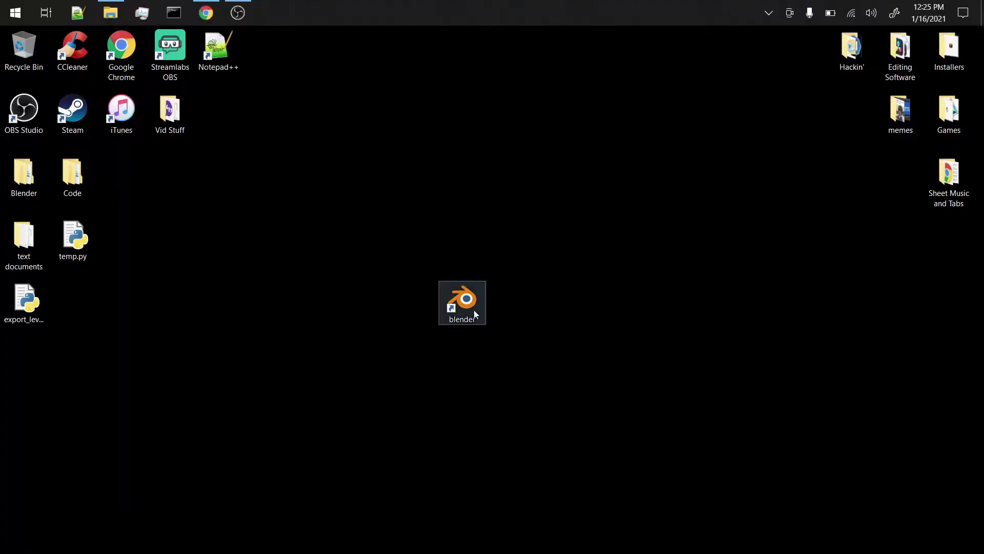
# Launch Blender, dismiss the splash screen and delete the default cube.
pyautogui.doubleClick(473, 309)
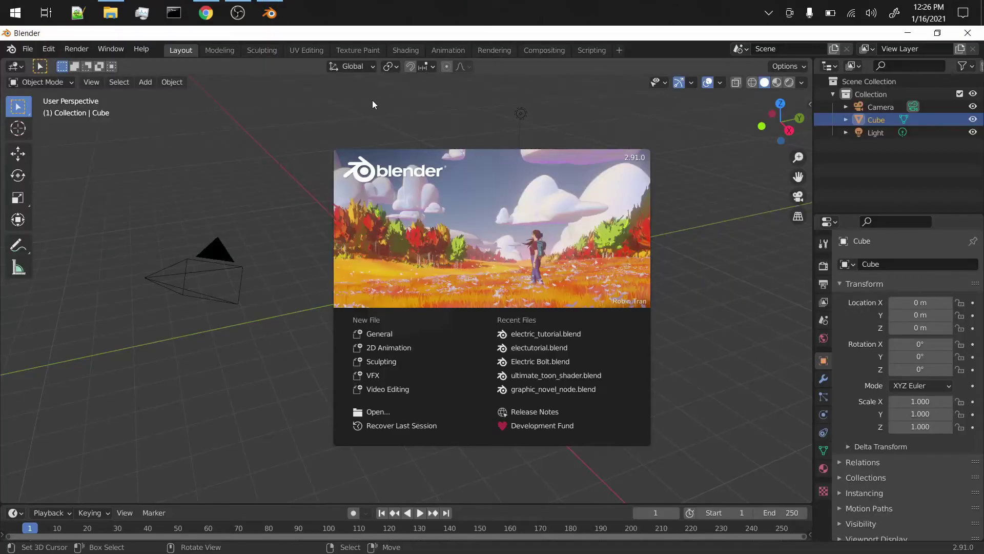
pyautogui.click(372, 100)
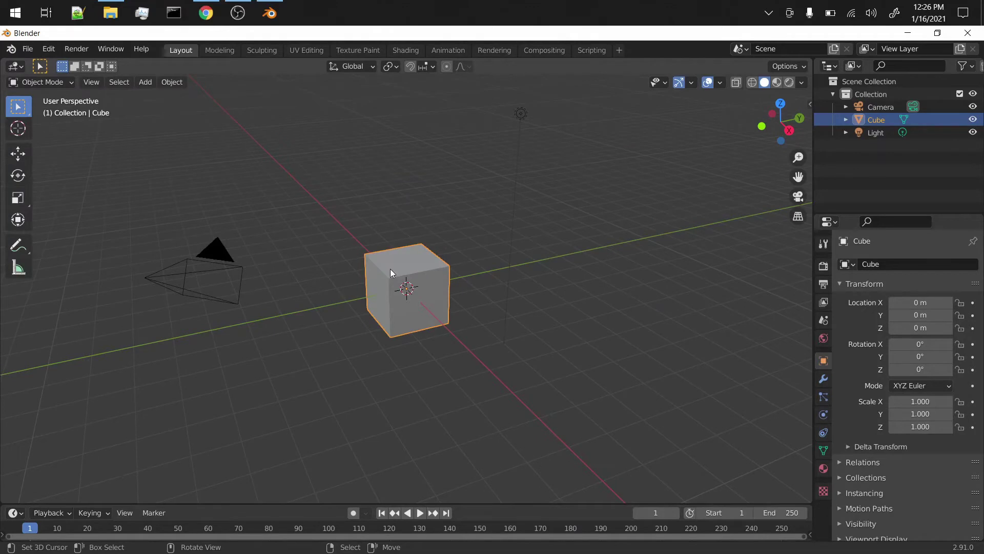
pyautogui.press('x')
pyautogui.click(373, 259)
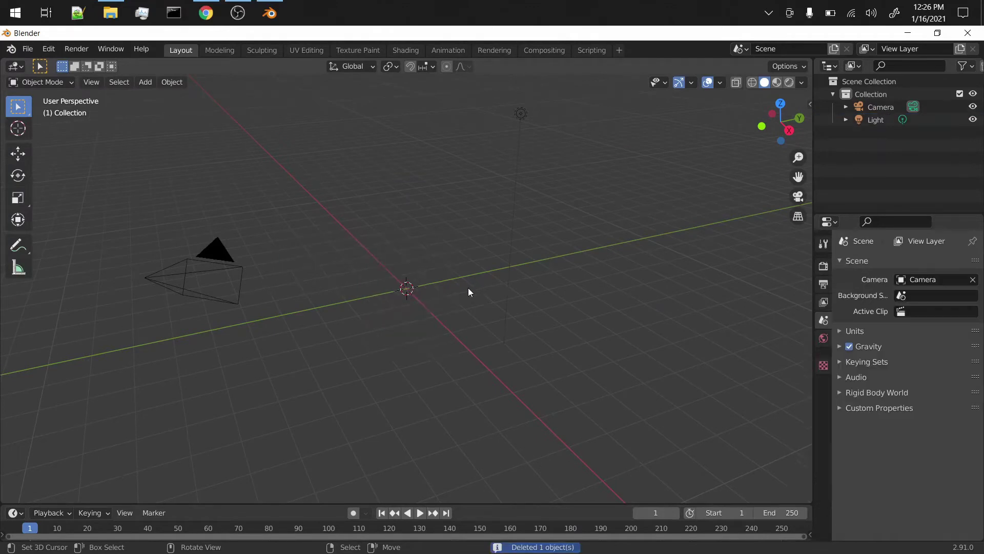
# Add a plane mesh at the world origin.
pyautogui.moveTo(469, 290); pyautogui.dragTo(383, 323, button='middle')
pyautogui.hotkey('shift', 'a')
pyautogui.moveTo(436, 291)
pyautogui.click(513, 291)
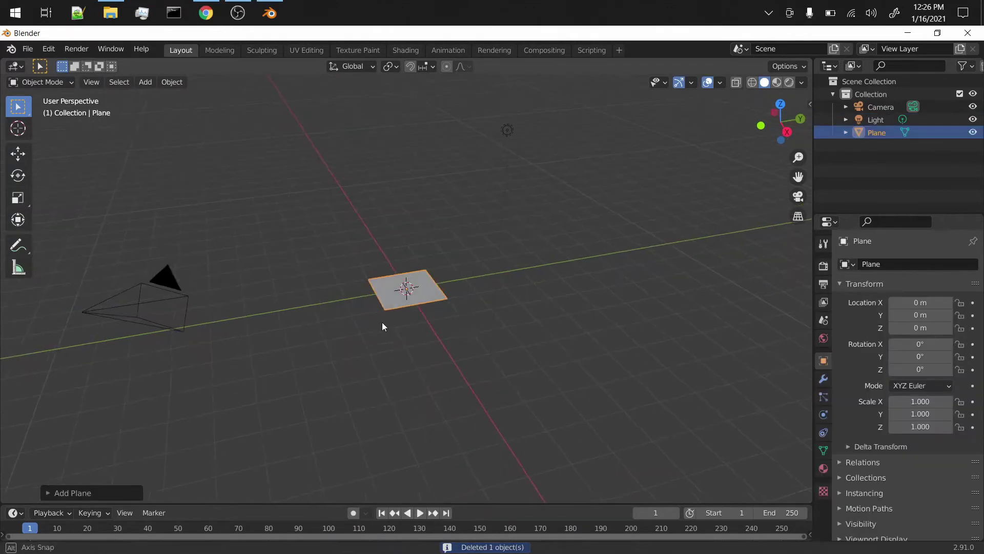
# Merge all of the plane's vertices at their center into a single vertex.
pyautogui.press('Tab')
pyautogui.press('m')
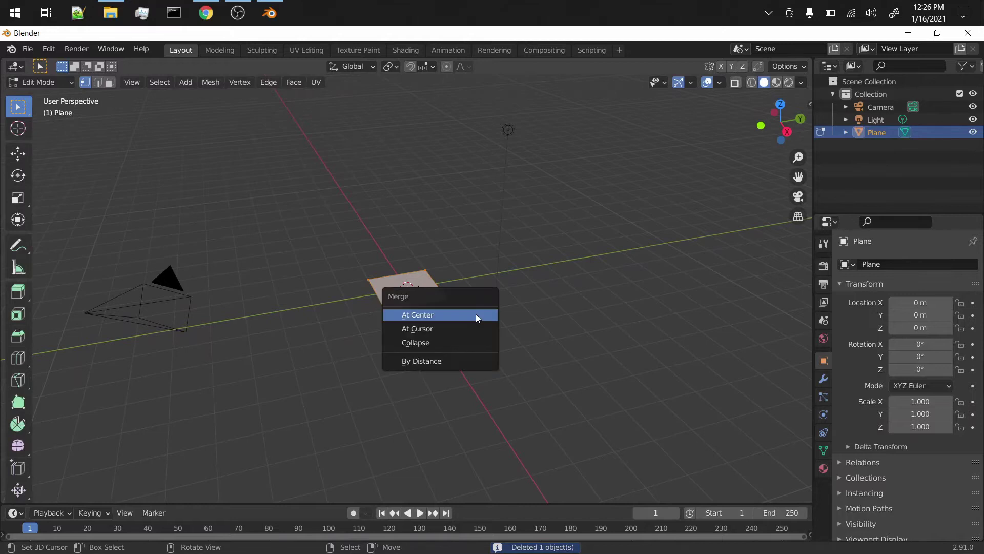
pyautogui.click(476, 314)
pyautogui.moveTo(418, 305); pyautogui.dragTo(462, 290, button='middle')
pyautogui.press('Tab')
pyautogui.press('Tab')
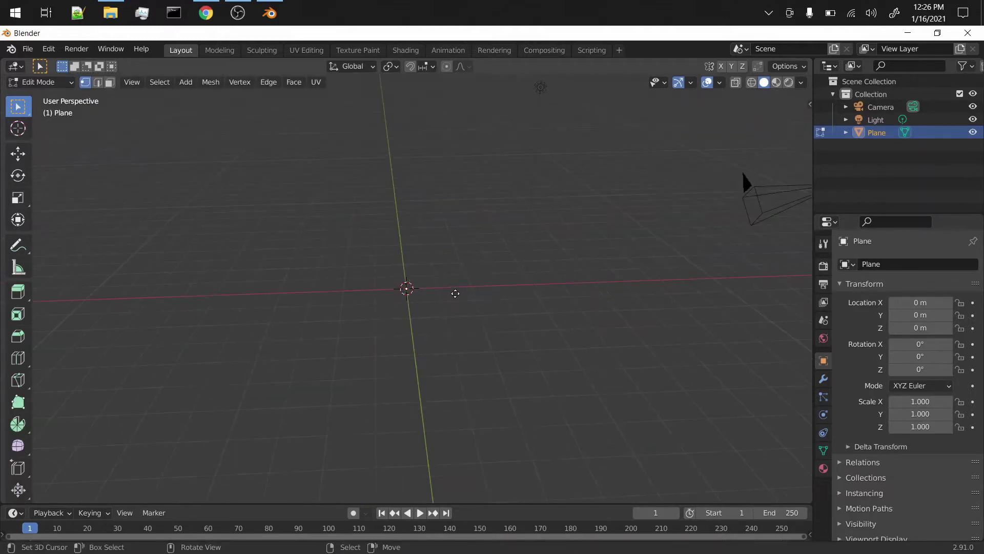
# Extrude the single vertex 4 m straight up along the Z axis.
pyautogui.press('g')
pyautogui.press('z')
pyautogui.click(455, 293)
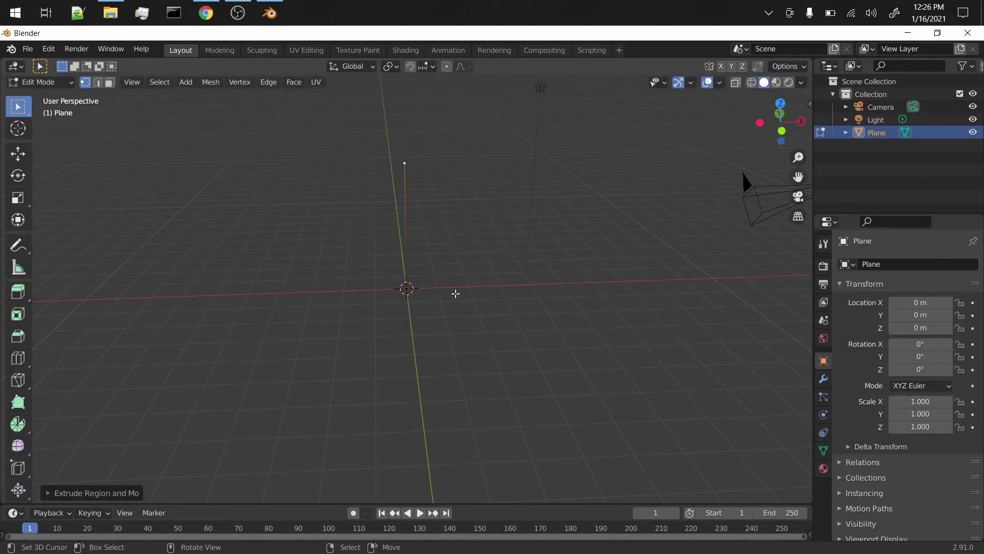
pyautogui.press('Tab')
pyautogui.moveTo(453, 291); pyautogui.dragTo(433, 239, button='middle')
pyautogui.press('Tab')
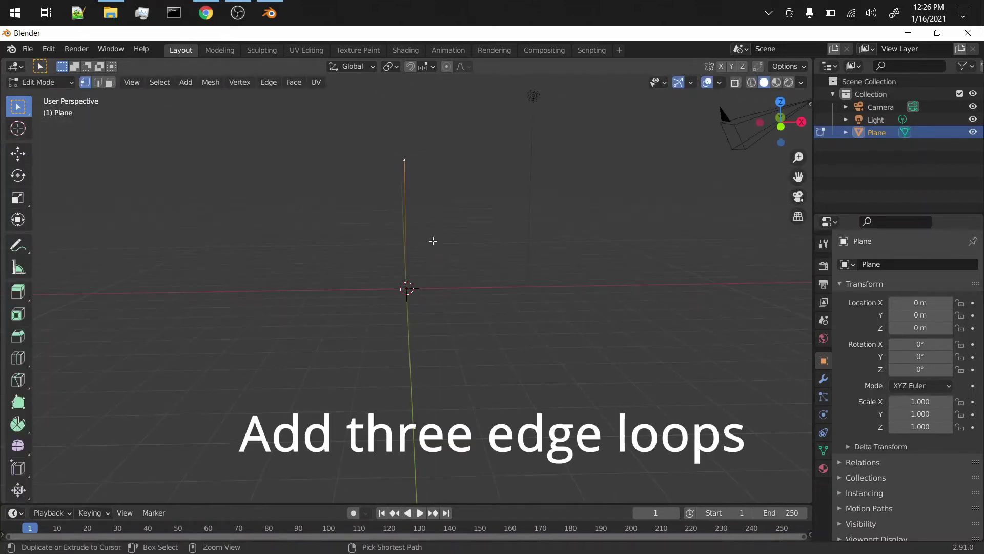
# Add three evenly spaced loop cuts to the vertical edge without sliding them.
pyautogui.hotkey('ctrl', 'r')
pyautogui.scroll(1, 425, 237)
pyautogui.click(405, 222)
pyautogui.rightClick(405, 222)
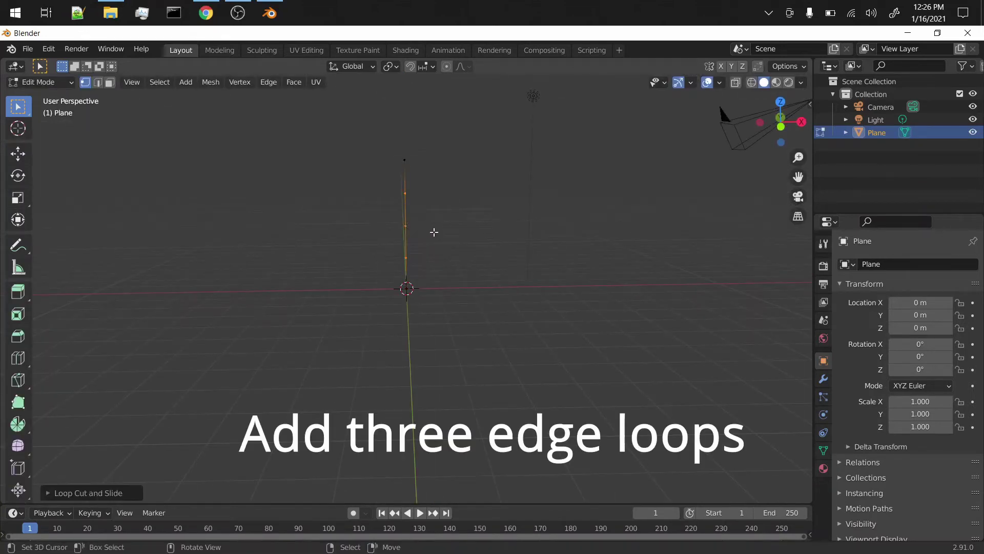
# Hook the top, bottom and middle vertices of the line each to a new empty and return to Object Mode.
pyautogui.click(408, 161)
pyautogui.hotkey('ctrl', 'h')
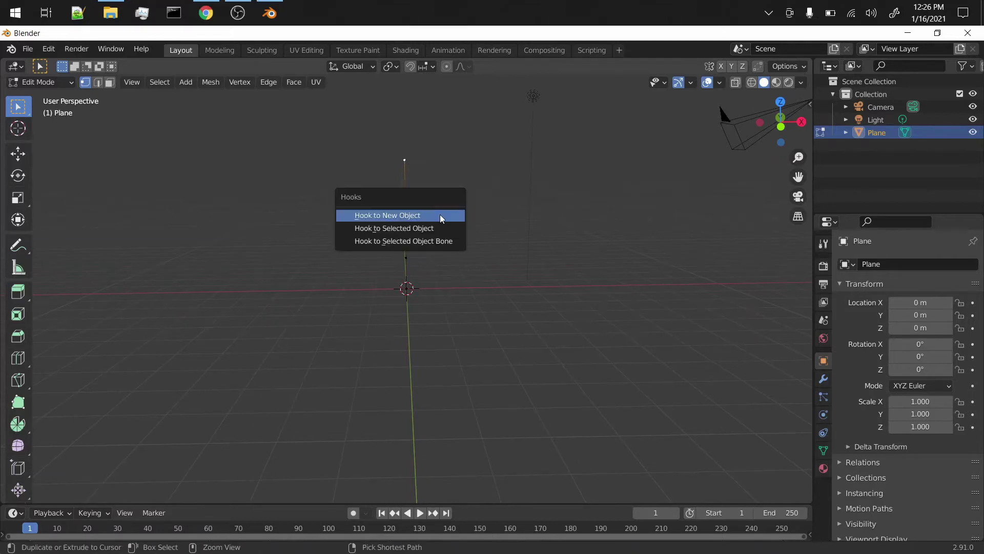
pyautogui.click(442, 218)
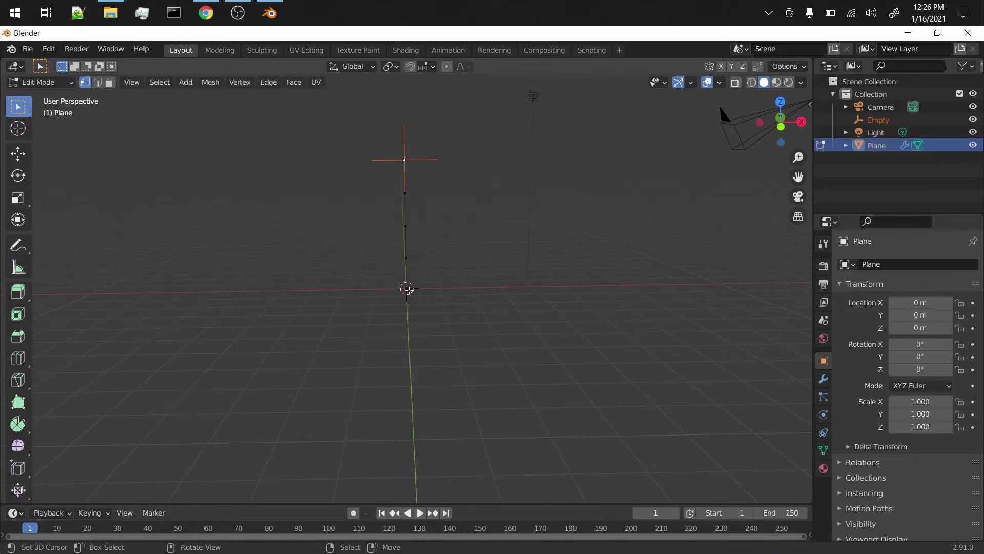
pyautogui.click(407, 288)
pyautogui.hotkey('ctrl', 'h')
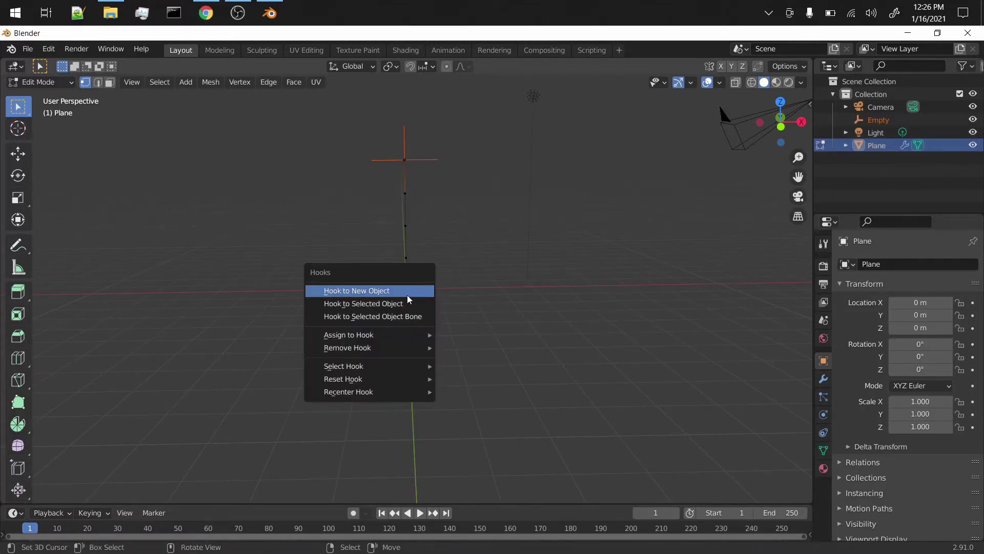
pyautogui.click(409, 300)
pyautogui.hotkey('ctrl', 'h')
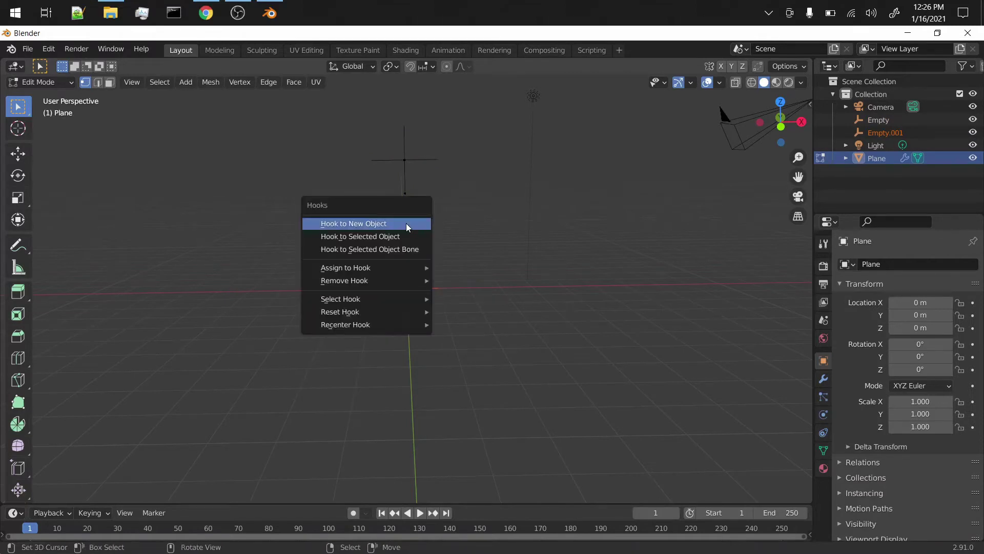
pyautogui.click(409, 226)
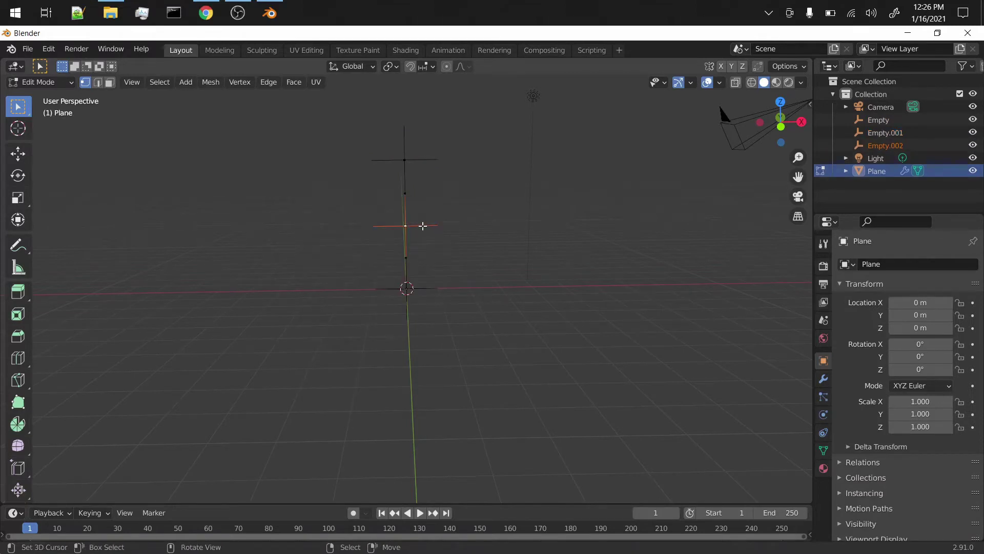
pyautogui.press('Tab')
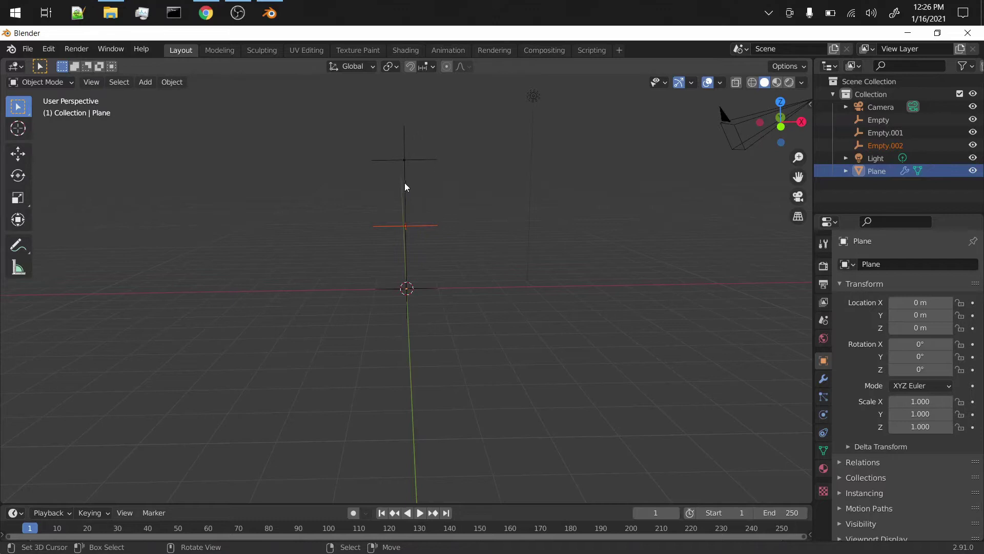
# Rename the plane object as Electric Arc.
pyautogui.click(876, 170)
pyautogui.doubleClick(876, 171)
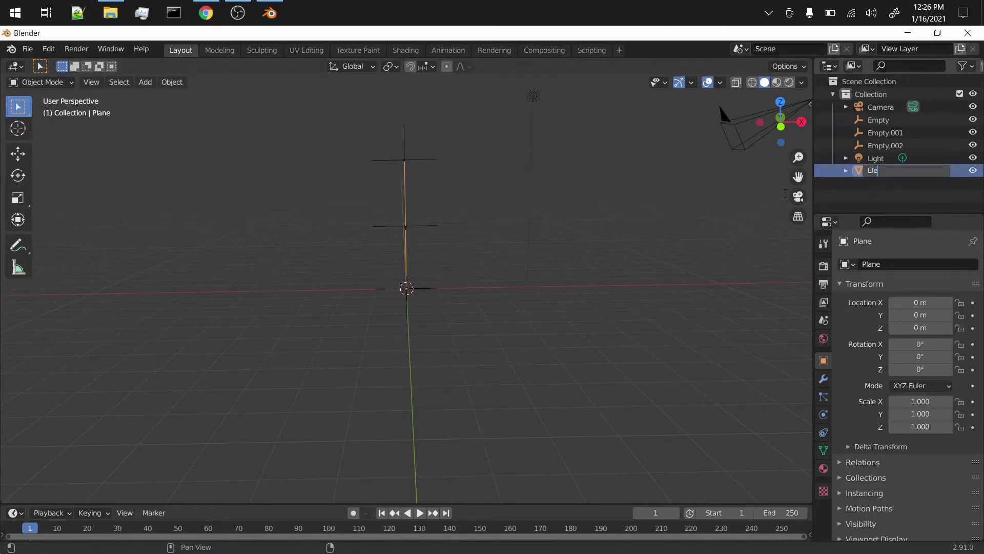
pyautogui.write('Electric Arc')
pyautogui.press('Return')
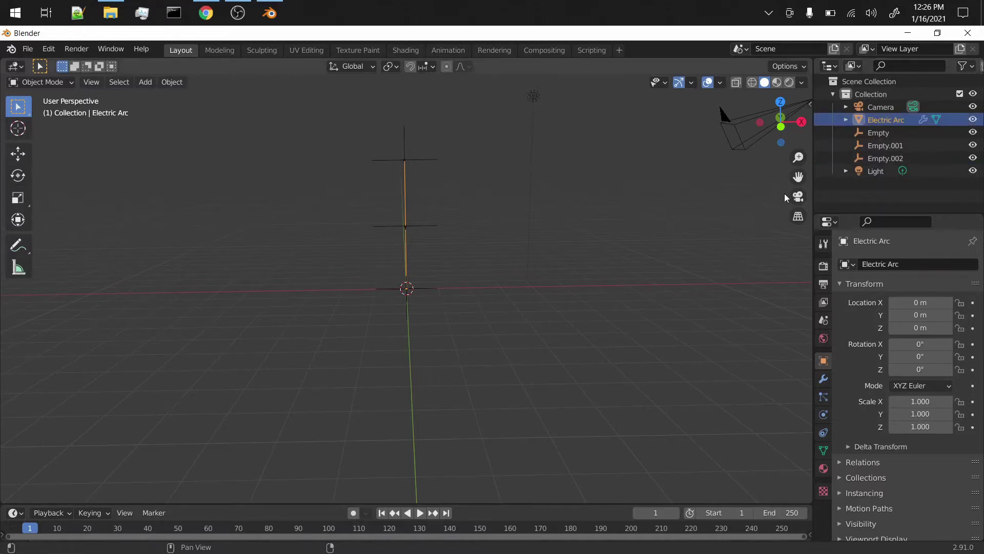
# Move the Electric Arc object into a new collection named Electricity.
pyautogui.press('m')
pyautogui.click(633, 211)
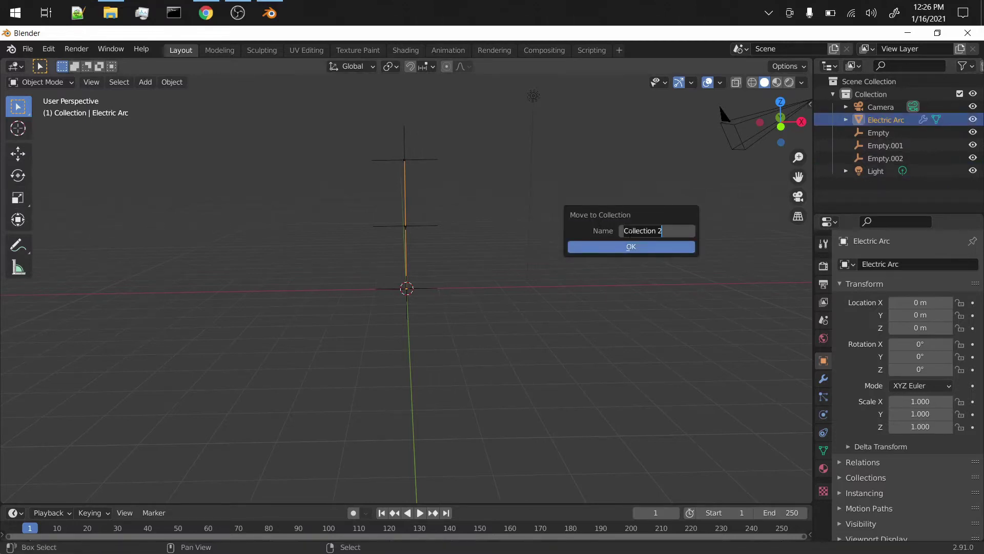
pyautogui.write('Electricit')
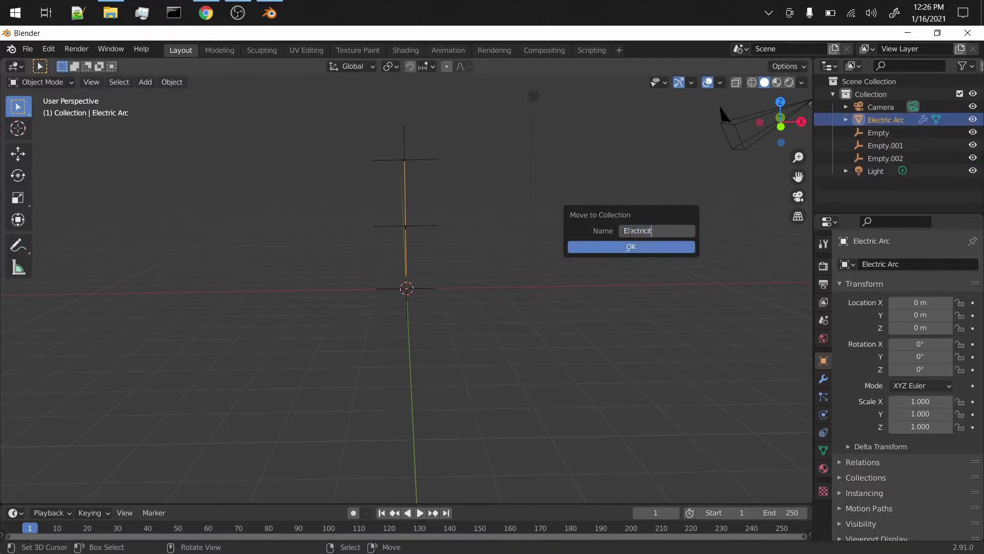
pyautogui.write('y')
pyautogui.press('Return')
pyautogui.press('Return')
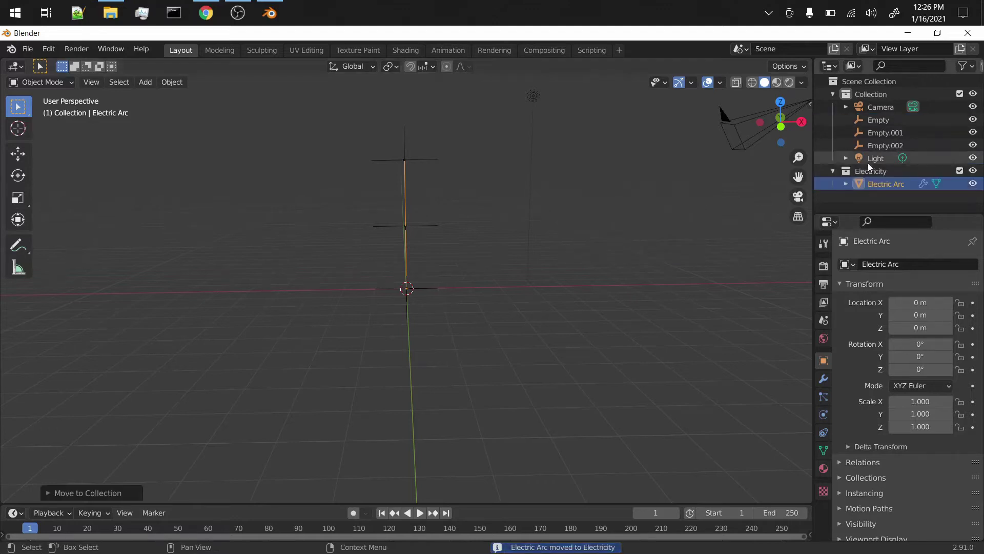
# Move all three hook empties into the Electricity collection.
pyautogui.click(878, 145)
pyautogui.keyDown('shift'); pyautogui.click(875, 123); pyautogui.keyUp('shift')
pyautogui.press('m')
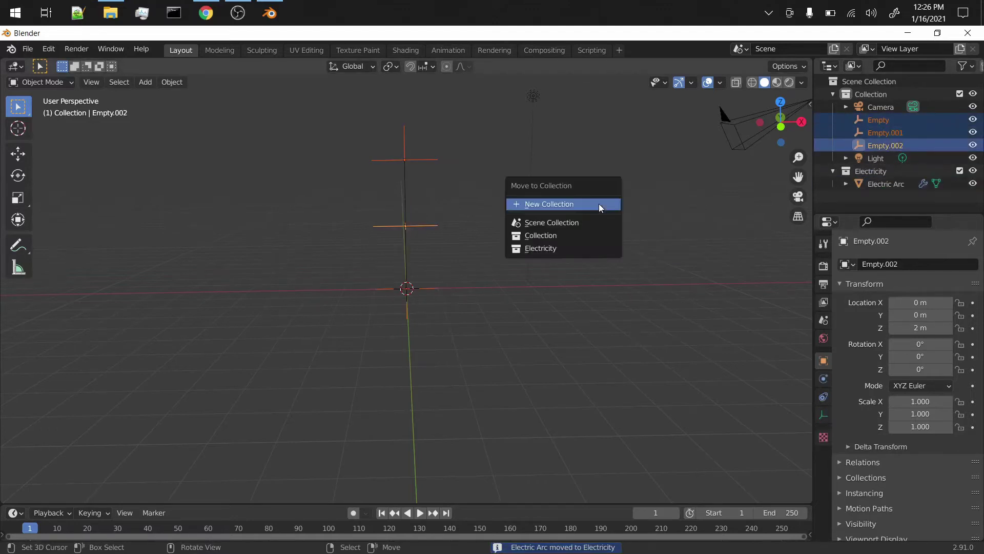
pyautogui.click(564, 248)
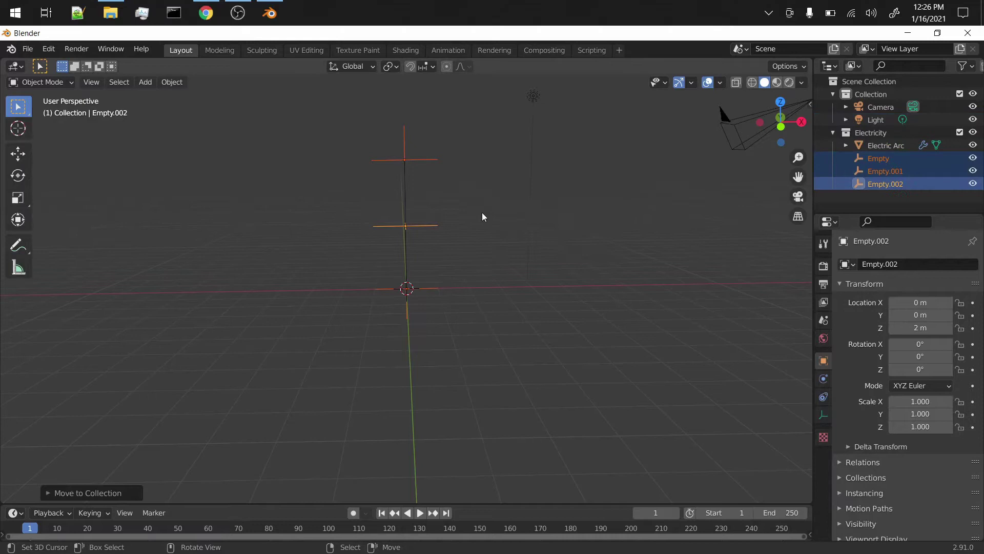
# Rename the empty at the top of the line as Arc Base.
pyautogui.click(429, 161)
pyautogui.doubleClick(877, 158)
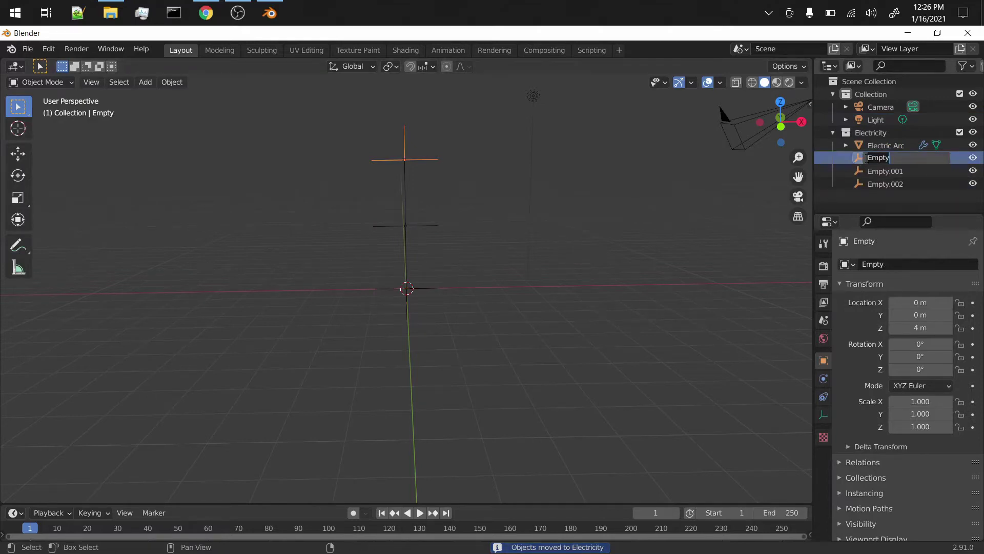
pyautogui.write('Arc Base')
pyautogui.press('Return')
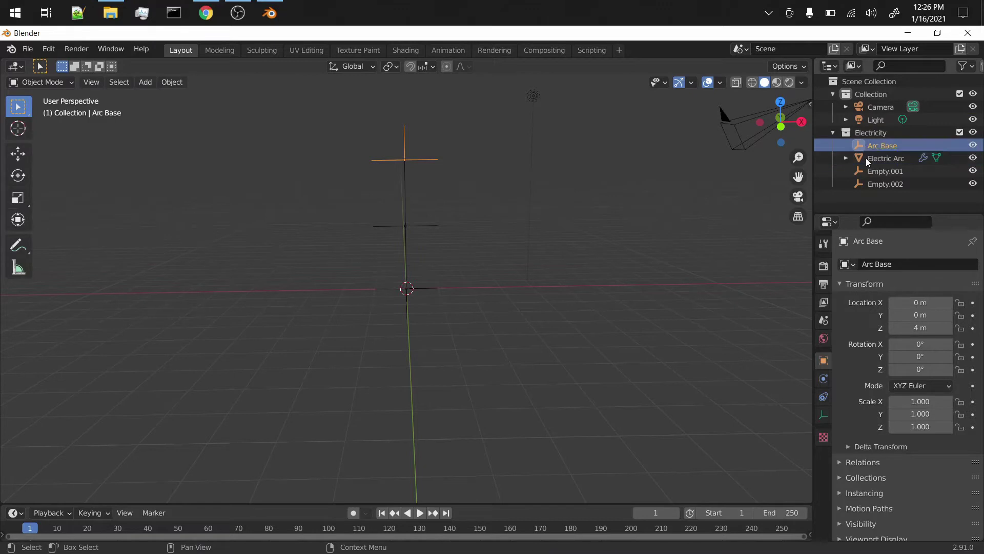
# Rename the empty at the bottom of the line as Arc End.
pyautogui.click(907, 172)
pyautogui.doubleClick(905, 171)
pyautogui.write('Arc')
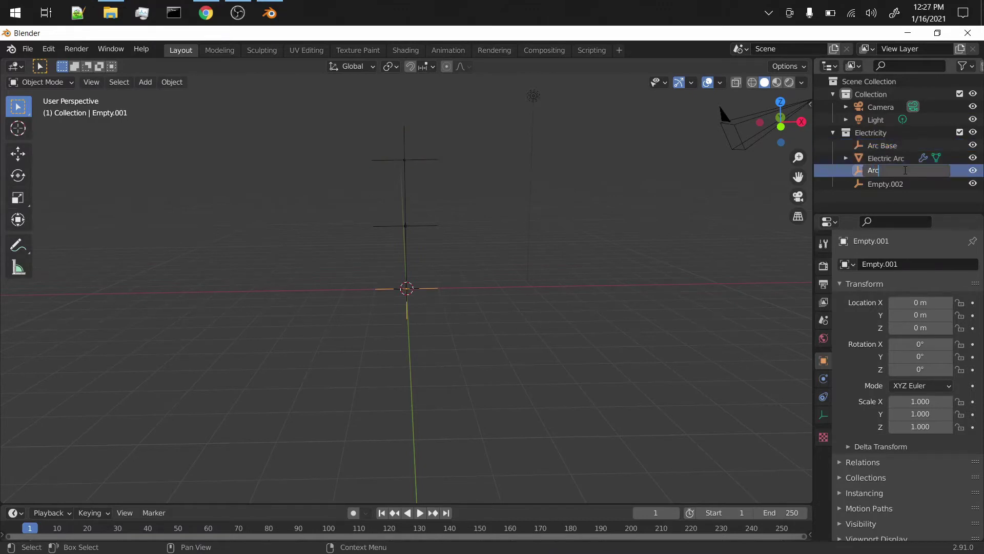
pyautogui.write(' End')
pyautogui.press('Return')
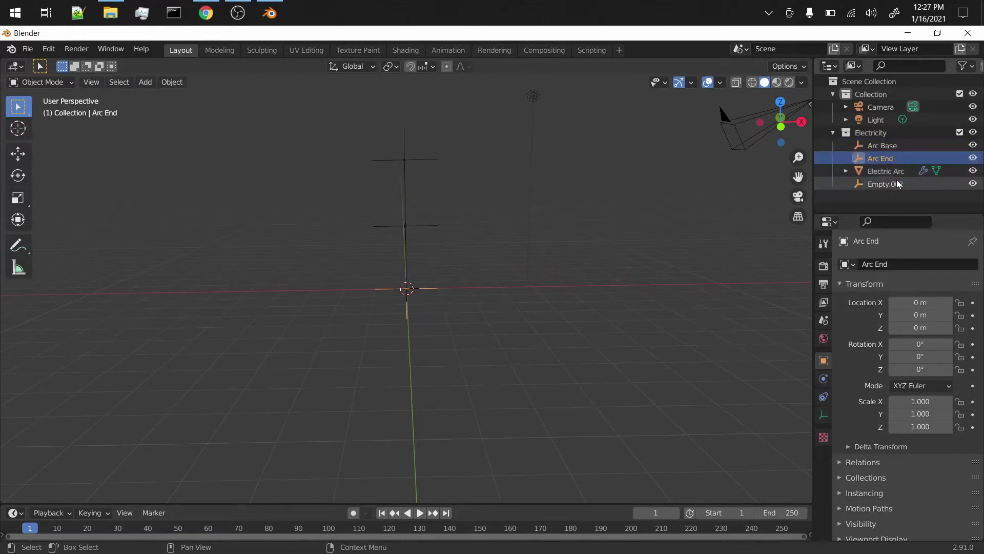
# Rename the empty at the middle of the line as Arc Middle.
pyautogui.click(897, 184)
pyautogui.doubleClick(898, 183)
pyautogui.write('Arc')
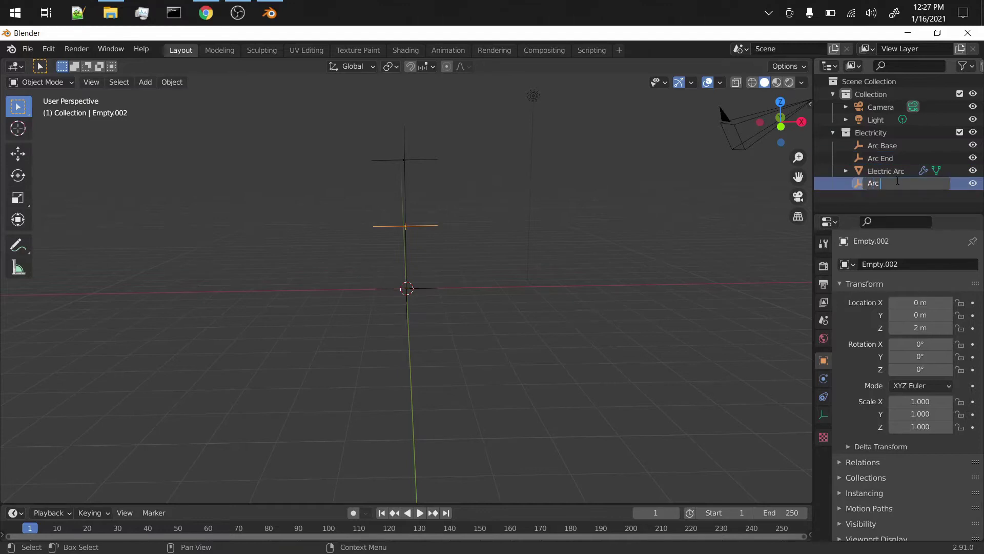
pyautogui.write(' Middle')
pyautogui.press('Return')
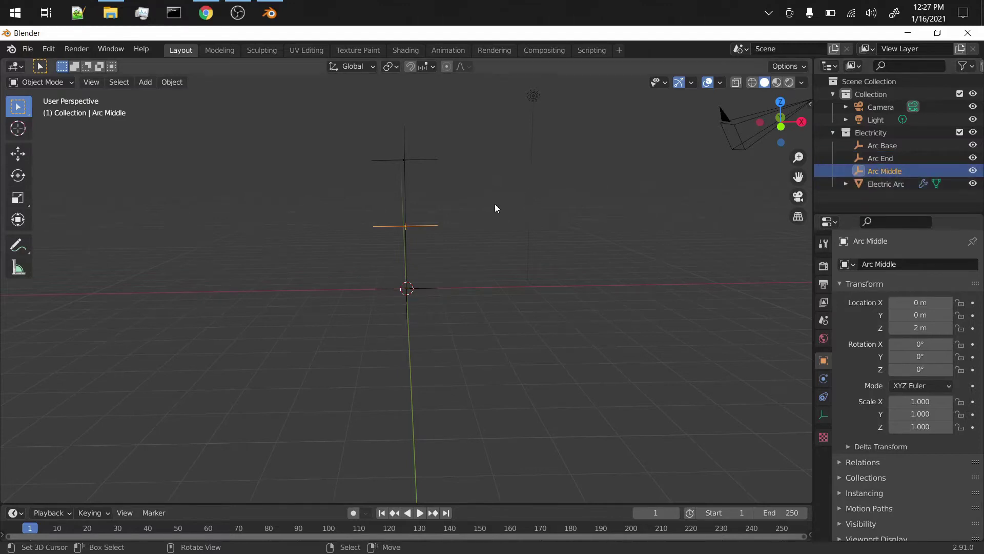
# Try moving the Arc Middle and Arc Base empties to test the hooks, cancelling each move.
pyautogui.scroll(1, 494, 204)
pyautogui.press('g')
pyautogui.press('Escape')
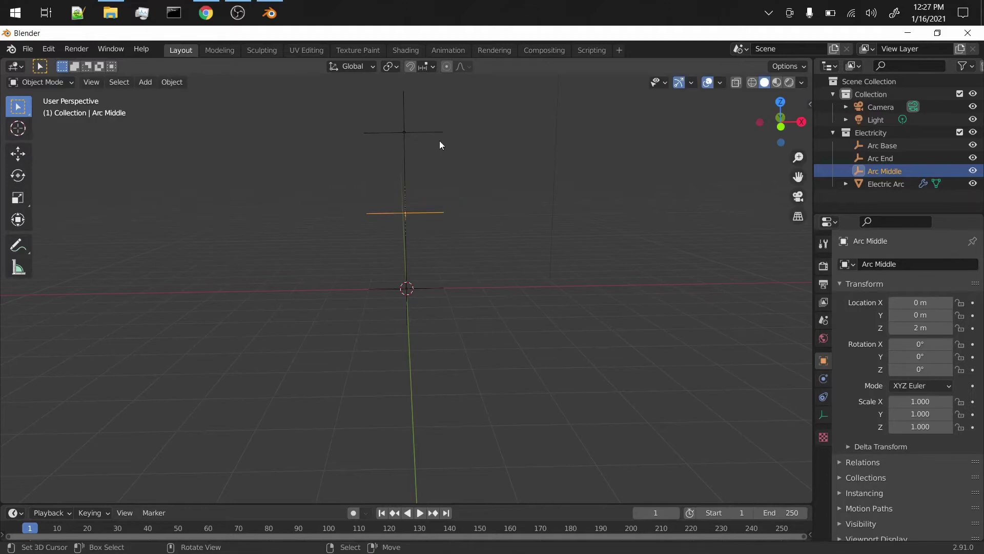
pyautogui.click(442, 135)
pyautogui.press('g')
pyautogui.press('Escape')
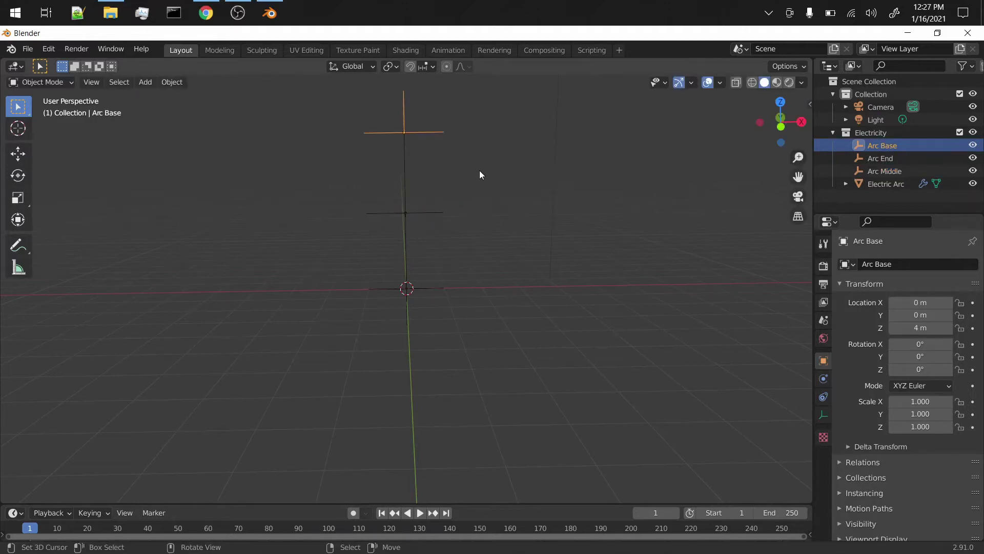
# Show the Electric Arc's modifiers and collapse its three Hook modifiers.
pyautogui.click(404, 178)
pyautogui.click(824, 378)
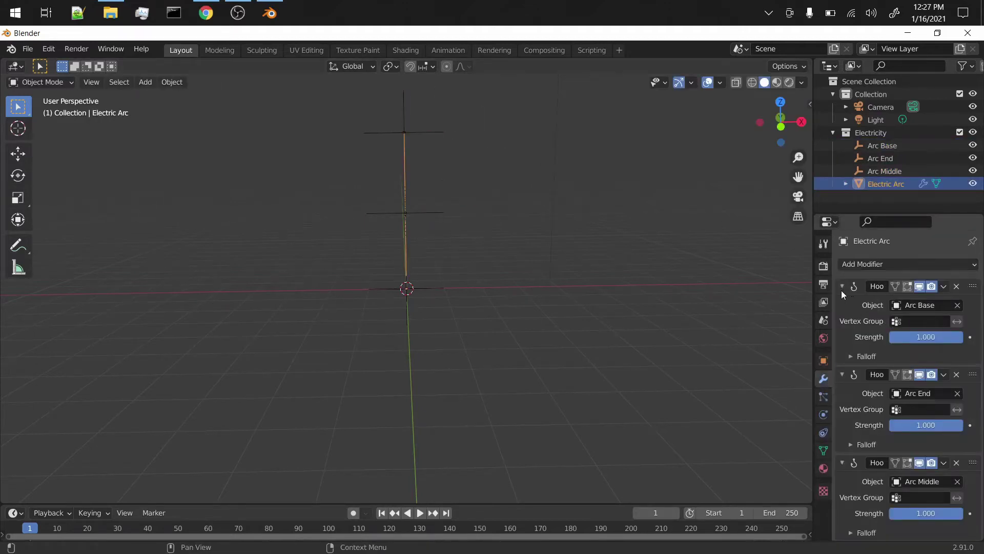
pyautogui.click(841, 290)
pyautogui.click(840, 303)
pyautogui.click(840, 316)
# Add a Subdivision Surface modifier to the Electric Arc with its viewport levels set to 3.
pyautogui.click(853, 266)
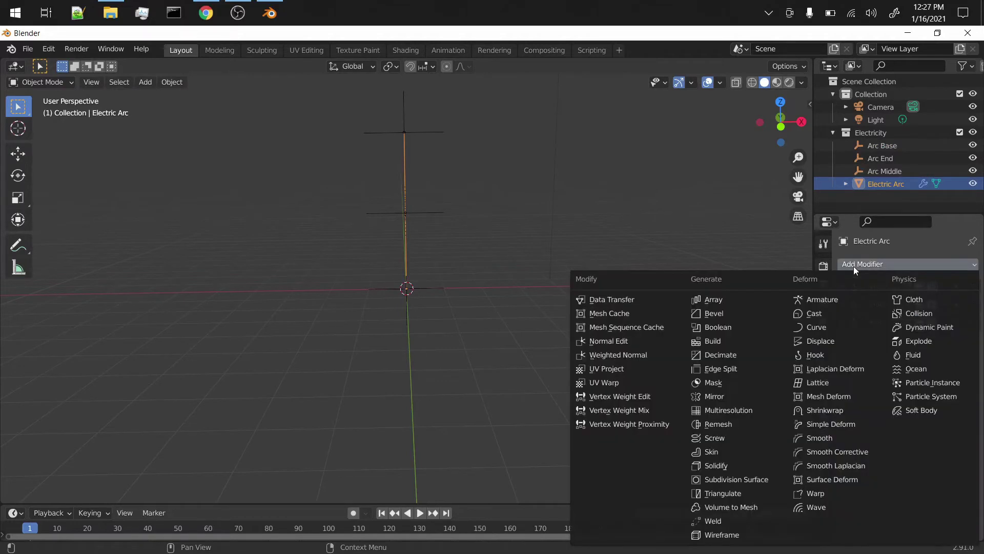
pyautogui.click(752, 481)
pyautogui.click(959, 374)
pyautogui.click(958, 375)
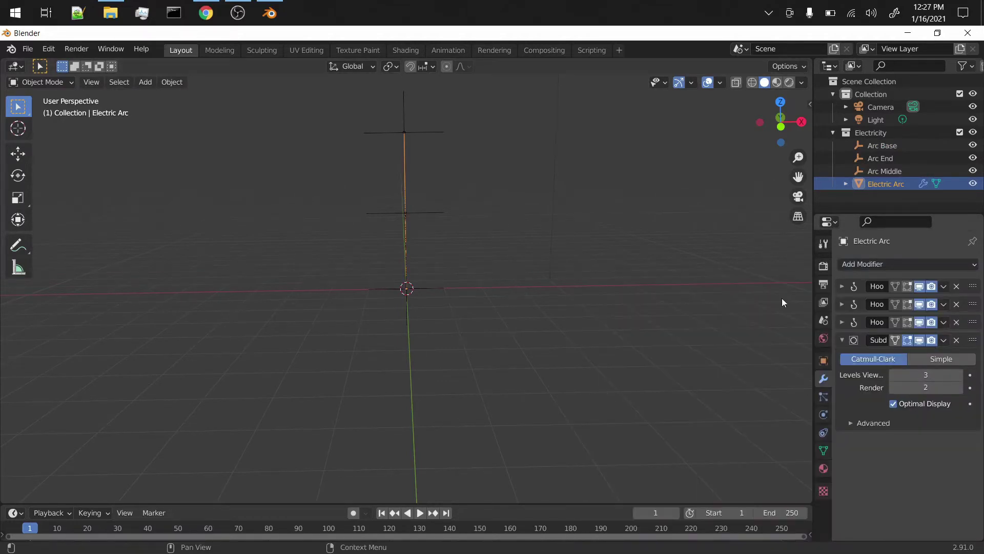
# Try moving the Arc Middle empty sideways to test the smoothed arc, cancel the move and reselect the Electric Arc.
pyautogui.click(432, 212)
pyautogui.press('g')
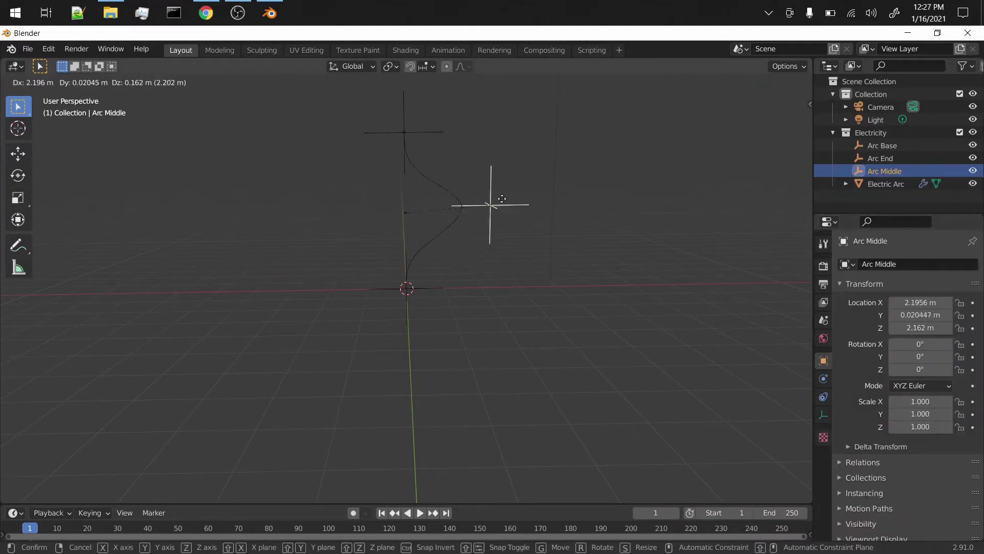
pyautogui.rightClick(502, 199)
pyautogui.click(407, 183)
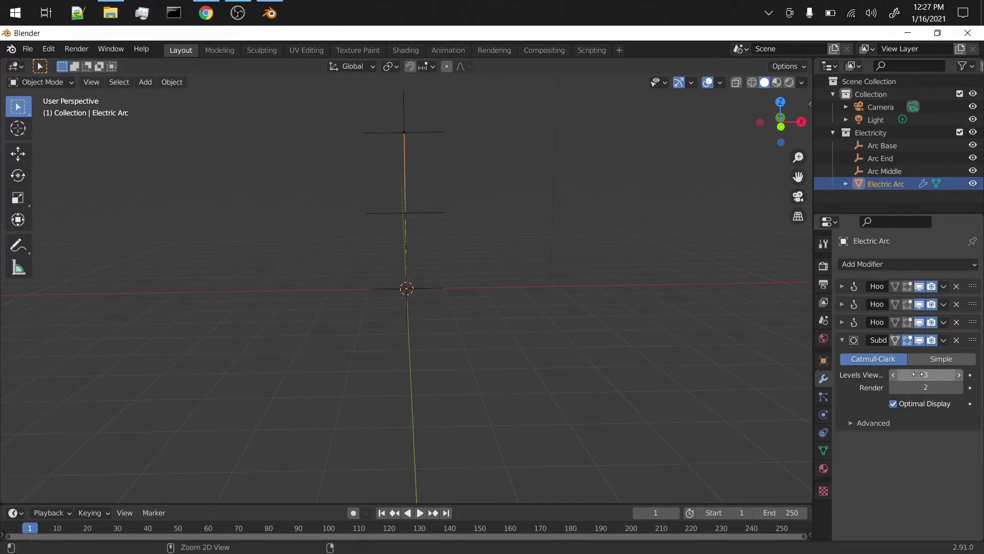
# Raise the Subdivision Surface modifier's render levels by one and add a Skin modifier to the Electric Arc.
pyautogui.click(959, 387)
pyautogui.click(842, 339)
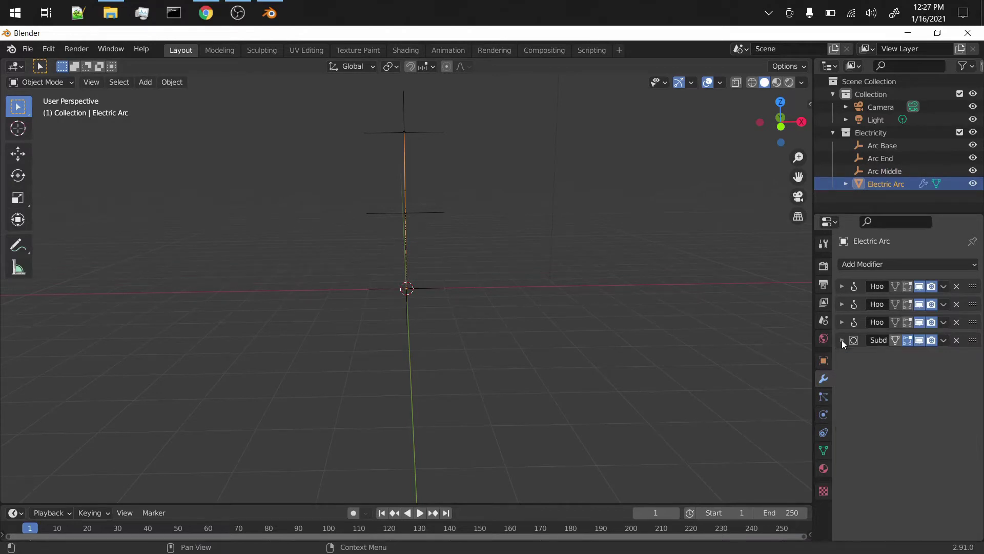
pyautogui.click(862, 263)
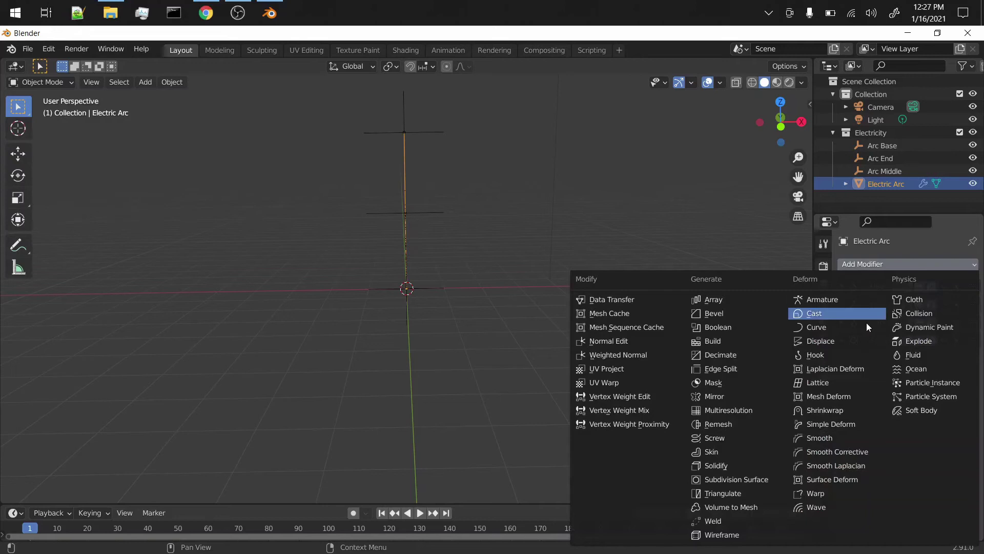
pyautogui.click(731, 450)
pyautogui.moveTo(488, 234); pyautogui.dragTo(402, 234, button='middle')
pyautogui.press('`')
pyautogui.click(543, 285)
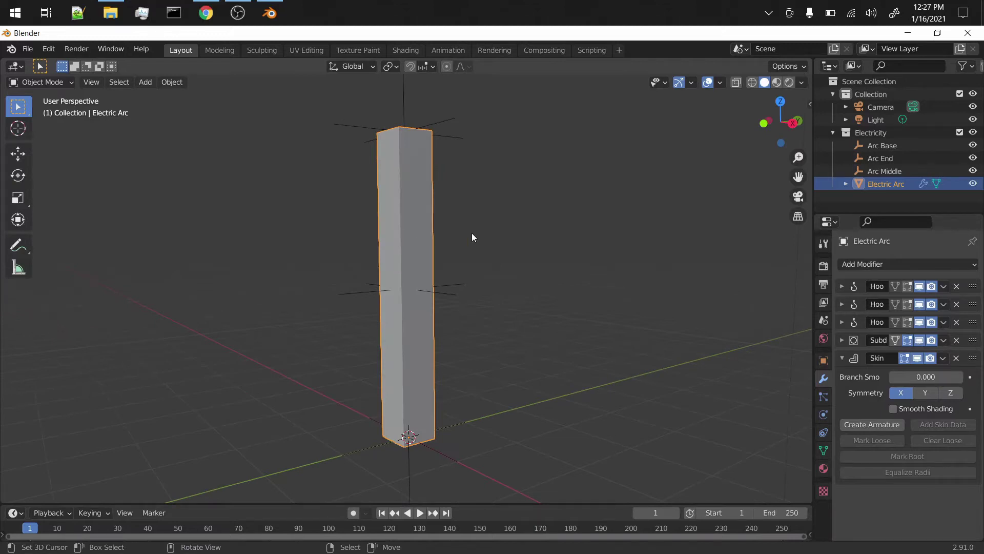
# In Edit Mode with X-ray on, scale the skin radius of all the Electric Arc's vertices to about 0.15.
pyautogui.press('Tab')
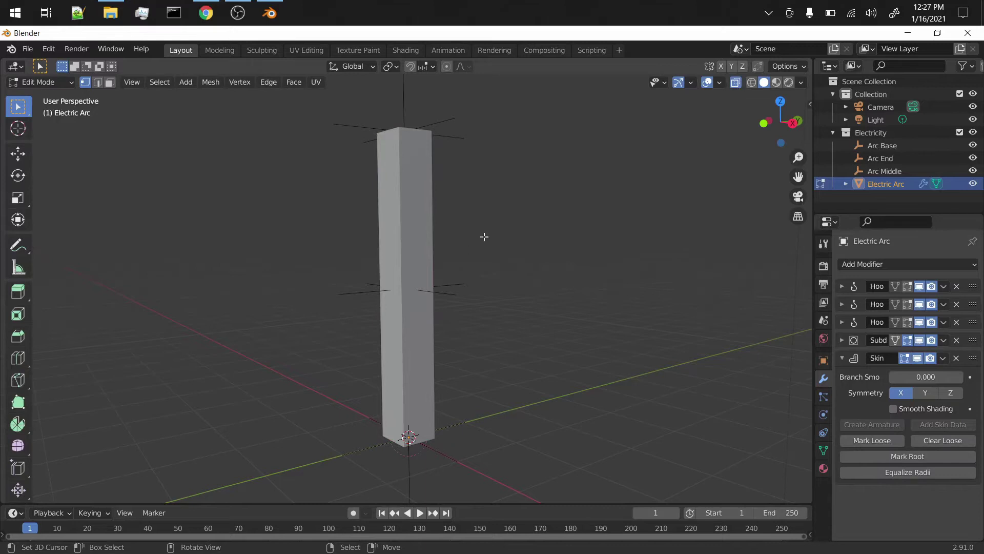
pyautogui.hotkey('alt', 'z')
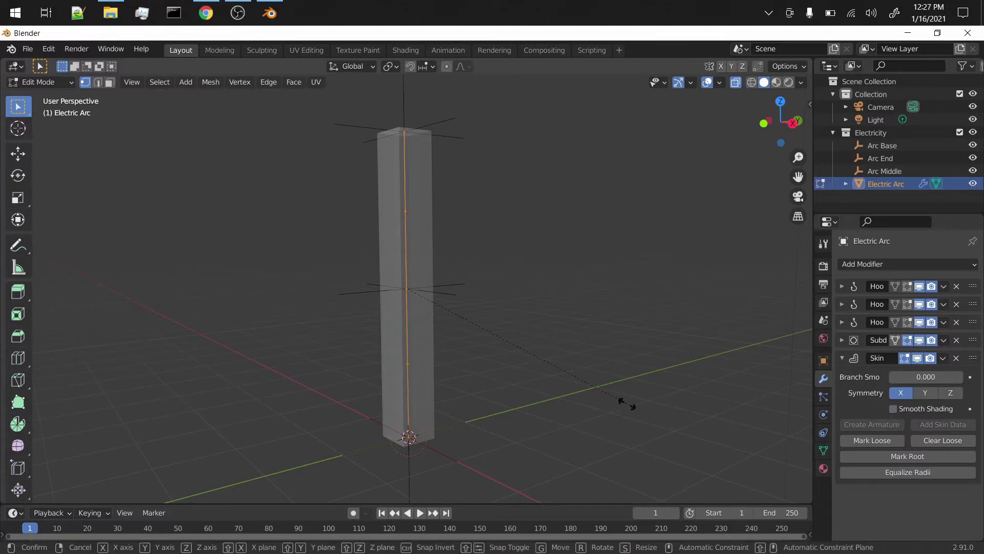
pyautogui.hotkey('ctrl', 'a')
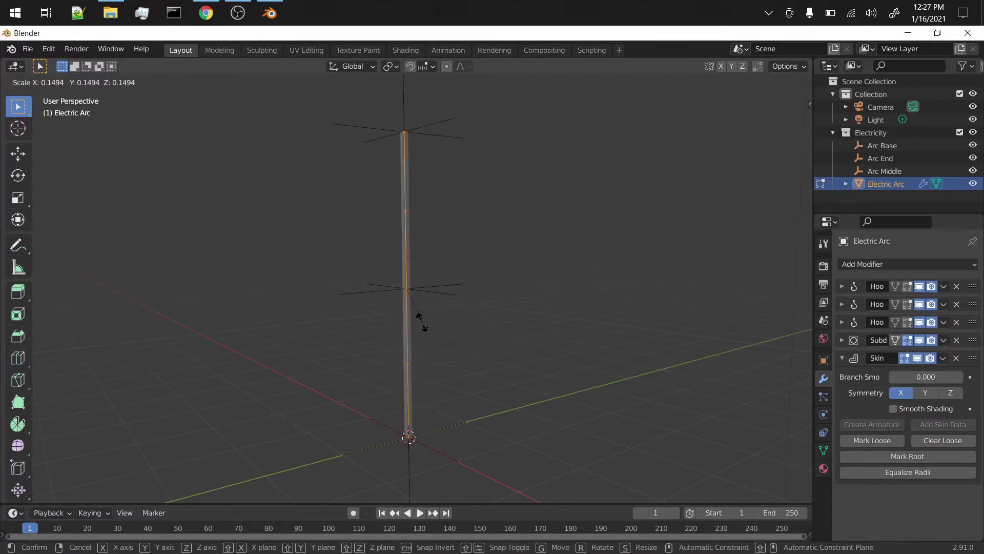
pyautogui.click(420, 324)
pyautogui.scroll(2, 504, 385)
# Thin the arc's skin radius twice more, scaling by about 0.46 and about 0.89, and return to Object Mode.
pyautogui.moveTo(504, 386); pyautogui.dragTo(614, 411, button='middle')
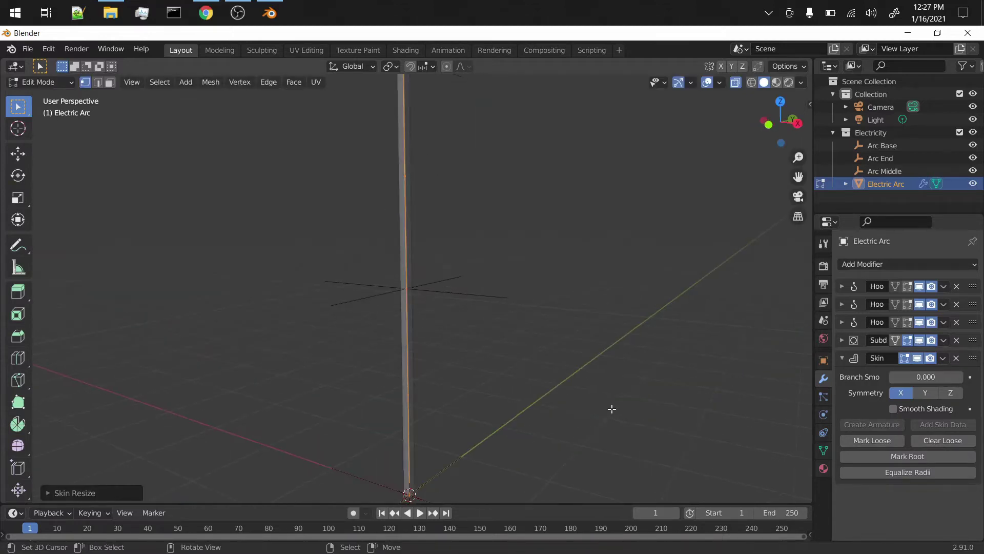
pyautogui.hotkey('ctrl', 'a')
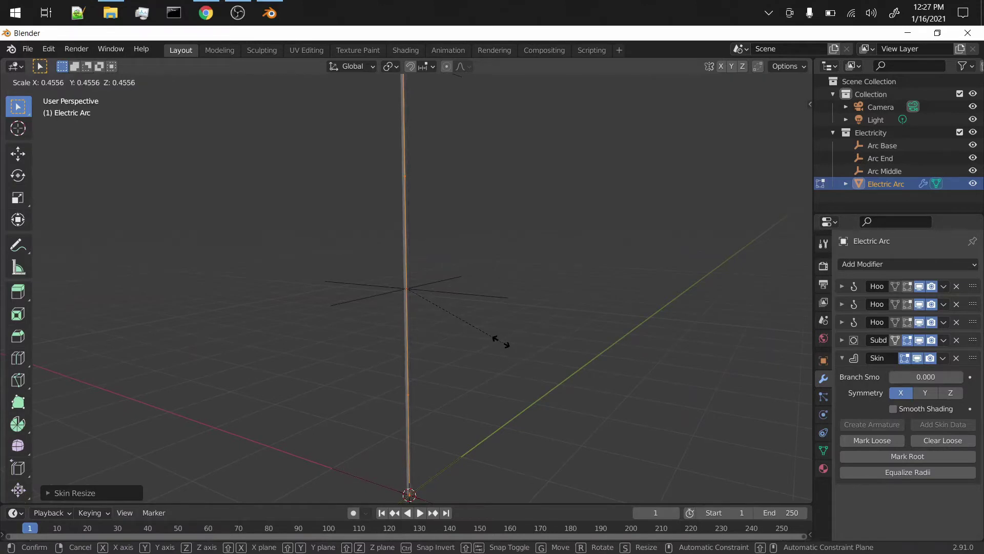
pyautogui.click(499, 342)
pyautogui.moveTo(487, 332); pyautogui.dragTo(617, 417, button='middle')
pyautogui.hotkey('ctrl', 'a')
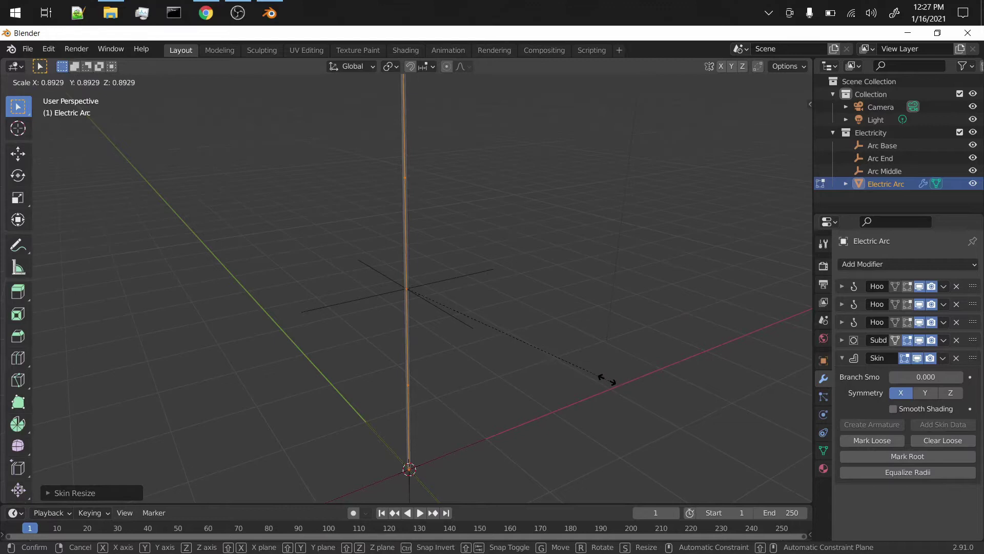
pyautogui.click(590, 374)
pyautogui.press('Tab')
# Try moving the Arc Middle, Arc Base and Arc End empties to test the skinned arc, cancelling each move.
pyautogui.moveTo(478, 318); pyautogui.dragTo(465, 278, button='middle')
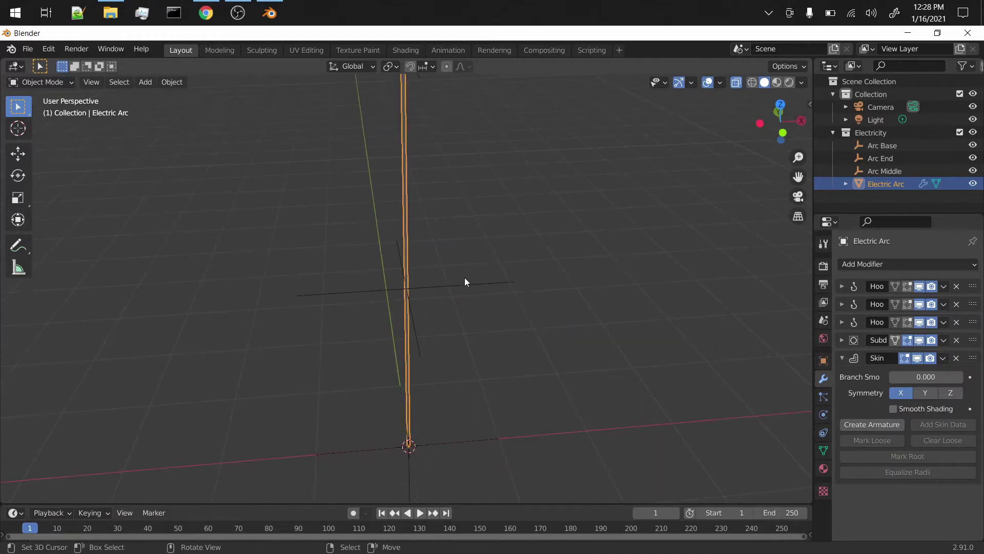
pyautogui.click(435, 288)
pyautogui.press('g')
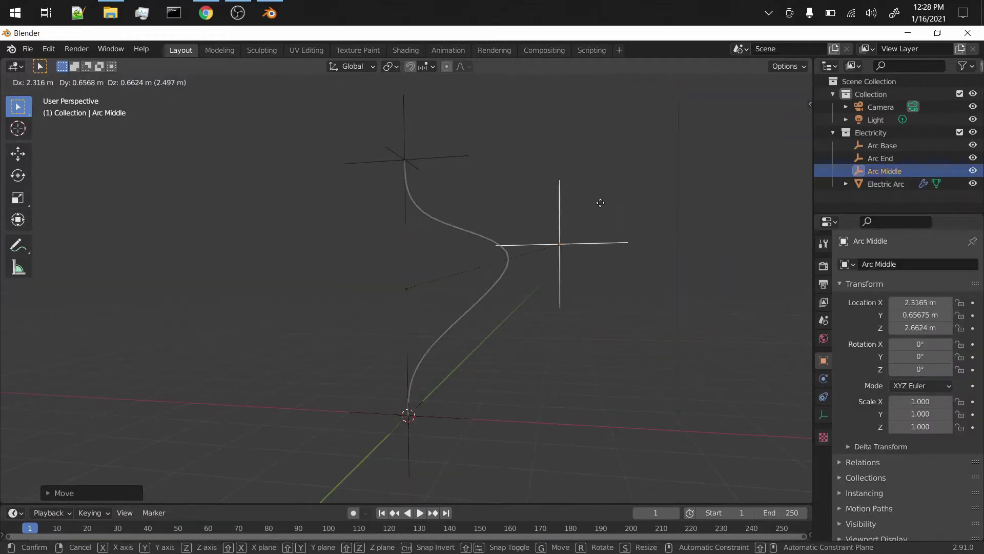
pyautogui.press('Escape')
pyautogui.click(444, 158)
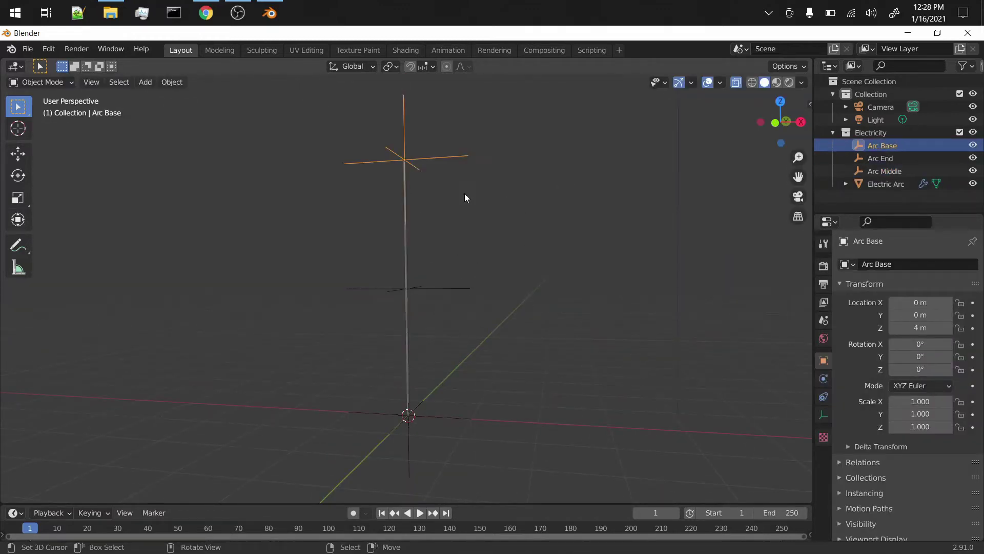
pyautogui.press('g')
pyautogui.press('Escape')
pyautogui.click(417, 408)
pyautogui.press('g')
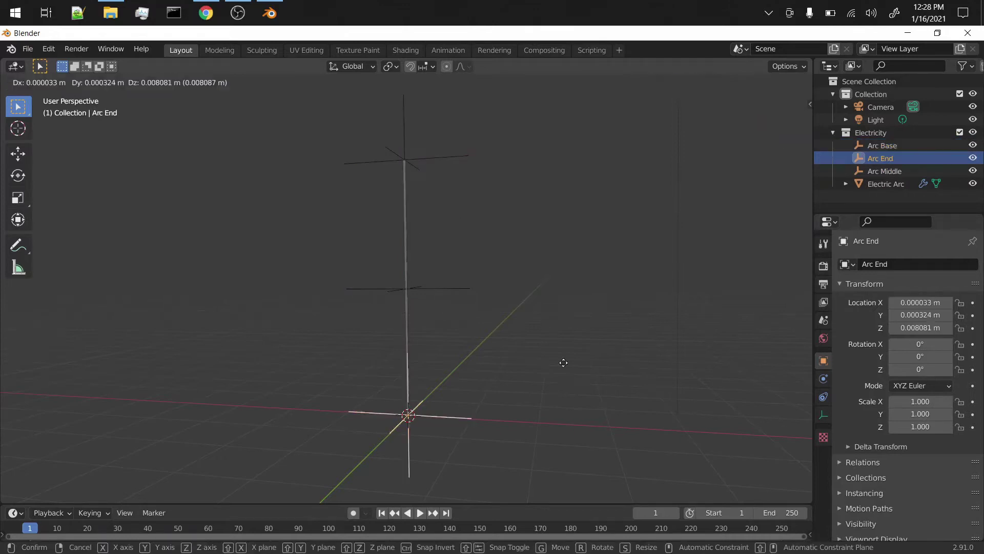
pyautogui.press('Escape')
pyautogui.click(406, 288)
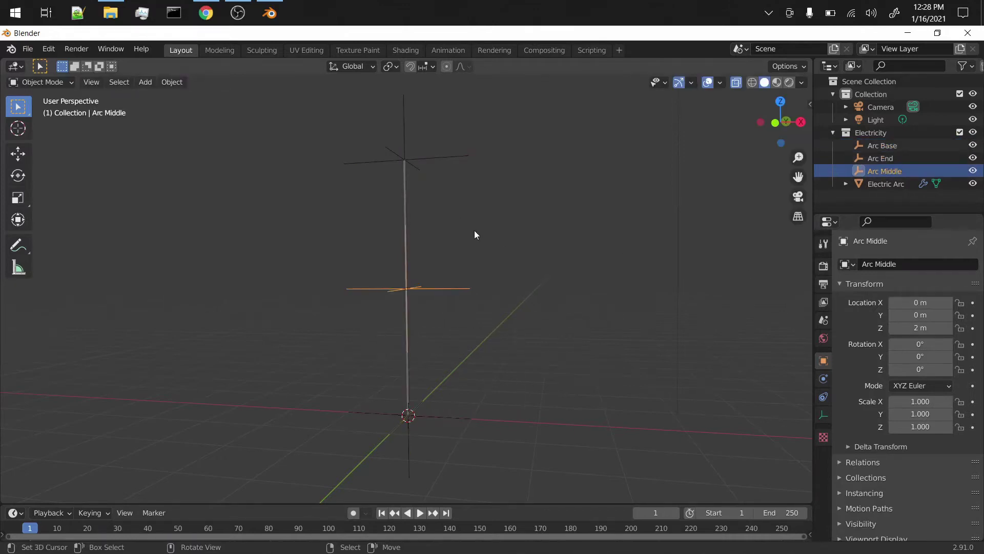
pyautogui.click(404, 220)
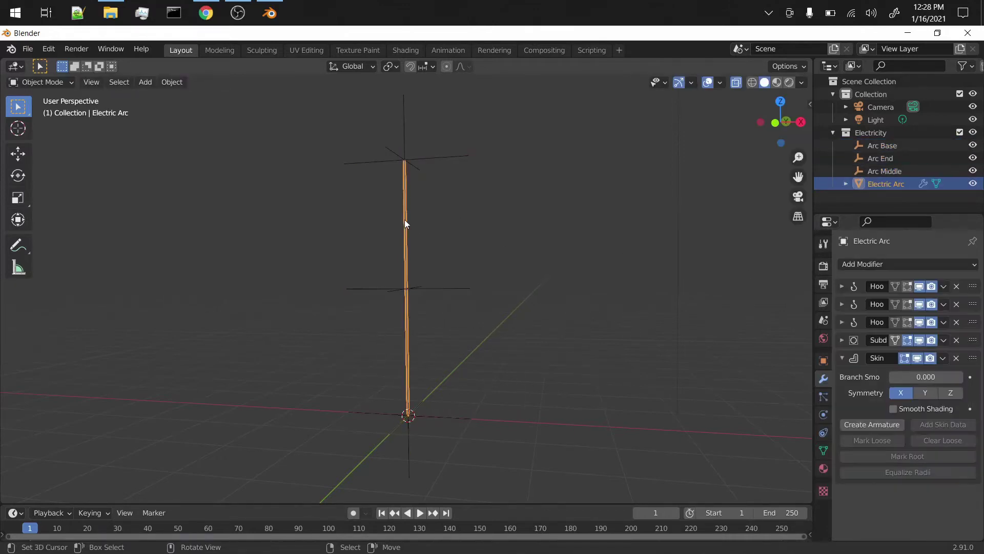
# Scale all three arc empties to about 0.405 around their individual origins and set the pivot point back to Median Point.
pyautogui.click(447, 177)
pyautogui.keyDown('shift'); pyautogui.click(453, 288); pyautogui.keyUp('shift')
pyautogui.keyDown('shift'); pyautogui.click(448, 416); pyautogui.keyUp('shift')
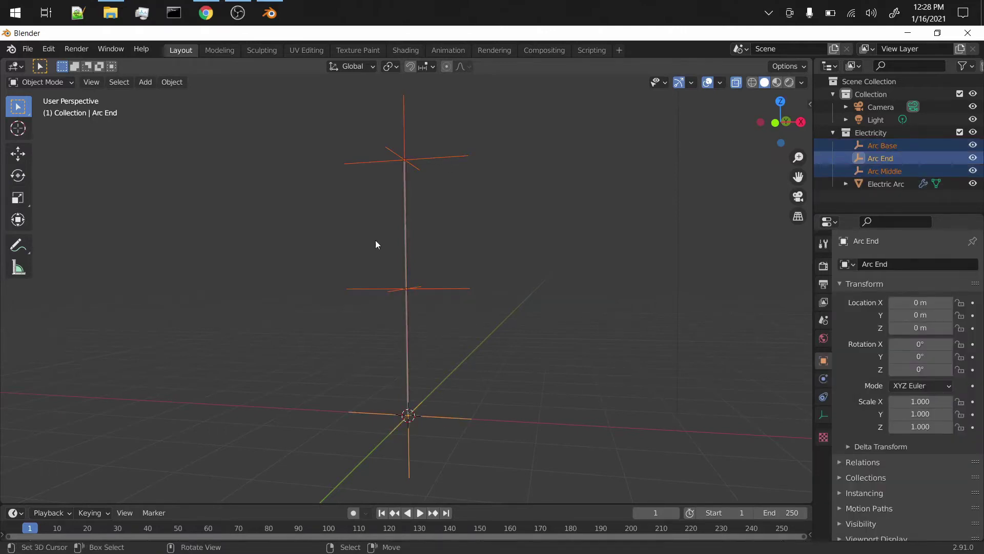
pyautogui.click(392, 68)
pyautogui.click(414, 109)
pyautogui.press('r')
pyautogui.click(497, 291)
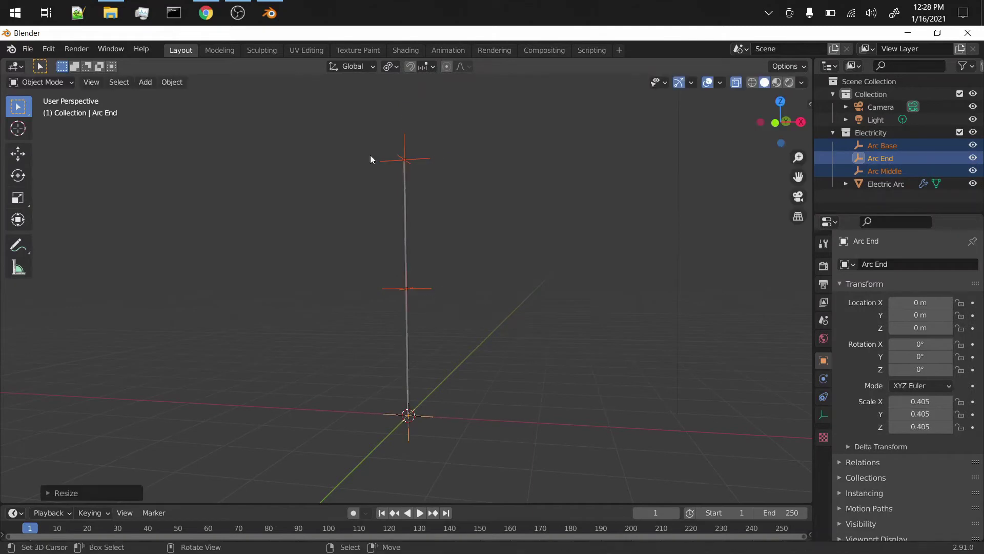
pyautogui.click(371, 155)
pyautogui.click(389, 68)
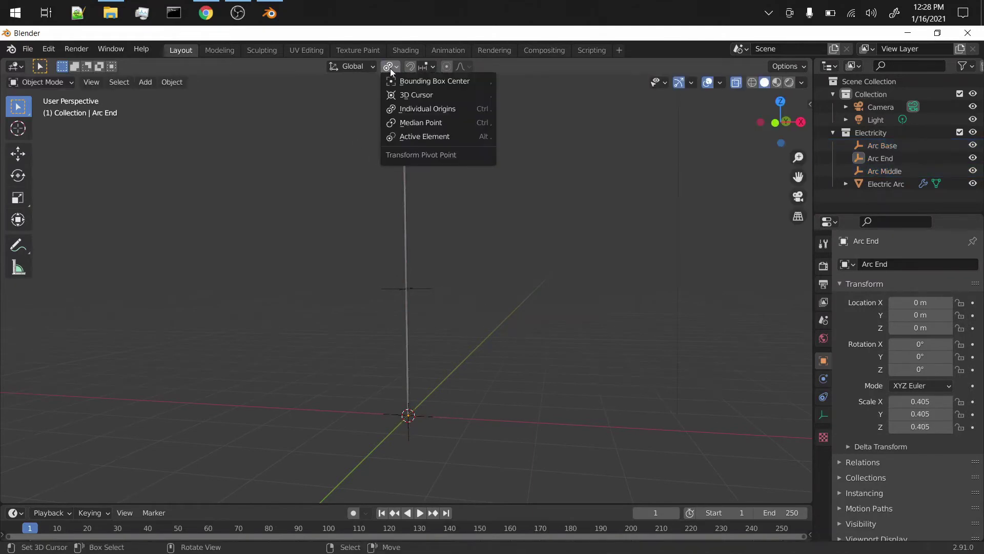
pyautogui.click(423, 121)
# Add a Displace modifier to the Electric Arc and place it above the Skin modifier in the stack.
pyautogui.click(405, 239)
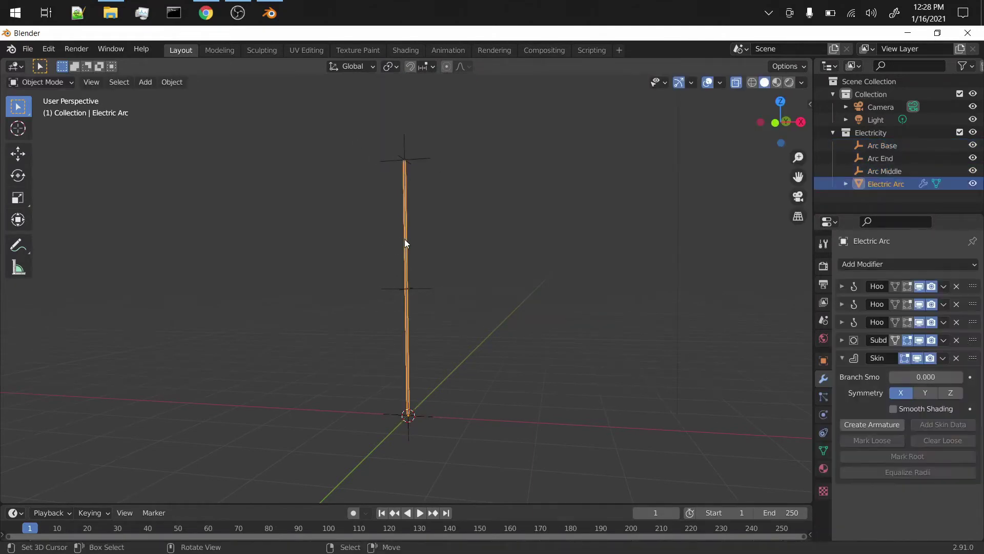
pyautogui.click(842, 358)
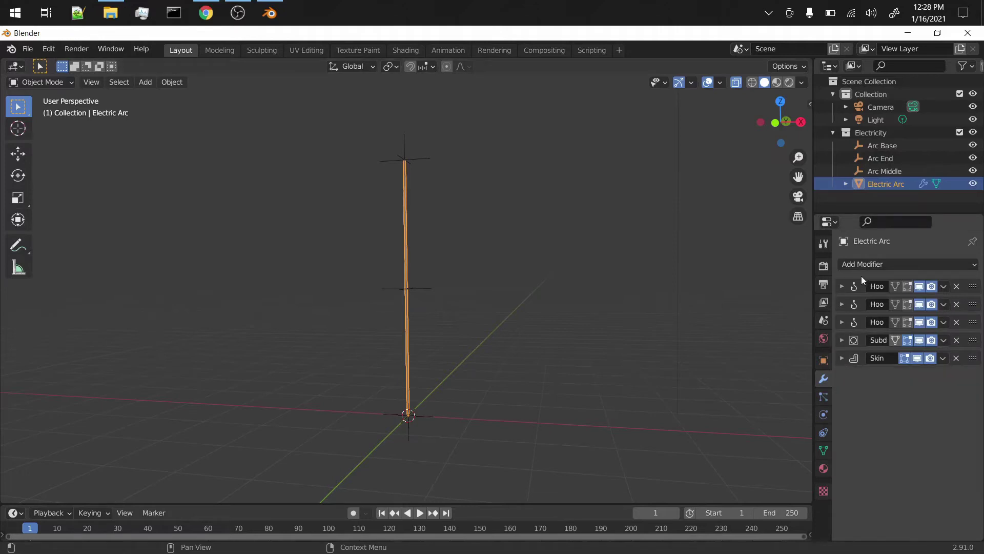
pyautogui.click(857, 263)
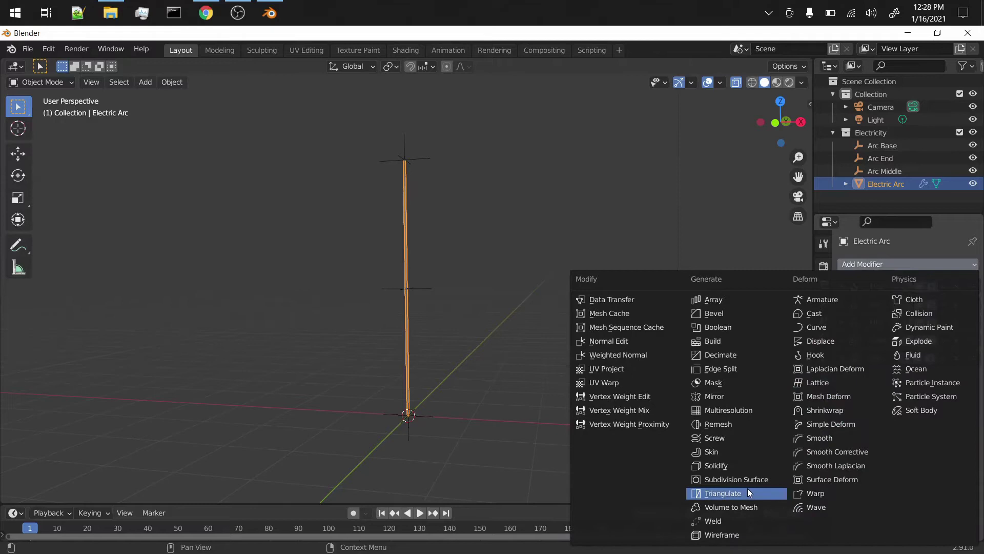
pyautogui.click(823, 341)
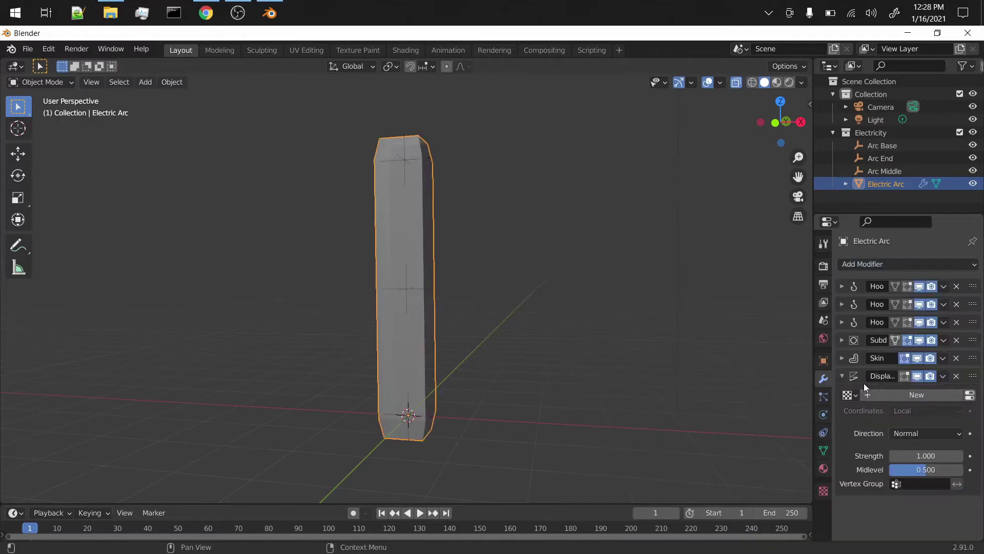
pyautogui.moveTo(973, 358); pyautogui.dragTo(973, 488)
# Create a new texture for the Displace modifier and name it Swosshy.
pyautogui.click(906, 378)
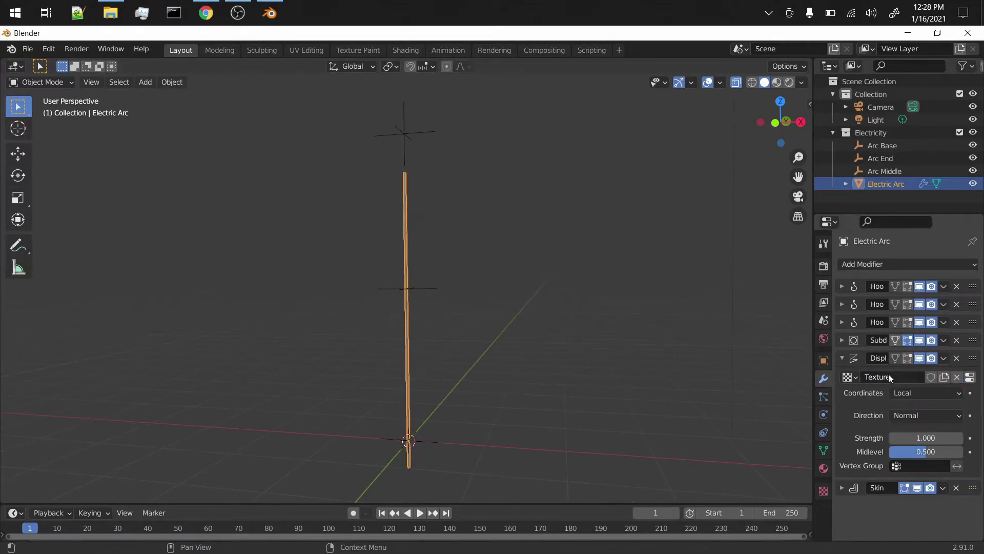
pyautogui.click(890, 377)
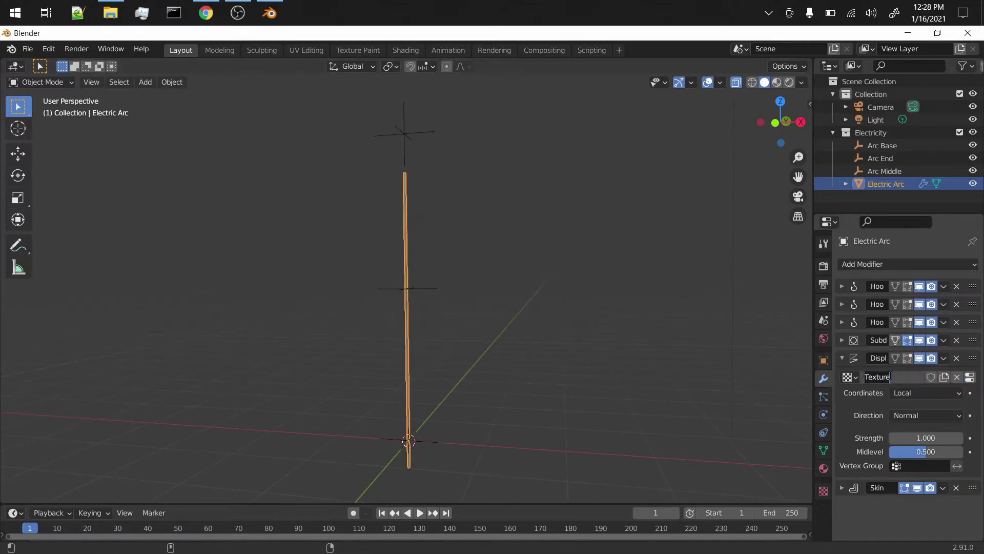
pyautogui.write('Swosshy')
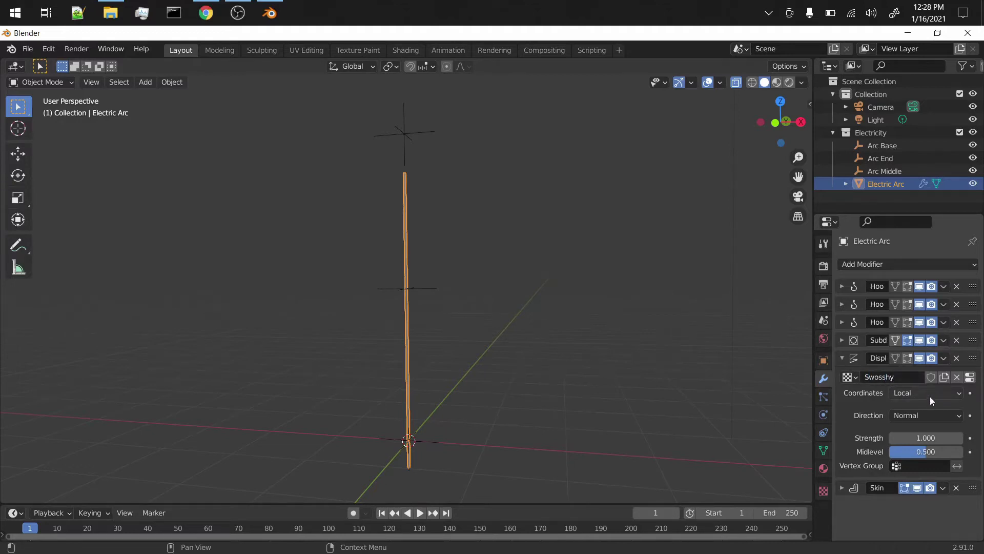
# Set the Displace modifier's texture coordinates to Global and its direction to X, and rename the modifier X Disp.
pyautogui.click(929, 394)
pyautogui.click(893, 421)
pyautogui.moveTo(543, 333); pyautogui.dragTo(518, 315, button='middle')
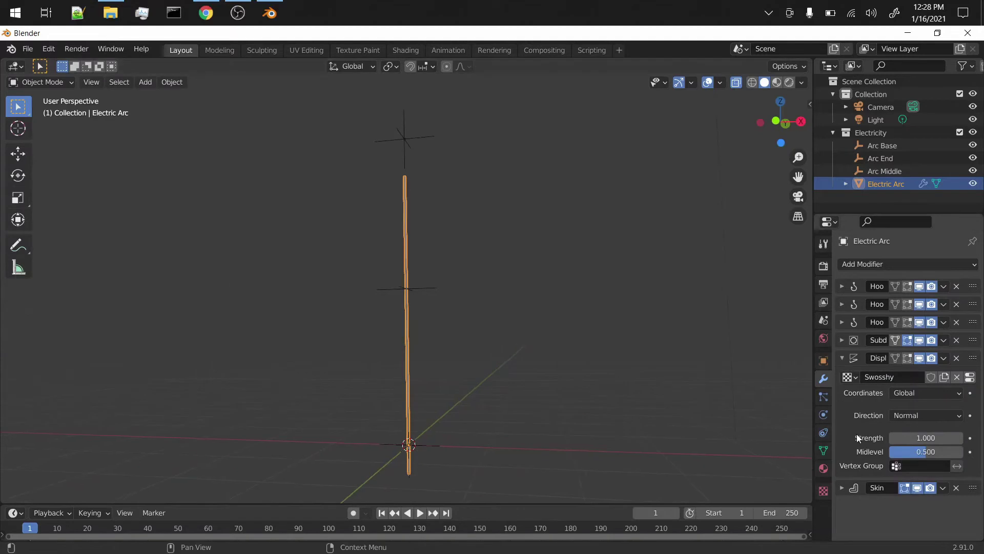
pyautogui.click(905, 416)
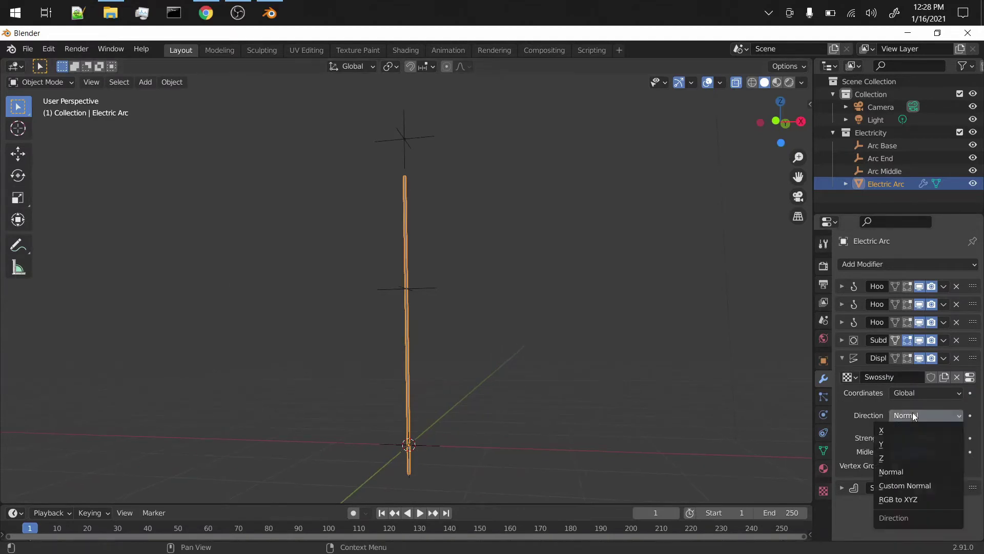
pyautogui.click(897, 435)
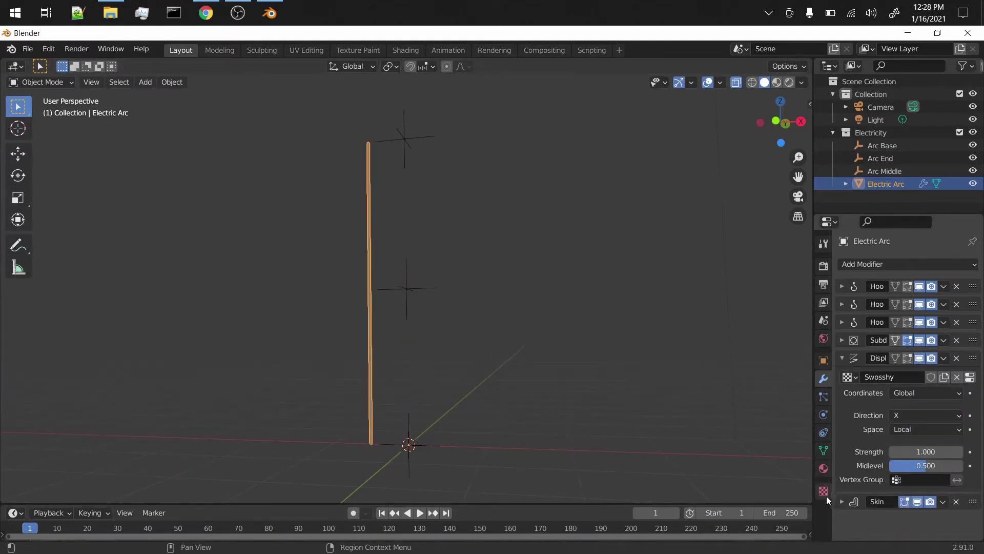
pyautogui.doubleClick(876, 359)
pyautogui.write('XLis')
# Change the Swosshy texture's type to Clouds and set its size to 0.78.
pyautogui.click(823, 492)
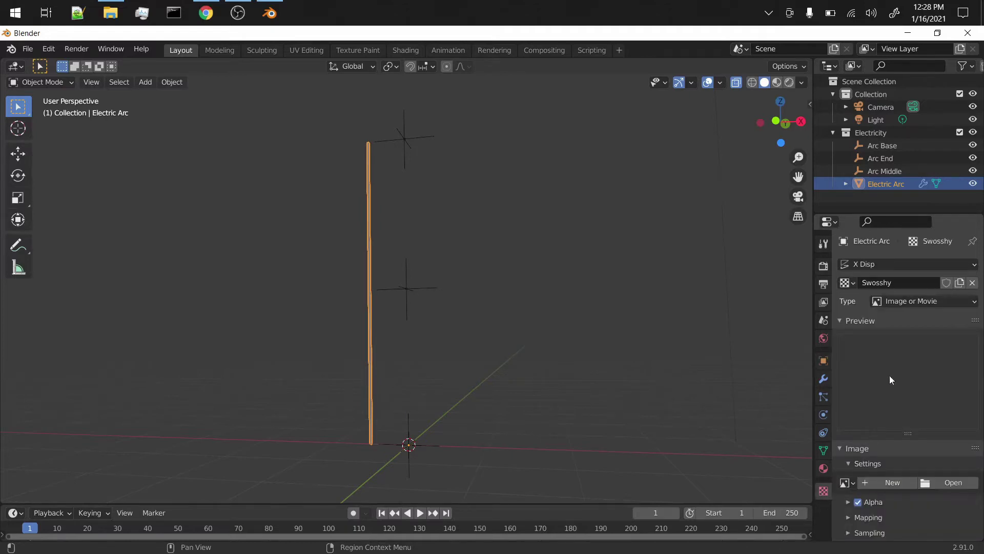
pyautogui.click(905, 302)
pyautogui.click(898, 343)
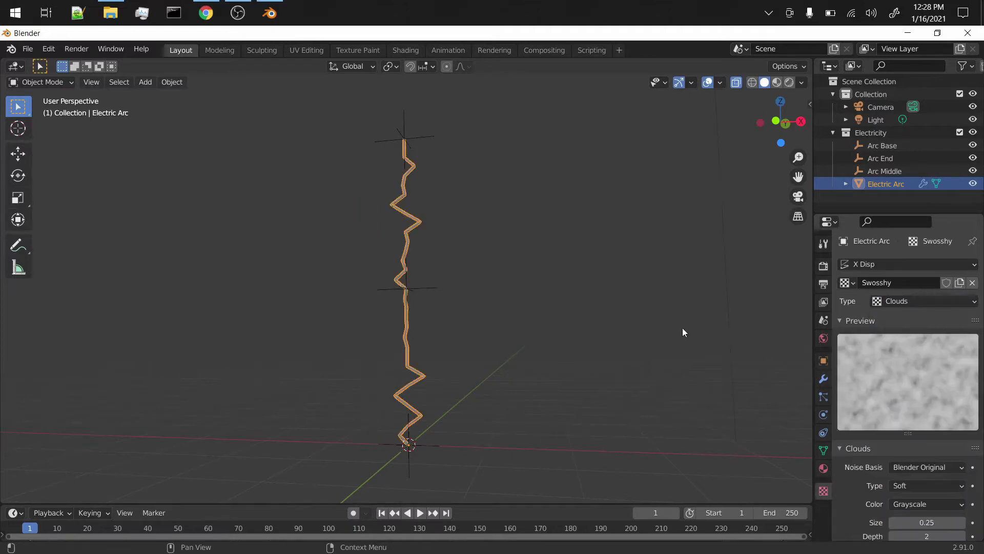
pyautogui.moveTo(740, 405); pyautogui.dragTo(545, 330, button='middle')
pyautogui.scroll(4, 488, 352)
pyautogui.moveTo(927, 522)
pyautogui.mouseDown()
pyautogui.moveTo(962, 523)
pyautogui.moveTo(922, 521)
pyautogui.mouseUp()
pyautogui.scroll(-3, 627, 414)
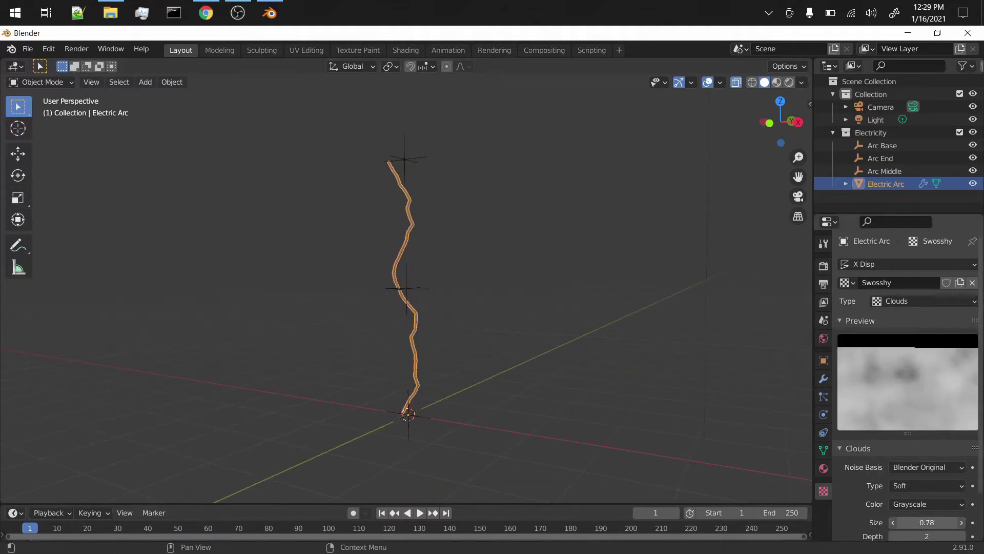
# In Edit Mode, select only the three inner vertices of the Electric Arc, leaving out both end points.
pyautogui.moveTo(574, 343); pyautogui.dragTo(551, 331, button='middle')
pyautogui.scroll(3, 408, 351)
pyautogui.moveTo(408, 351); pyautogui.dragTo(438, 315, button='middle')
pyautogui.scroll(-3, 461, 356)
pyautogui.press('Tab')
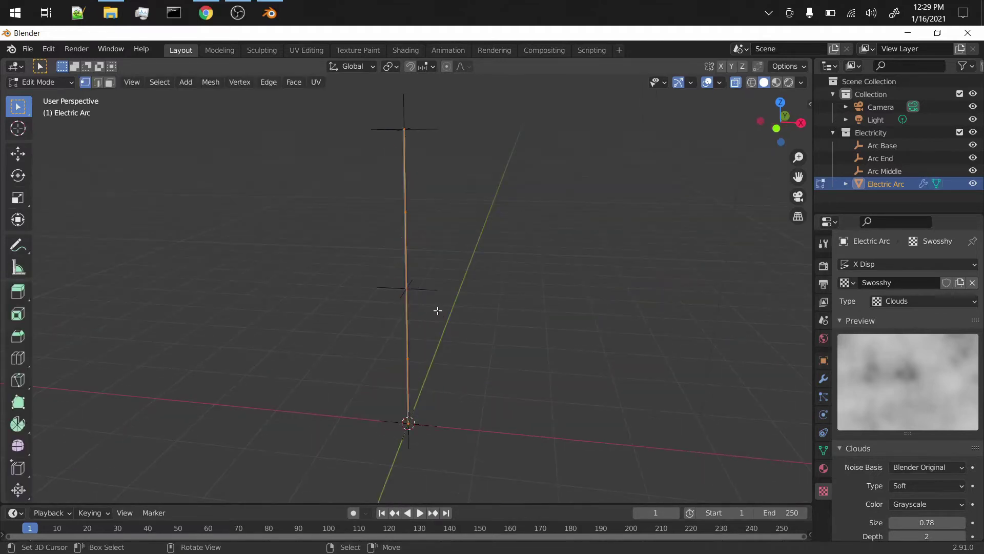
pyautogui.hotkey('alt', 'a')
pyautogui.press('b')
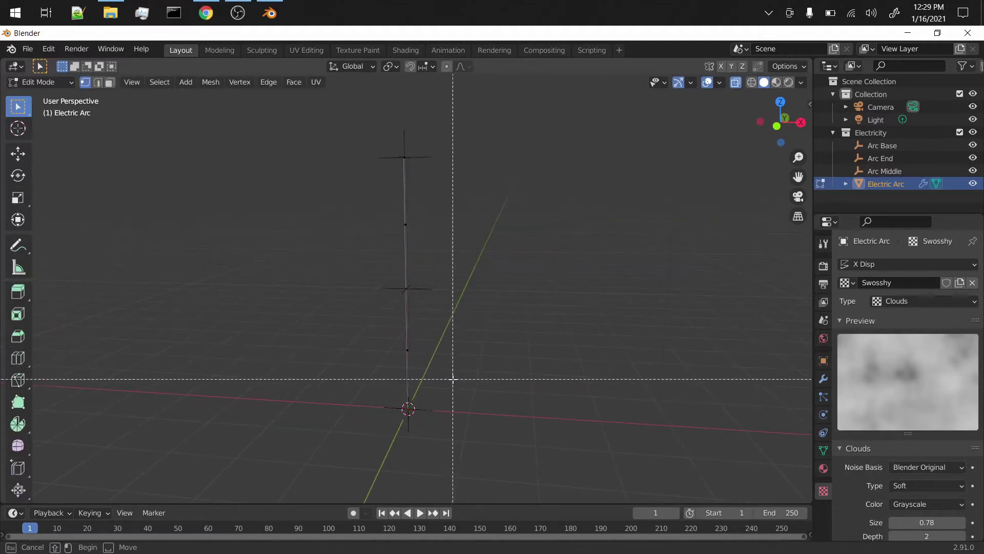
pyautogui.moveTo(453, 380); pyautogui.dragTo(346, 205)
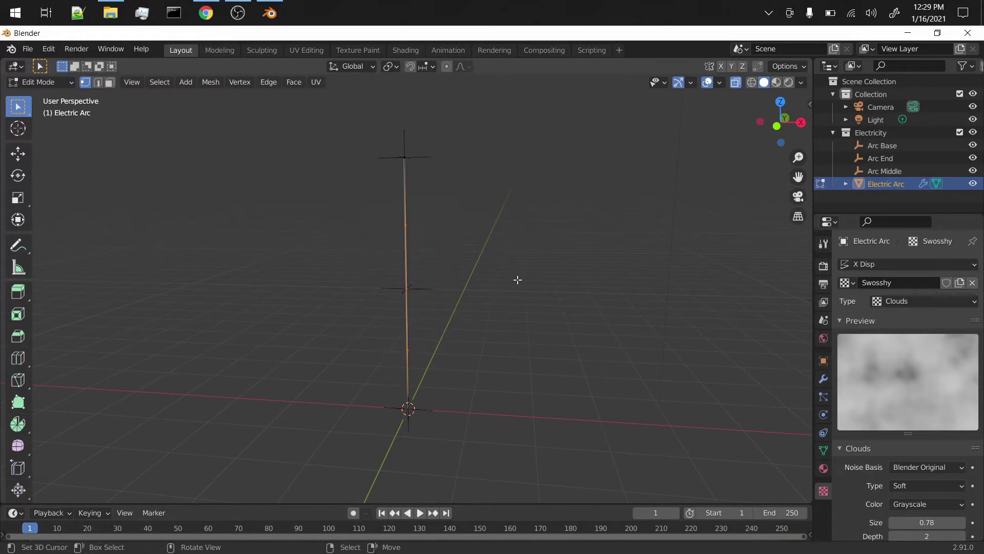
# Add a vertex group named Arc Middle, assign the selected inner vertices to it, and return to Object Mode.
pyautogui.click(823, 450)
pyautogui.click(973, 302)
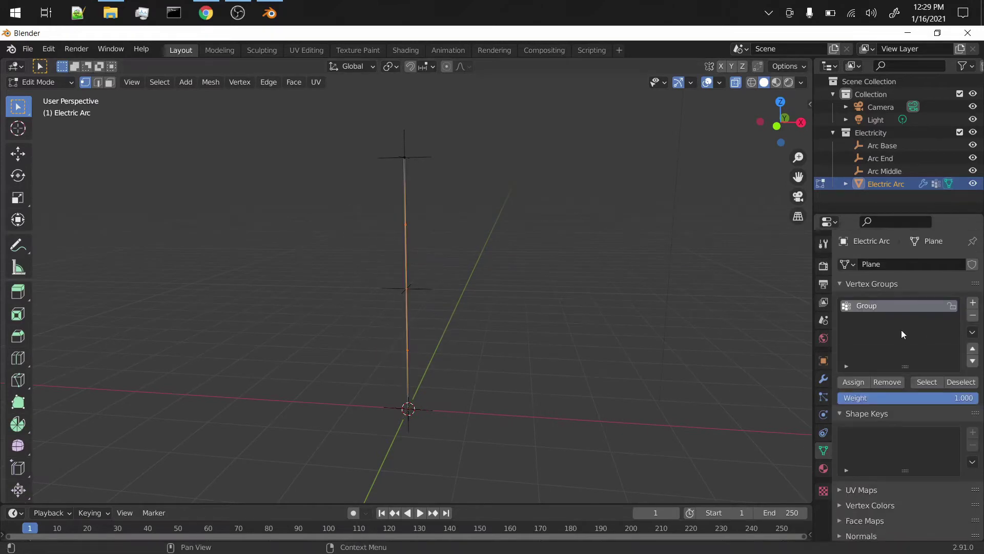
pyautogui.doubleClick(874, 303)
pyautogui.write('Arc Middle')
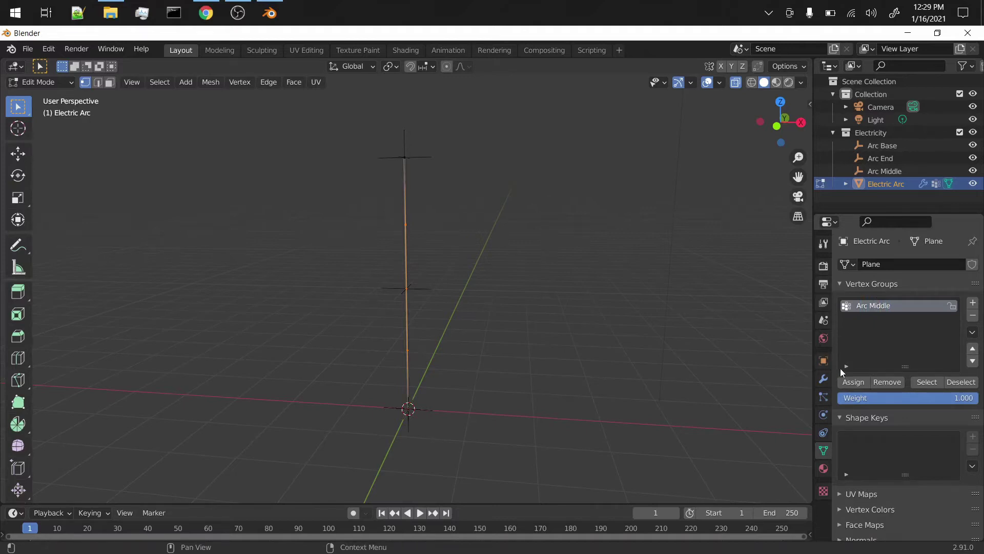
pyautogui.press('Tab')
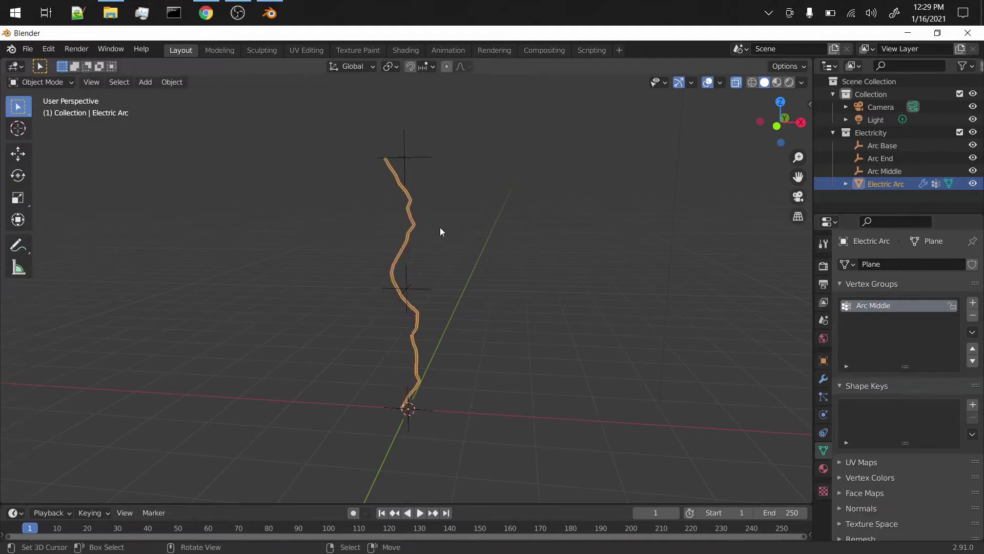
# Limit the X Disp modifier to the Arc Middle vertex group.
pyautogui.click(824, 378)
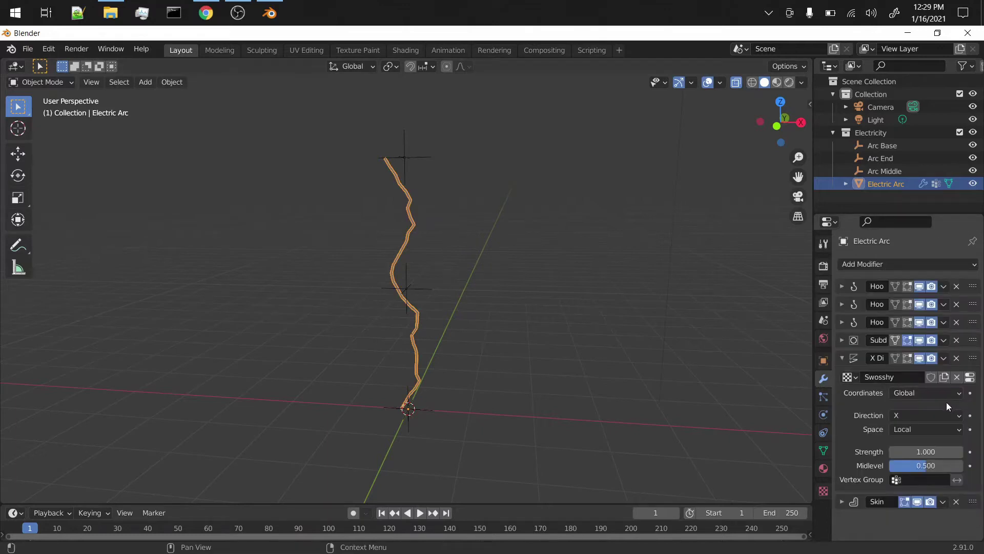
pyautogui.click(915, 485)
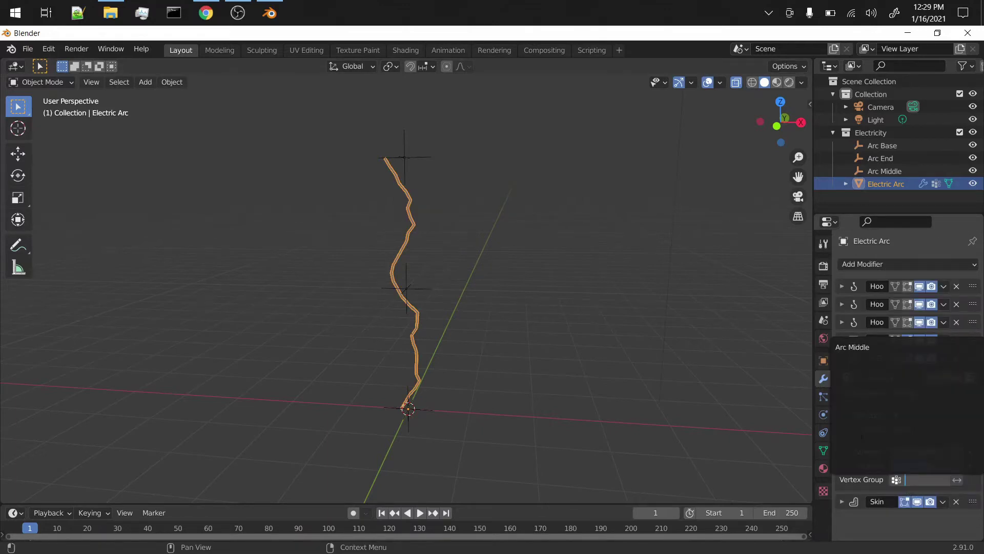
pyautogui.click(872, 348)
# Try moving the Arc Base and Arc End empties to test the arc's end points, cancelling each move.
pyautogui.click(424, 155)
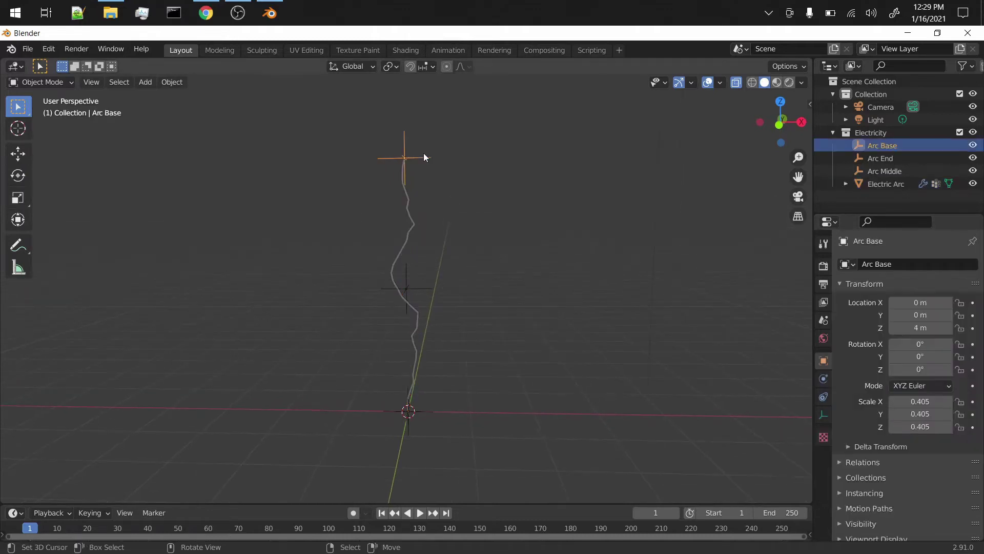
pyautogui.press('g')
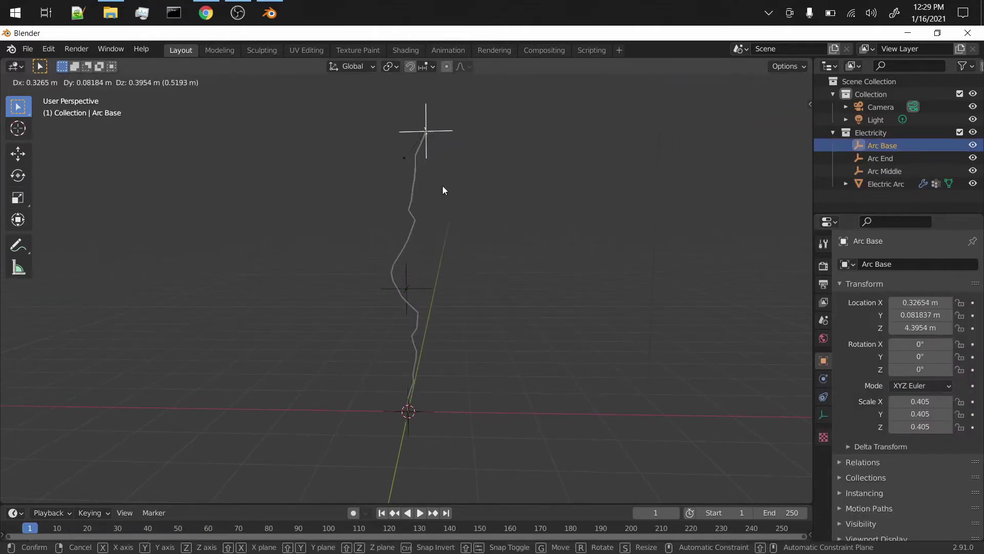
pyautogui.press('Escape')
pyautogui.click(424, 413)
pyautogui.press('g')
pyautogui.press('Escape')
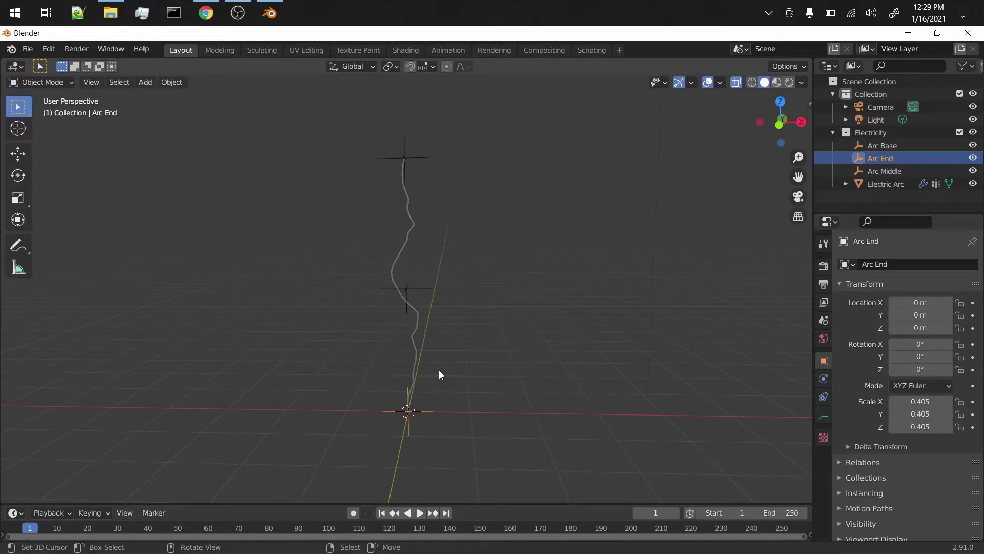
# Duplicate the Electric Arc's X Disp modifier twice.
pyautogui.click(399, 255)
pyautogui.scroll(3, 503, 269)
pyautogui.moveTo(475, 306)
pyautogui.mouseDown(button='middle')
pyautogui.moveTo(319, 302)
pyautogui.moveTo(476, 324)
pyautogui.moveTo(475, 299)
pyautogui.moveTo(461, 306)
pyautogui.moveTo(476, 308)
pyautogui.mouseUp(button='middle')
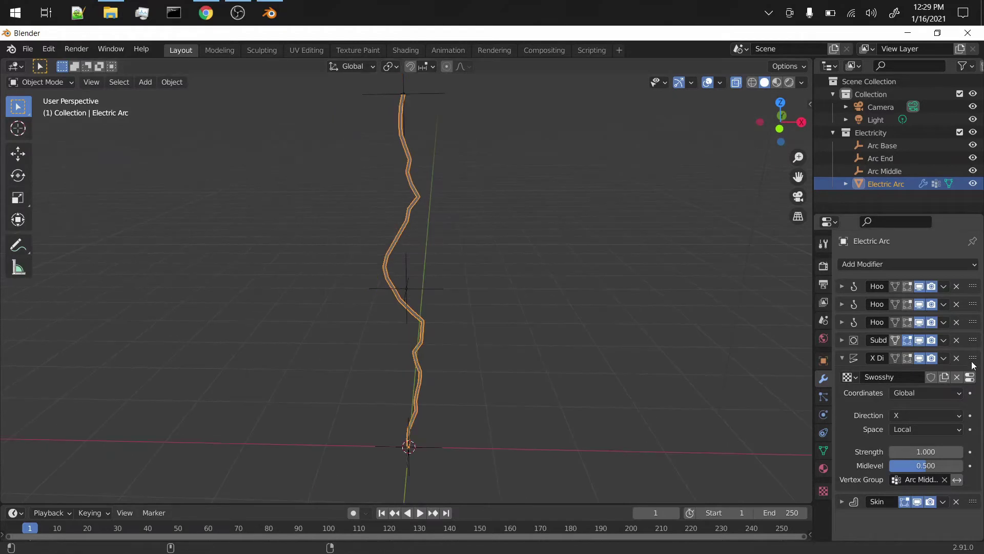
pyautogui.hotkey('shift', 'd')
pyautogui.hotkey('shift', 'd')
pyautogui.click(841, 357)
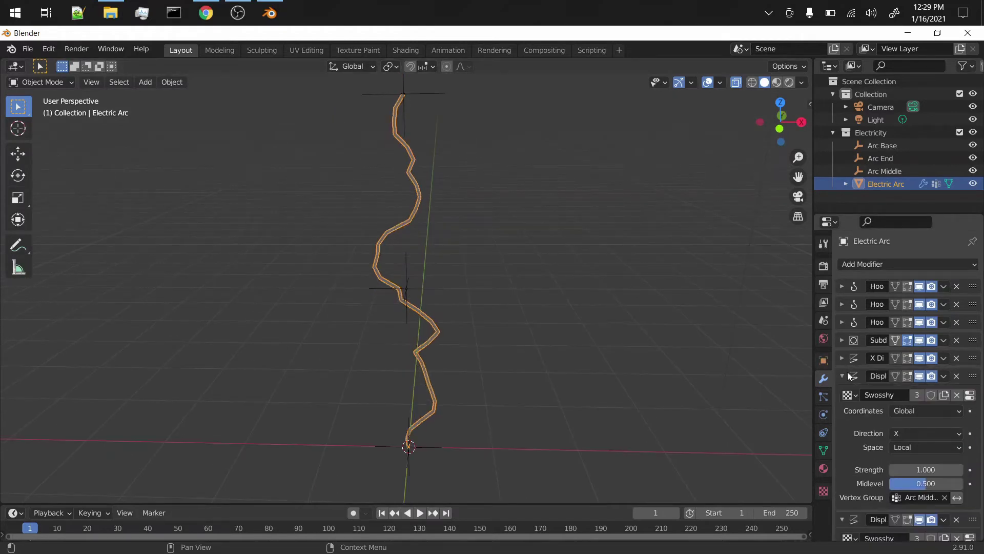
# Rename the first duplicated Displace modifier Y Dis and set its direction to Y.
pyautogui.write('Y Dis')
pyautogui.click(943, 445)
pyautogui.click(936, 435)
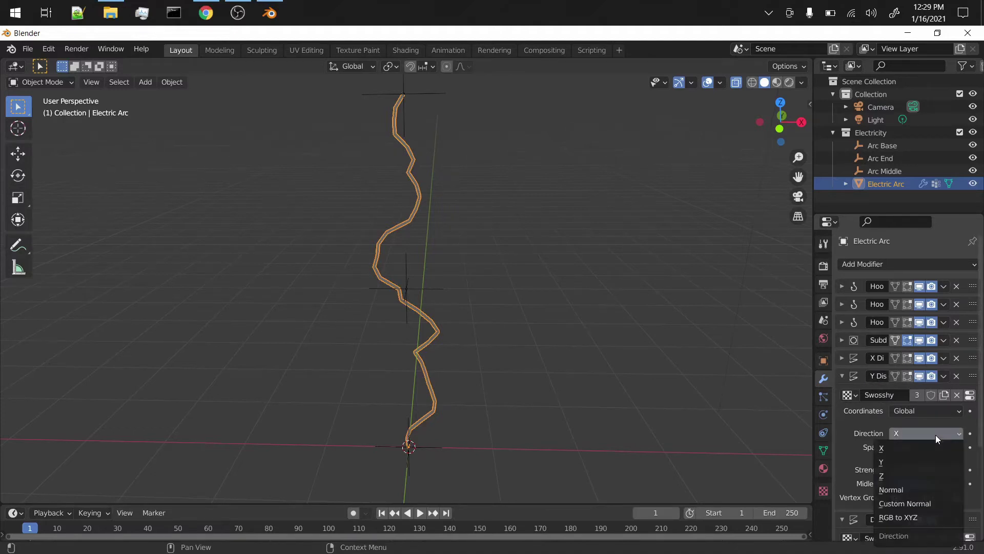
pyautogui.click(899, 461)
pyautogui.scroll(-2, 851, 430)
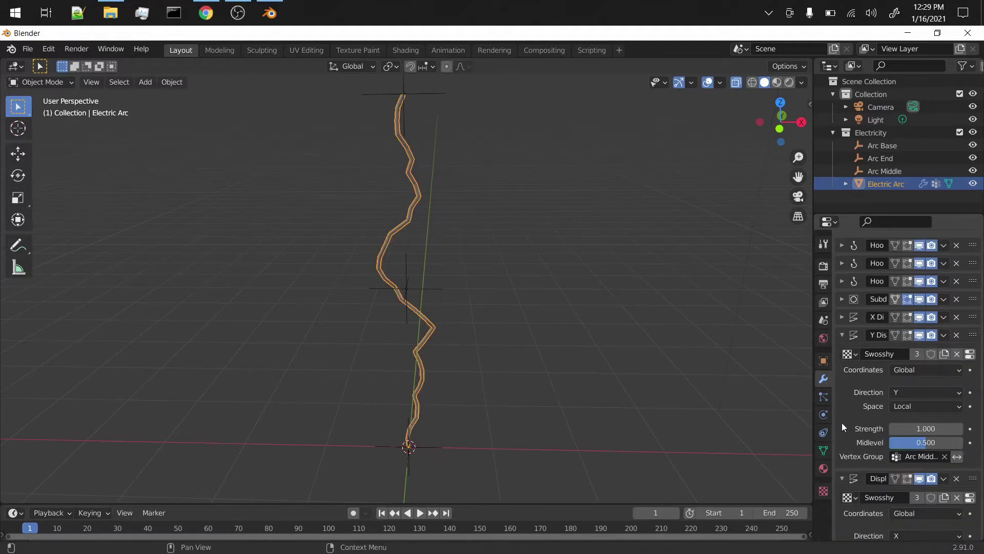
pyautogui.click(841, 334)
# Put a Z prefix on the second duplicated Displace modifier's name and set its direction to Z.
pyautogui.click(842, 394)
pyautogui.click(844, 393)
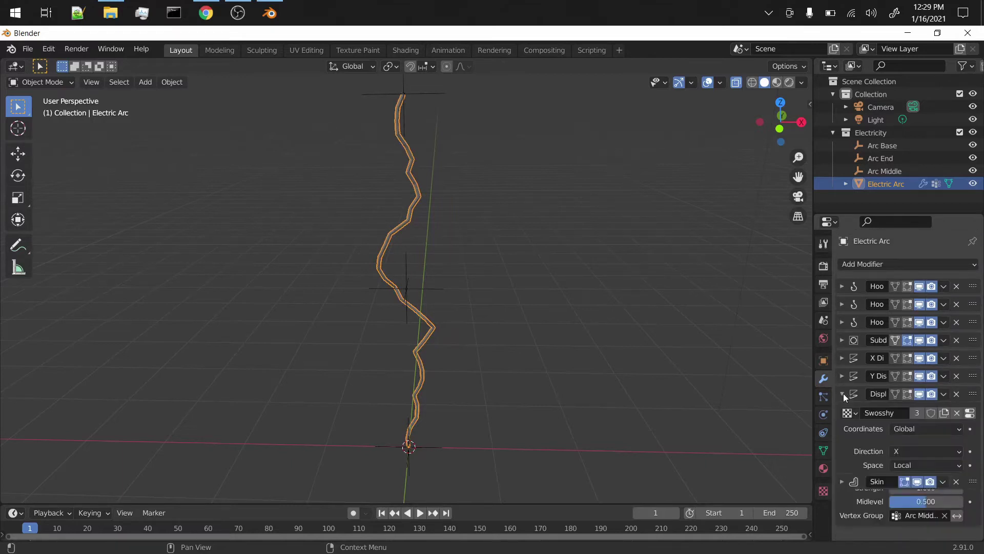
pyautogui.doubleClick(878, 390)
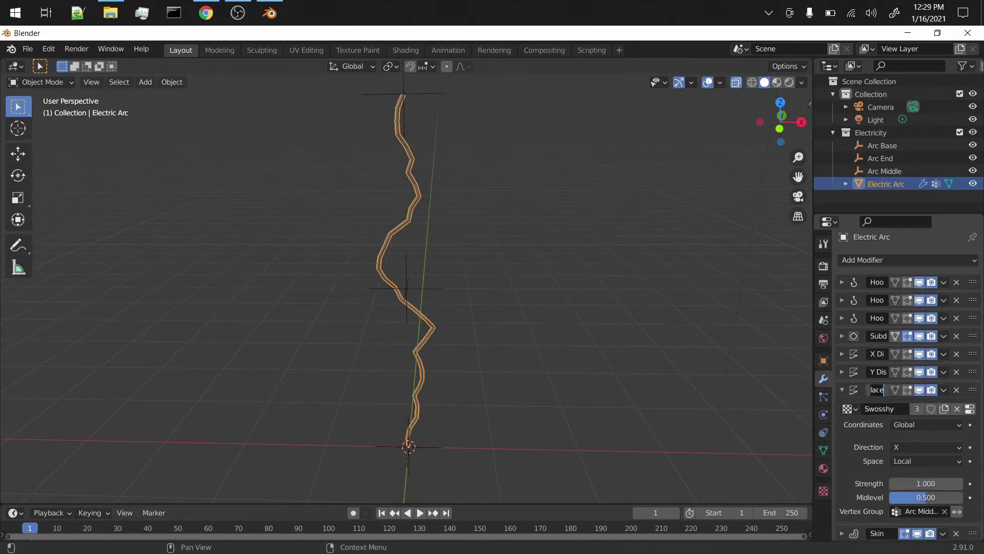
pyautogui.press('Home')
pyautogui.write('Z')
pyautogui.press('Return')
pyautogui.click(919, 446)
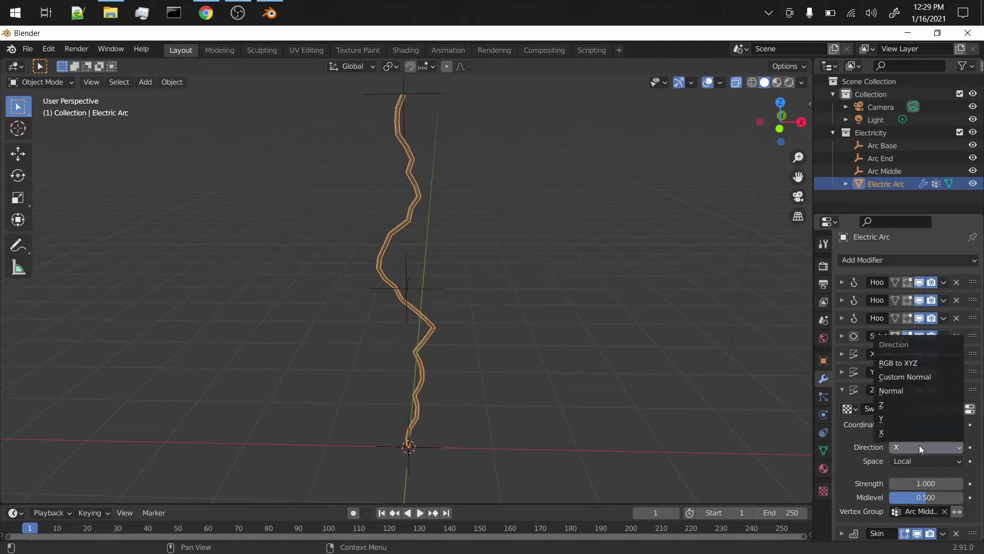
pyautogui.click(888, 404)
pyautogui.click(842, 389)
# Try moving the Electric Arc object and the Arc Middle empty to test the displacement, cancelling each move.
pyautogui.moveTo(537, 315); pyautogui.dragTo(389, 298, button='middle')
pyautogui.press('g')
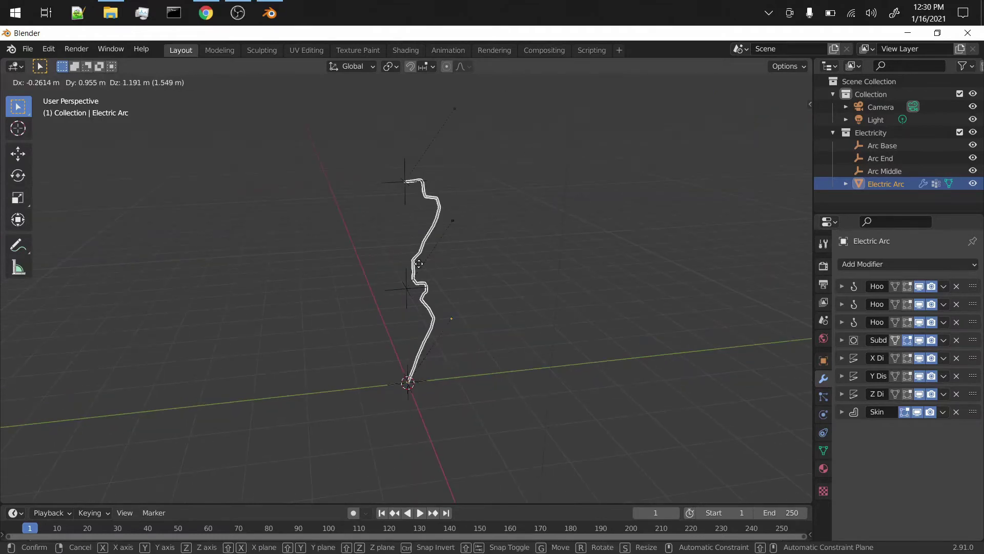
pyautogui.rightClick(418, 264)
pyautogui.click(417, 288)
pyautogui.press('g')
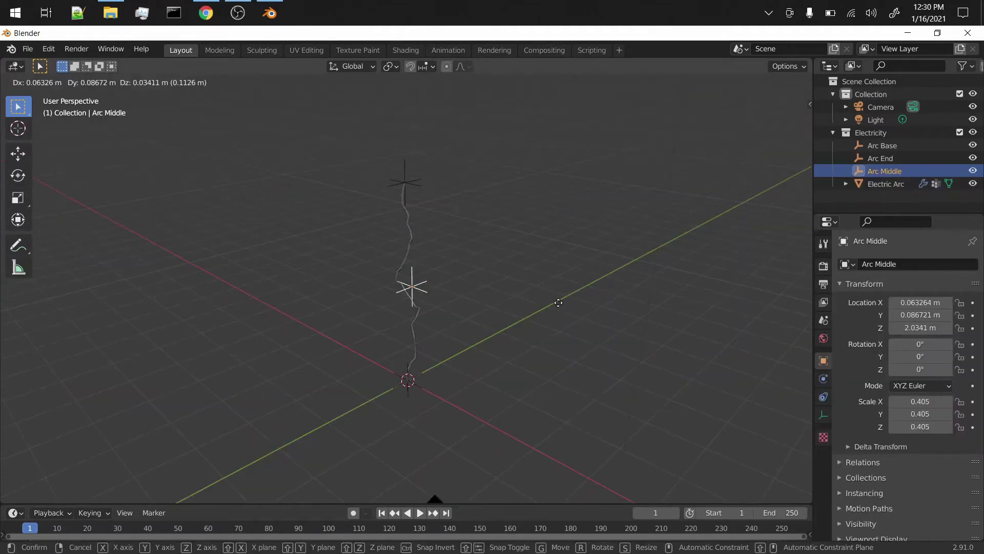
pyautogui.rightClick(405, 308)
# Test the three-axis displacement by moving the Arc Base and Arc End empties, cancelling each move.
pyautogui.moveTo(405, 308); pyautogui.dragTo(394, 192, button='middle')
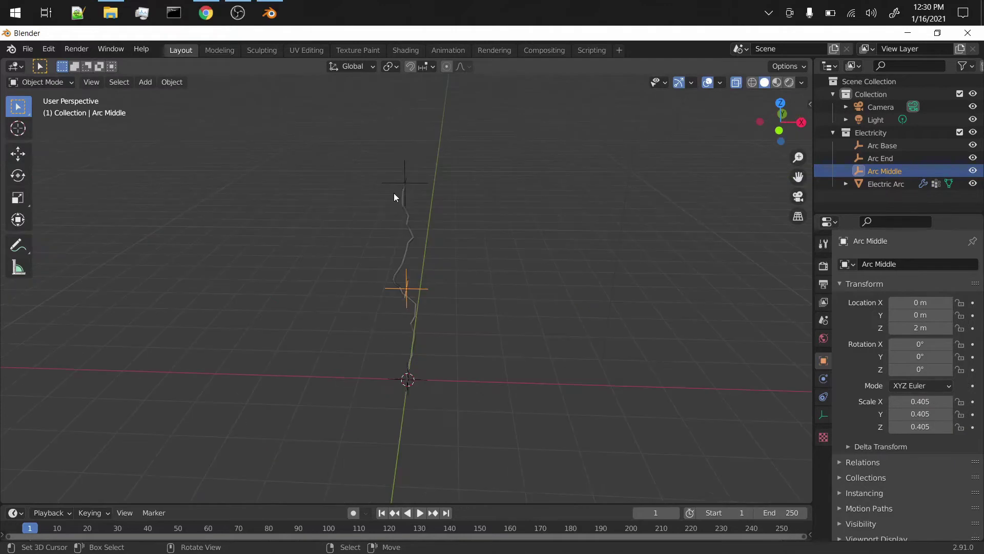
pyautogui.click(416, 189)
pyautogui.press('g')
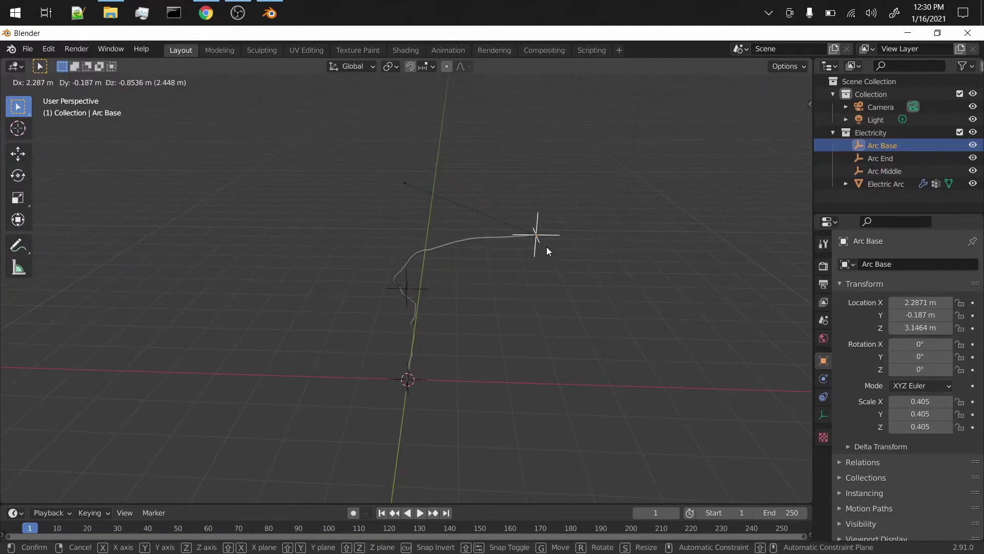
pyautogui.rightClick(547, 247)
pyautogui.click(425, 376)
pyautogui.press('g')
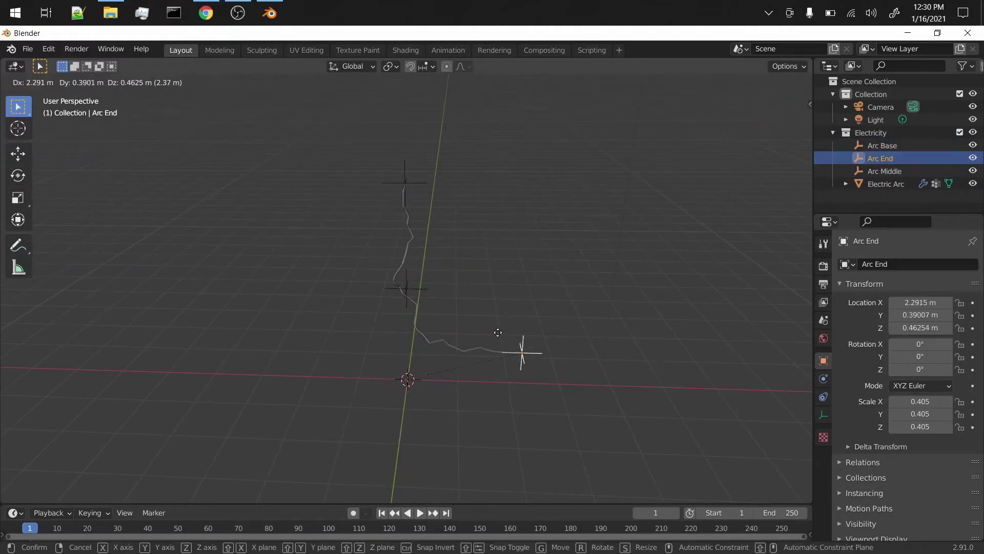
pyautogui.rightClick(444, 365)
# Set the viewport and render levels of the Electric Arc's Subdivision modifier to 5.
pyautogui.moveTo(431, 310); pyautogui.dragTo(417, 292, button='middle')
pyautogui.click(412, 288)
pyautogui.click(397, 260)
pyautogui.moveTo(396, 261); pyautogui.dragTo(396, 260, button='middle')
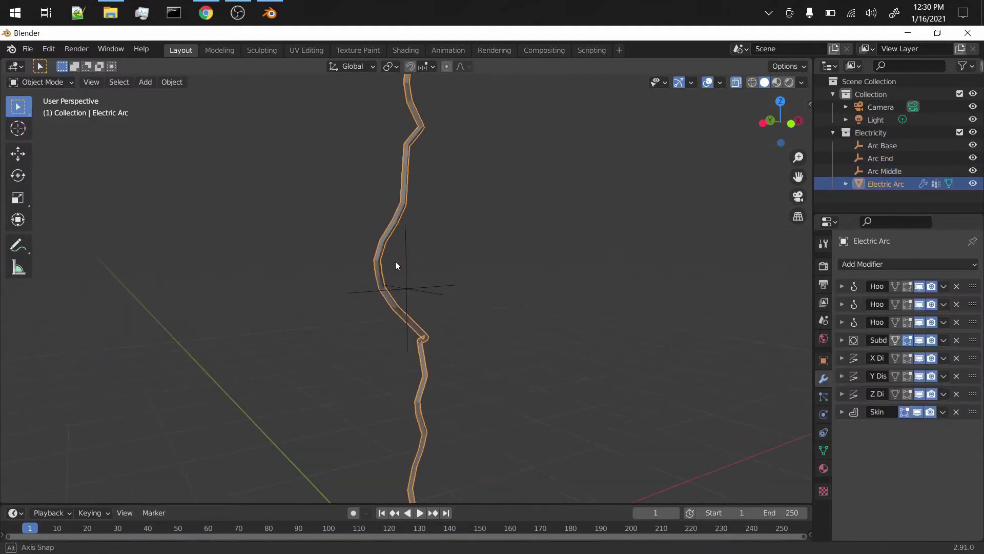
pyautogui.rightClick(491, 251)
pyautogui.click(491, 250)
pyautogui.moveTo(491, 250); pyautogui.dragTo(451, 282, button='middle')
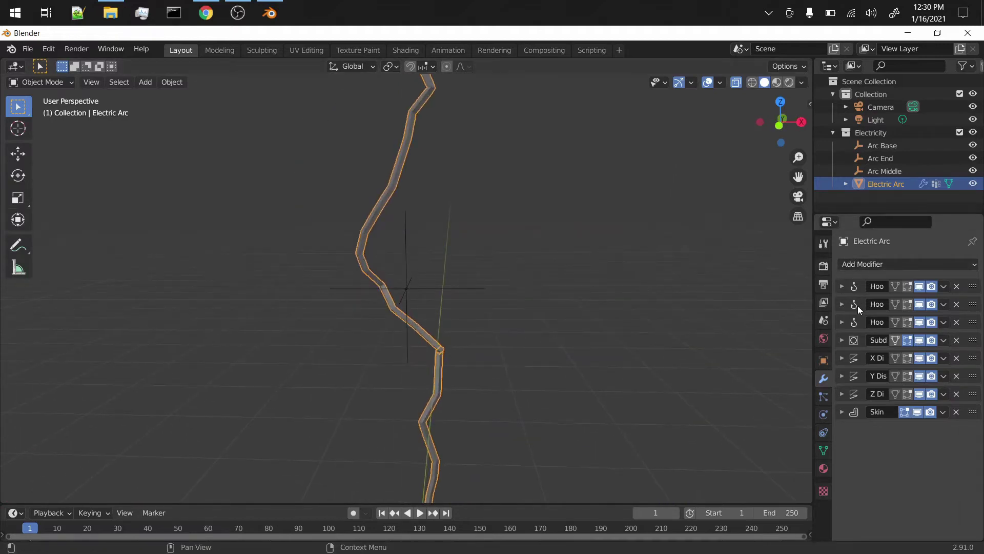
pyautogui.click(842, 340)
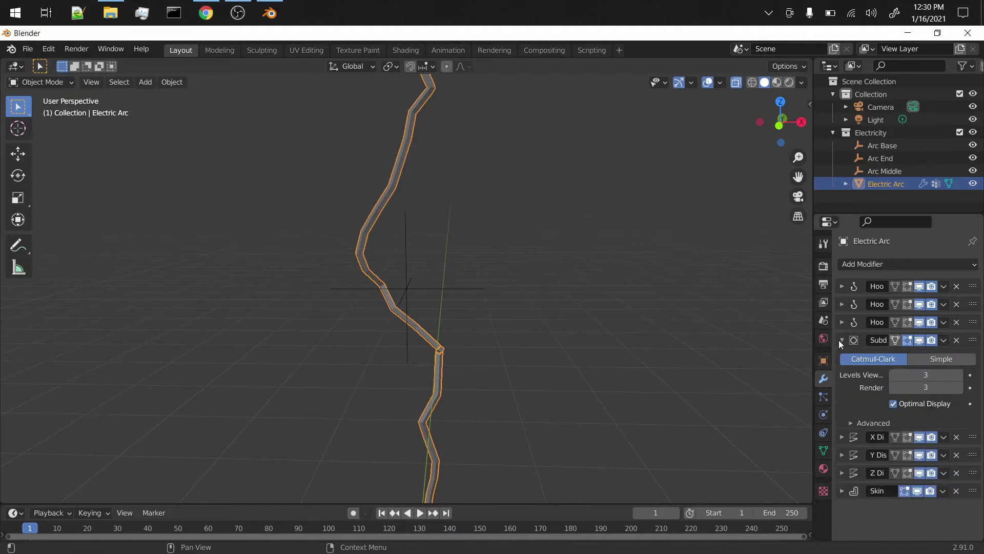
pyautogui.click(960, 374)
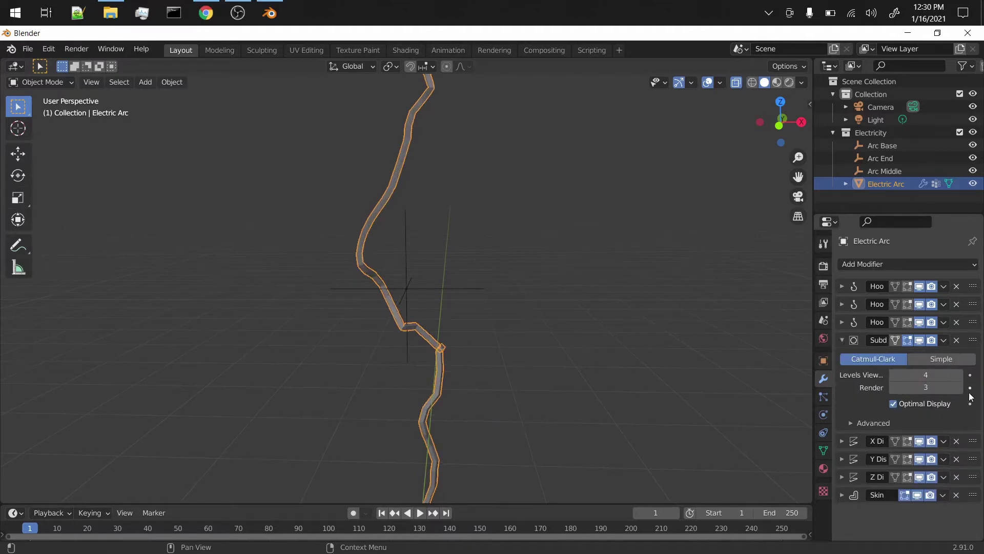
pyautogui.click(959, 375)
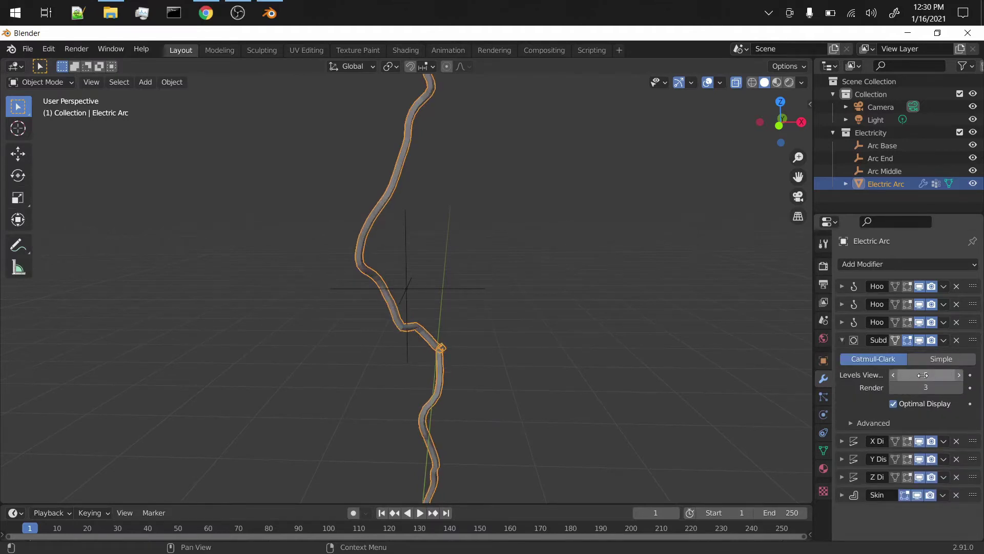
pyautogui.hotkey('ctrl', 'c')
pyautogui.hotkey('ctrl', 'v')
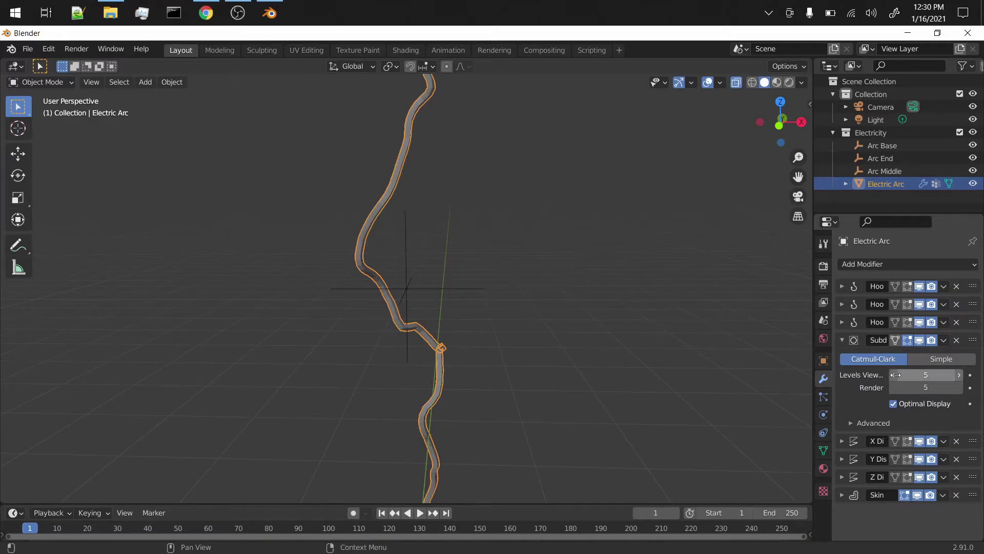
pyautogui.click(842, 340)
# Try moving the Arc Middle empty to test the smoother arc, cancelling the move.
pyautogui.moveTo(544, 288); pyautogui.dragTo(723, 96, button='middle')
pyautogui.click(424, 288)
pyautogui.press('g')
pyautogui.press('Escape')
# In Edit Mode with X-ray turned off, box-select the two lowest vertices of the Electric Arc.
pyautogui.click(433, 312)
pyautogui.click(418, 330)
pyautogui.press('Tab')
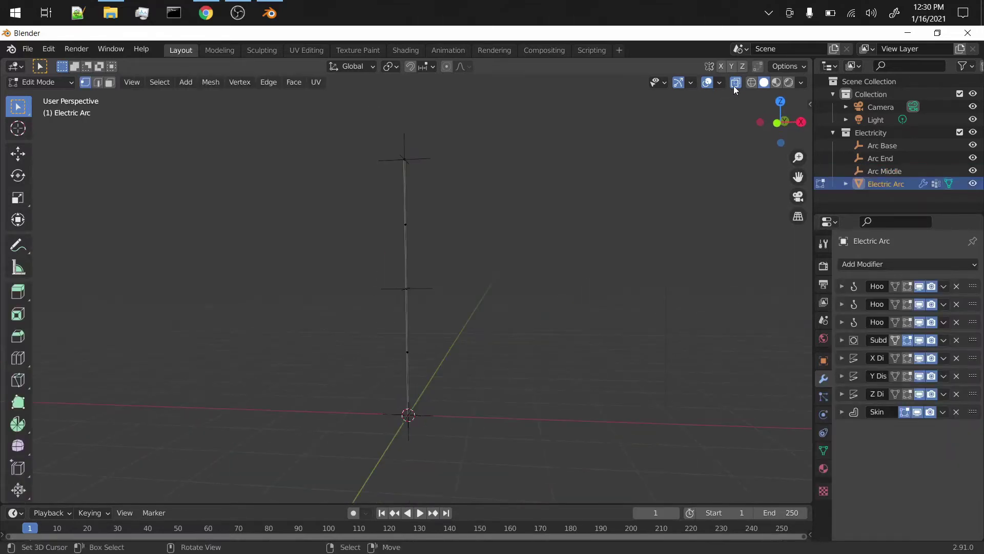
pyautogui.click(735, 86)
pyautogui.moveTo(415, 390); pyautogui.dragTo(436, 408, button='middle')
pyautogui.press('a')
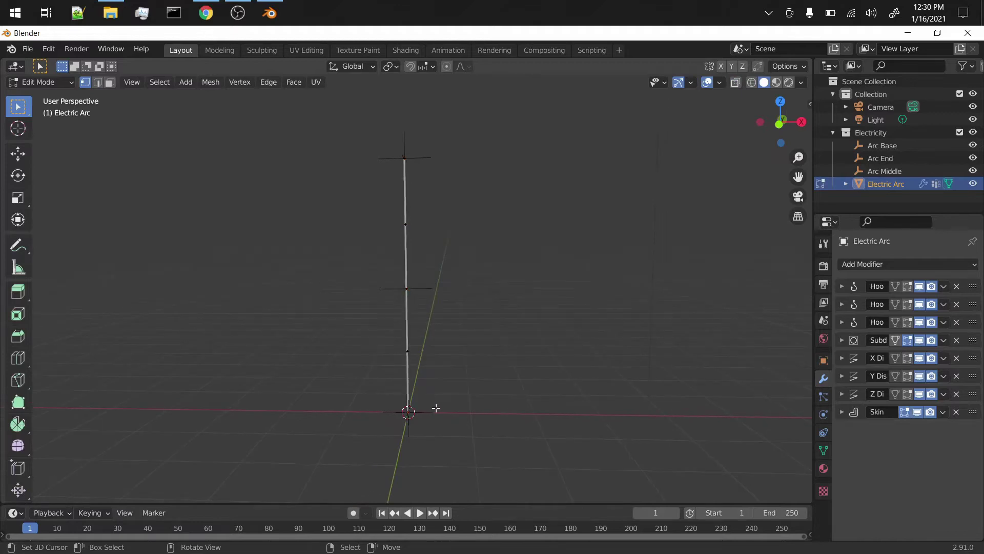
pyautogui.moveTo(461, 436); pyautogui.dragTo(367, 332)
# Add a second vertex group named Particle Density to the Electric Arc.
pyautogui.click(823, 450)
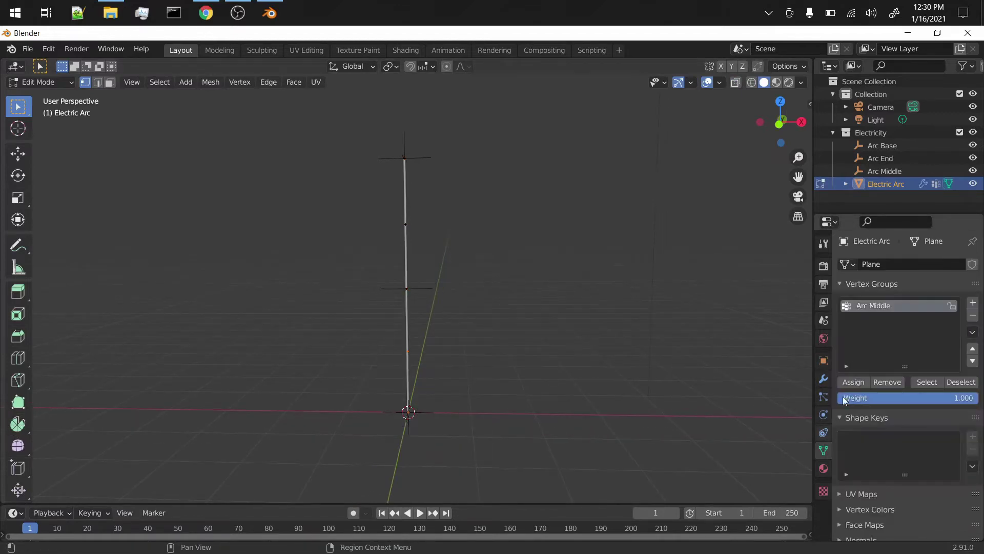
pyautogui.click(972, 302)
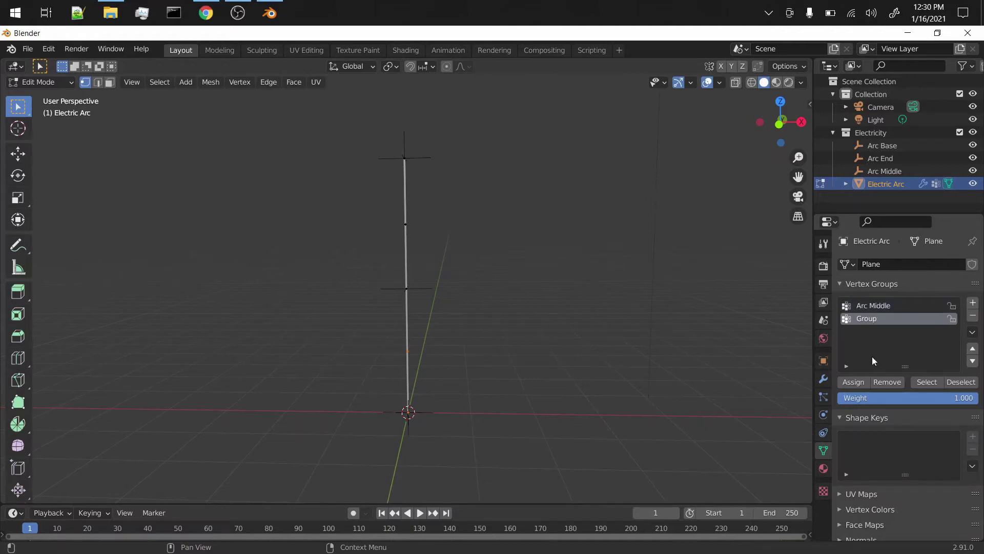
pyautogui.doubleClick(874, 319)
pyautogui.write('Particle Density')
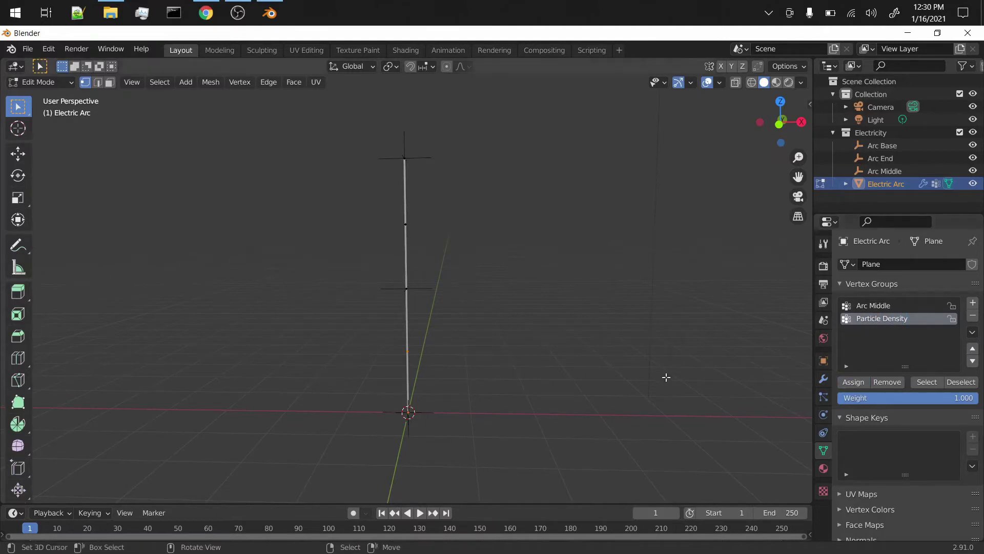
# Add a particle system to the Electric Arc and name both the system and its settings Arc Children.
pyautogui.click(824, 397)
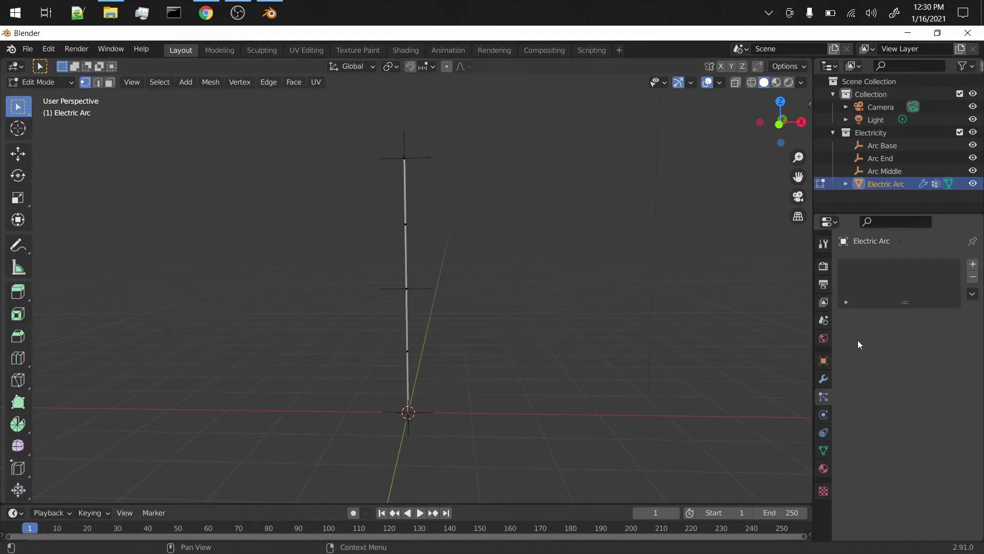
pyautogui.click(973, 264)
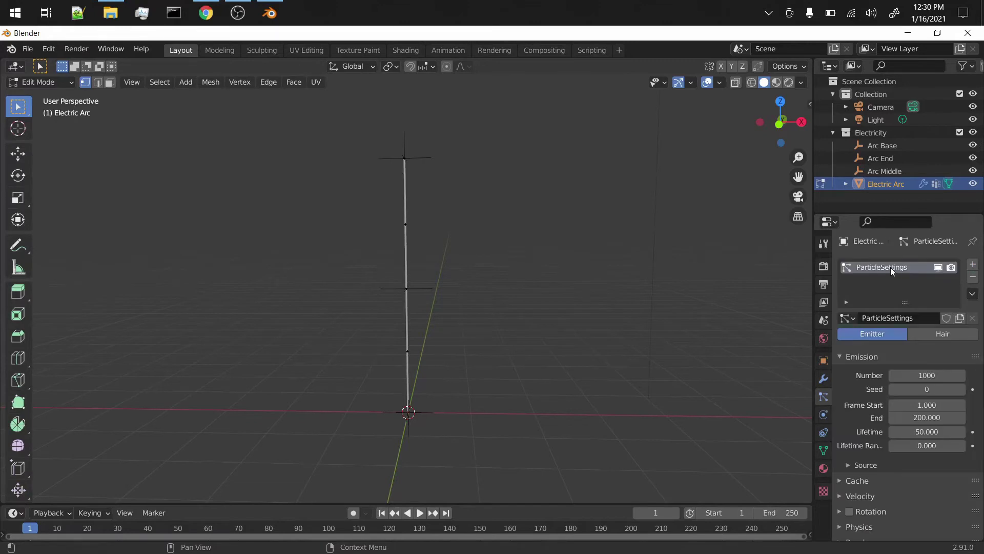
pyautogui.write('Arc Children')
pyautogui.press('Return')
pyautogui.hotkey('ctrl', 'v')
# Set the Arc Children emission number to 200.
pyautogui.click(923, 375)
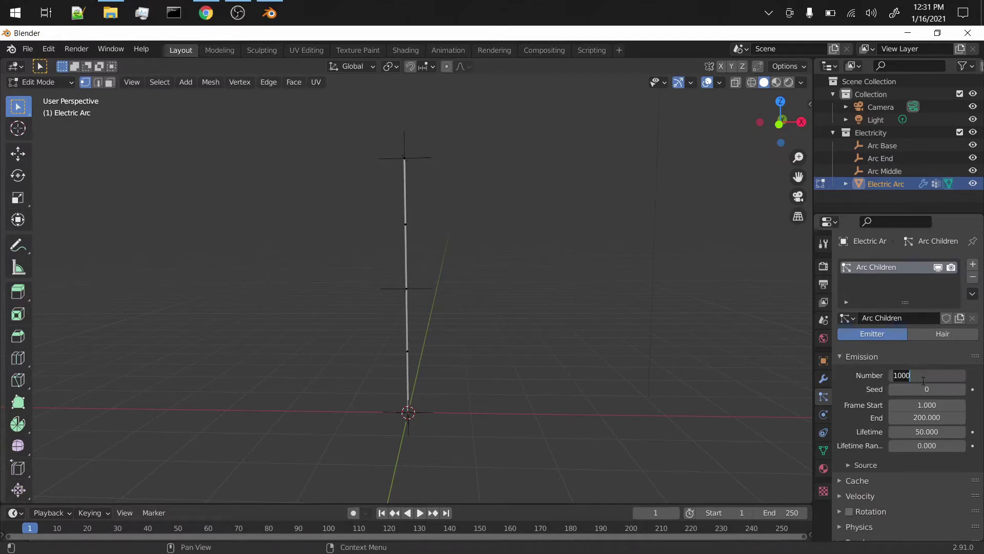
pyautogui.write('200')
pyautogui.press('Return')
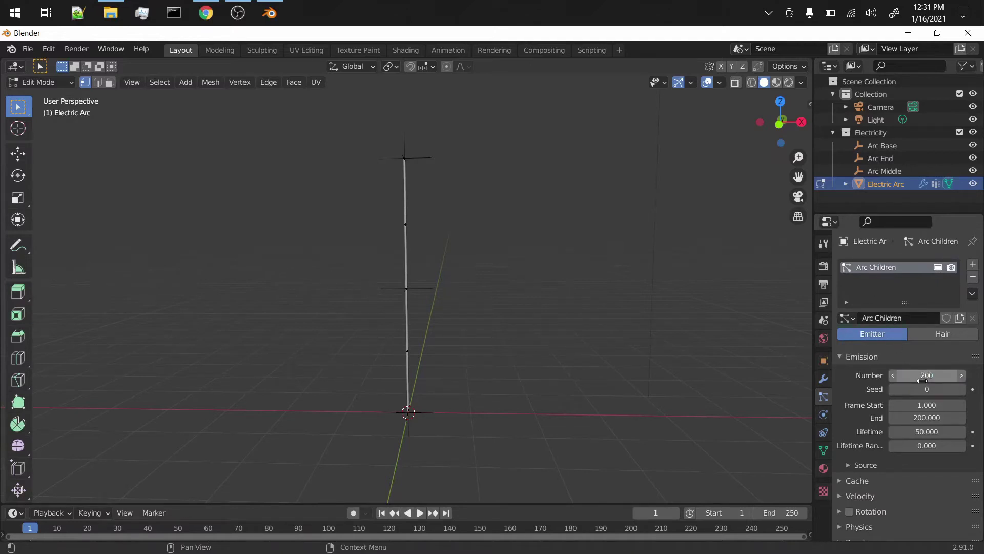
# Set the Arc Children emission number to 250 and its end frame to 100.
pyautogui.click(938, 378)
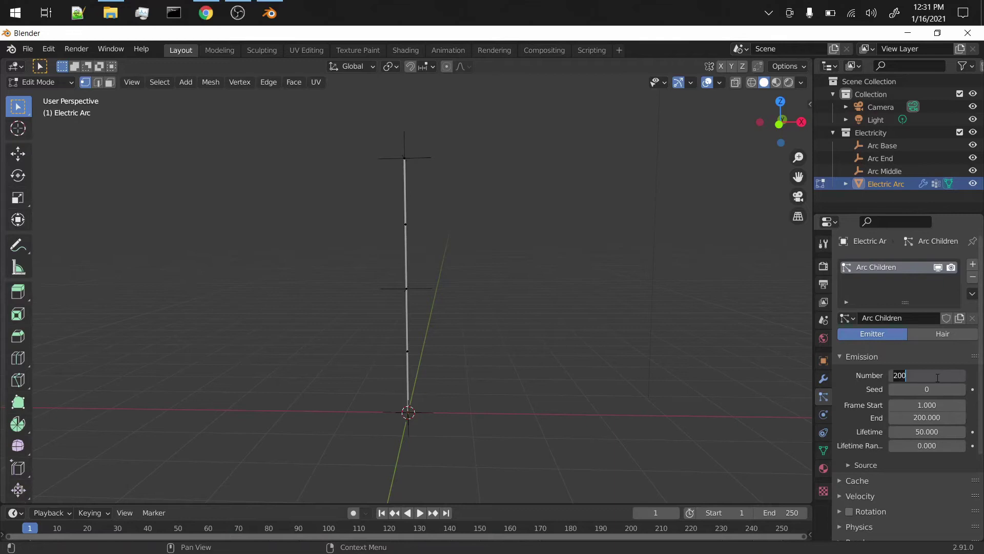
pyautogui.write('250')
pyautogui.press('Return')
pyautogui.click(906, 416)
pyautogui.press('Escape')
pyautogui.click(924, 418)
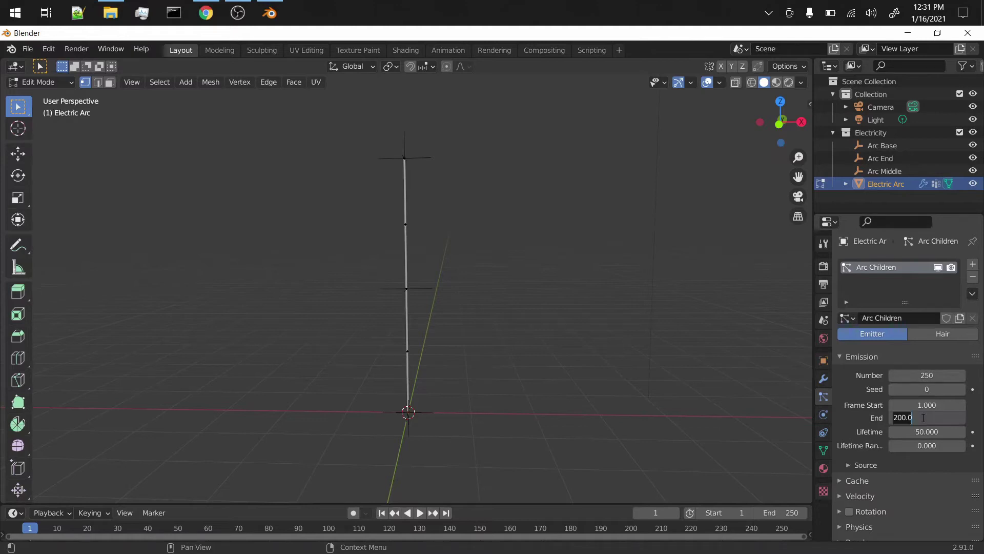
pyautogui.write('100')
pyautogui.press('Return')
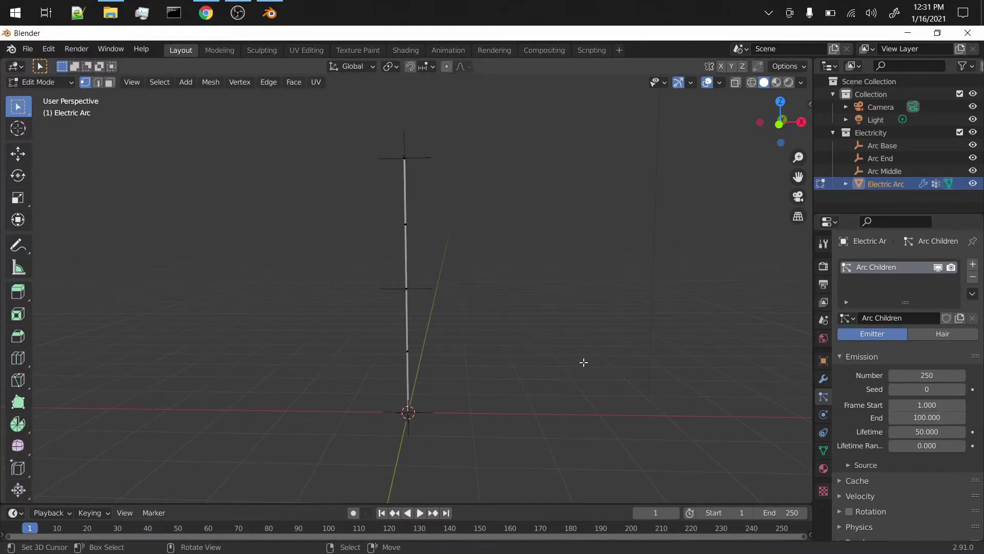
# Set the particle lifetime to 3 and make the emission source use the modifier stack.
pyautogui.click(926, 430)
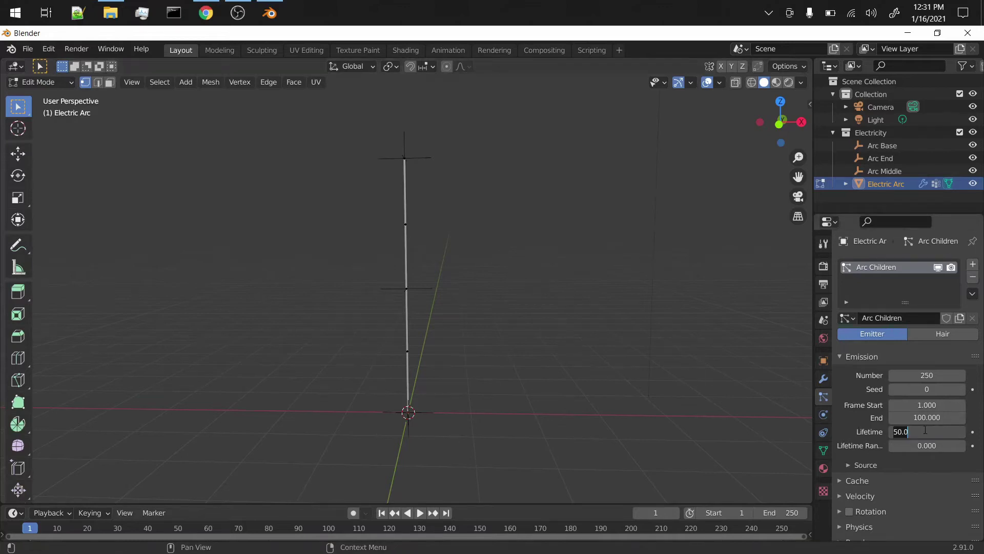
pyautogui.write('3')
pyautogui.press('Return')
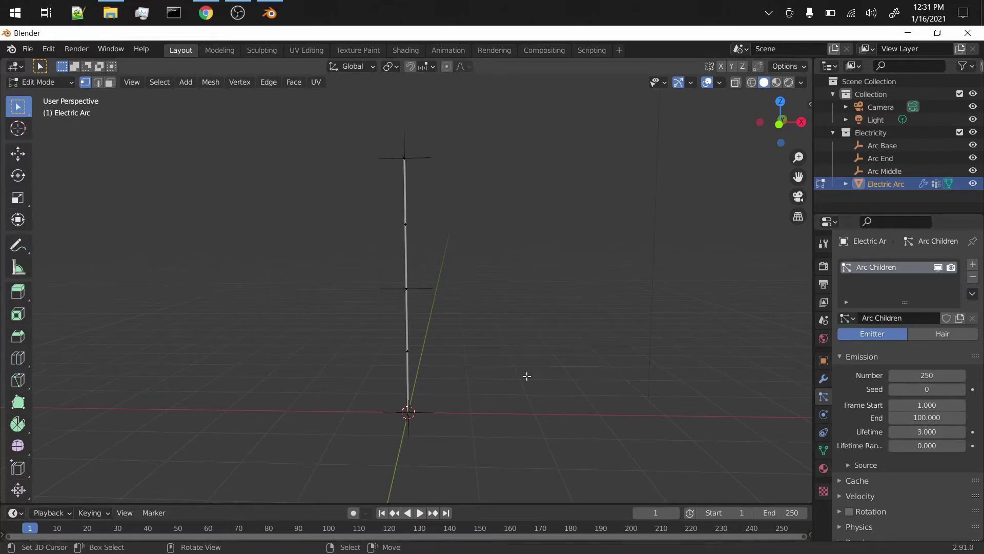
pyautogui.click(848, 463)
pyautogui.scroll(-2, 895, 427)
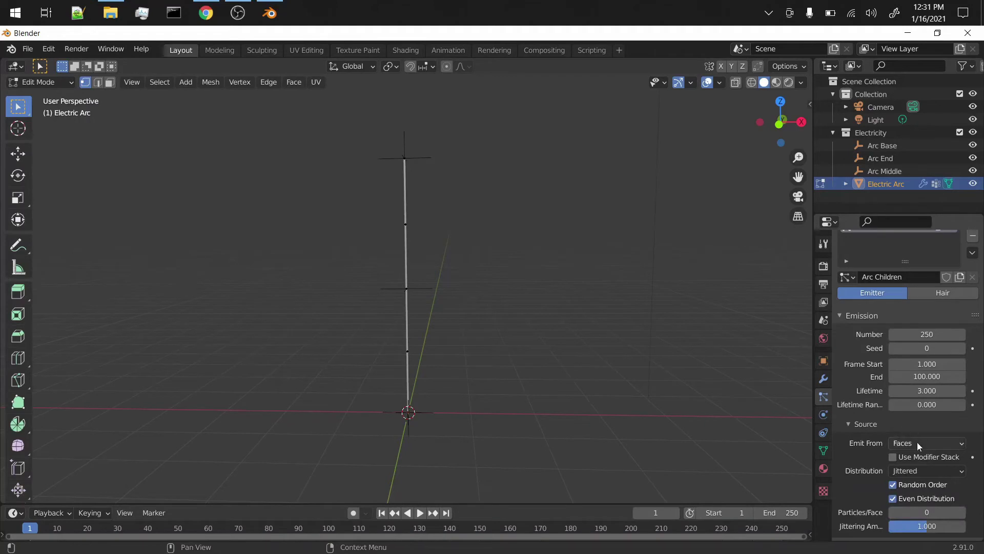
pyautogui.click(893, 457)
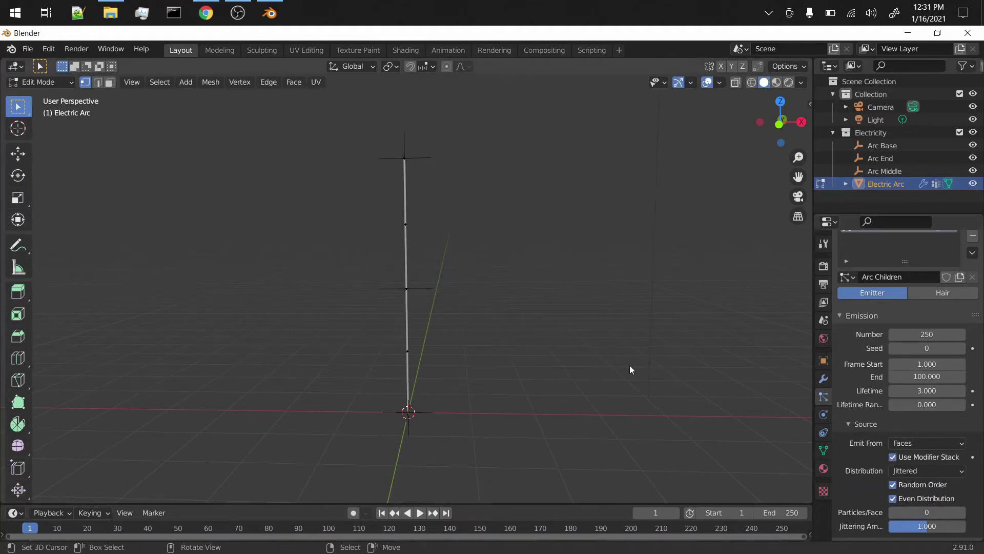
# In Object Mode, enable rotation for the Arc Children particles and set Randomize Phase to 2.
pyautogui.press('Tab')
pyautogui.moveTo(574, 360)
pyautogui.mouseDown(button='middle')
pyautogui.moveTo(407, 366)
pyautogui.moveTo(435, 388)
pyautogui.moveTo(417, 389)
pyautogui.moveTo(437, 358)
pyautogui.moveTo(654, 386)
pyautogui.moveTo(491, 342)
pyautogui.moveTo(505, 355)
pyautogui.mouseUp(button='middle')
pyautogui.scroll(-3, 866, 463)
pyautogui.scroll(-1, 869, 472)
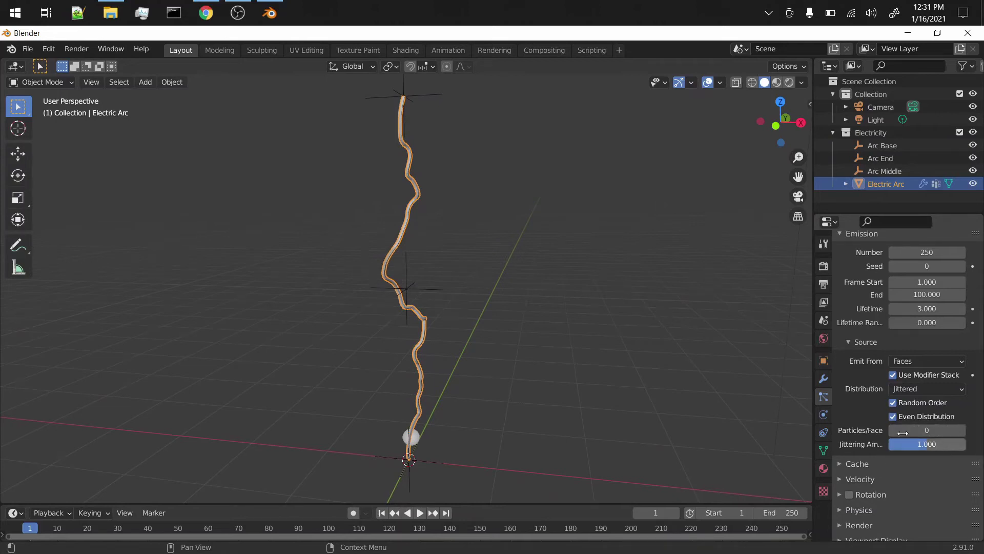
pyautogui.scroll(-2, 848, 413)
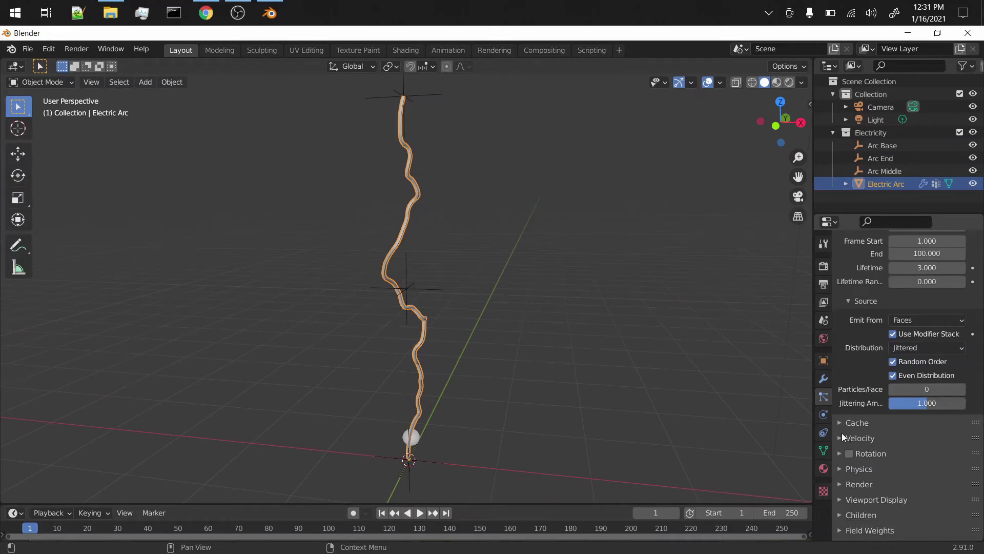
pyautogui.click(842, 435)
pyautogui.click(842, 436)
pyautogui.scroll(-3, 846, 415)
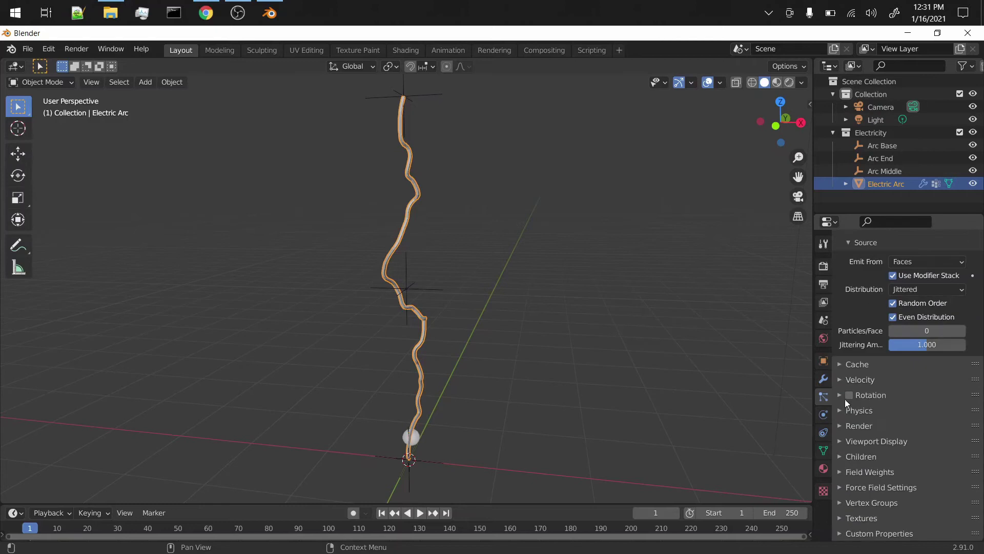
pyautogui.click(845, 396)
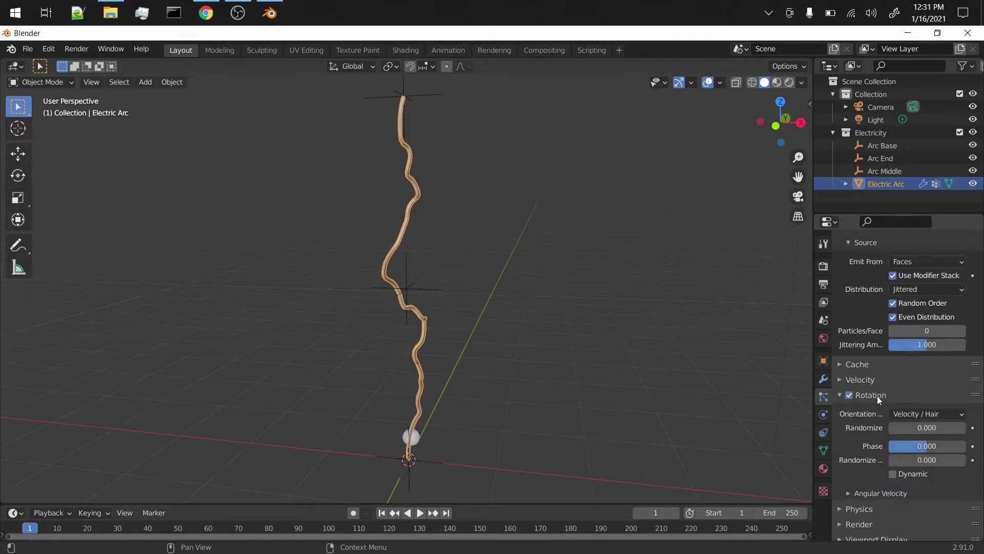
pyautogui.click(921, 428)
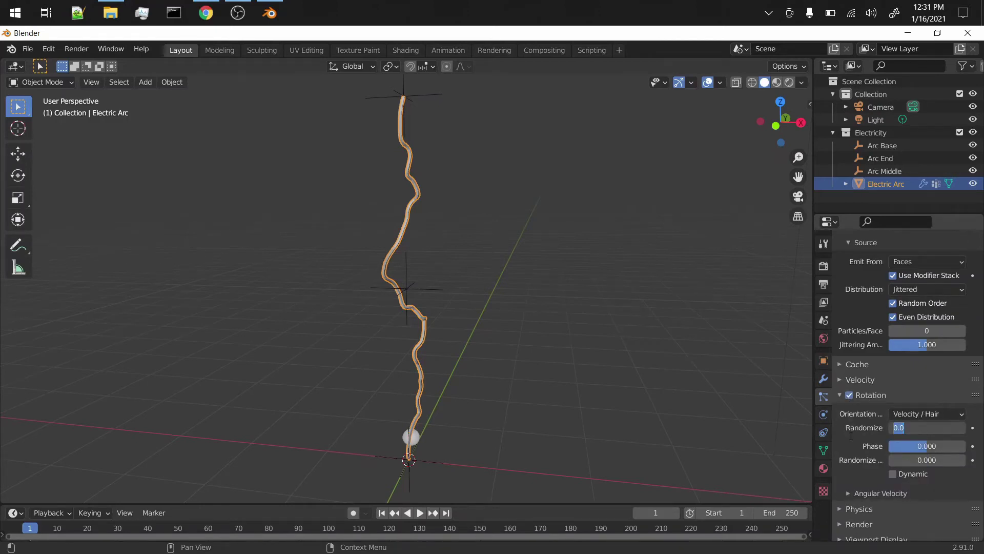
pyautogui.press('Return')
pyautogui.moveTo(897, 459); pyautogui.dragTo(966, 460)
pyautogui.scroll(-2, 844, 457)
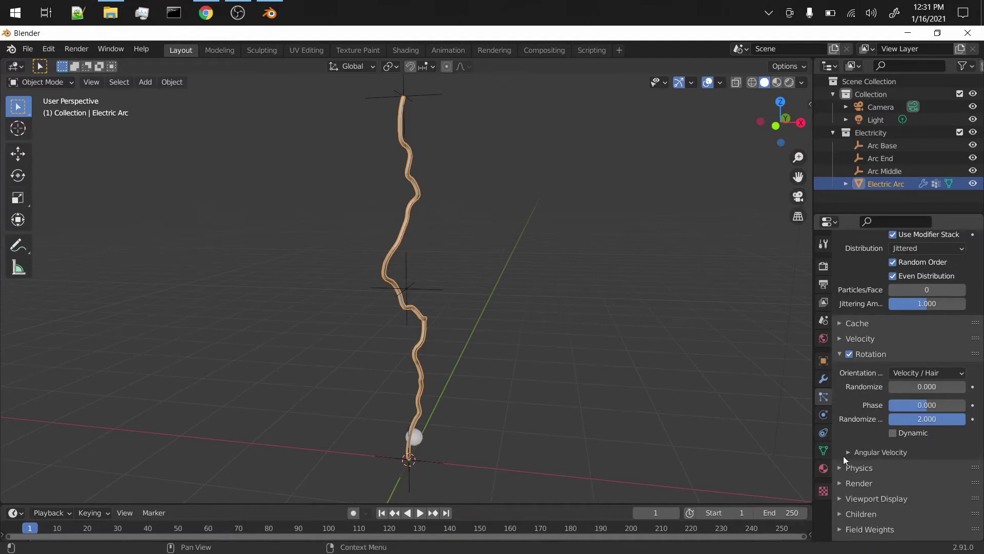
pyautogui.scroll(-1, 844, 456)
pyautogui.click(841, 334)
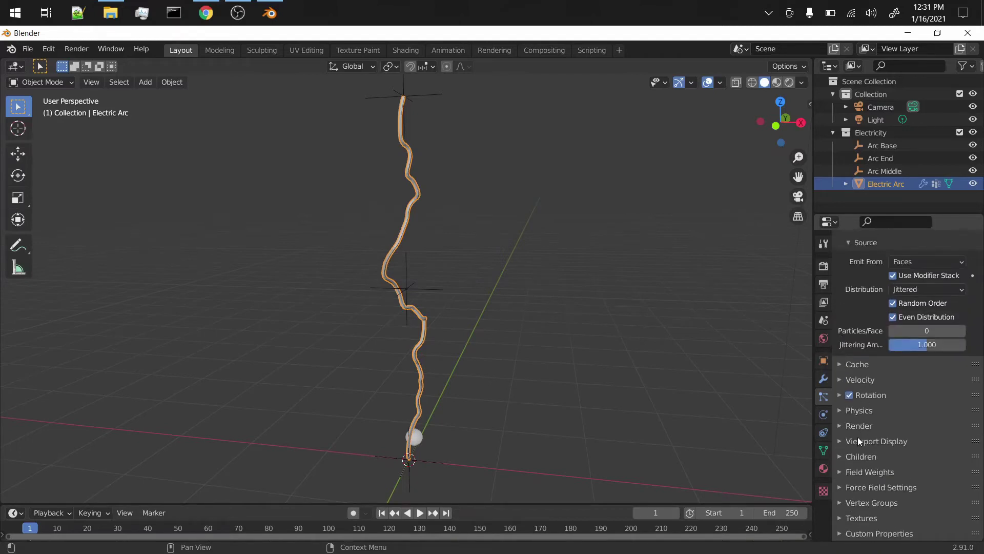
# Set the Arc Children particles to render as None.
pyautogui.click(844, 424)
pyautogui.click(898, 444)
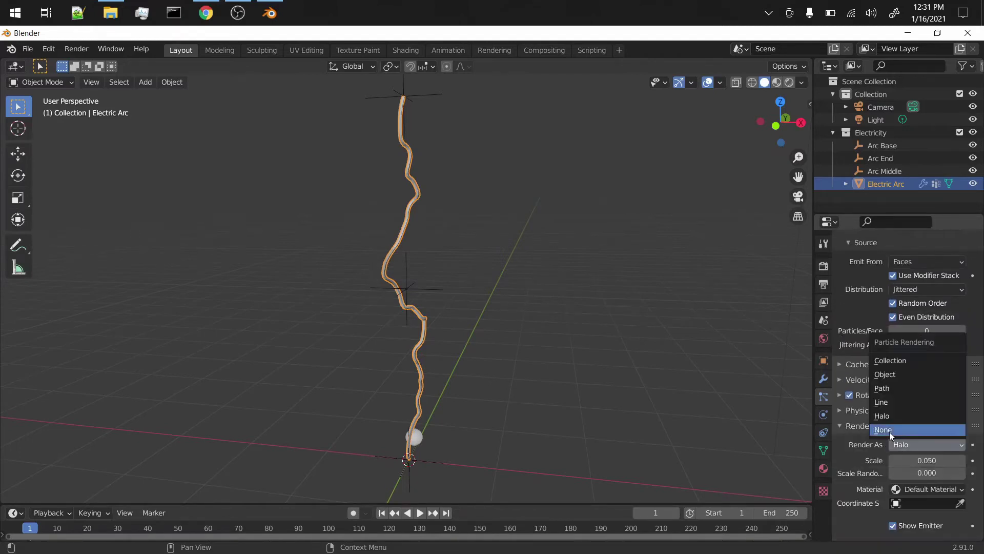
pyautogui.click(890, 431)
pyautogui.click(842, 424)
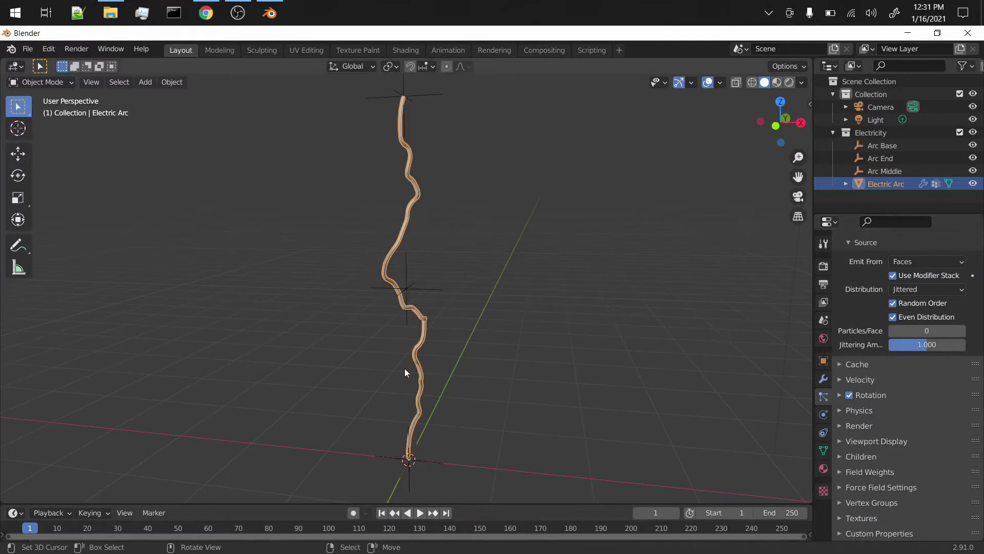
# Duplicate the Electric Arc in place and remove the three Hook modifiers from the copy.
pyautogui.hotkey('shift', 'd')
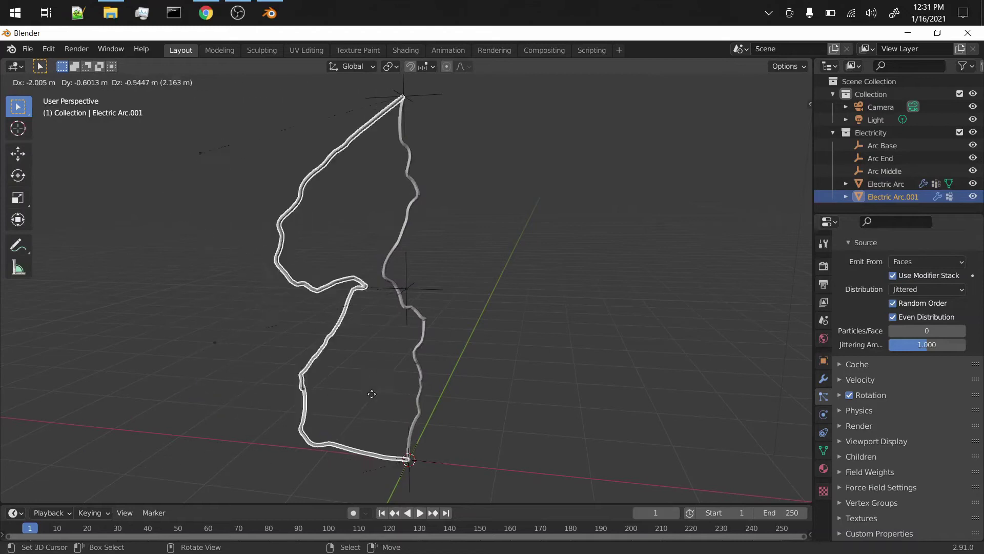
pyautogui.rightClick(371, 394)
pyautogui.click(823, 378)
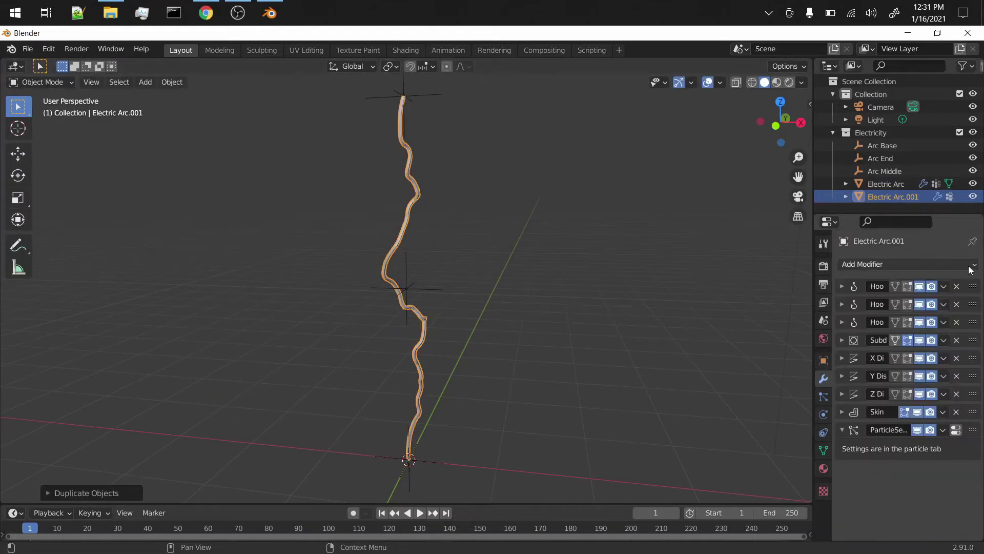
pyautogui.click(957, 286)
pyautogui.click(957, 286)
pyautogui.click(958, 286)
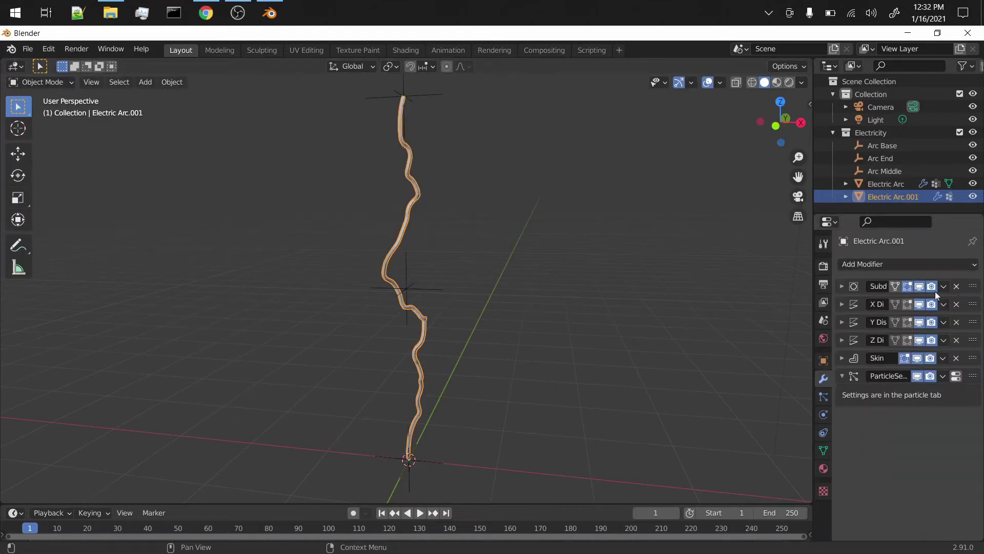
# In Edit Mode, scale the duplicate's mesh down along Z to roughly a third of the original arc's height.
pyautogui.press('Tab')
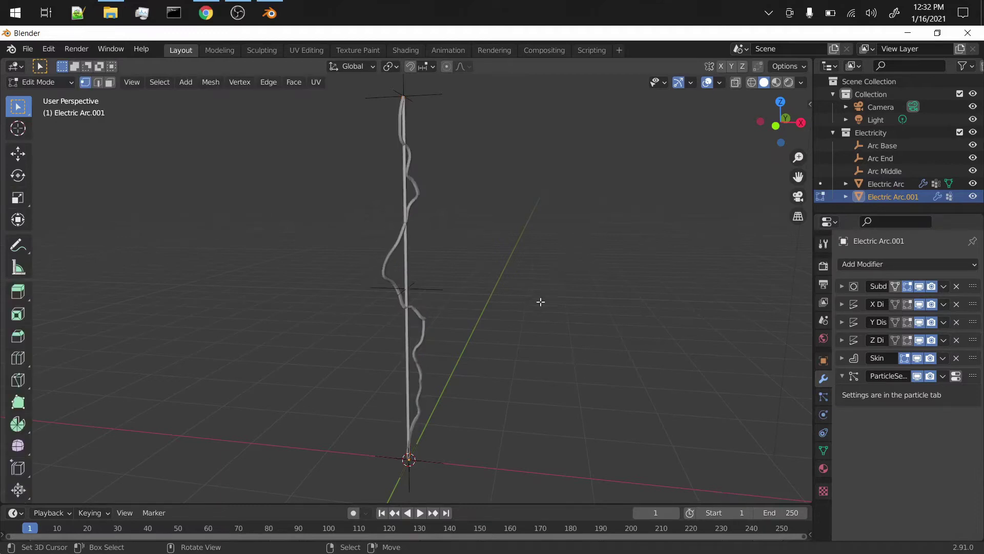
pyautogui.press('s')
pyautogui.press('z')
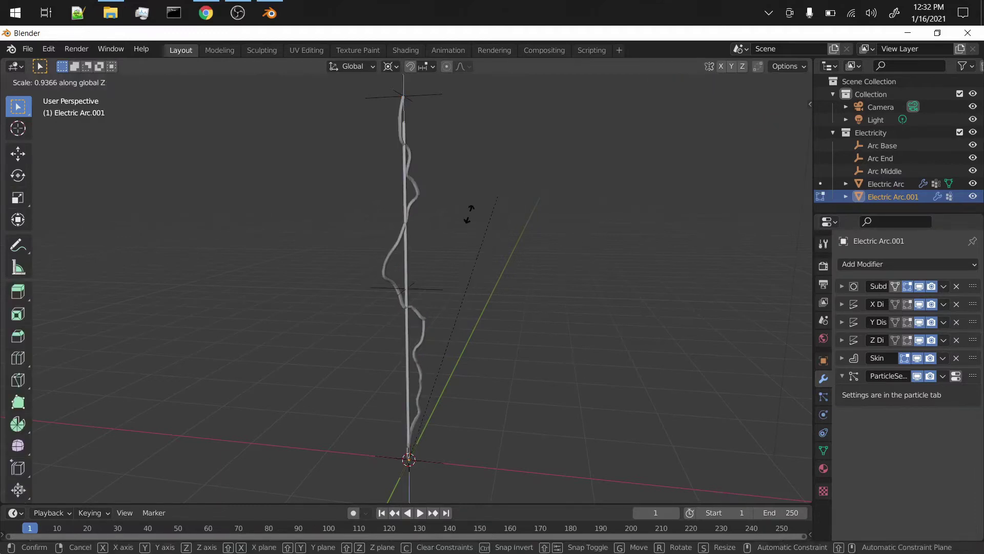
pyautogui.click(450, 372)
pyautogui.press('Tab')
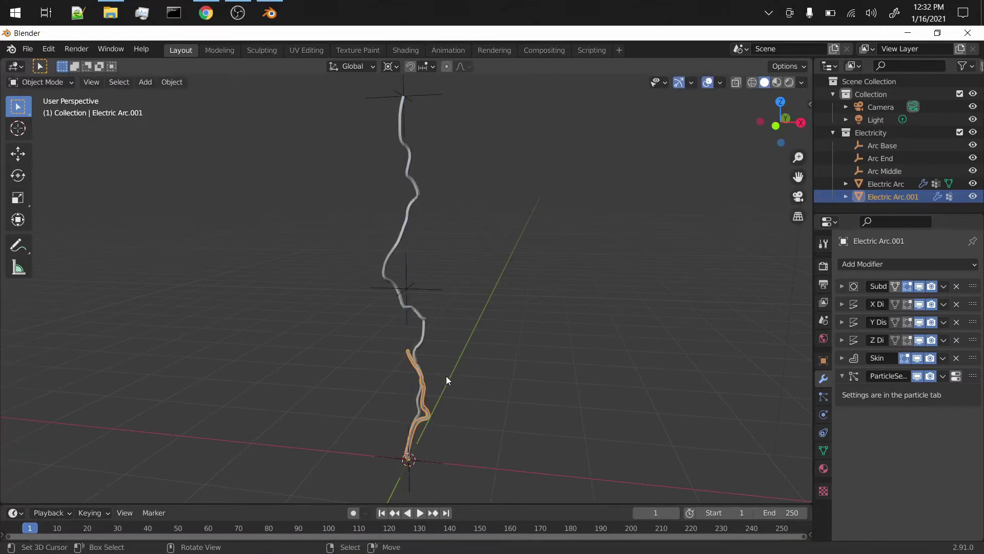
pyautogui.moveTo(446, 376); pyautogui.dragTo(568, 357, button='middle')
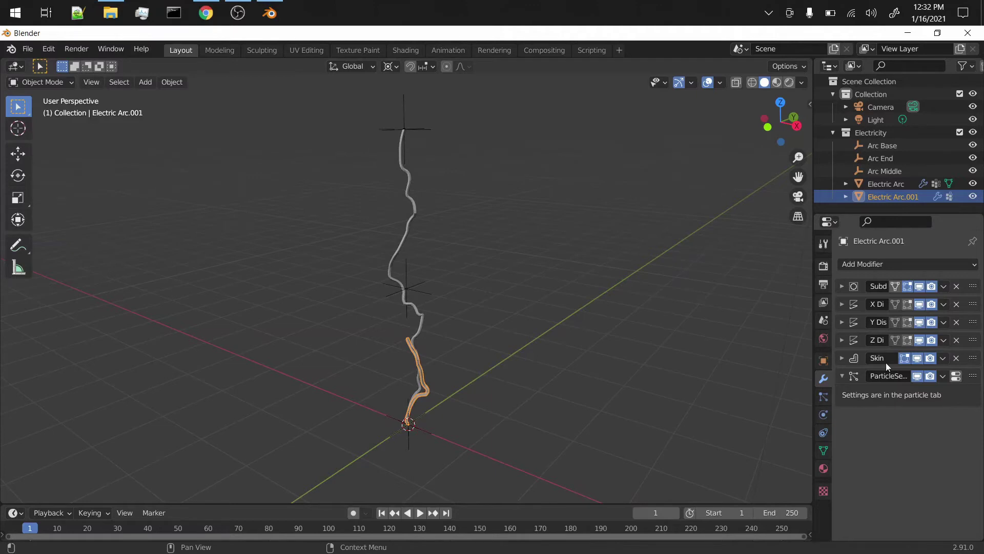
# Replace the duplicate's particle system with a Particle Instance modifier placed first in its modifier stack.
pyautogui.click(824, 396)
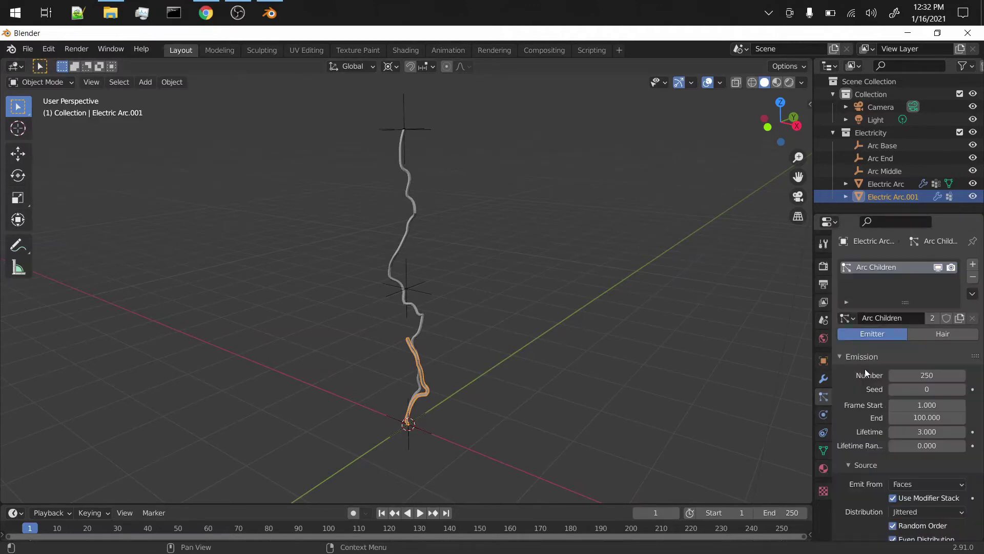
pyautogui.click(973, 277)
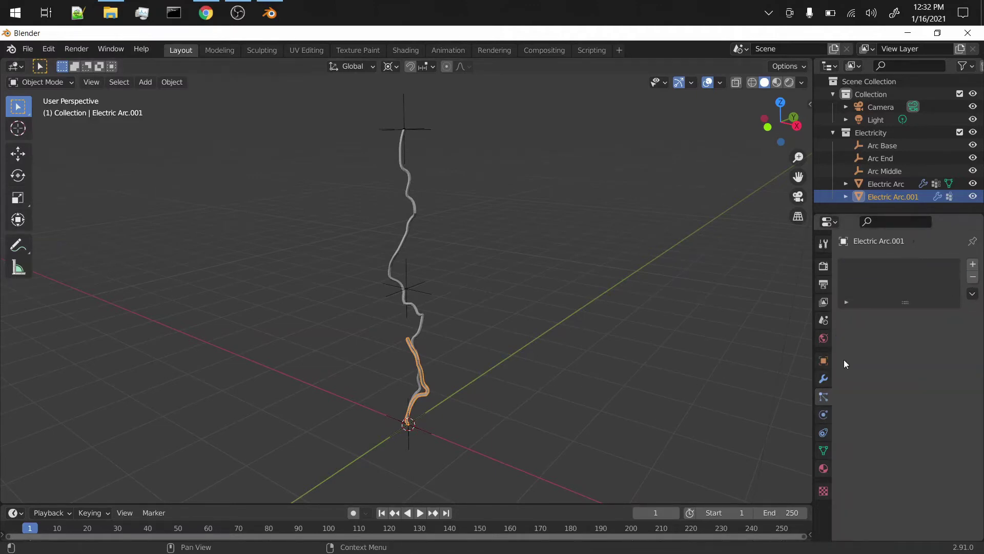
pyautogui.click(822, 377)
pyautogui.click(928, 264)
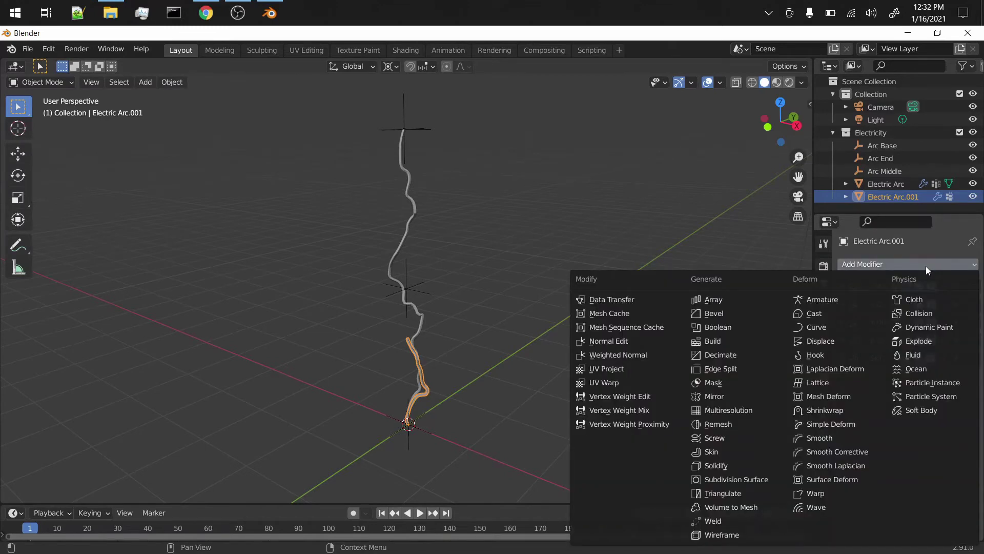
pyautogui.click(960, 383)
pyautogui.moveTo(972, 375); pyautogui.dragTo(964, 275)
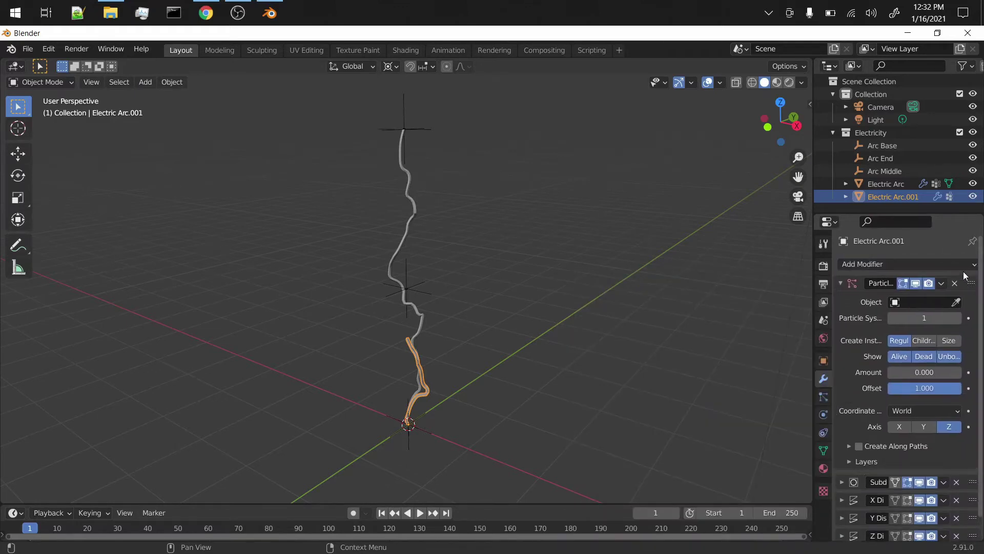
pyautogui.click(843, 285)
# Resize the skin of the duplicate's vertices in two passes to make the short arc thinner, keeping its length.
pyautogui.press('Tab')
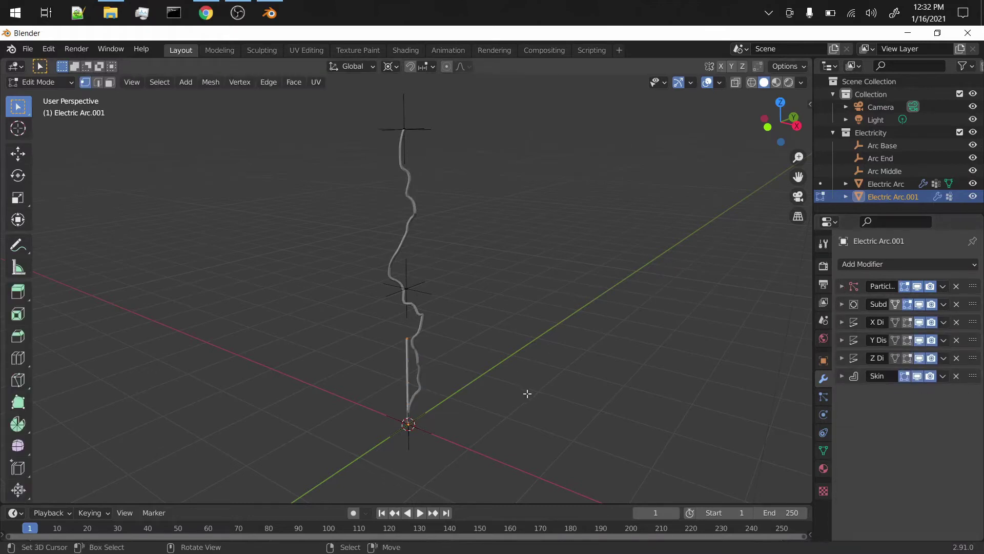
pyautogui.press('s')
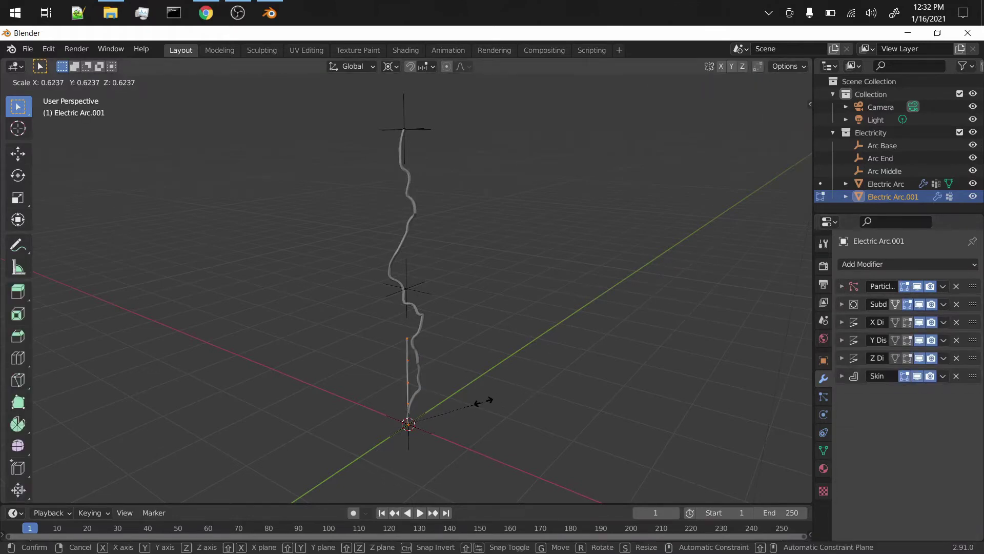
pyautogui.click(477, 397)
pyautogui.press('Tab')
pyautogui.moveTo(446, 398); pyautogui.dragTo(460, 417, button='middle')
pyautogui.press('Tab')
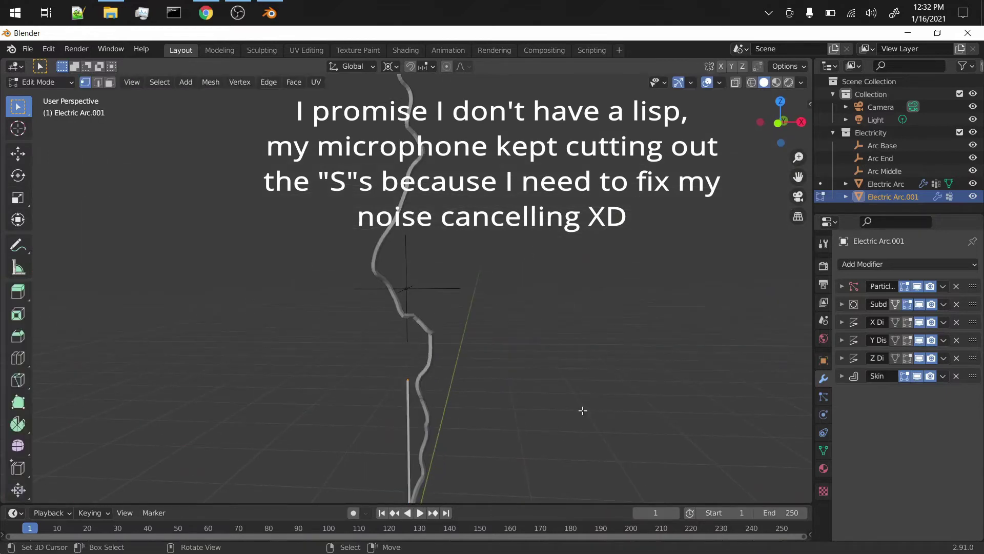
pyautogui.press('s')
pyautogui.click(523, 433)
pyautogui.press('Tab')
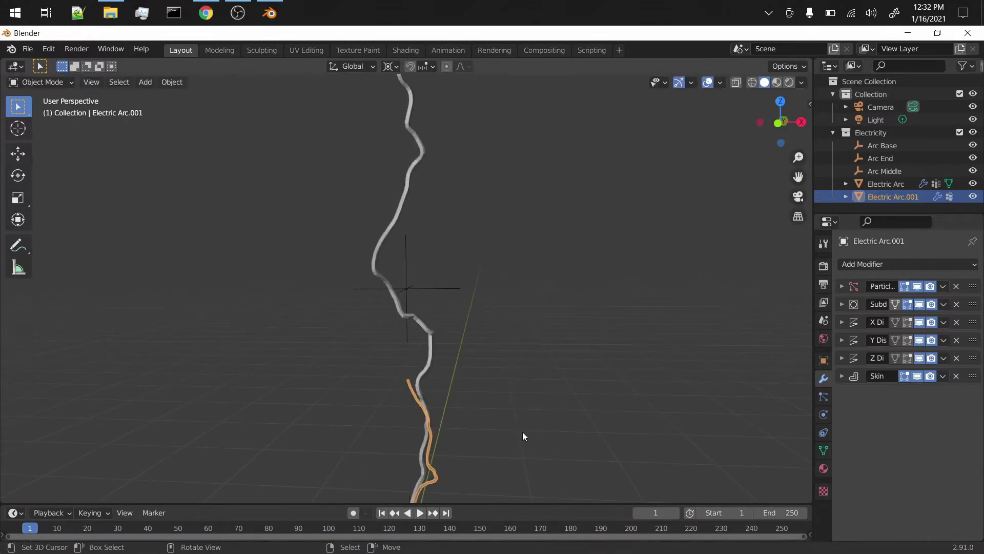
pyautogui.moveTo(515, 441); pyautogui.dragTo(462, 455, button='middle')
pyautogui.click(462, 455)
pyautogui.click(437, 470)
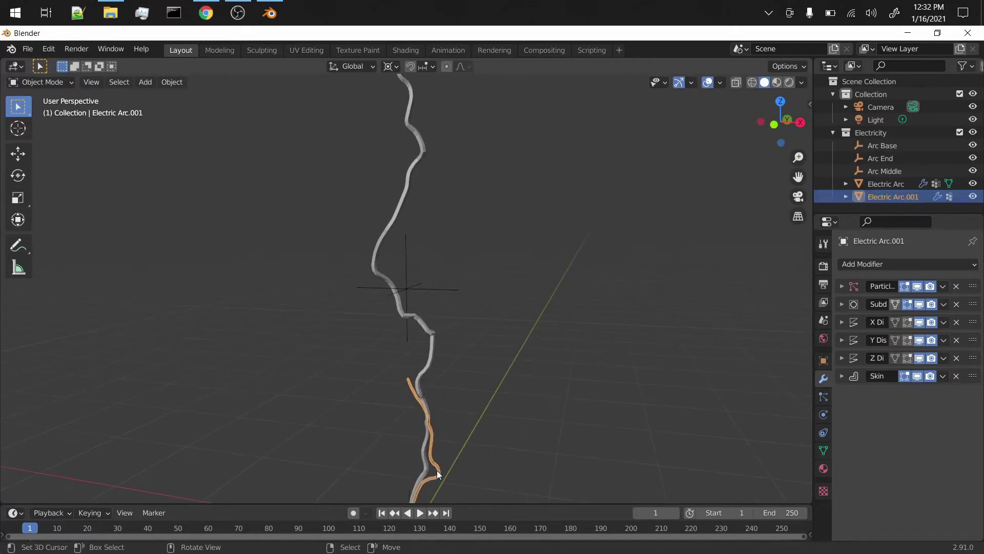
pyautogui.press('Tab')
pyautogui.press('s')
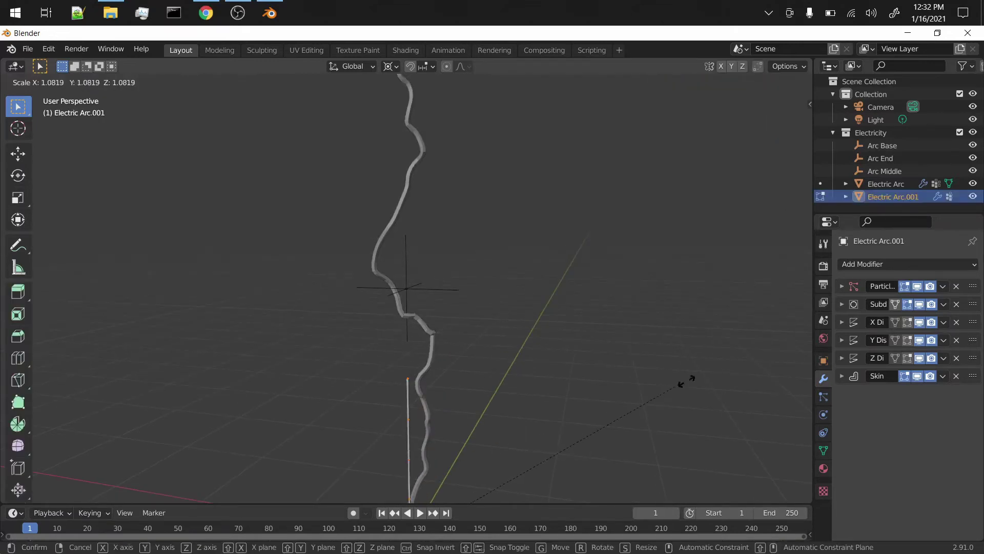
pyautogui.press('Escape')
pyautogui.press('Tab')
# Return to Object Mode and deselect the short duplicate arc.
pyautogui.moveTo(564, 430); pyautogui.dragTo(547, 434, button='middle')
pyautogui.press('Tab')
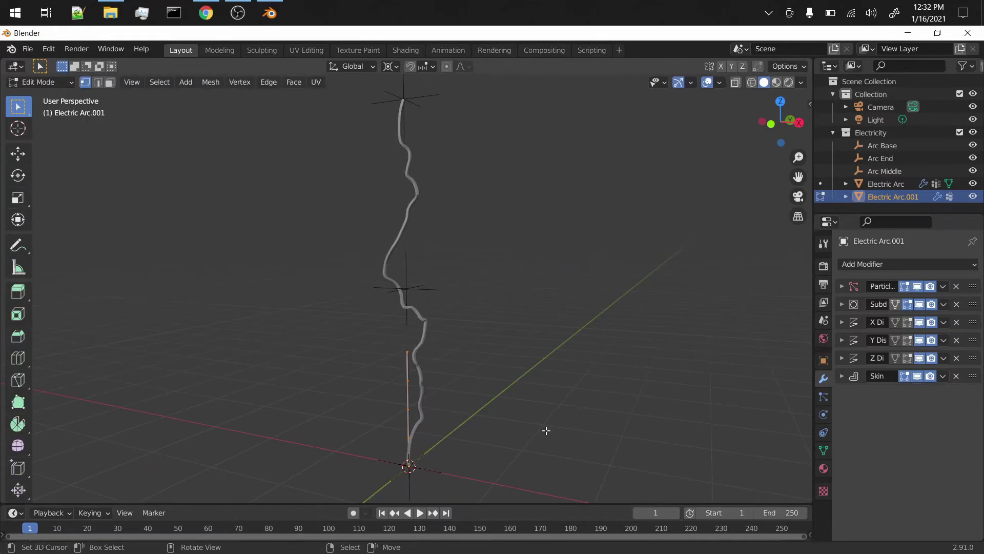
pyautogui.press('Tab')
pyautogui.click(543, 436)
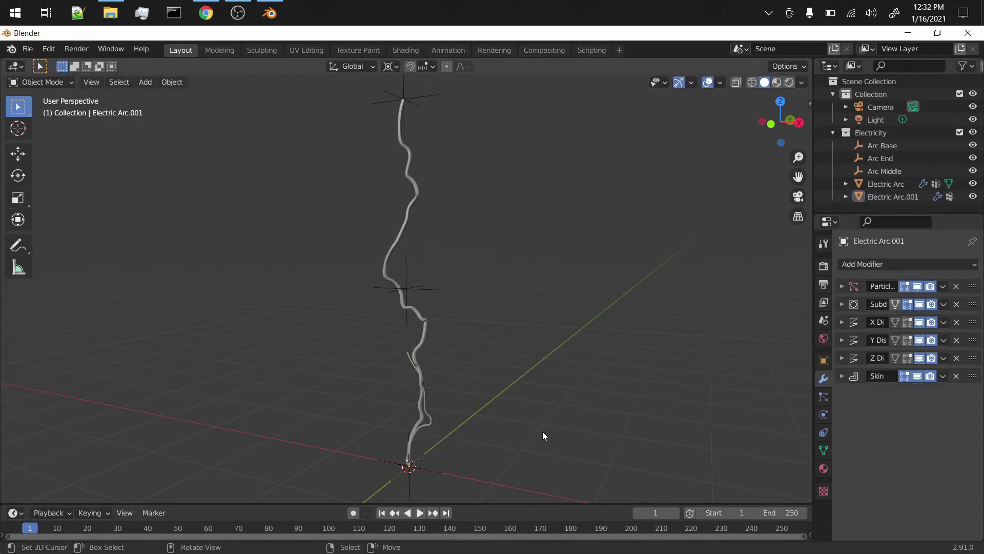
# Select the short duplicate arc and save the scene over the existing electric_tutorial.blend file.
pyautogui.click(429, 429)
pyautogui.moveTo(464, 413); pyautogui.dragTo(529, 430, button='middle')
pyautogui.hotkey('ctrl', 's')
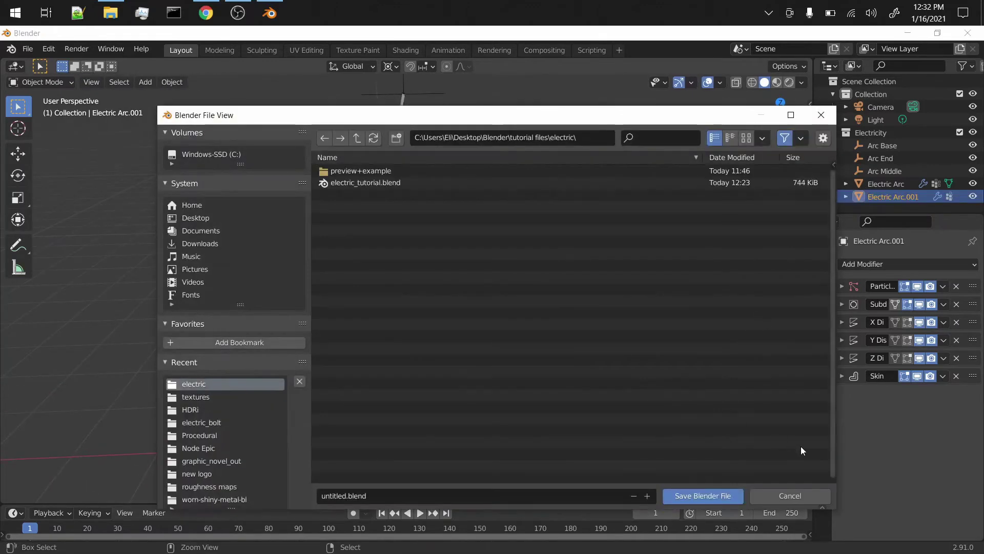
pyautogui.click(389, 183)
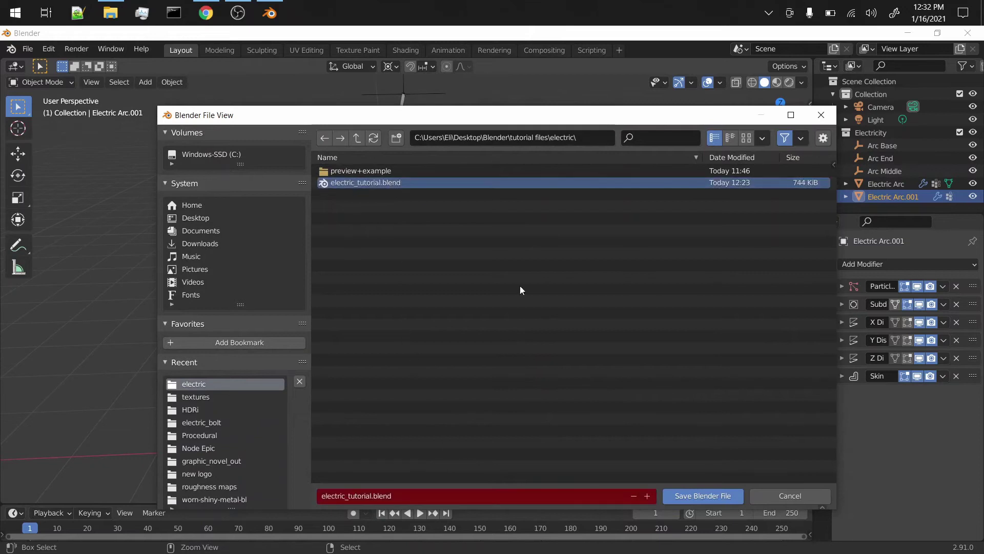
pyautogui.click(713, 494)
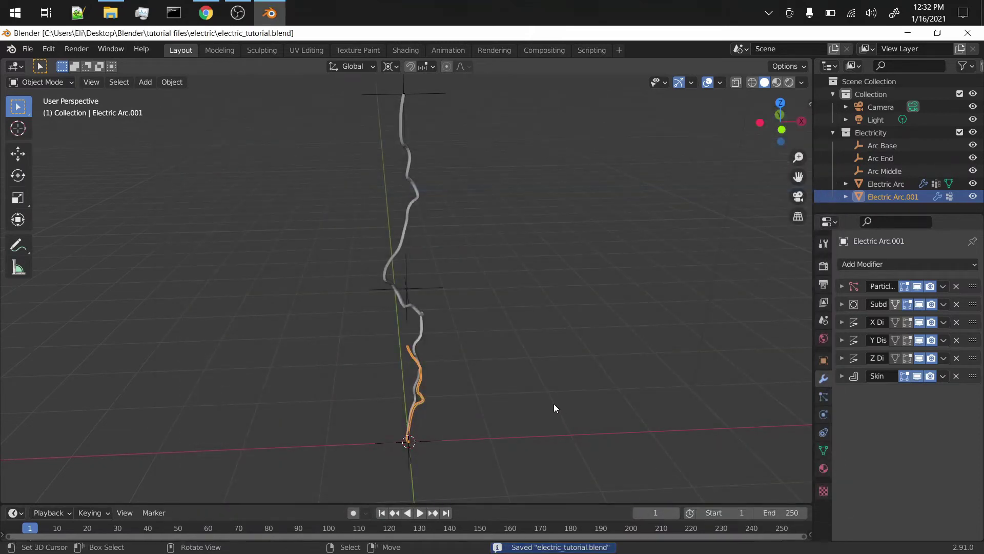
# Set the main Electric Arc as the source object of the duplicate's Particle Instance modifier.
pyautogui.click(842, 286)
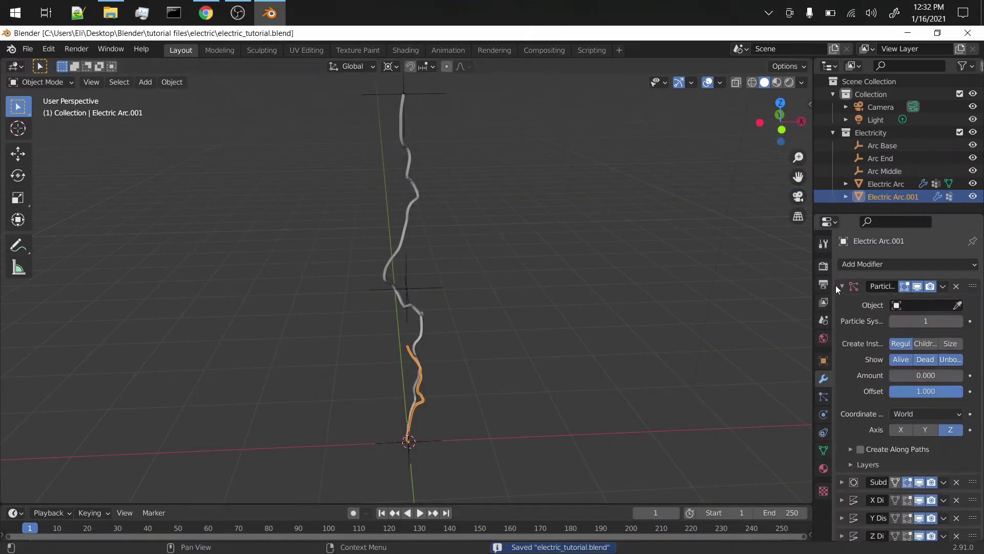
pyautogui.click(956, 305)
pyautogui.click(410, 166)
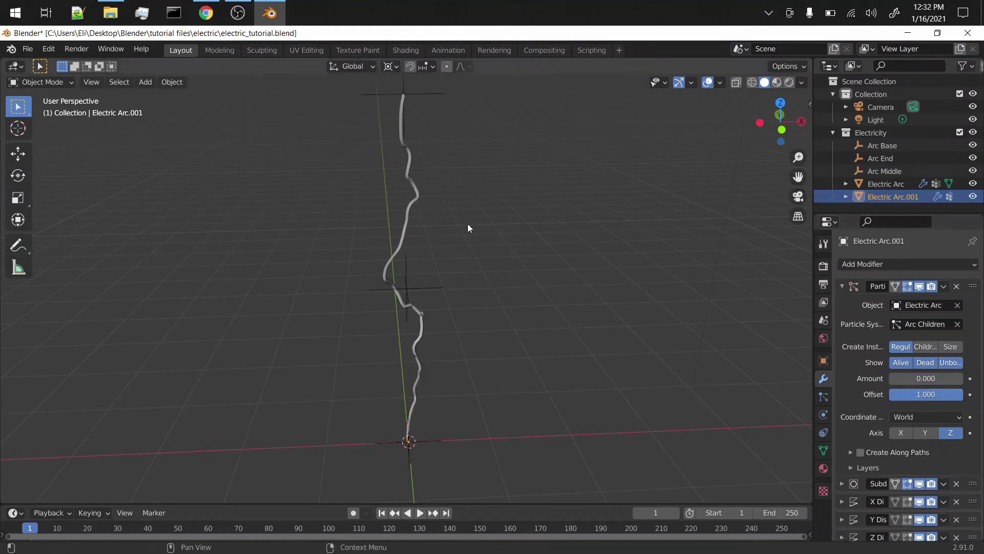
# In the Particle Instance modifier, enable Size, show only Alive particles by disabling Dead and Unborn, and set Amount to 1.000.
pyautogui.moveTo(475, 350)
pyautogui.mouseDown(button='middle')
pyautogui.moveTo(460, 361)
pyautogui.moveTo(525, 361)
pyautogui.moveTo(425, 378)
pyautogui.moveTo(473, 364)
pyautogui.mouseUp(button='middle')
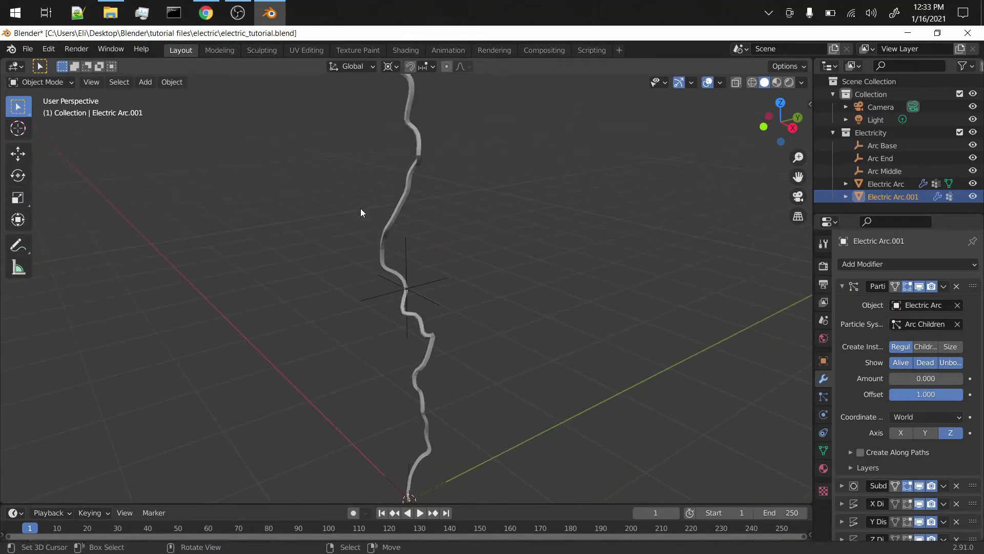
pyautogui.scroll(-3, 361, 208)
pyautogui.click(949, 348)
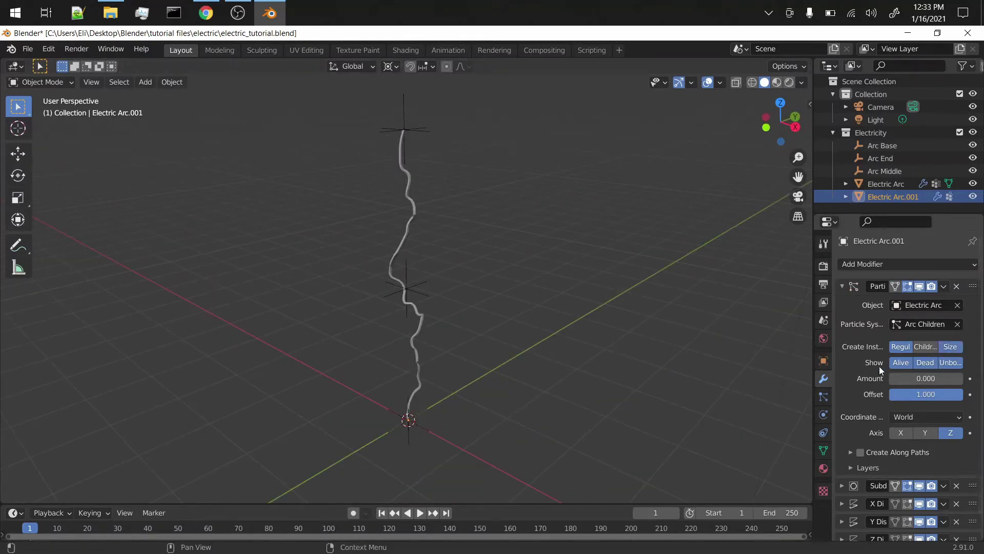
pyautogui.click(925, 363)
pyautogui.click(949, 362)
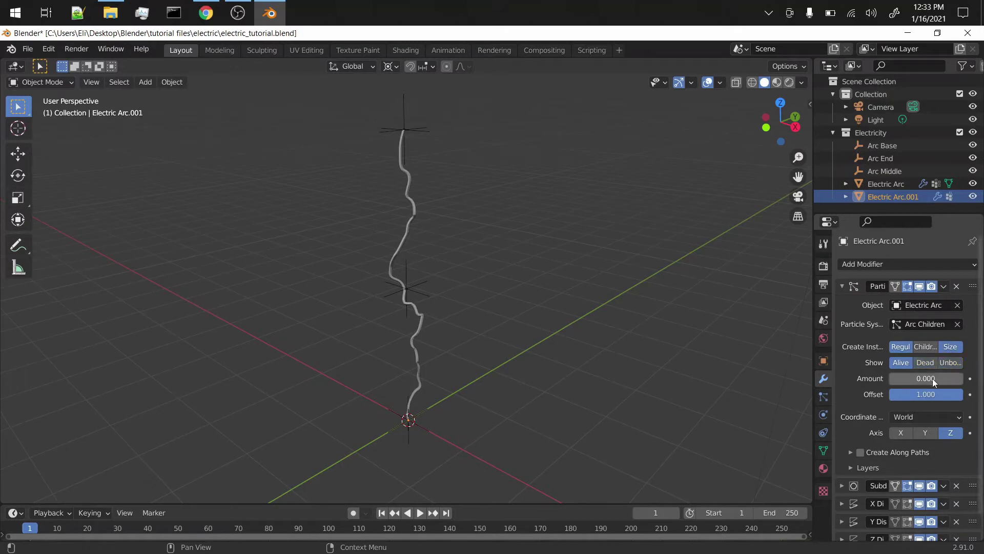
pyautogui.moveTo(893, 380); pyautogui.dragTo(926, 379)
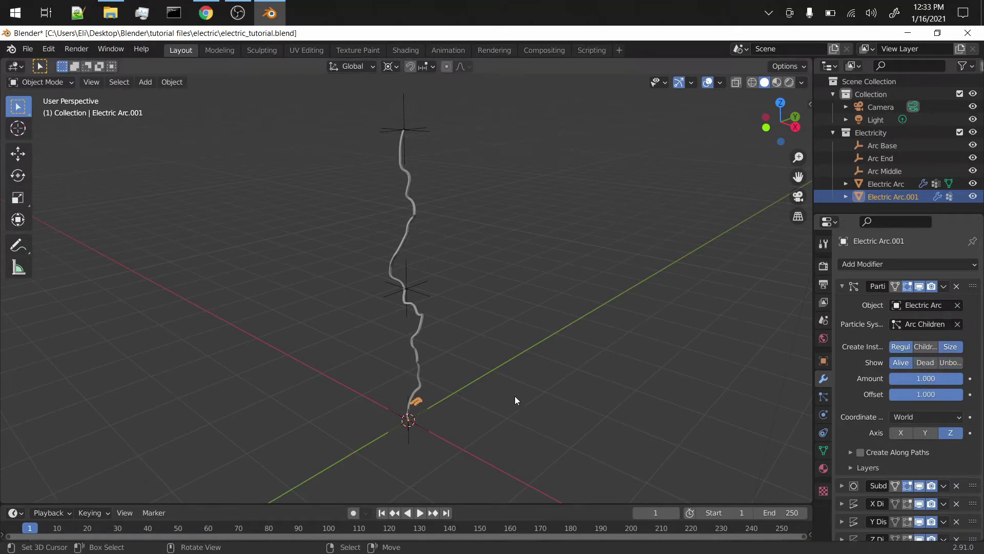
# Play the animation to check how the child arcs spawn along the main arc, and return to frame 1.
pyautogui.moveTo(516, 397); pyautogui.dragTo(533, 400, button='middle')
pyautogui.press('space')
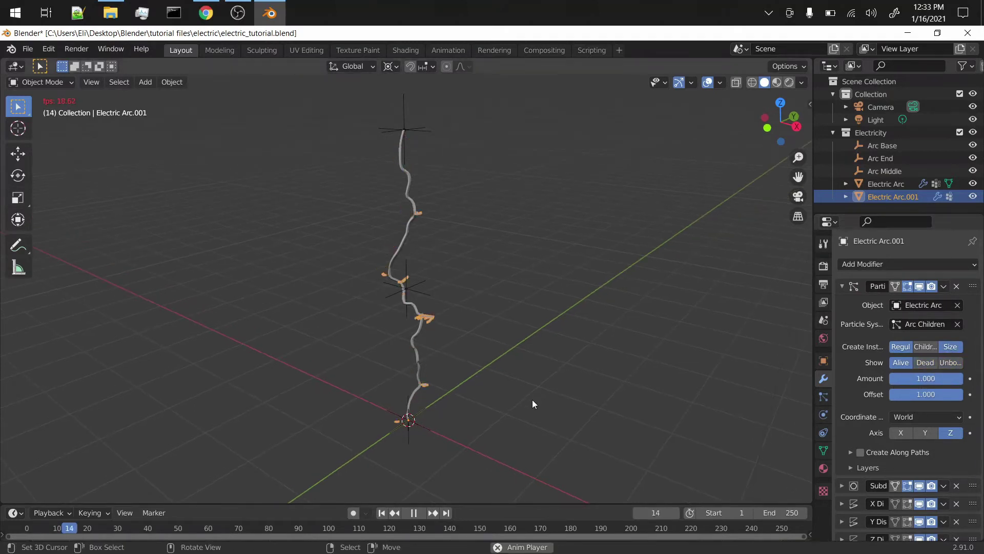
pyautogui.press('space')
pyautogui.press('space')
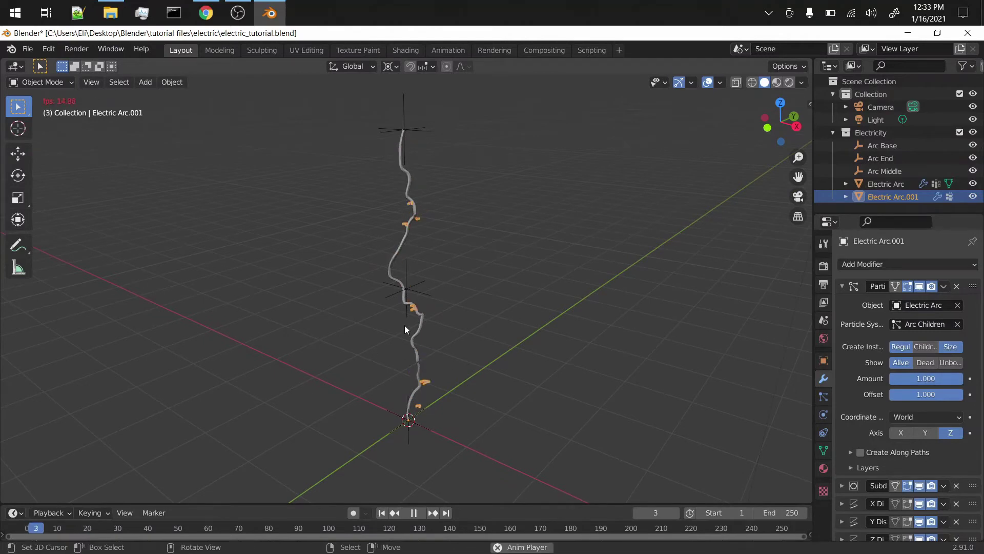
pyautogui.press('Escape')
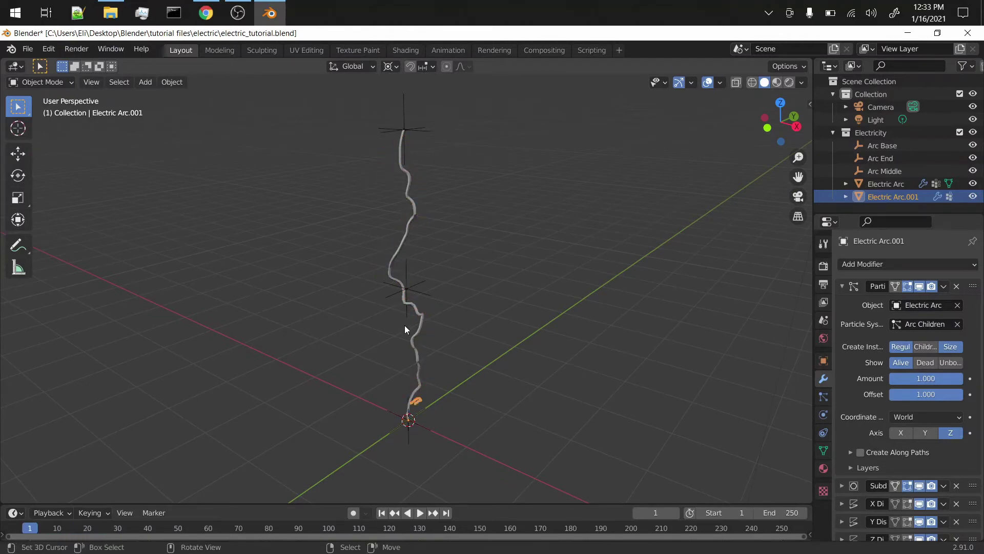
# On the main arc's Arc Children particle system, assign the Particle Density vertex group to Density and preview the animation.
pyautogui.click(416, 379)
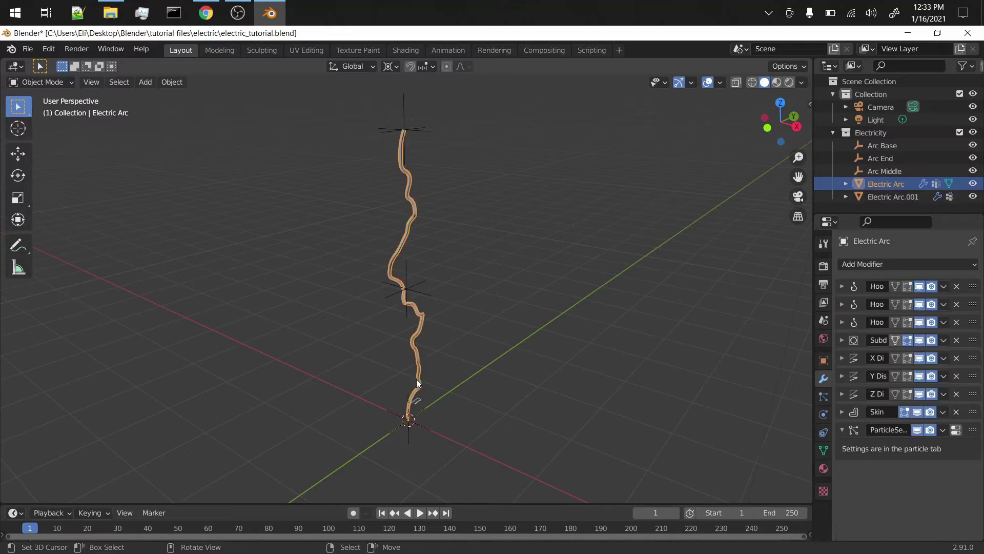
pyautogui.click(823, 397)
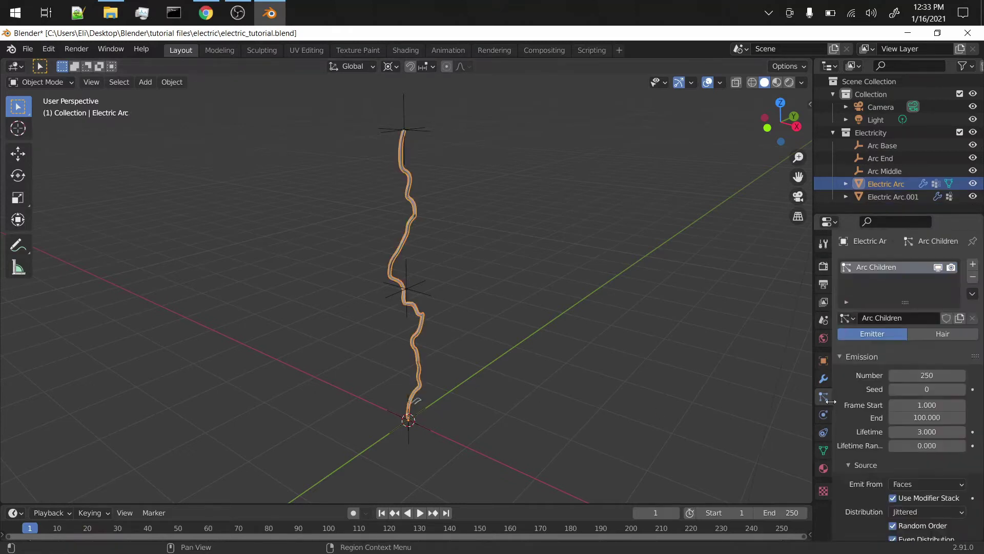
pyautogui.scroll(-8, 894, 428)
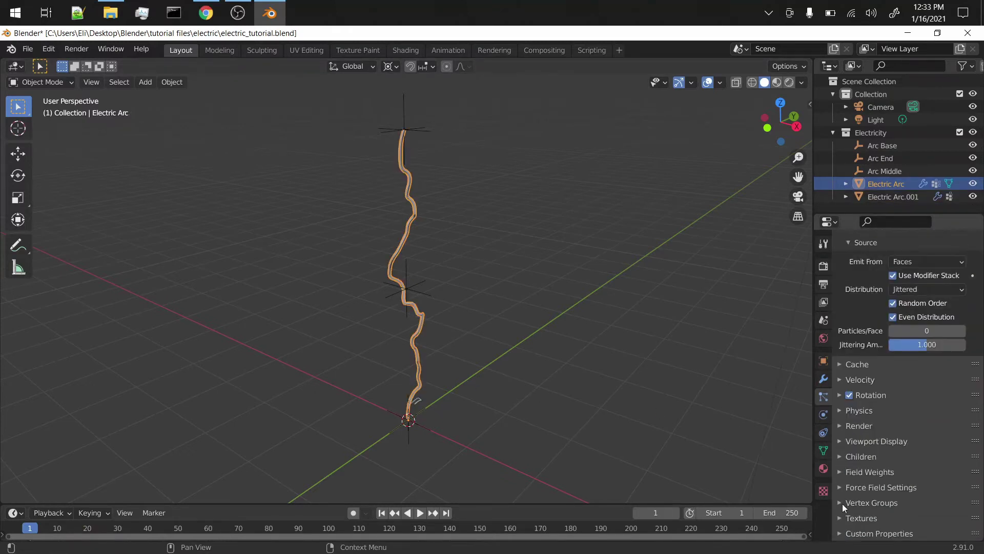
pyautogui.click(843, 503)
pyautogui.scroll(-5, 867, 455)
pyautogui.click(910, 423)
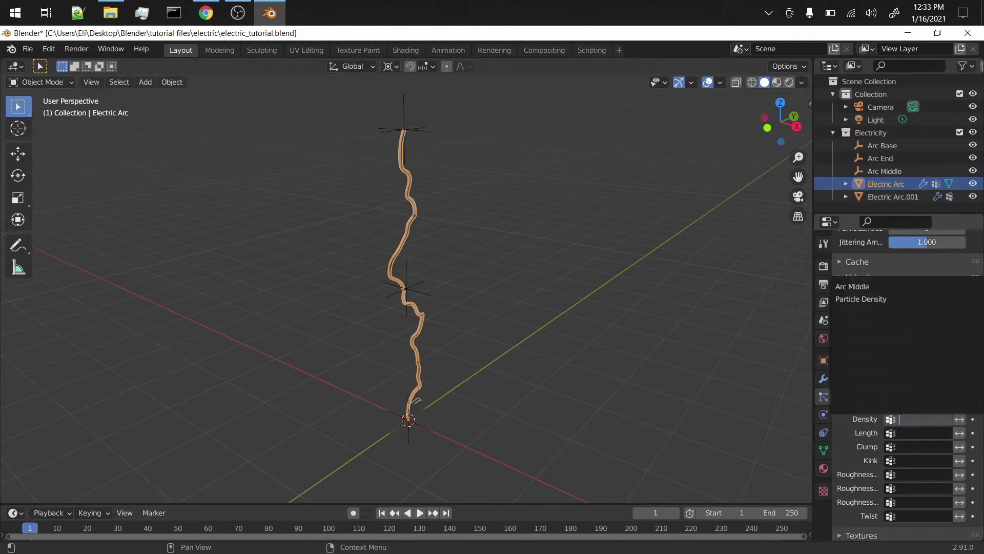
pyautogui.click(872, 301)
pyautogui.press('space')
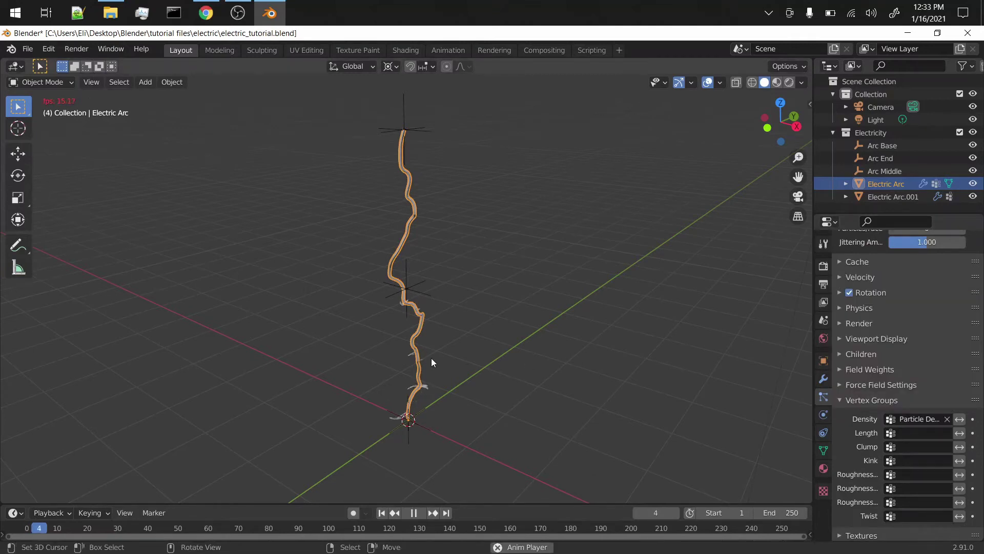
pyautogui.press('Escape')
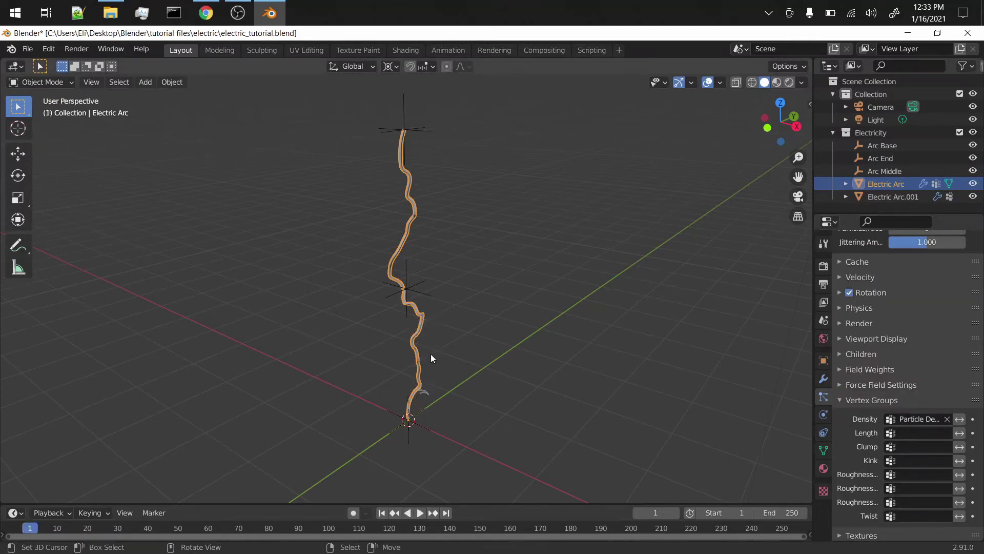
# Reduce the Arc Children emission number to 100, save the file, and preview the animation.
pyautogui.scroll(20, 894, 319)
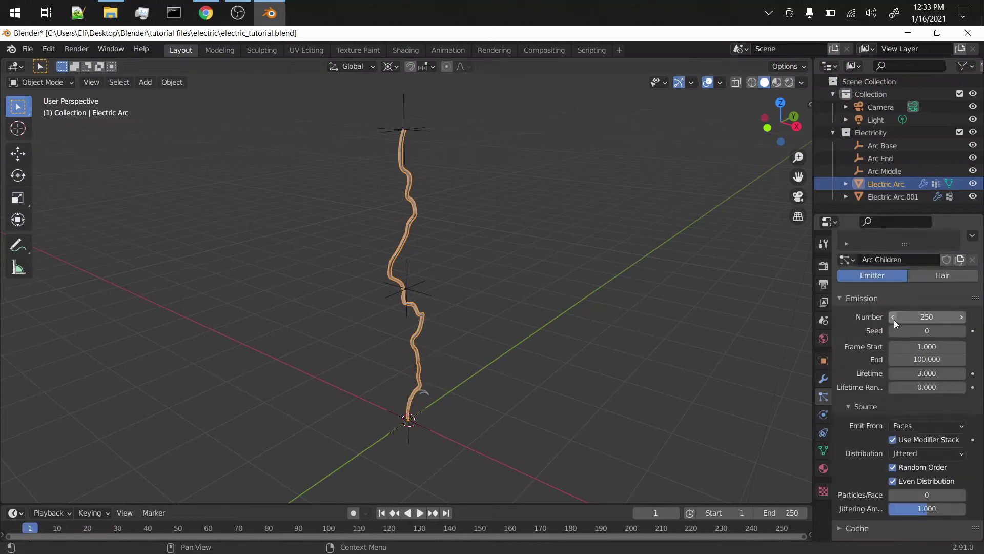
pyautogui.click(934, 377)
pyautogui.write('1')
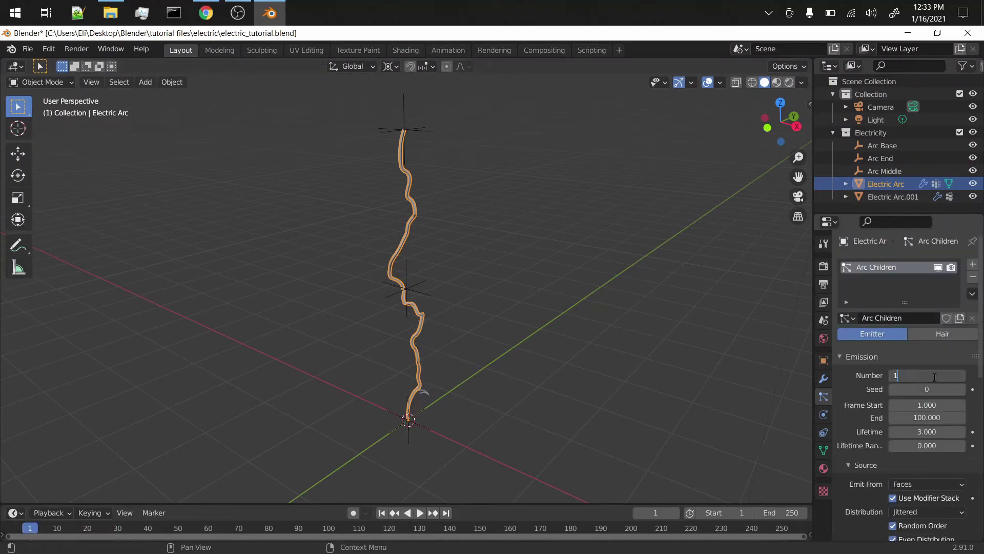
pyautogui.write('00')
pyautogui.press('Return')
pyautogui.hotkey('ctrl', 's')
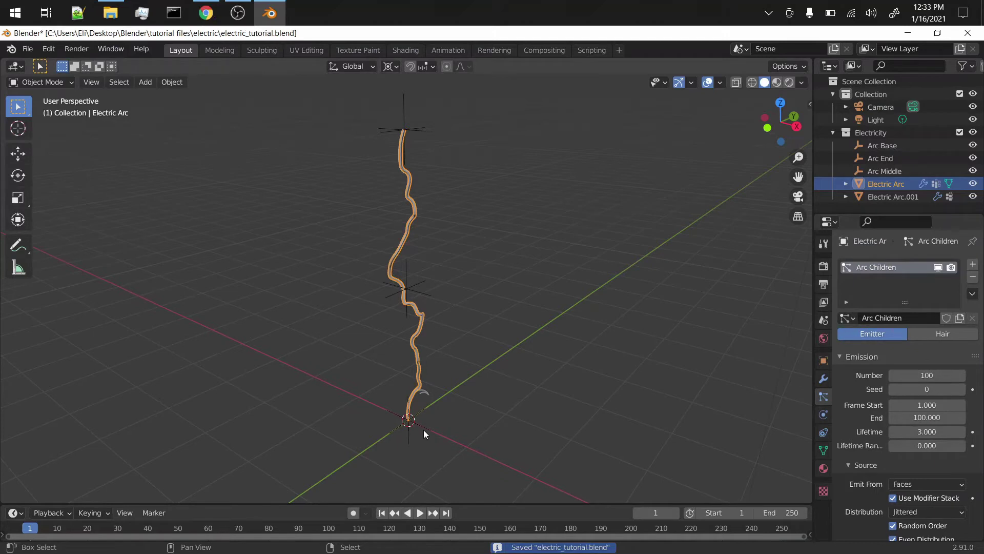
pyautogui.press('space')
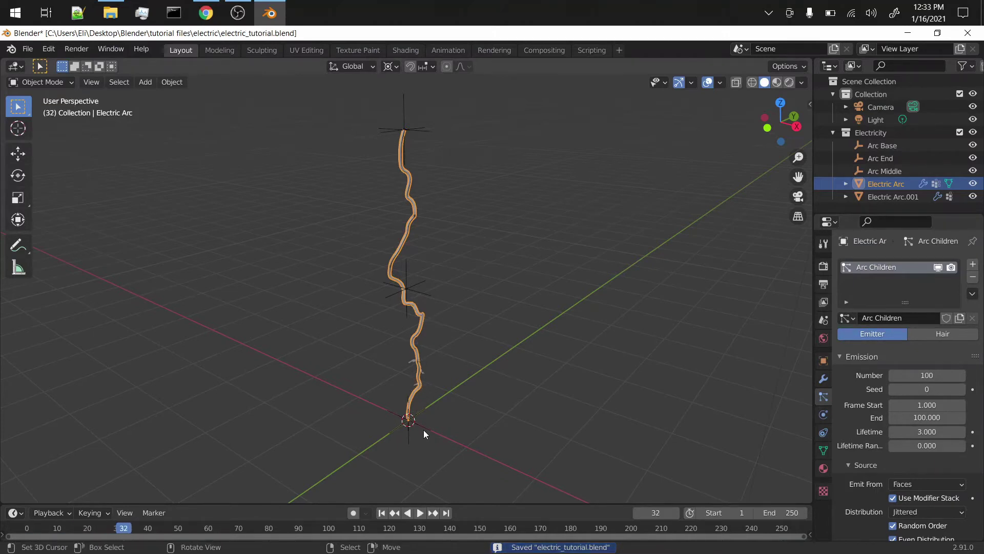
pyautogui.press('Escape')
# Add a Shrinkwrap modifier to the child arc and place it directly after the Particle Instance modifier.
pyautogui.scroll(3, 407, 432)
pyautogui.moveTo(407, 433); pyautogui.dragTo(444, 429, button='middle')
pyautogui.click(432, 423)
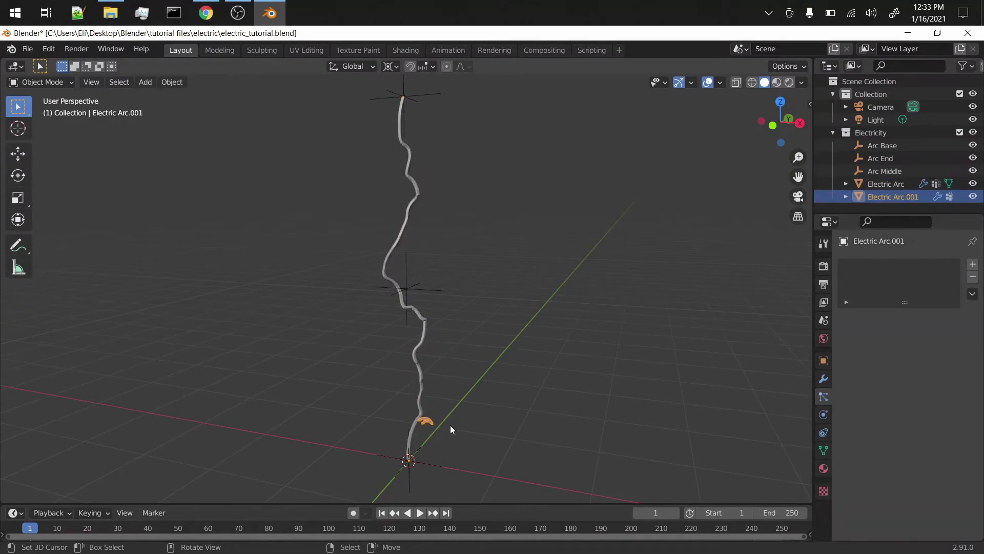
pyautogui.click(826, 378)
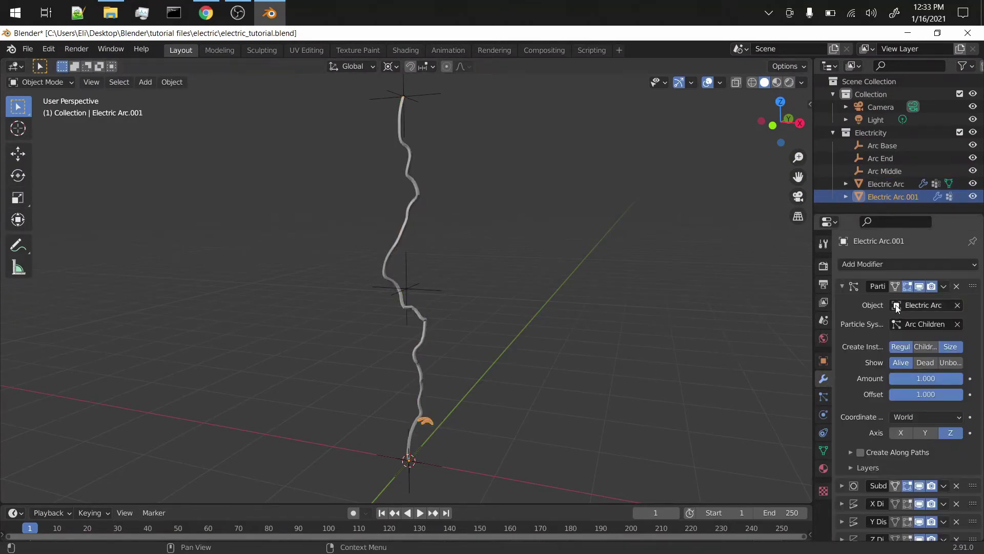
pyautogui.click(843, 286)
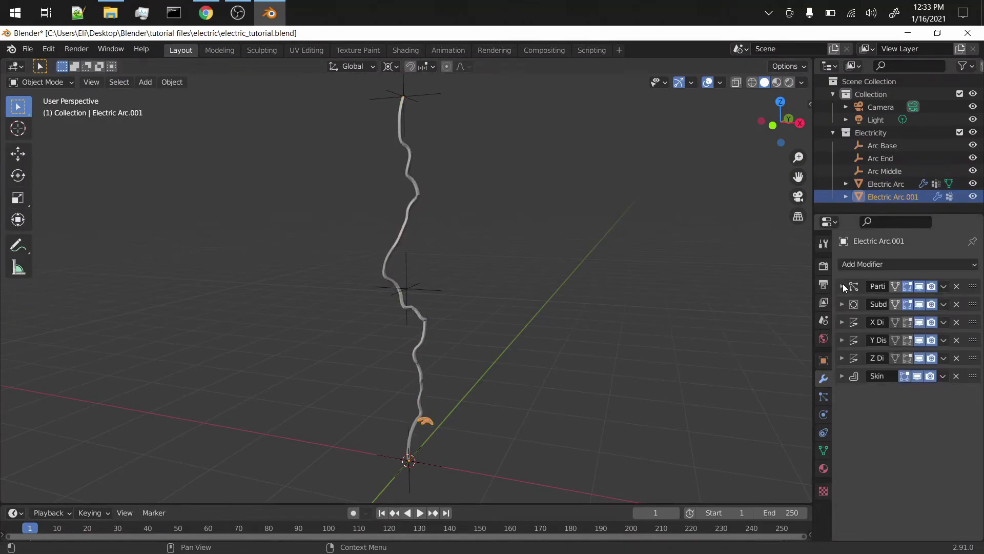
pyautogui.click(877, 263)
pyautogui.click(823, 410)
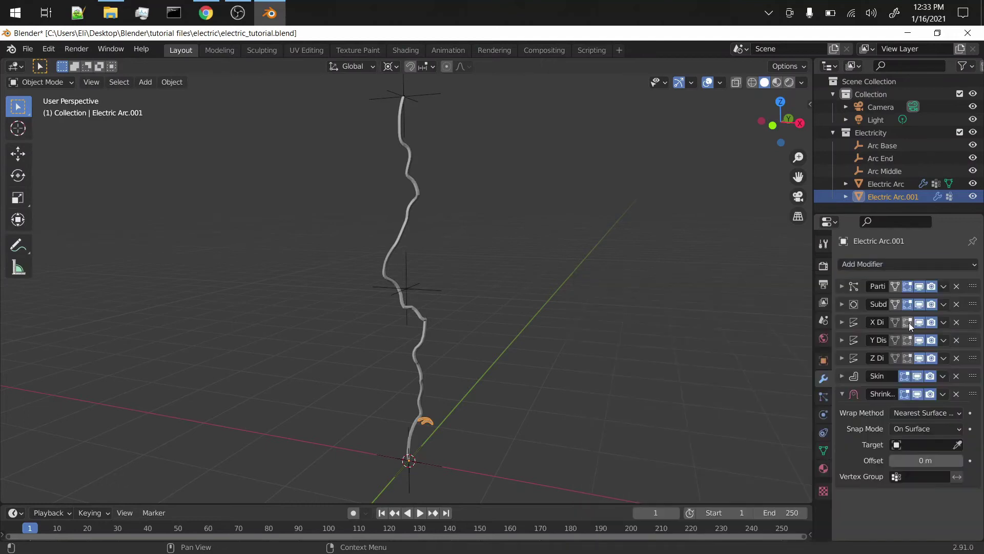
pyautogui.moveTo(973, 394); pyautogui.dragTo(972, 304)
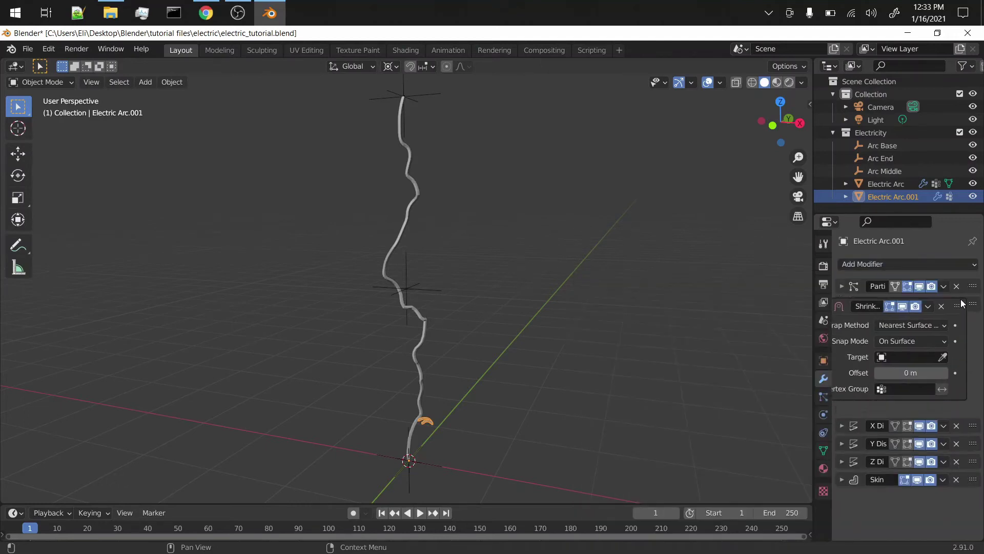
# In Edit Mode on the child arc, add a new vertex group named Arc Base.
pyautogui.press('Tab')
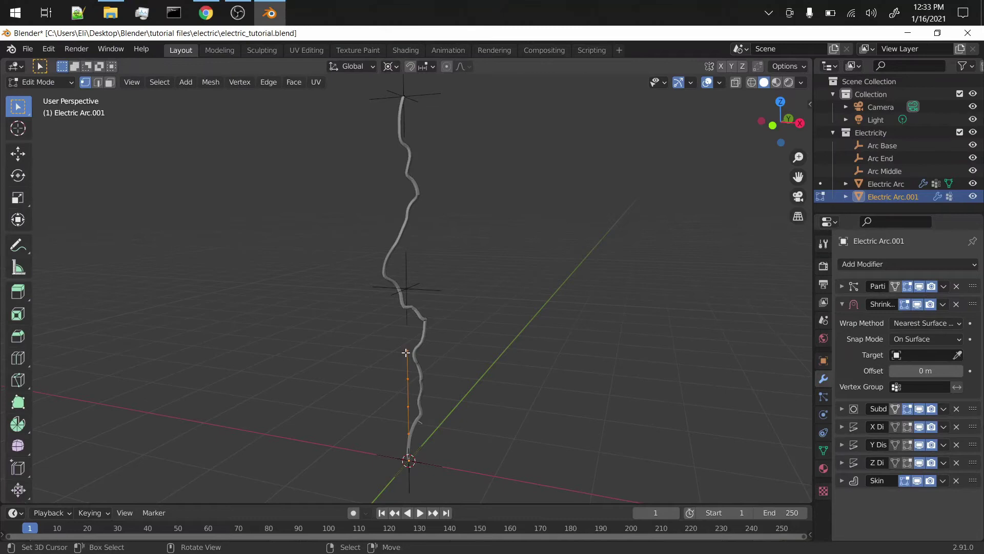
pyautogui.click(824, 450)
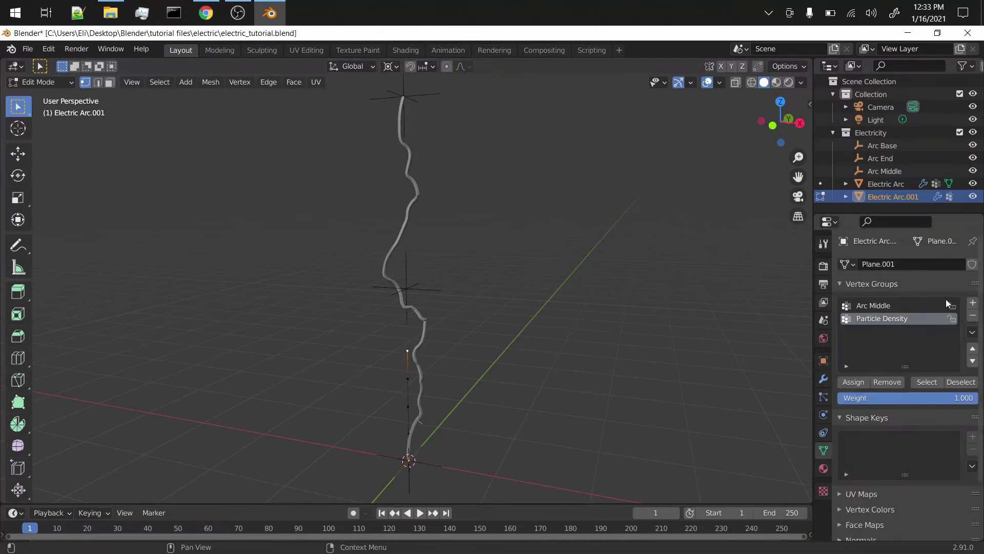
pyautogui.click(973, 303)
pyautogui.doubleClick(873, 331)
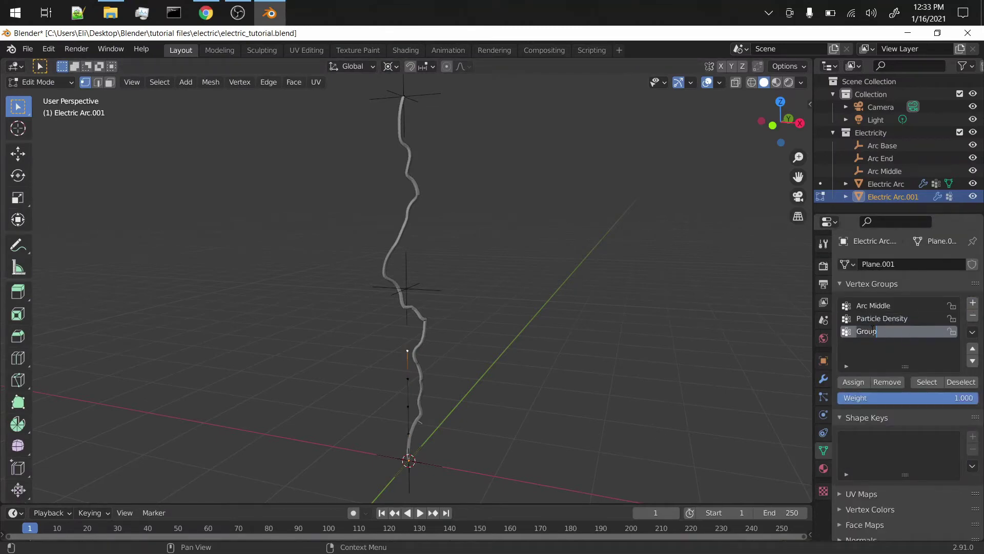
pyautogui.write('ARc Base')
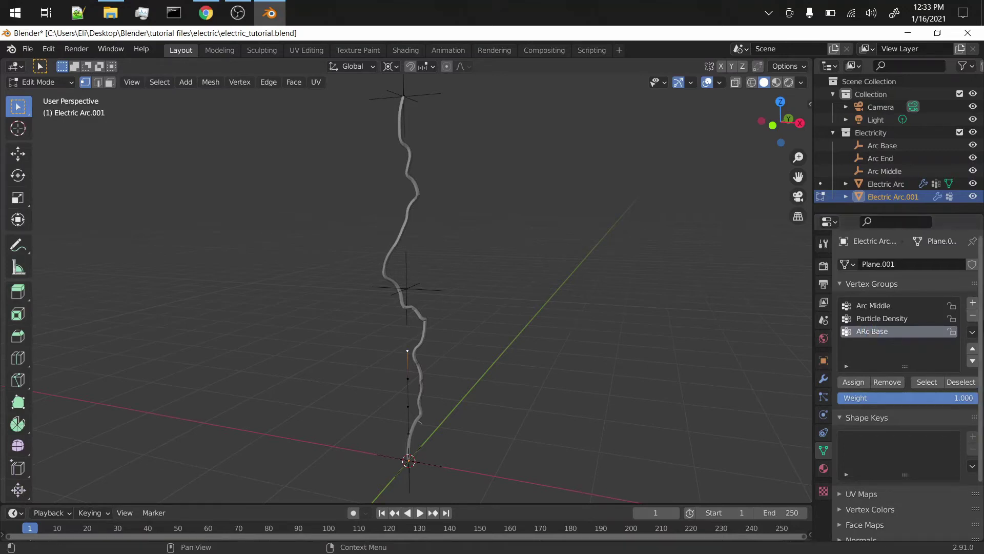
pyautogui.doubleClick(876, 332)
pyautogui.click(867, 331)
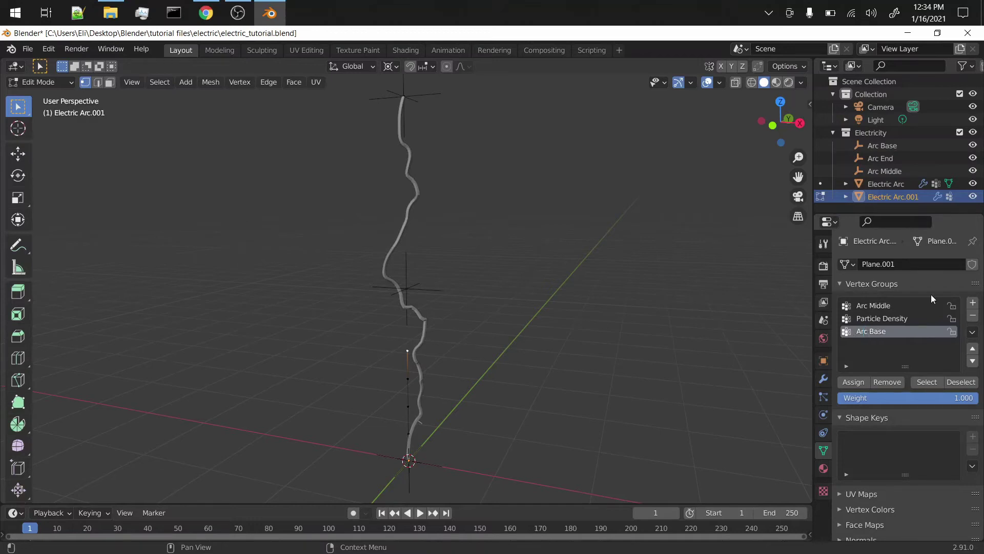
# Add another vertex group named Arc End, and make Arc Base the active group.
pyautogui.click(972, 303)
pyautogui.doubleClick(880, 347)
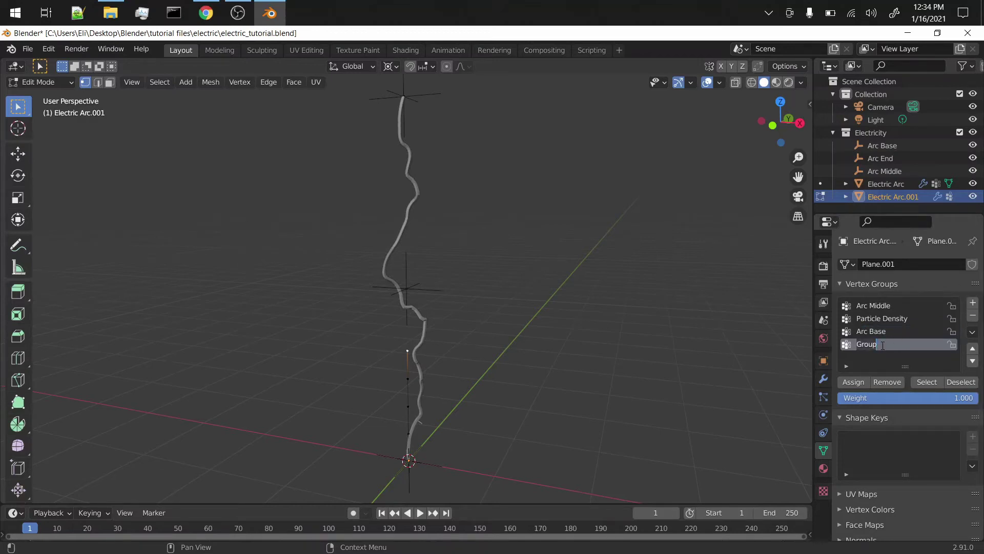
pyautogui.write('Arc End')
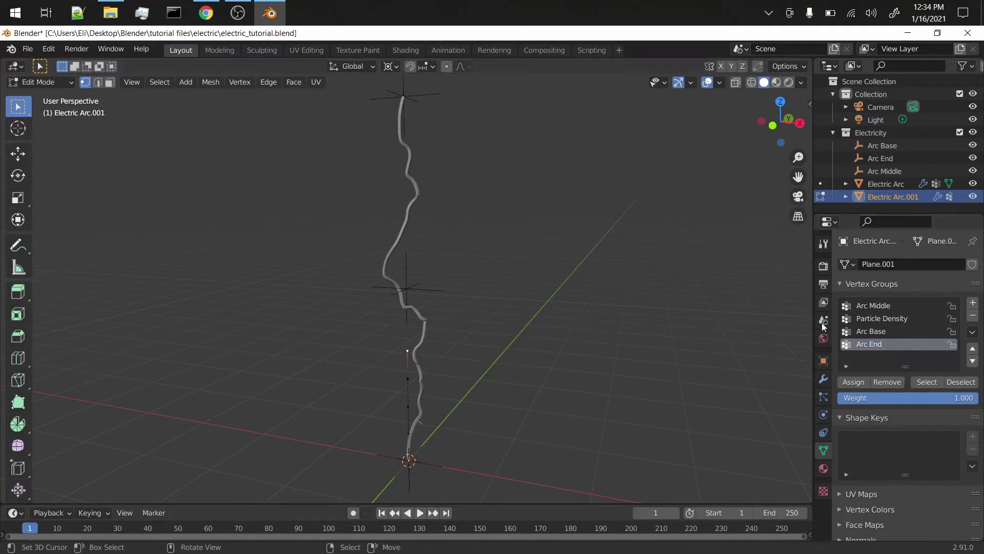
pyautogui.click(872, 332)
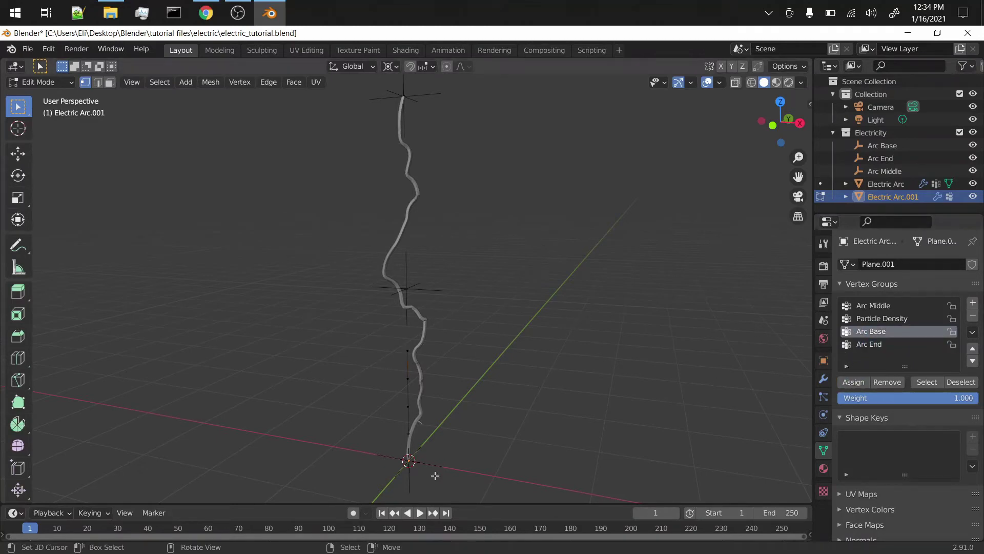
# Leave the child arc's Edit Mode and target its Shrinkwrap modifier at Electric Arc, limited to the Arc Base vertex group.
pyautogui.click(901, 344)
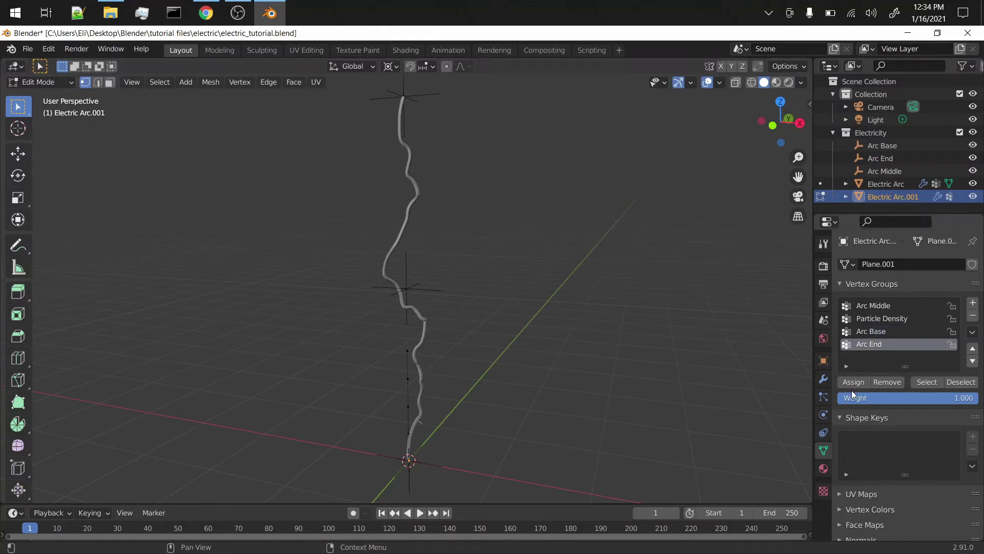
pyautogui.press('Tab')
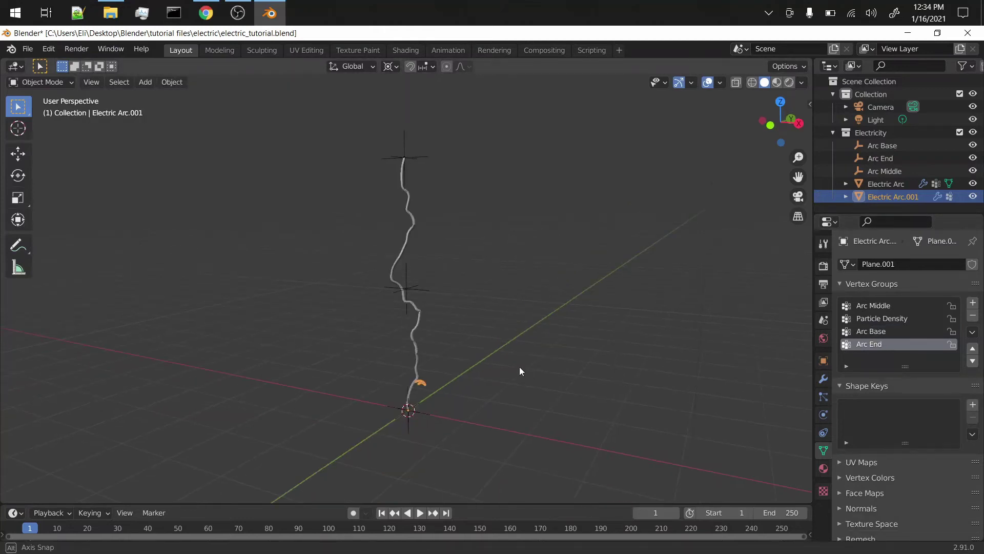
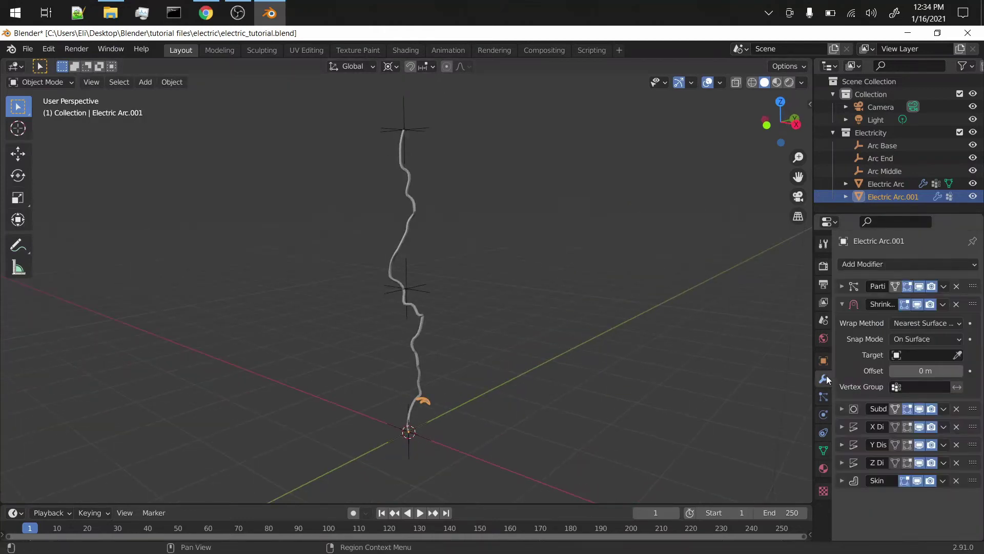
pyautogui.click(958, 354)
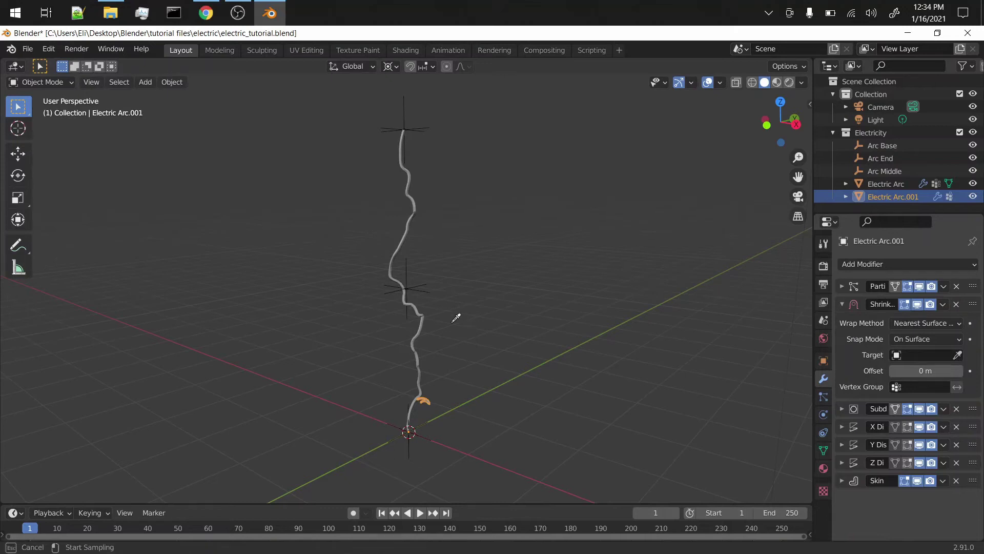
pyautogui.click(418, 308)
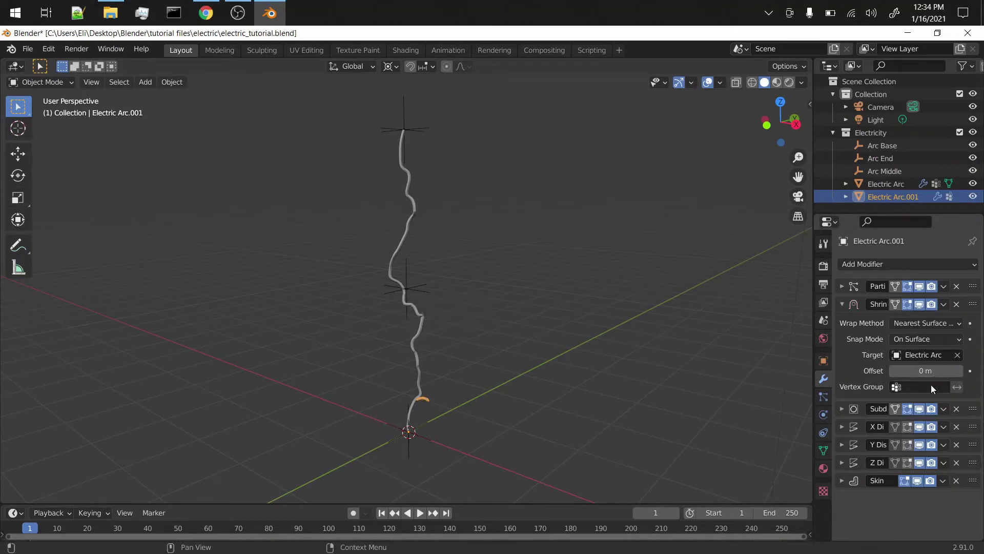
pyautogui.click(923, 387)
pyautogui.click(872, 405)
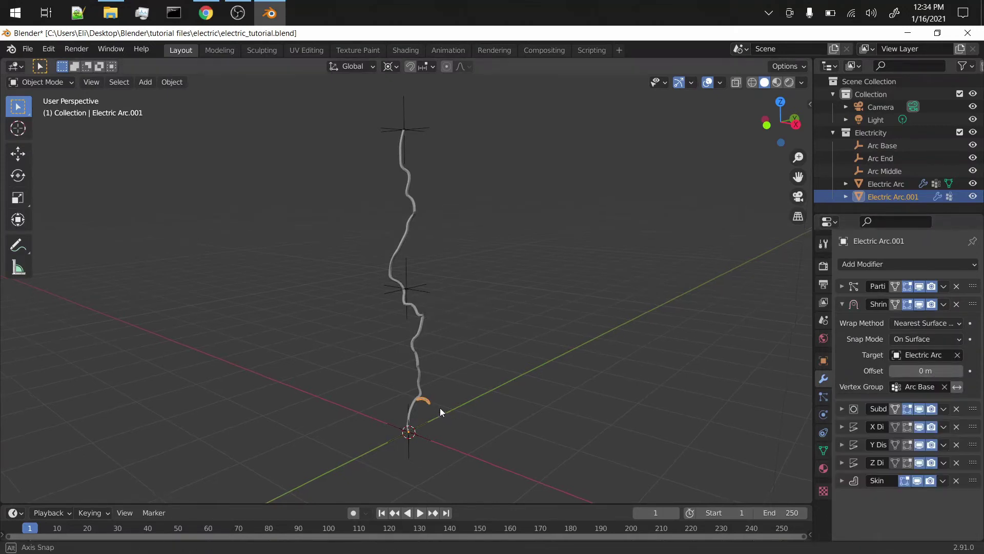
# Add a mesh plane at the base of the arc and scale it up into a large ground surface.
pyautogui.moveTo(435, 414); pyautogui.dragTo(478, 379, button='middle')
pyautogui.moveTo(447, 422); pyautogui.dragTo(448, 440, button='middle')
pyautogui.hotkey('shift', 'a')
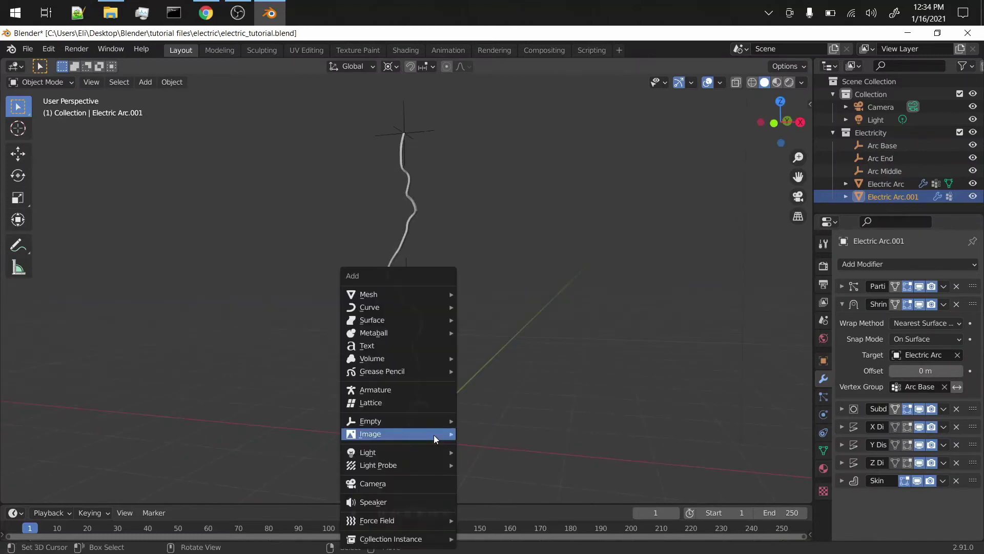
pyautogui.moveTo(399, 293)
pyautogui.click(483, 294)
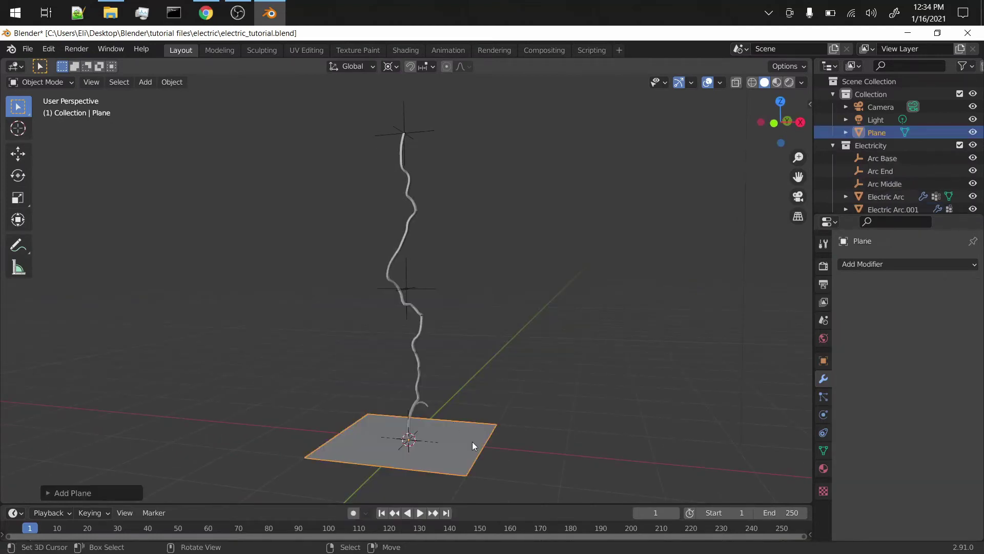
pyautogui.press('s')
pyautogui.click(1, 527)
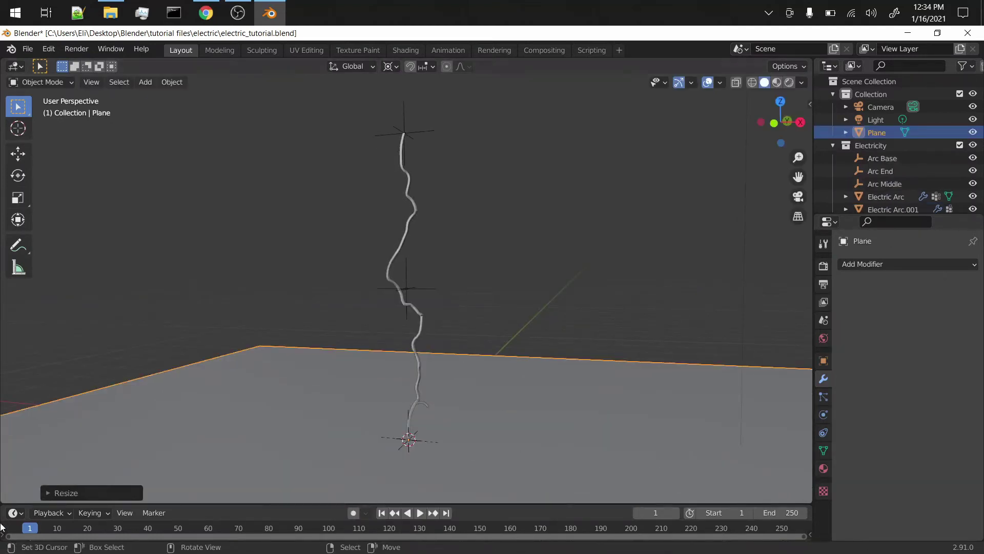
# Duplicate the child arc's Shrinkwrap modifier, target the copy at Plane, and limit it to the Arc End vertex group.
pyautogui.click(428, 401)
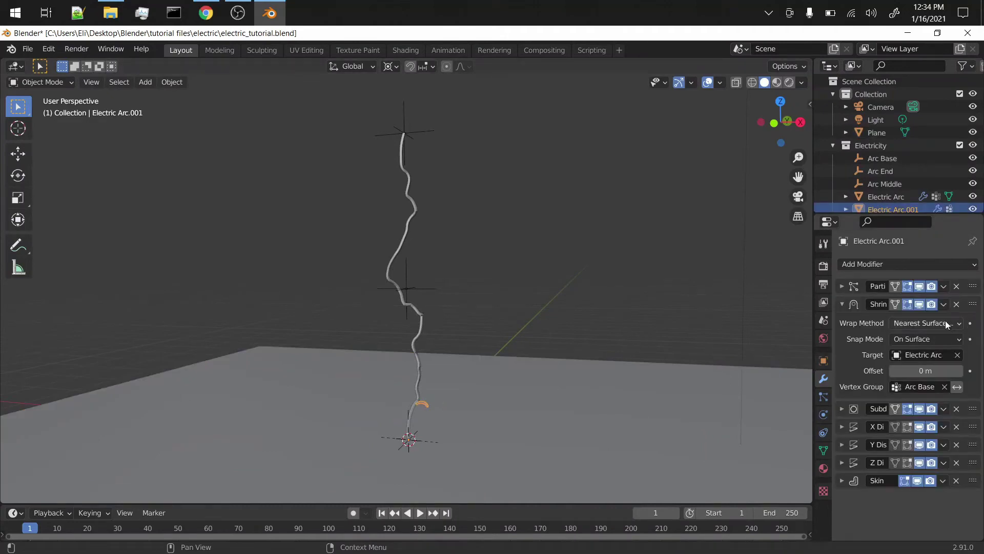
pyautogui.hotkey('shift', 'd')
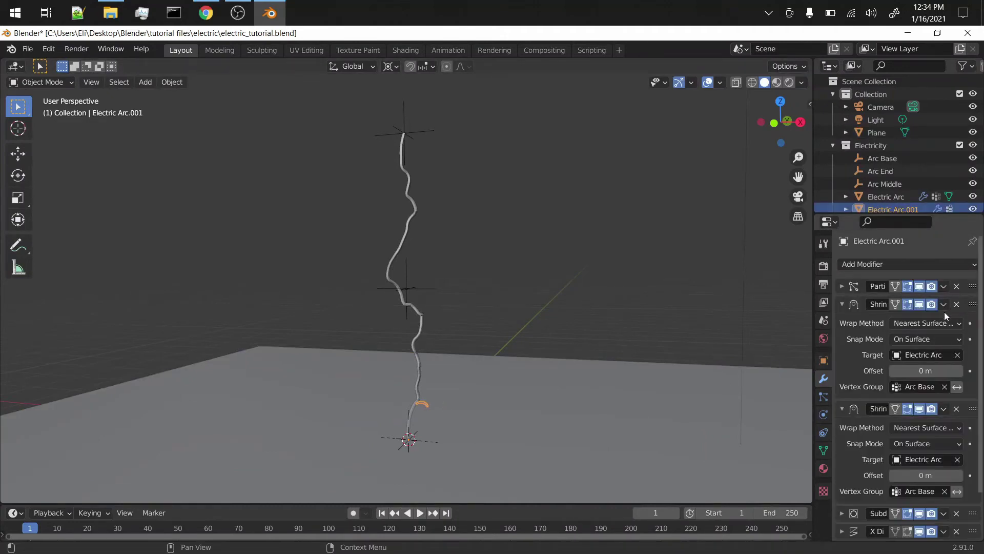
pyautogui.click(843, 303)
pyautogui.click(958, 373)
pyautogui.click(957, 373)
pyautogui.click(606, 446)
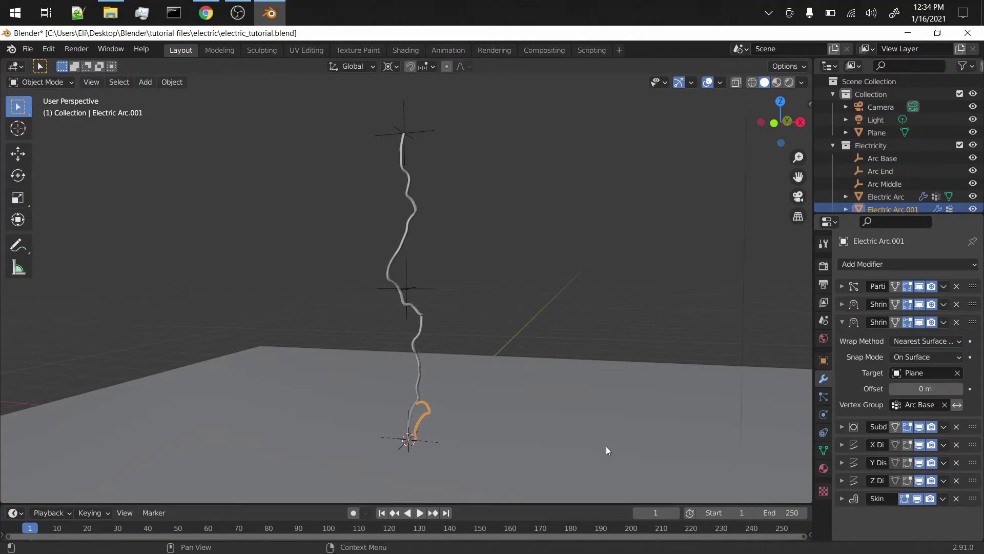
pyautogui.click(939, 404)
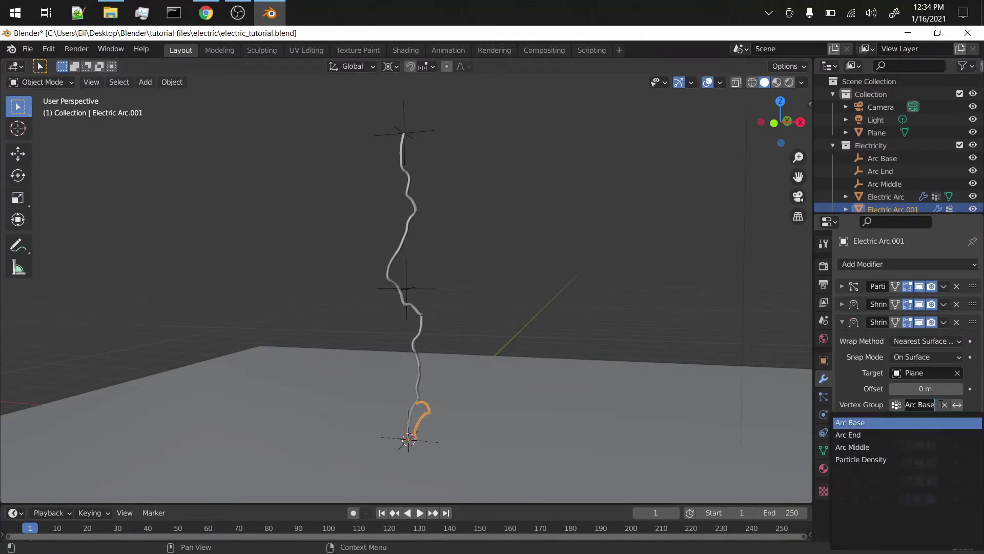
pyautogui.click(872, 434)
# Play the animation and restart it from the first frame to examine how the child arcs connect to the plane.
pyautogui.moveTo(517, 413); pyautogui.dragTo(503, 412, button='middle')
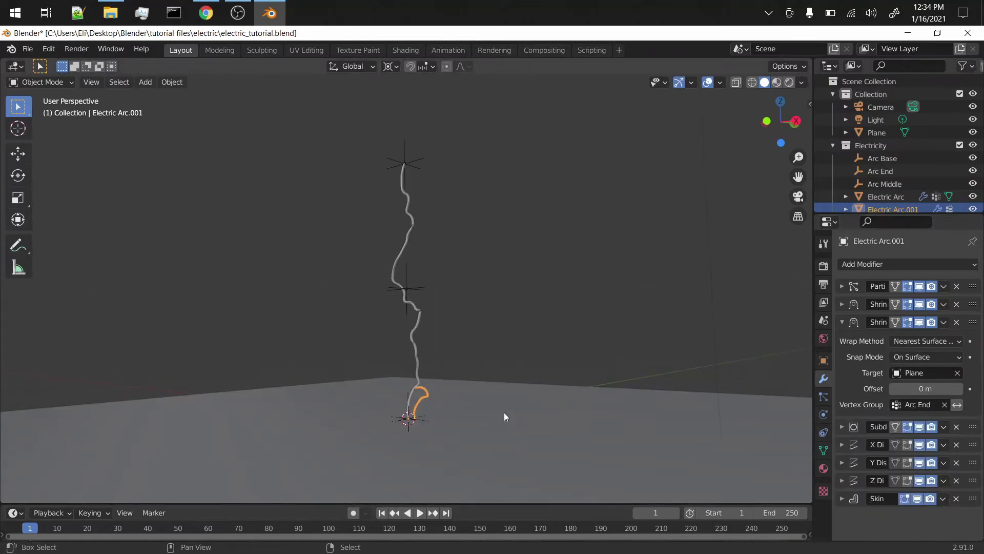
pyautogui.press('space')
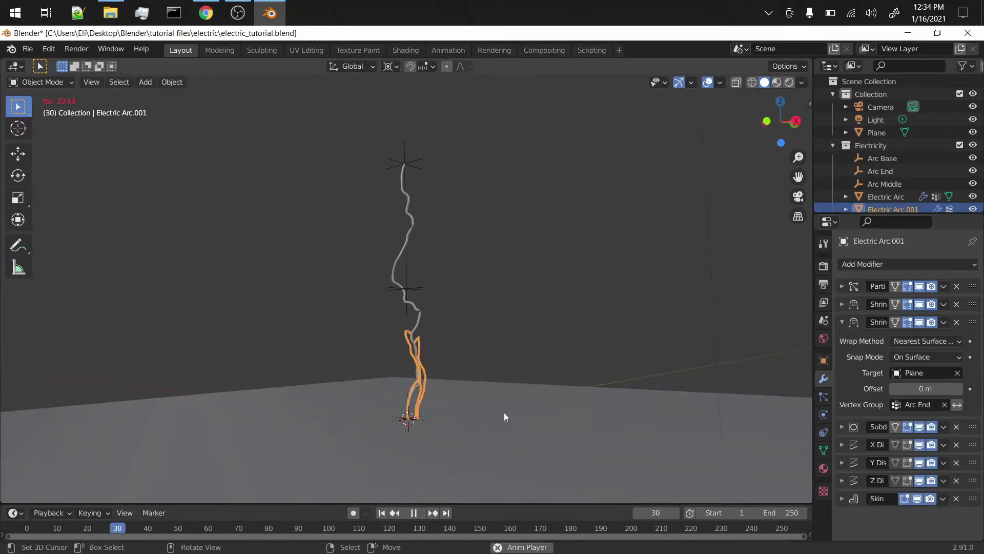
pyautogui.press('space')
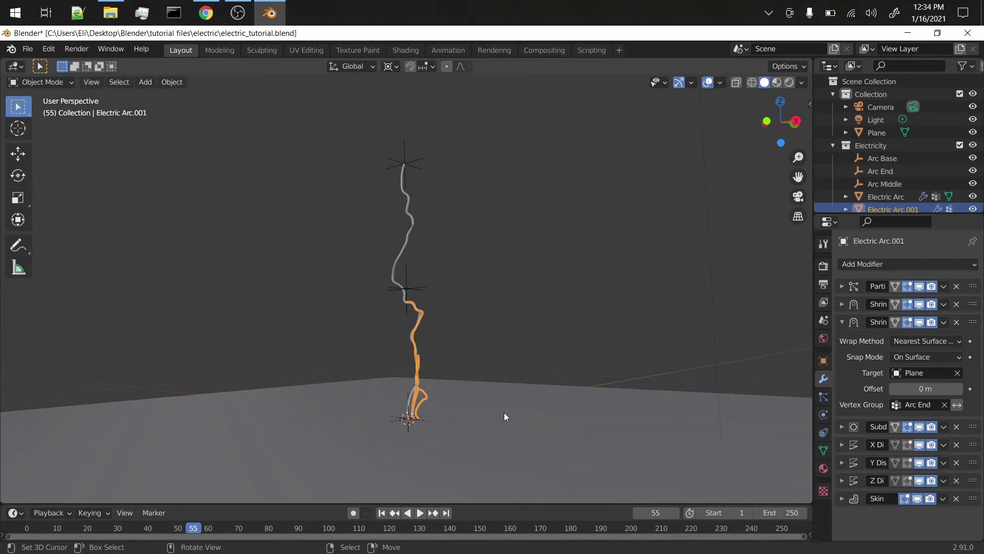
pyautogui.hotkey('shift', 'Left')
pyautogui.press('space')
pyautogui.moveTo(478, 398); pyautogui.dragTo(398, 412, button='middle')
pyautogui.press('space')
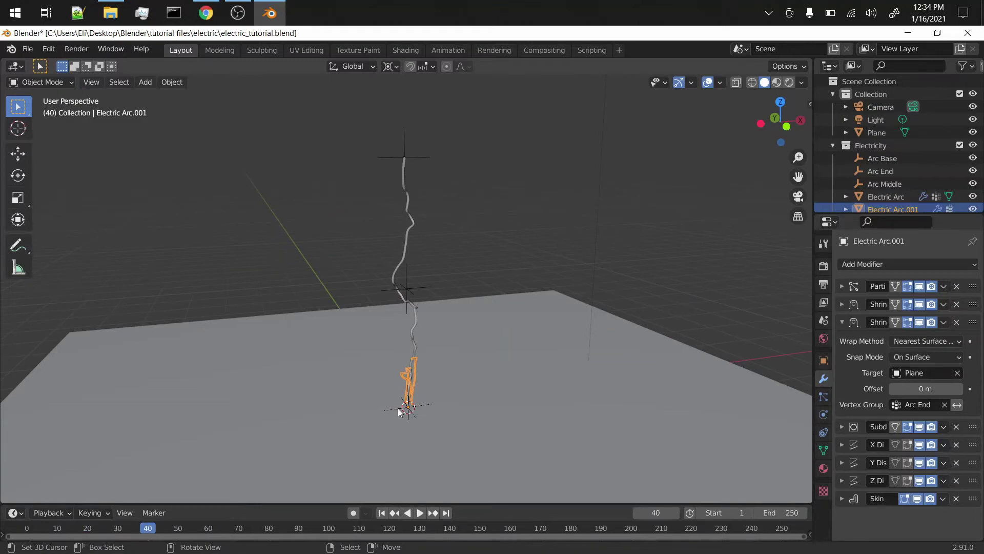
# Scale the child arc's mesh up by about 1.92 in Edit Mode, and scale the object down in Object Mode.
pyautogui.press('Tab')
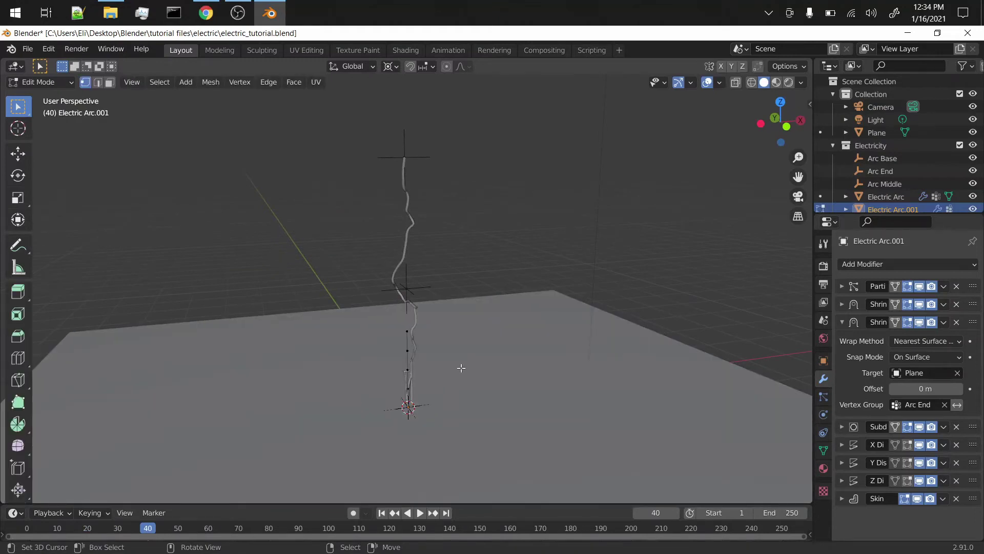
pyautogui.press('s')
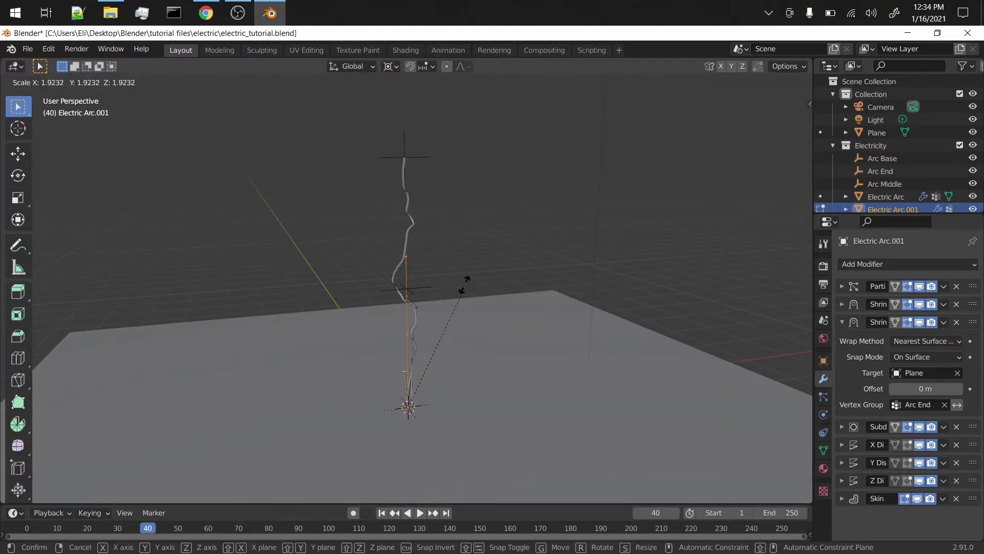
pyautogui.click(464, 288)
pyautogui.press('Tab')
pyautogui.moveTo(464, 286); pyautogui.dragTo(423, 377, button='middle')
pyautogui.press('s')
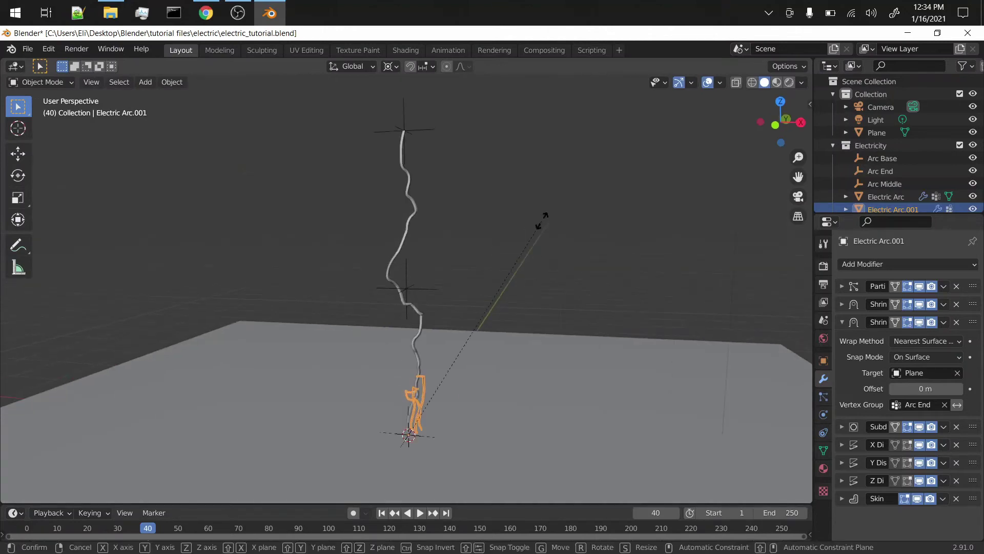
pyautogui.click(466, 318)
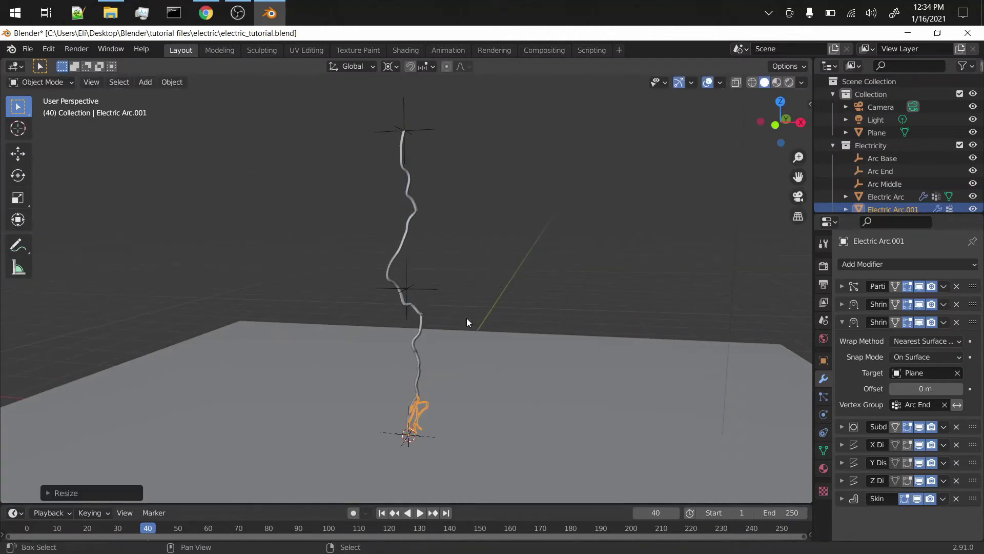
# Replay the animation from the first frame to examine the rescaled child arcs from different angles.
pyautogui.hotkey('shift', 'Left')
pyautogui.press('space')
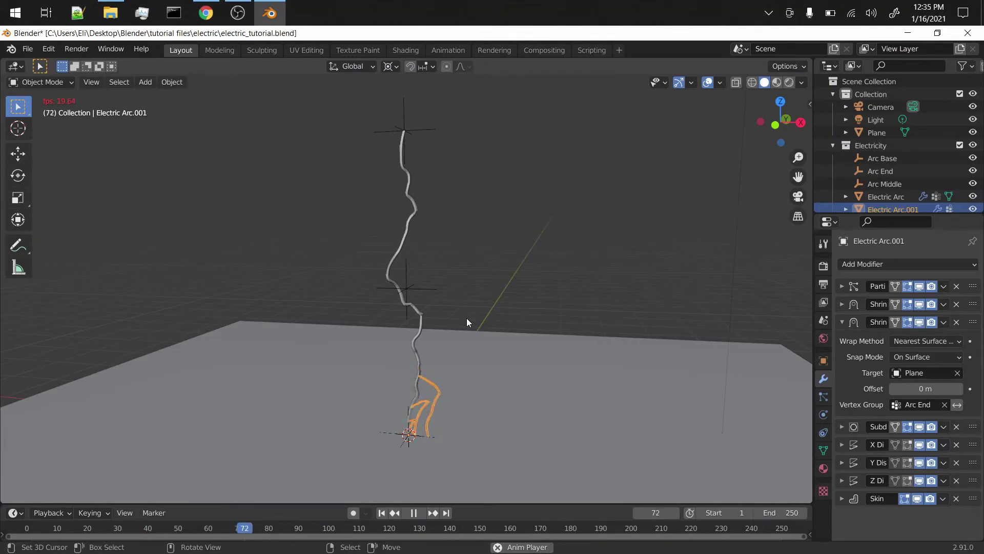
pyautogui.press('space')
pyautogui.moveTo(372, 417); pyautogui.dragTo(351, 402, button='middle')
pyautogui.hotkey('shift', 'Left')
pyautogui.press('space')
pyautogui.moveTo(396, 379); pyautogui.dragTo(463, 373, button='middle')
pyautogui.press('space')
# Switch to the camera view and enlarge the ground plane further.
pyautogui.press('`')
pyautogui.click(443, 406)
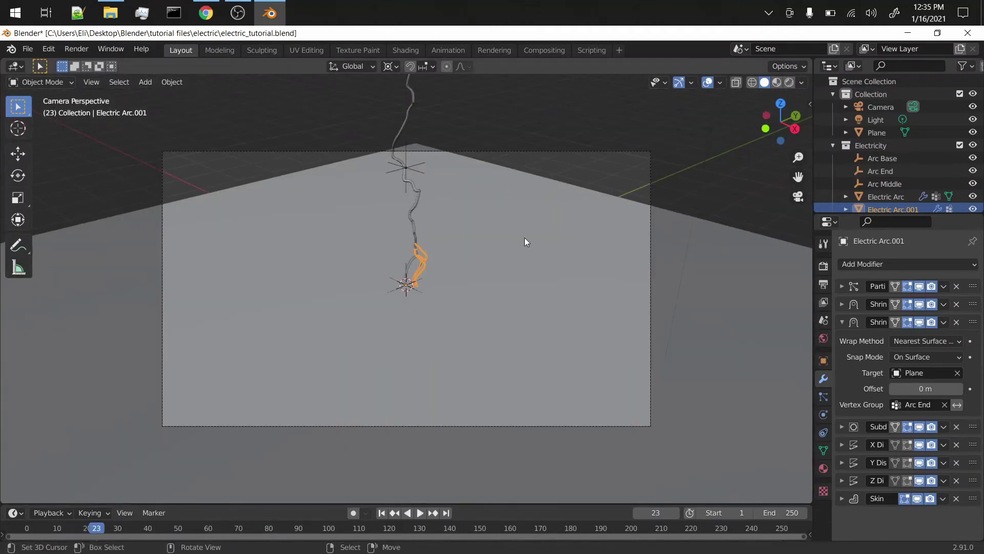
pyautogui.click(525, 237)
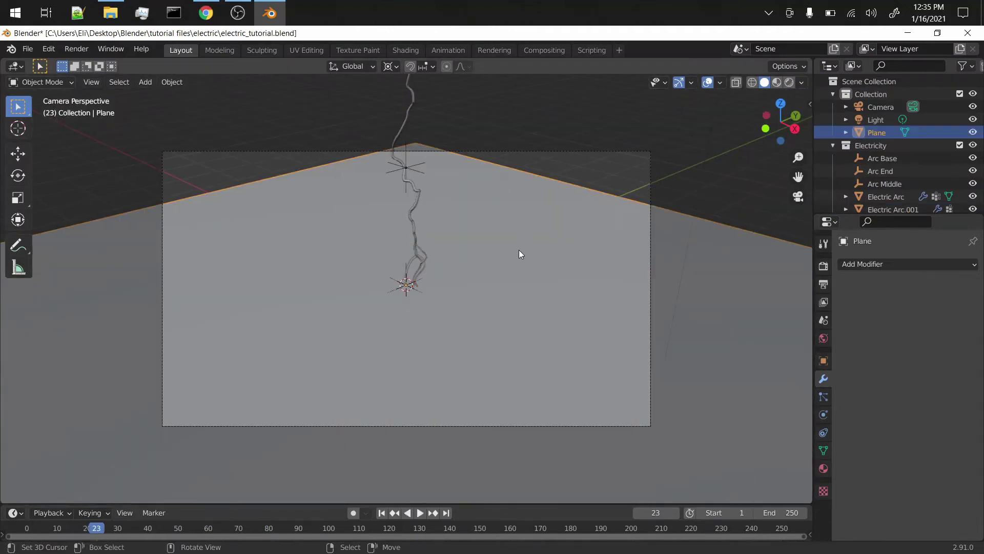
pyautogui.press('s')
pyautogui.click(545, 447)
pyautogui.scroll(-2, 469, 306)
pyautogui.scroll(6, 469, 307)
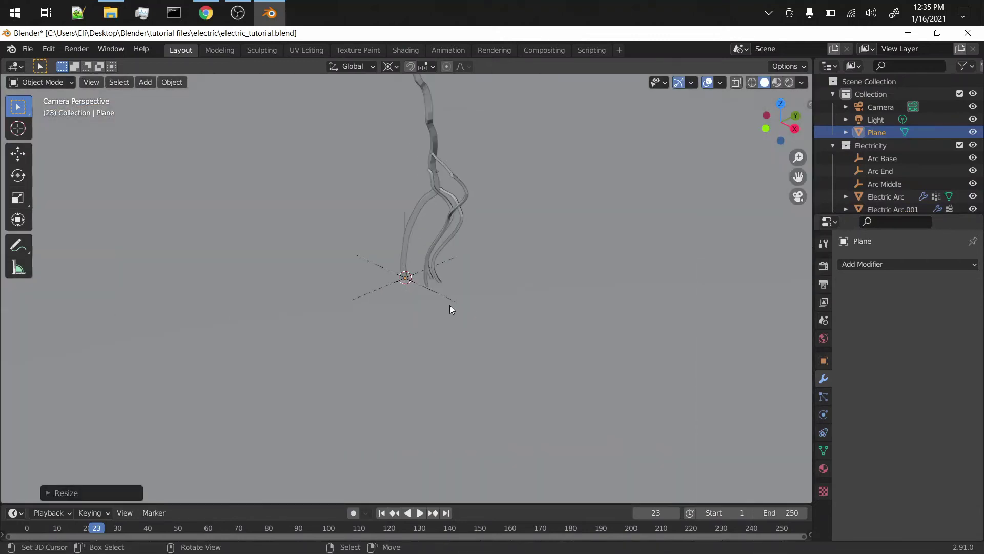
# Reposition the camera with walk navigation so the arc's base and the plane are framed, and save the file.
pyautogui.hotkey('shift', '`')
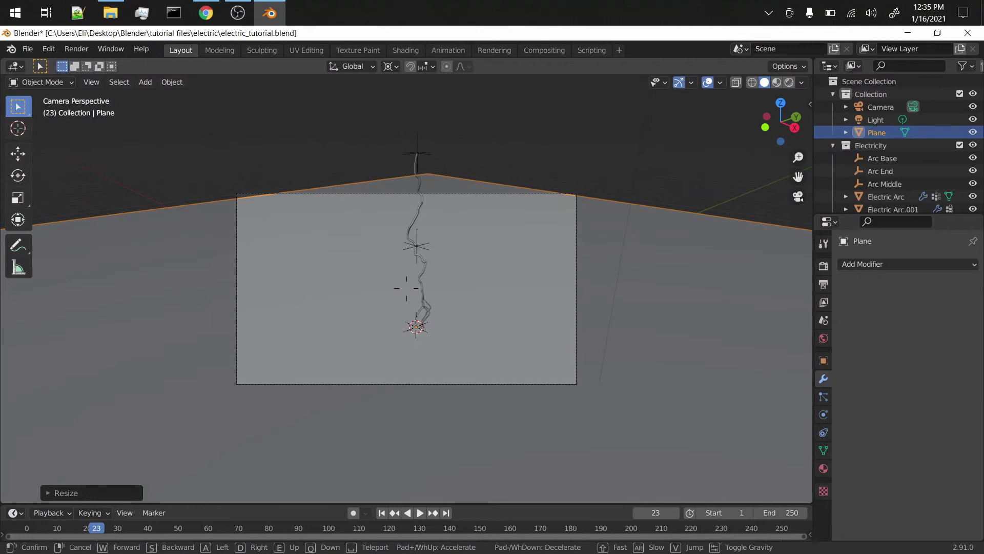
pyautogui.press('w')
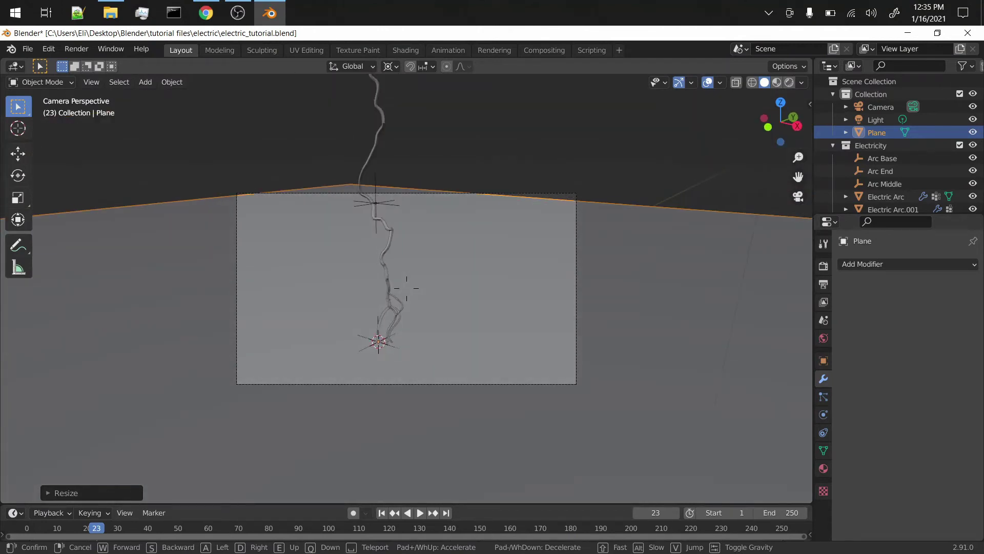
pyautogui.press('s')
pyautogui.click(630, 272)
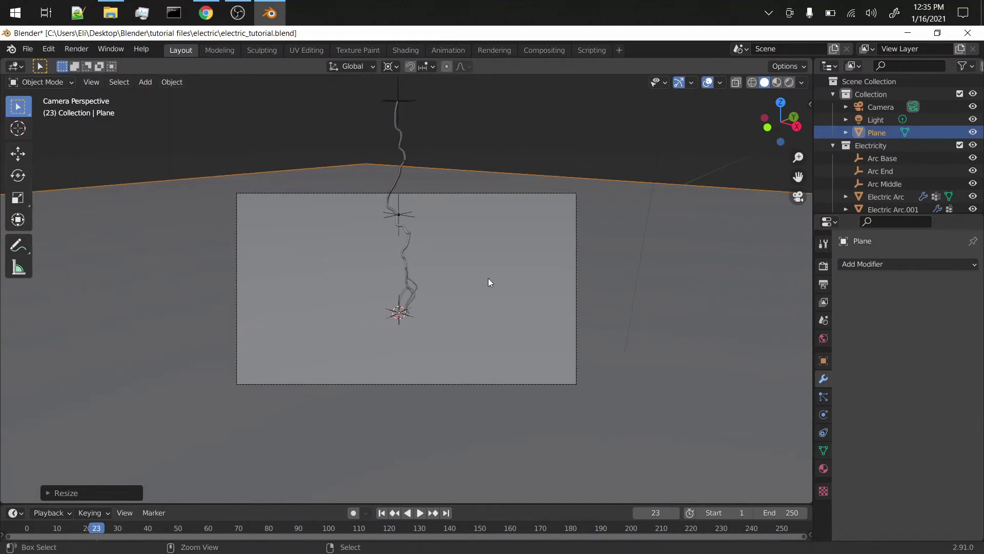
pyautogui.hotkey('ctrl', 's')
pyautogui.scroll(5, 444, 297)
pyautogui.click(419, 271)
pyautogui.click(399, 178)
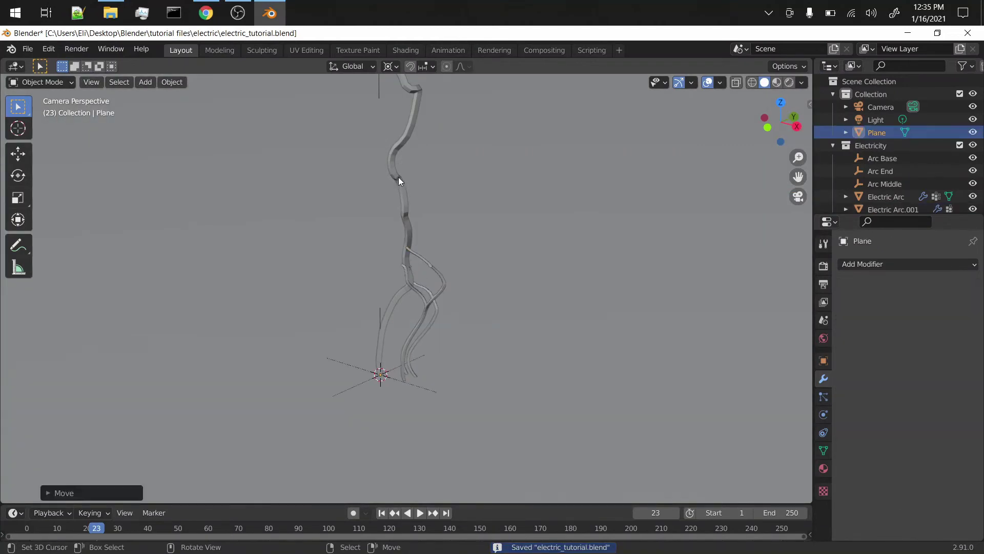
pyautogui.click(398, 178)
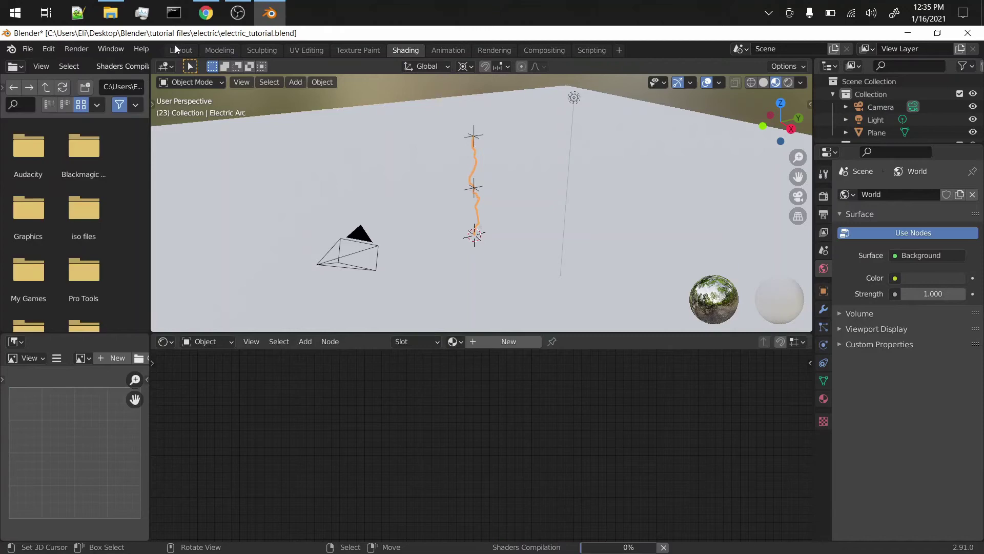
pyautogui.click(180, 50)
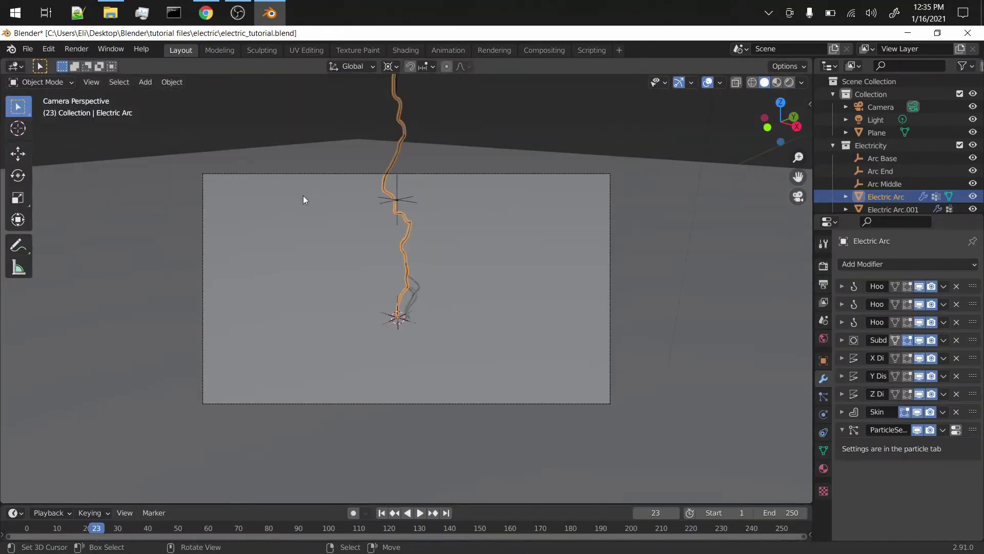
# Select the Arc End empty at the bottom of the arc and insert a Location keyframe at frame 23.
pyautogui.moveTo(299, 193); pyautogui.dragTo(395, 202, button='middle')
pyautogui.click(402, 200)
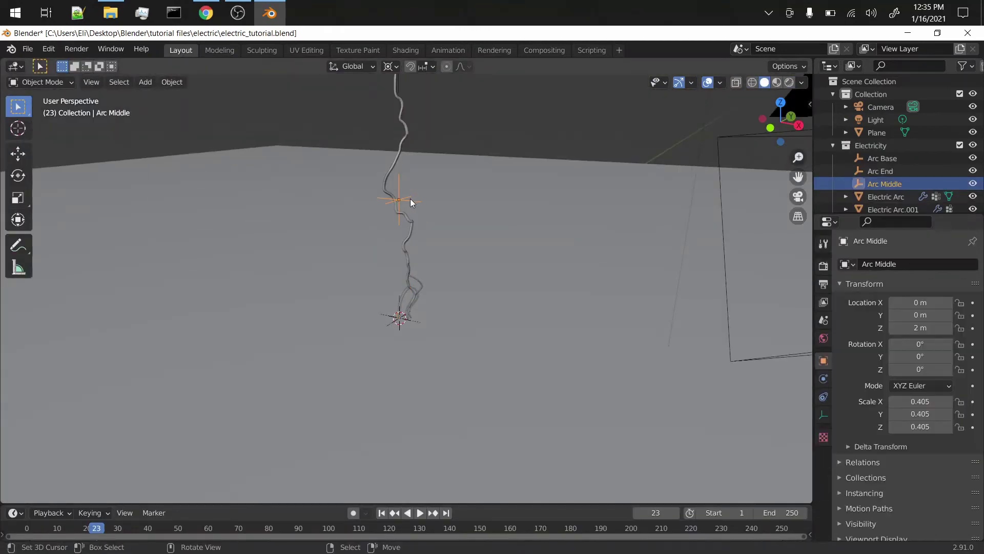
pyautogui.click(399, 316)
pyautogui.click(389, 318)
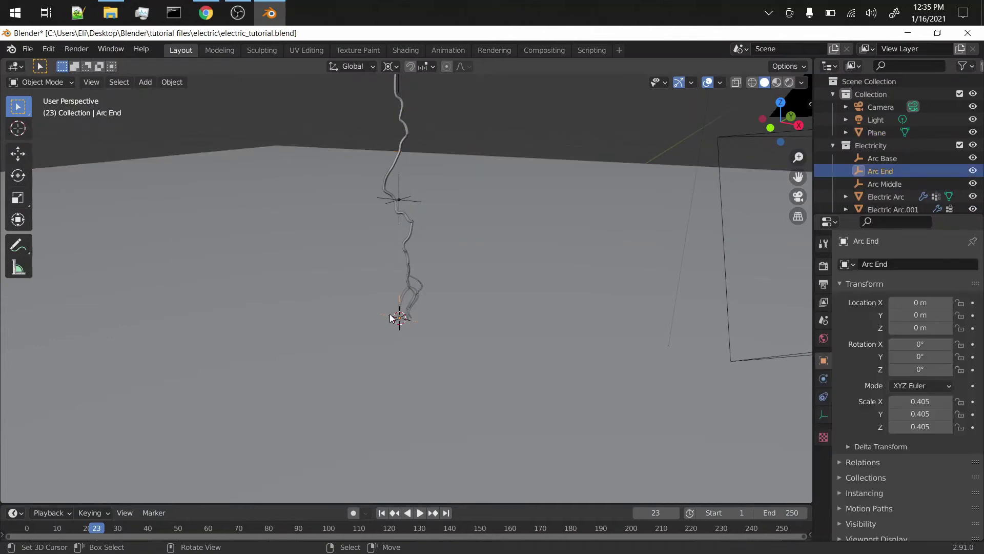
pyautogui.press('i')
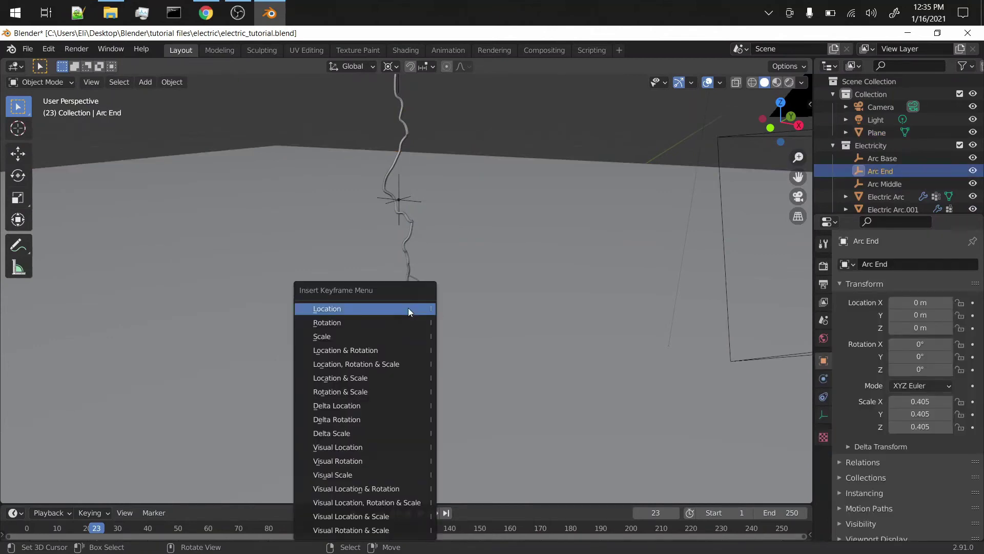
pyautogui.click(408, 307)
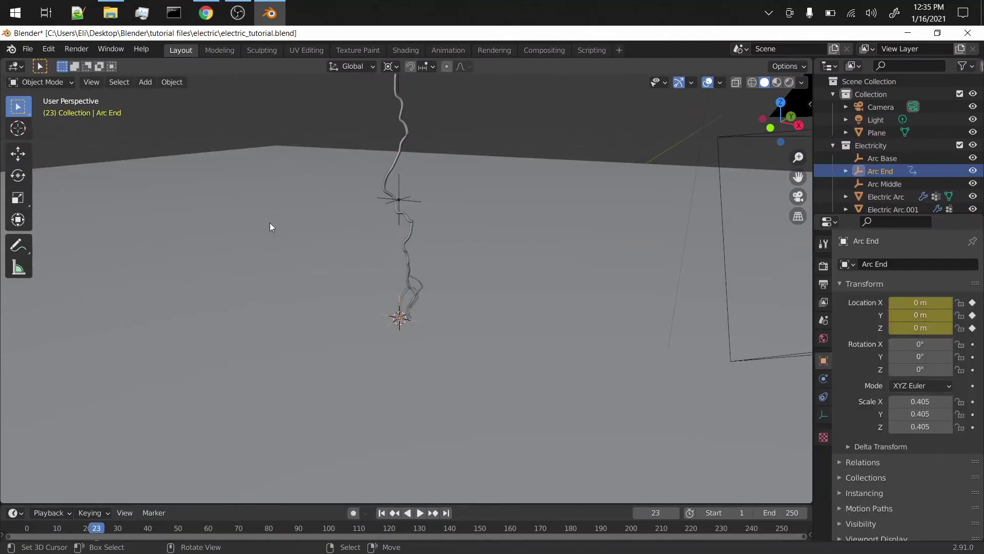
# Split the 3D viewport into two side-by-side areas and turn one of them into a Graph Editor.
pyautogui.moveTo(2, 76); pyautogui.dragTo(501, 95)
pyautogui.click(16, 66)
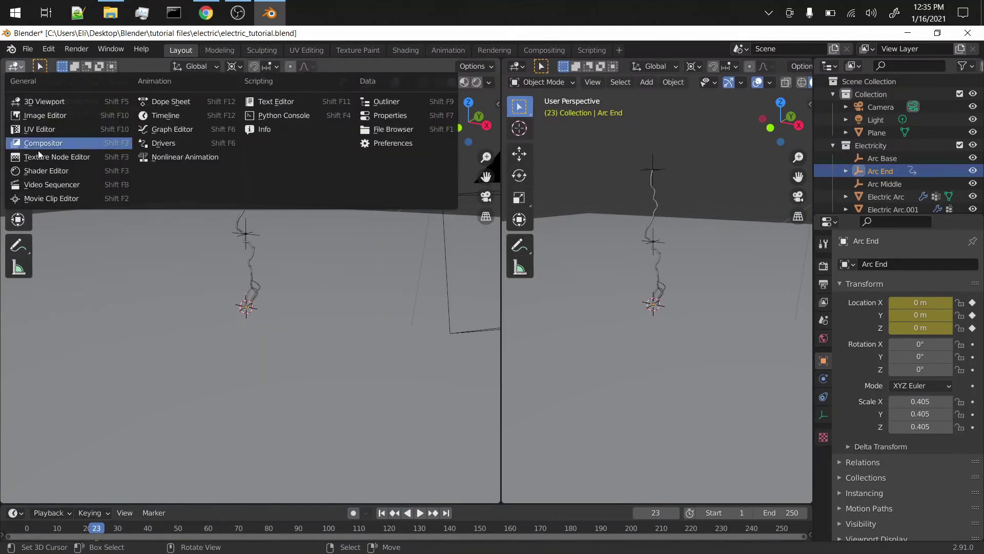
pyautogui.click(178, 131)
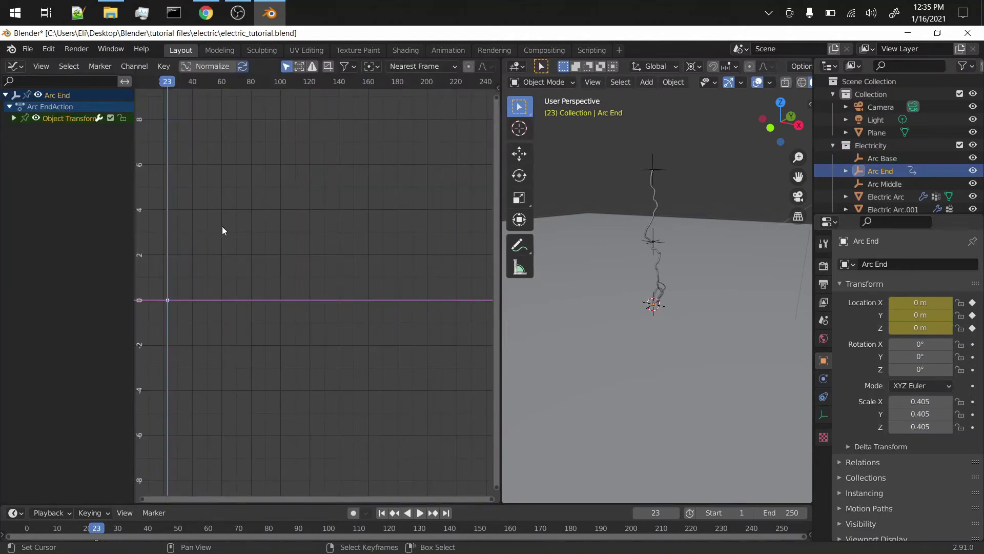
# Add a Noise modifier to the X Location curve of Arc End and expand its transform channels.
pyautogui.press('n')
pyautogui.click(493, 134)
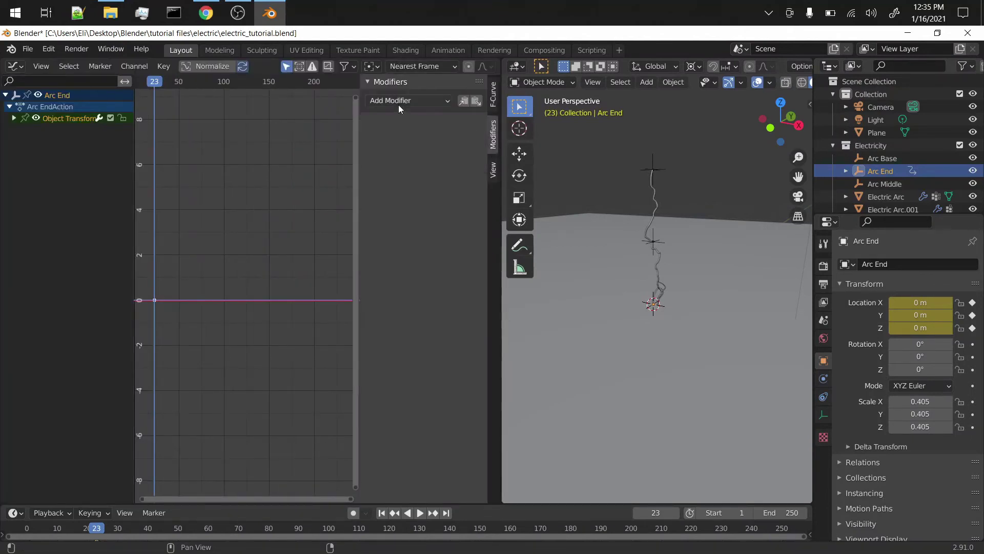
pyautogui.click(405, 101)
pyautogui.click(399, 169)
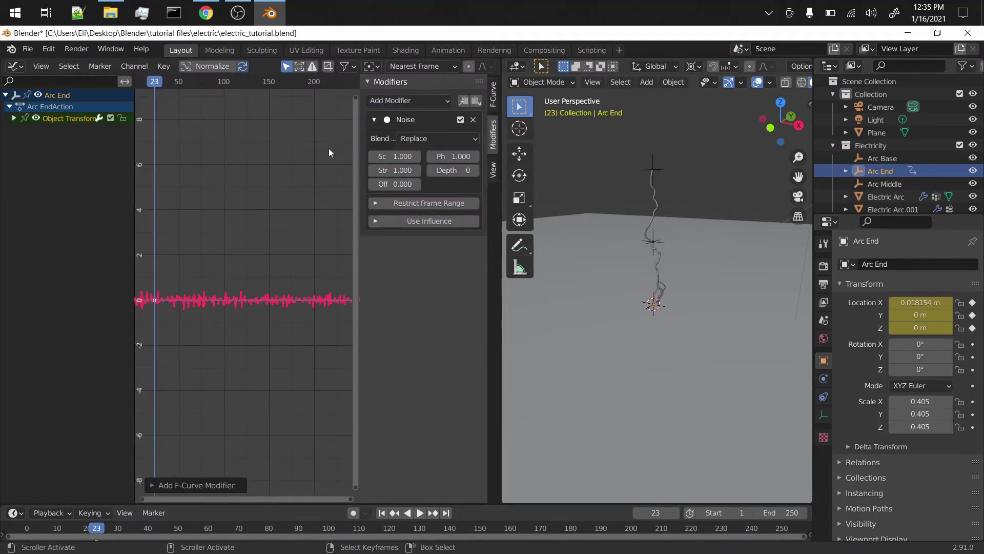
pyautogui.click(14, 118)
# Hide the ground plane, reselect the Arc End empty and play the animation to check its noise motion.
pyautogui.scroll(5, 620, 355)
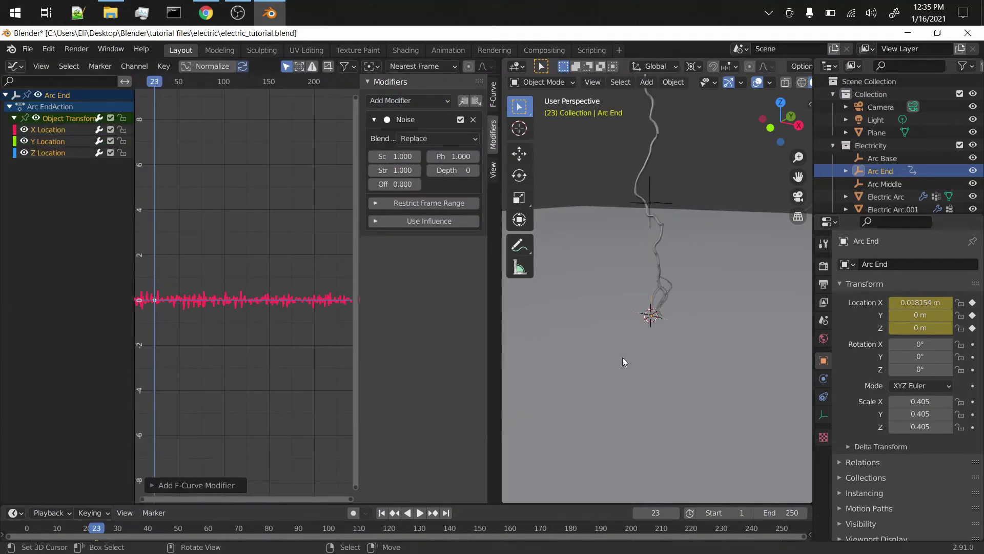
pyautogui.press('space')
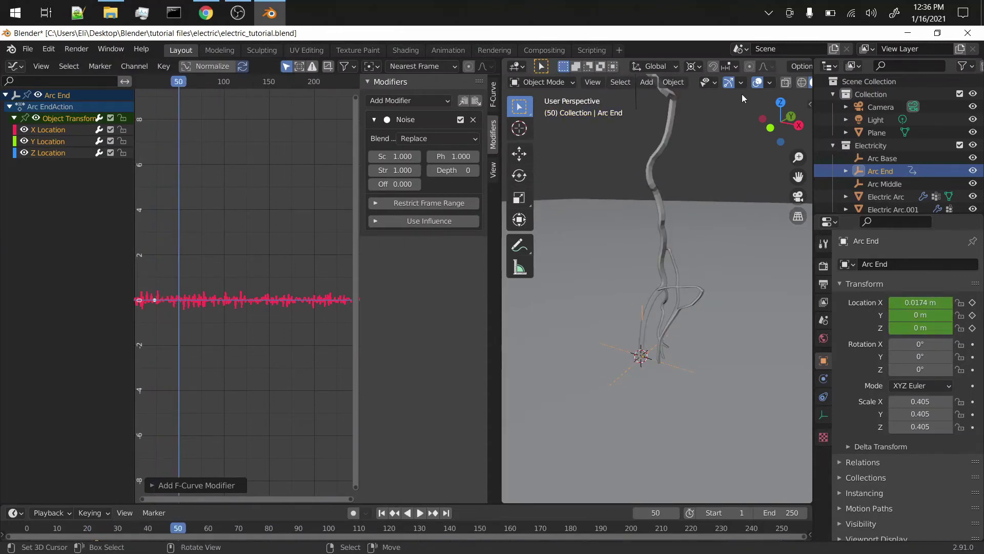
pyautogui.click(706, 330)
pyautogui.press('h')
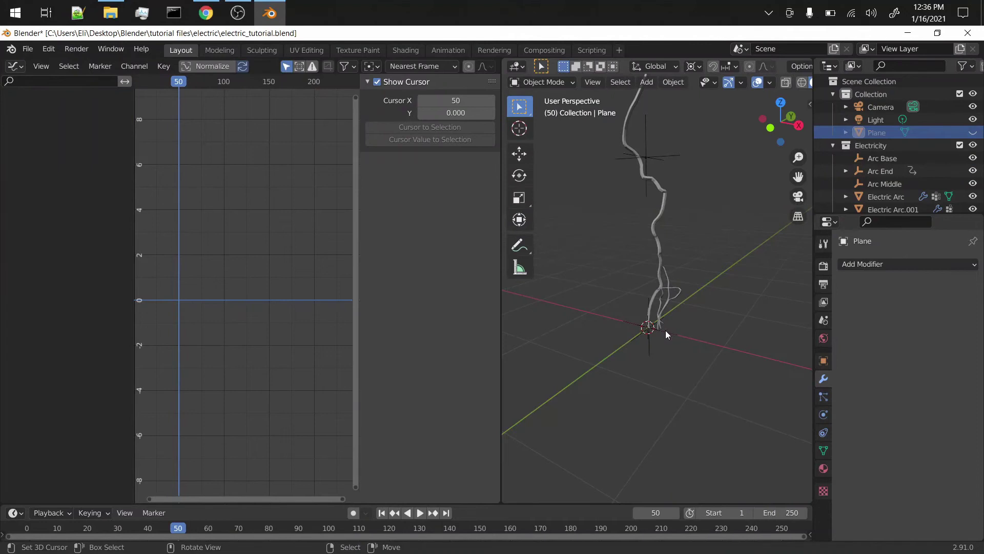
pyautogui.click(665, 330)
pyautogui.press('space')
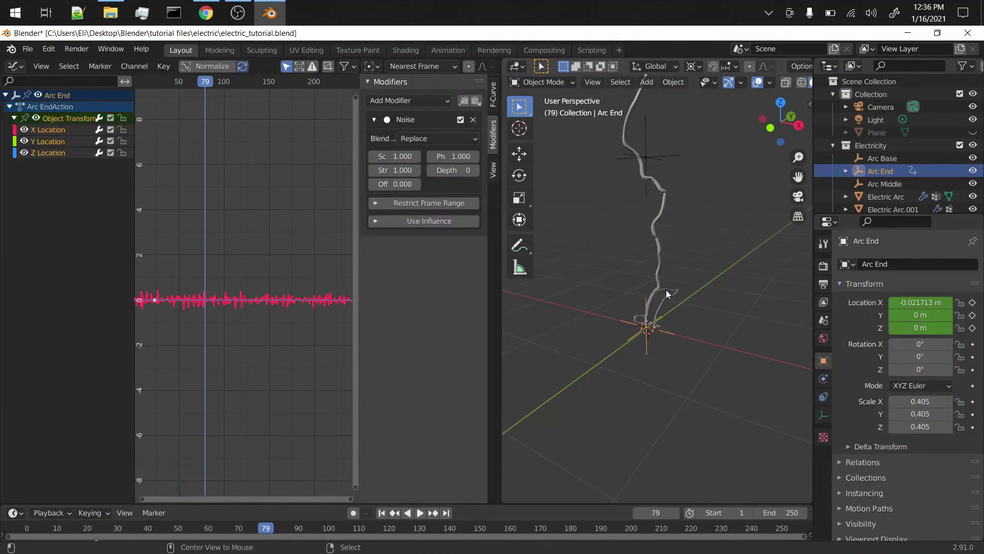
# Set the scale of Arc End's X Location noise to 17.8 and play the animation.
pyautogui.scroll(4, 225, 215)
pyautogui.moveTo(382, 157); pyautogui.dragTo(435, 157)
pyautogui.press('space')
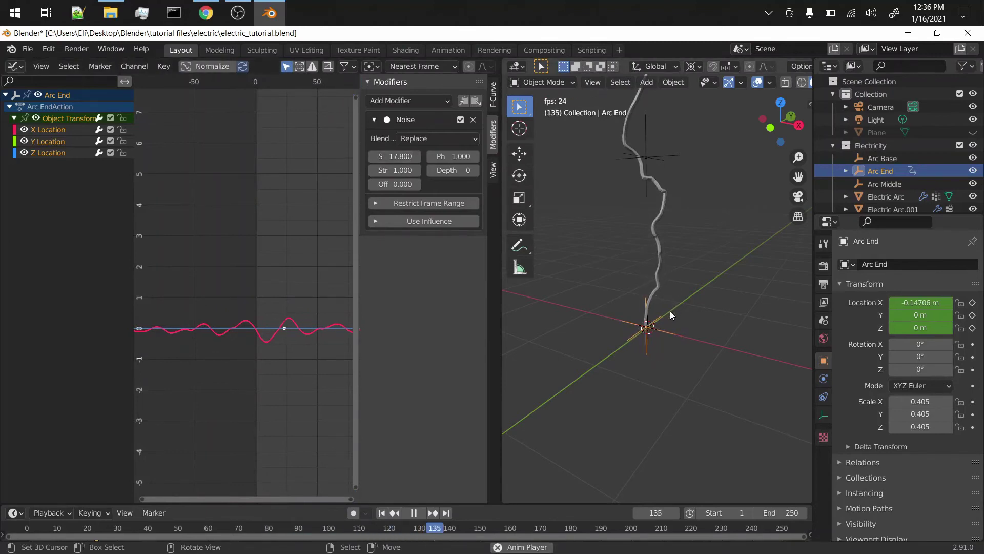
pyautogui.press('space')
# Set the strength of Arc End's X Location noise to 5.1, play the animation and return to frame 1.
pyautogui.moveTo(394, 170); pyautogui.dragTo(421, 169)
pyautogui.press('space')
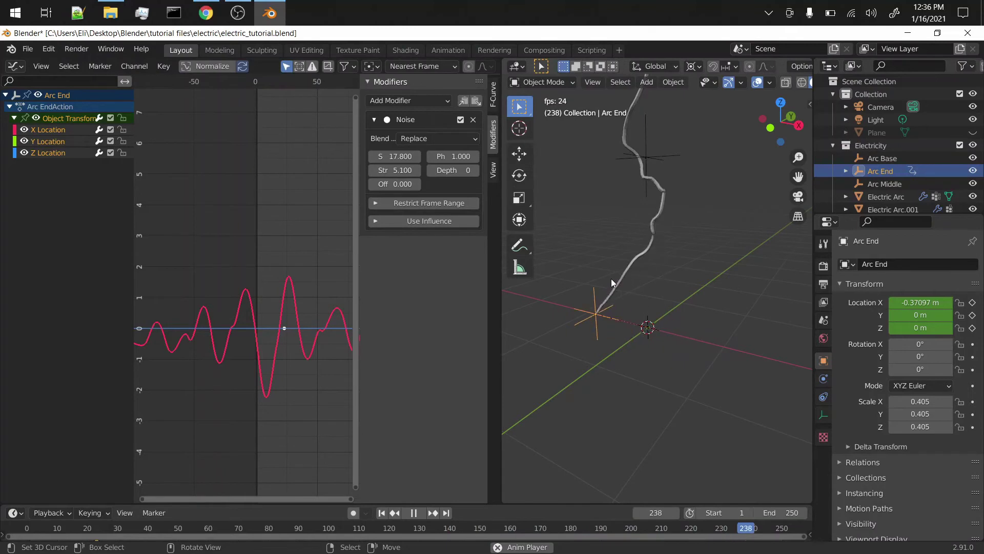
pyautogui.press('space')
pyautogui.hotkey('shift', 'Left')
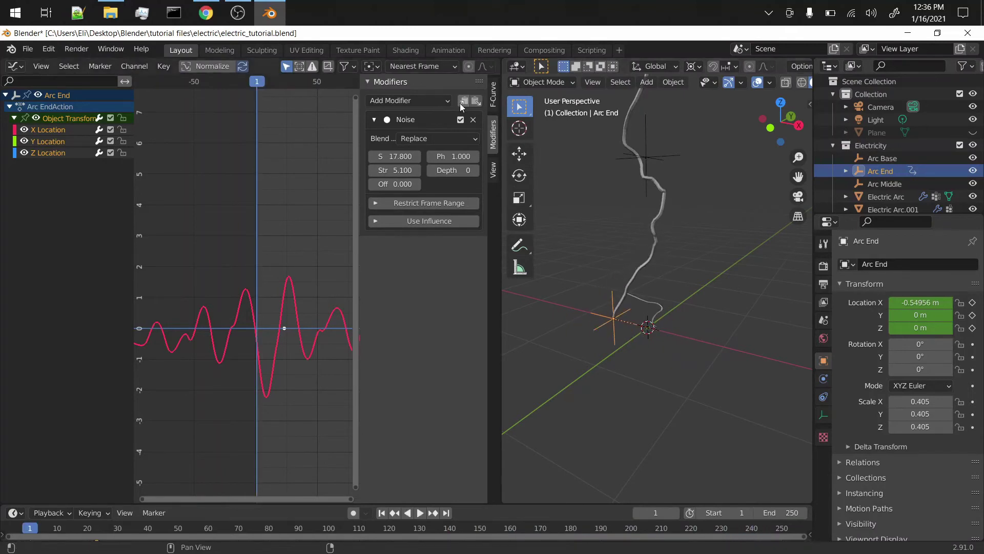
# Copy the X Location noise to Y Location with phase 55.8 and Z Location with phase 38.1, and play the result.
pyautogui.click(473, 120)
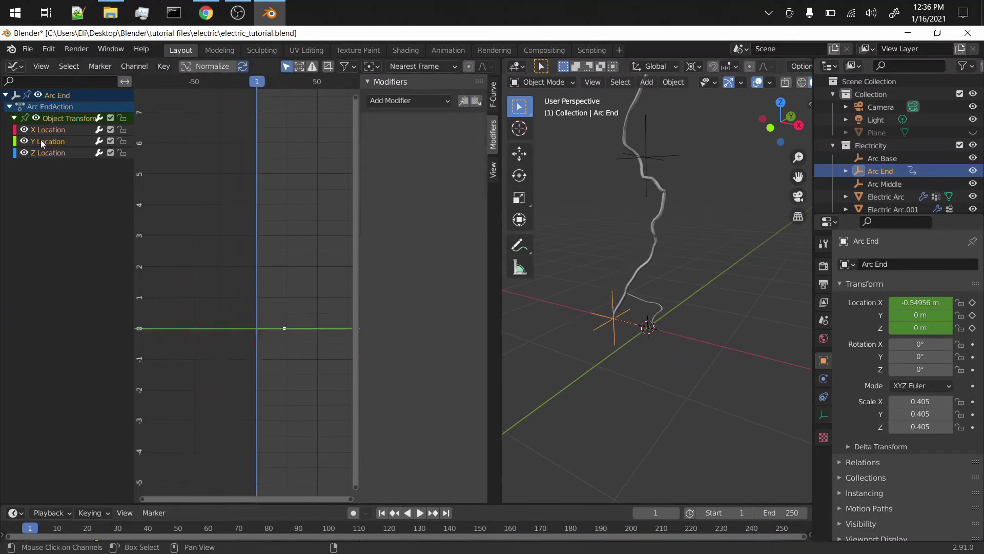
pyautogui.click(477, 101)
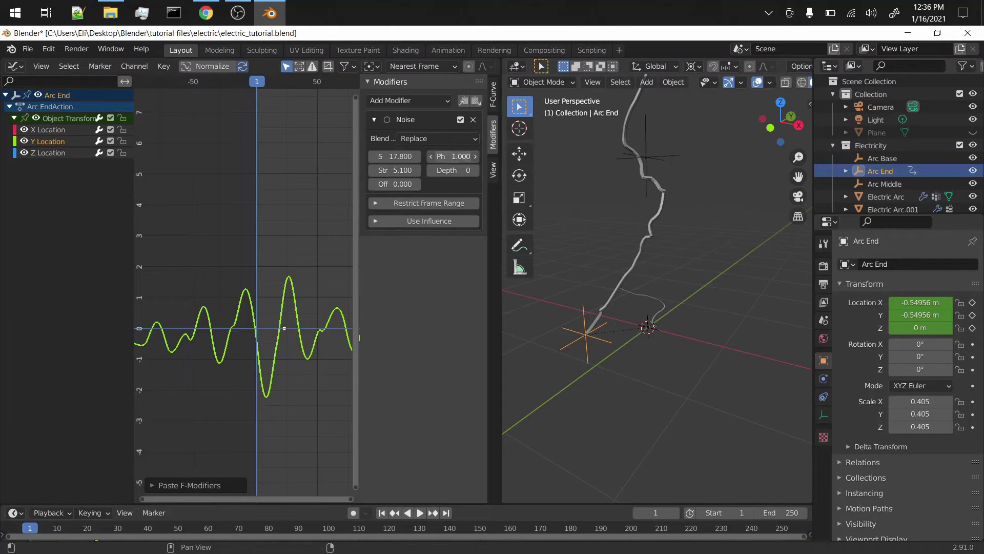
pyautogui.click(51, 149)
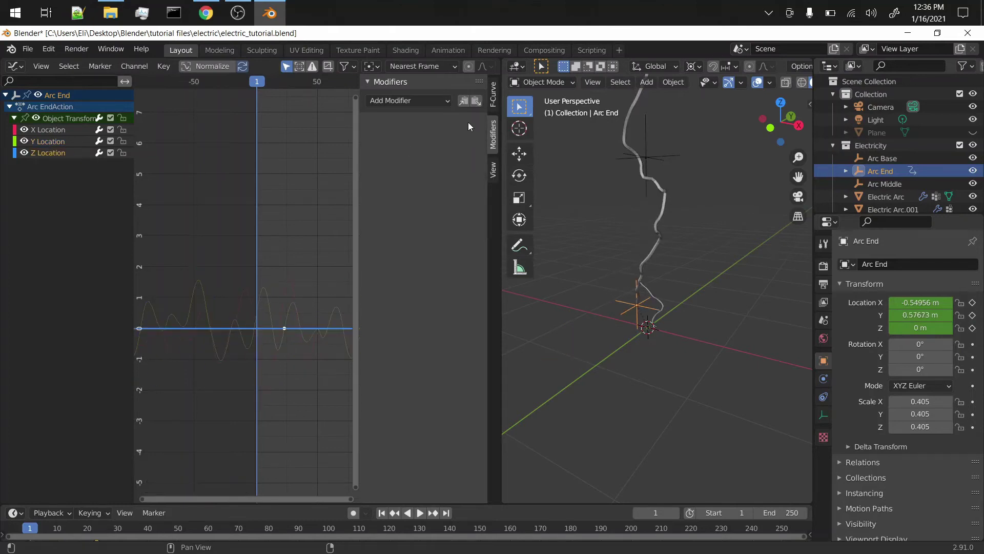
pyautogui.click(476, 101)
pyautogui.moveTo(453, 156); pyautogui.dragTo(472, 156)
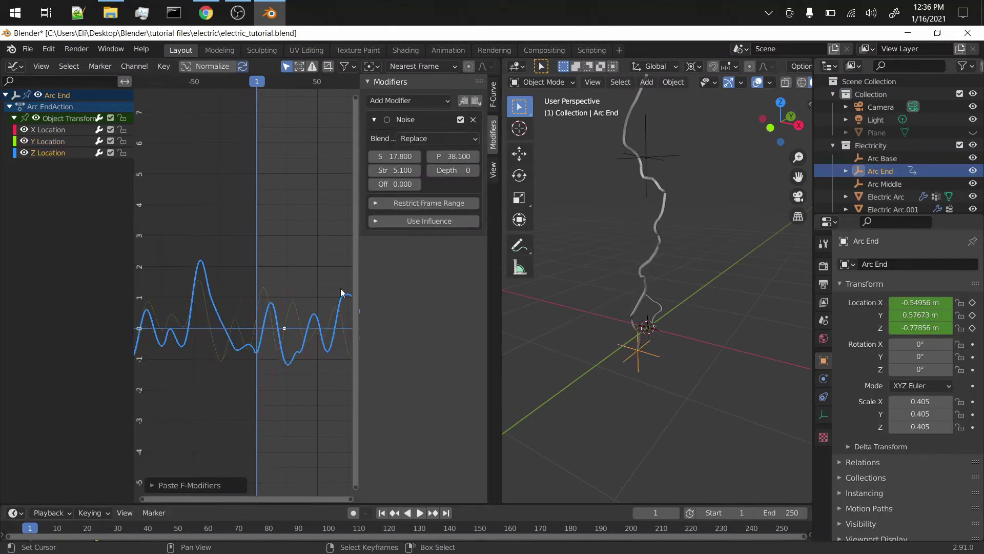
pyautogui.press('space')
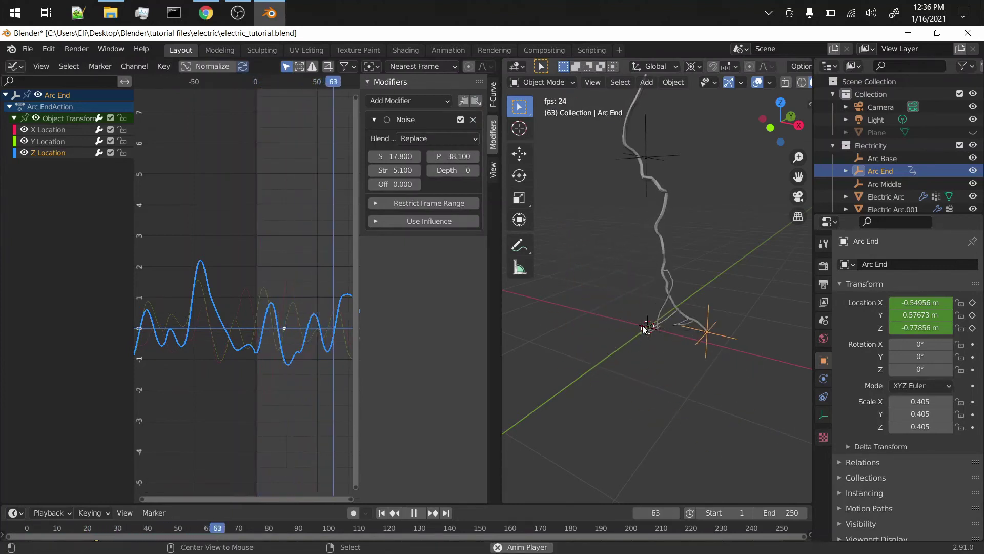
pyautogui.press('Escape')
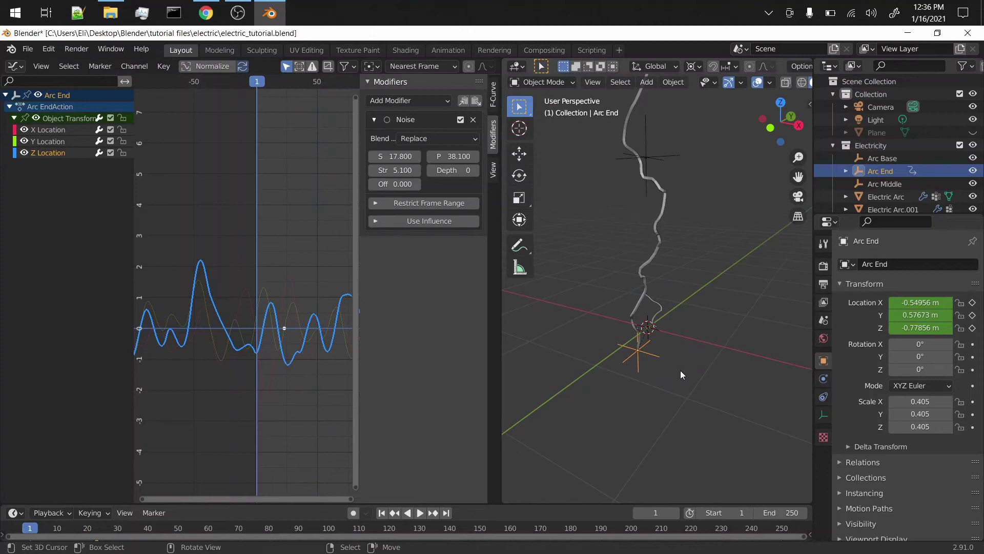
# Unhide the ground plane, add a Shrinkwrap constraint targeting it to Arc End, and play the animation from frame 1.
pyautogui.hotkey('alt', 'h')
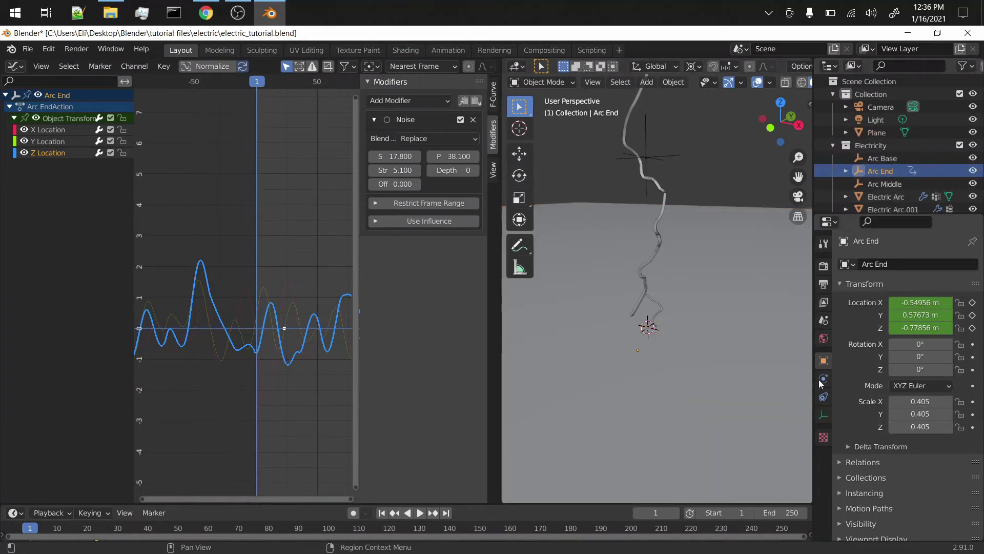
pyautogui.click(824, 396)
pyautogui.click(922, 264)
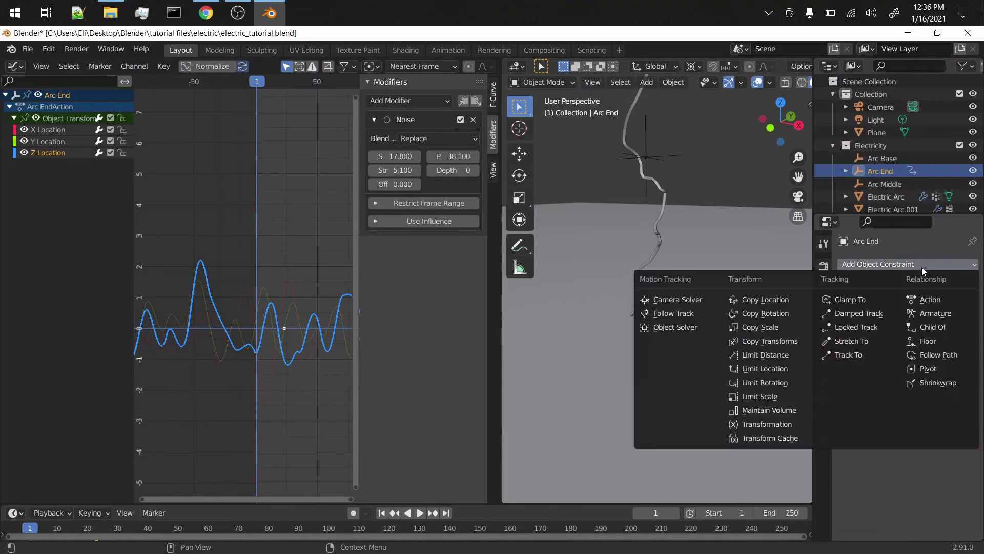
pyautogui.click(923, 384)
pyautogui.click(959, 306)
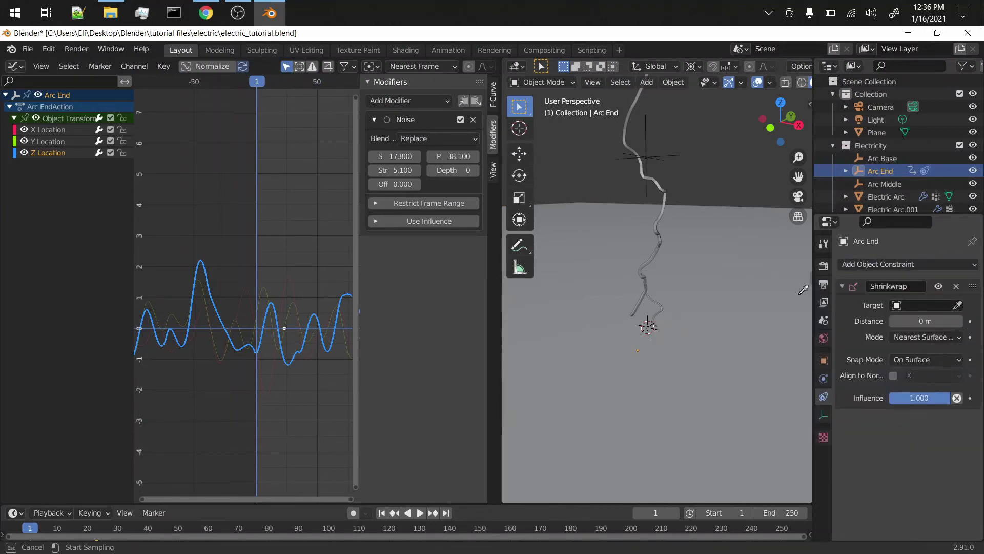
pyautogui.click(760, 305)
pyautogui.press('space')
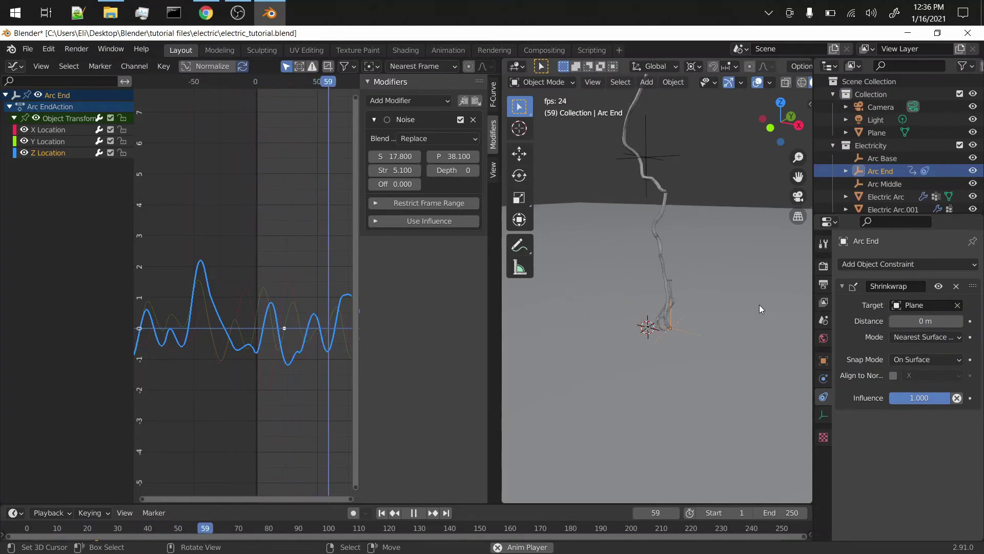
pyautogui.press('space')
pyautogui.hotkey('shift', 'Left')
# Increase Arc End's noise scales, with 39.3 on Z Location and 51.2 on X Location, and play the slower motion.
pyautogui.moveTo(394, 156); pyautogui.dragTo(451, 156)
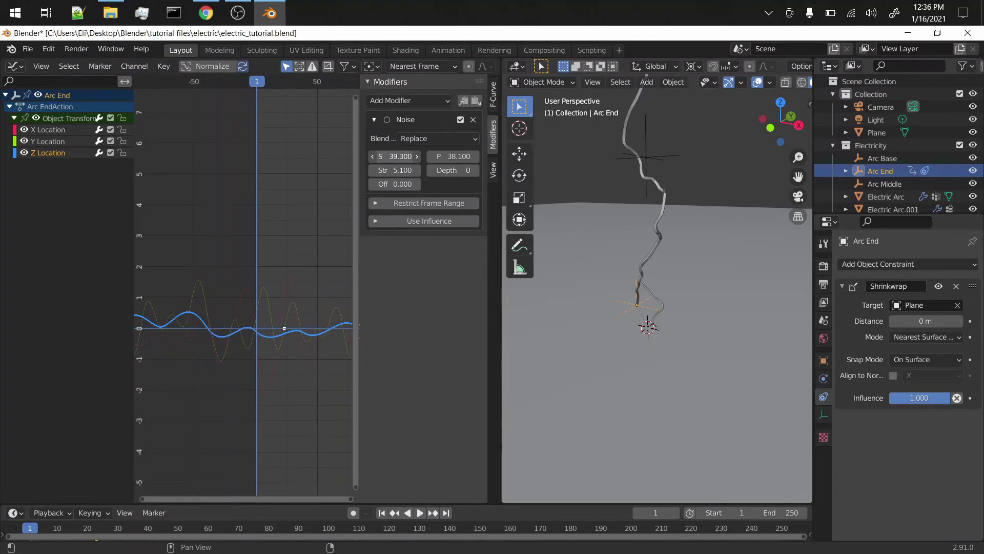
pyautogui.click(58, 141)
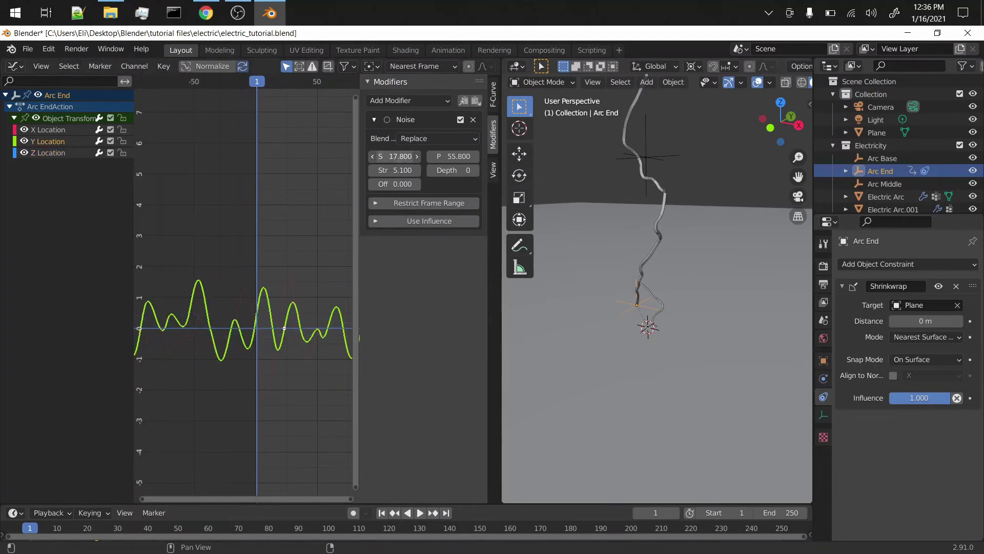
pyautogui.click(461, 119)
pyautogui.click(48, 130)
pyautogui.moveTo(399, 158); pyautogui.dragTo(435, 157)
pyautogui.press('space')
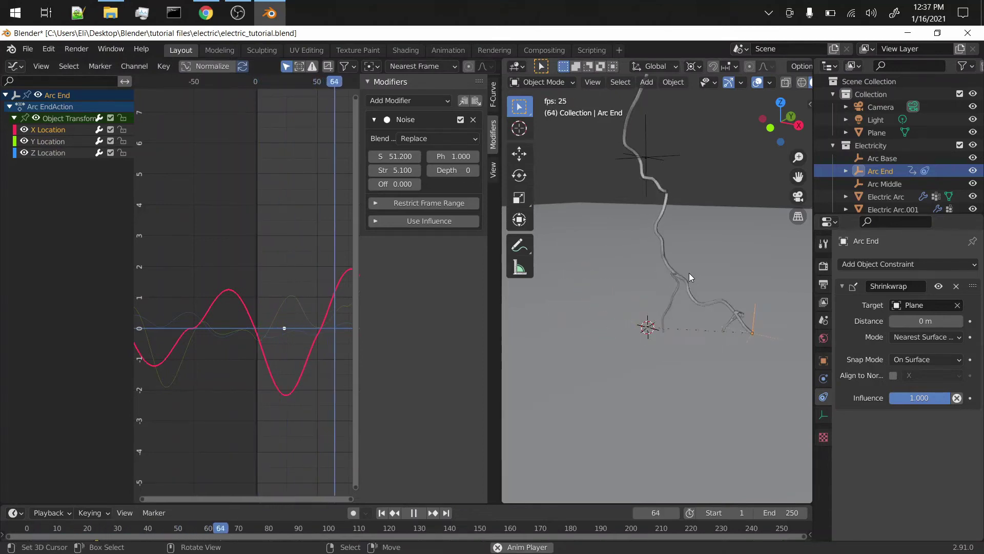
pyautogui.press('space')
pyautogui.hotkey('shift', 'Left')
pyautogui.moveTo(555, 227); pyautogui.dragTo(695, 209, button='middle')
pyautogui.click(650, 214)
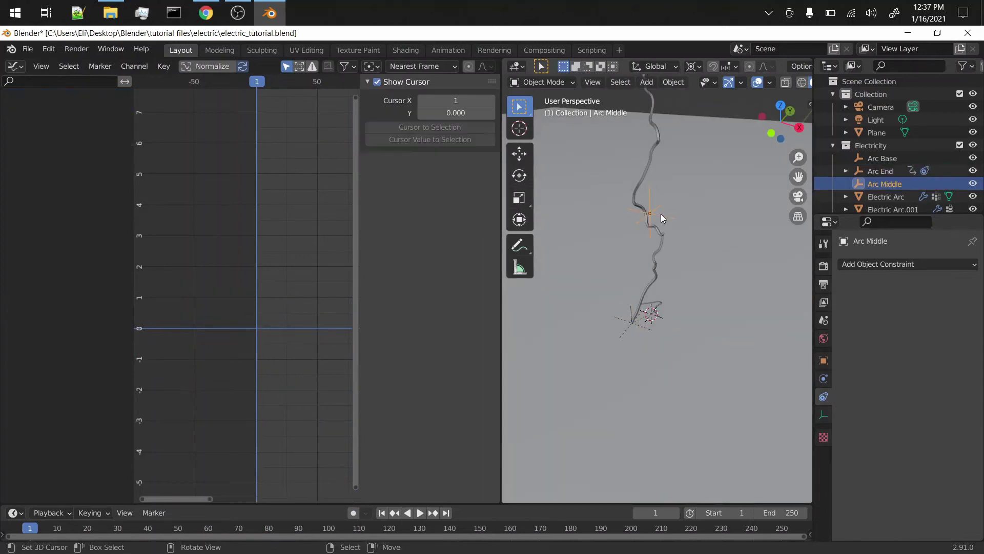
pyautogui.press('g')
pyautogui.rightClick(680, 179)
# Select the Arc Base empty at the top of the arc and insert a Location keyframe at frame 1.
pyautogui.click(662, 150)
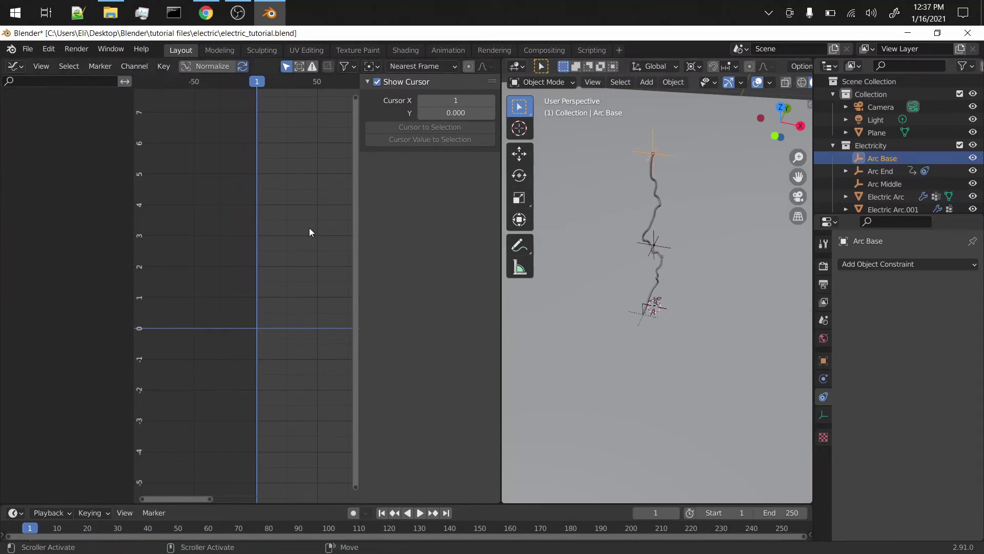
pyautogui.press('n')
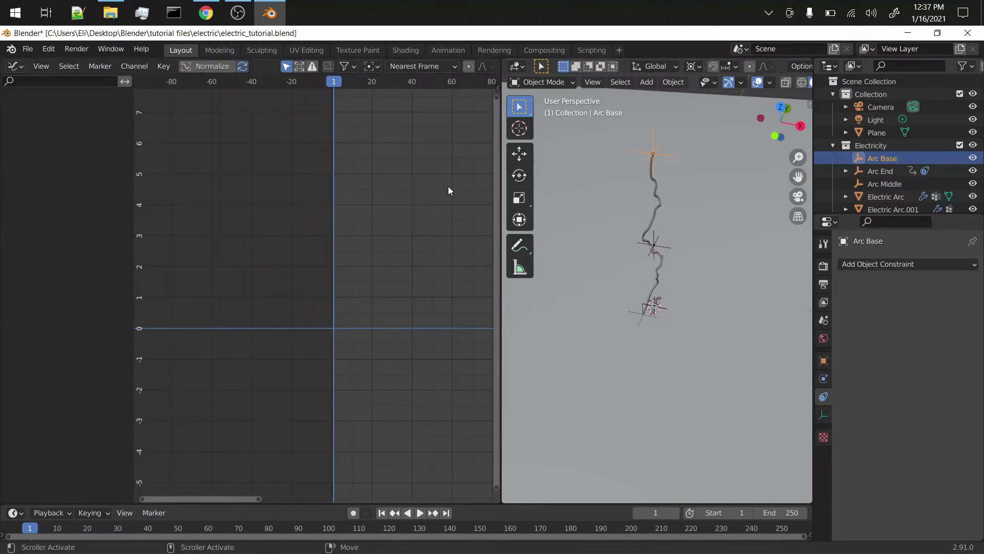
pyautogui.press('i')
pyautogui.click(682, 219)
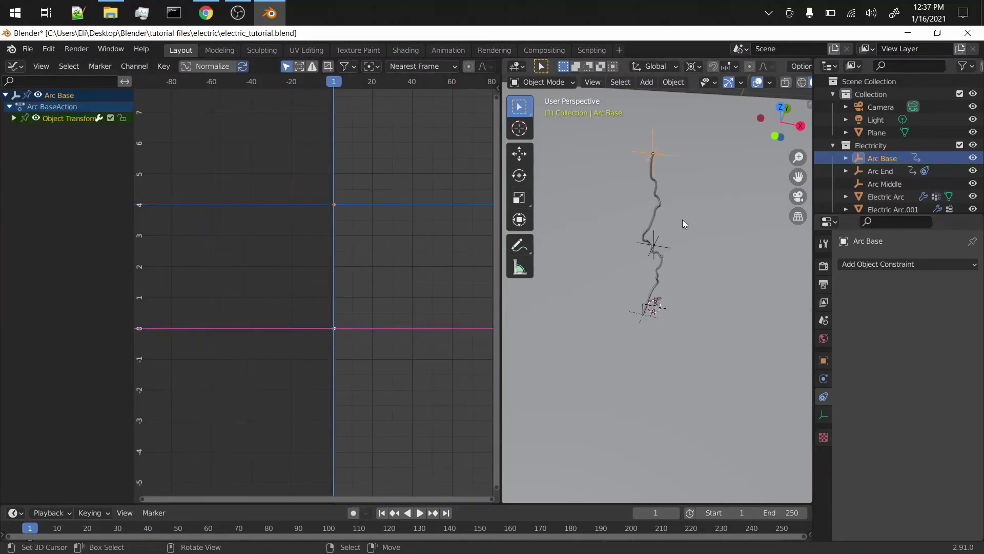
pyautogui.moveTo(384, 290); pyautogui.dragTo(218, 290, button='middle')
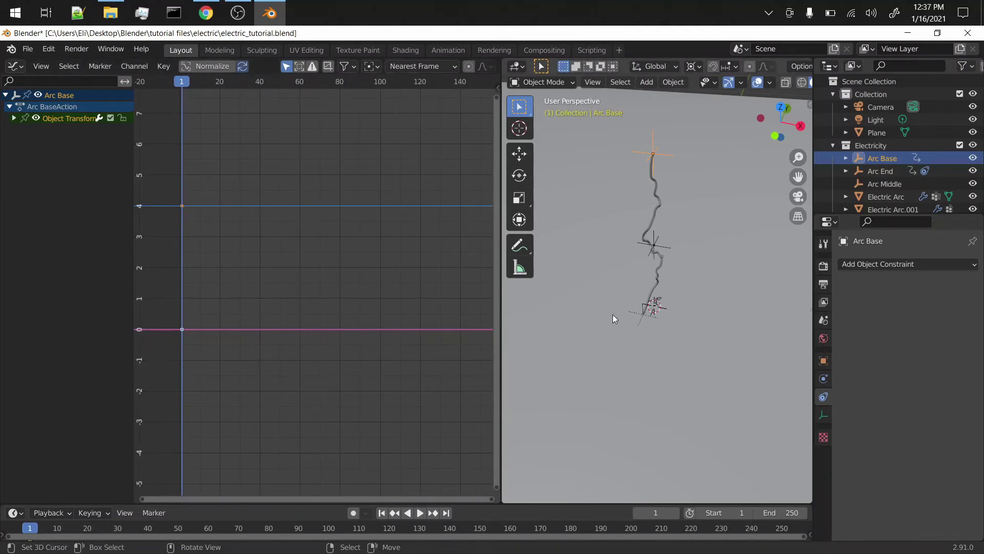
# Add a Noise modifier to the X Location curve of Arc Base.
pyautogui.press('n')
pyautogui.click(420, 98)
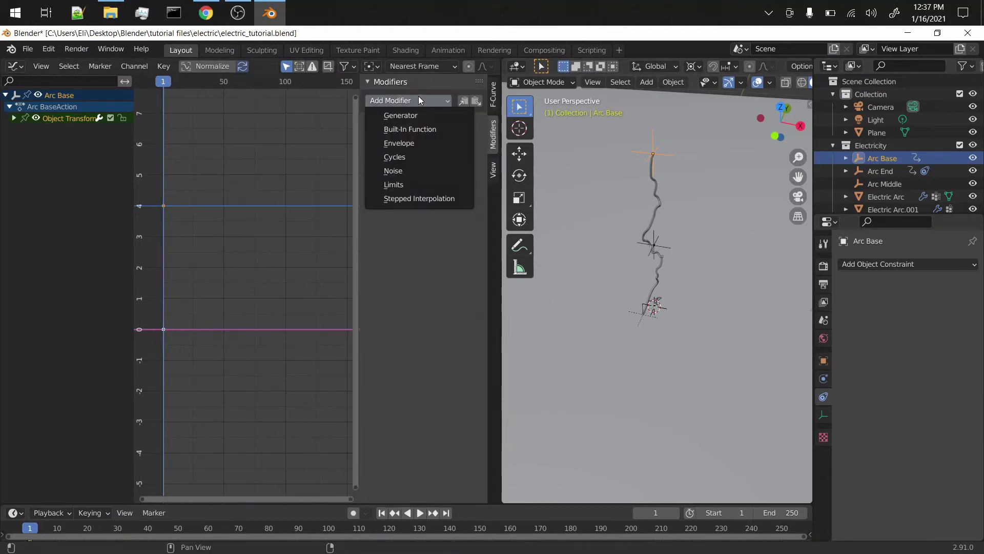
pyautogui.click(404, 171)
pyautogui.scroll(4, 251, 337)
# Set the scale of Arc Base's X Location noise to 50 and its strength to 7.
pyautogui.click(388, 156)
pyautogui.write('20.7')
pyautogui.press('Return')
pyautogui.press('Return')
pyautogui.click(390, 171)
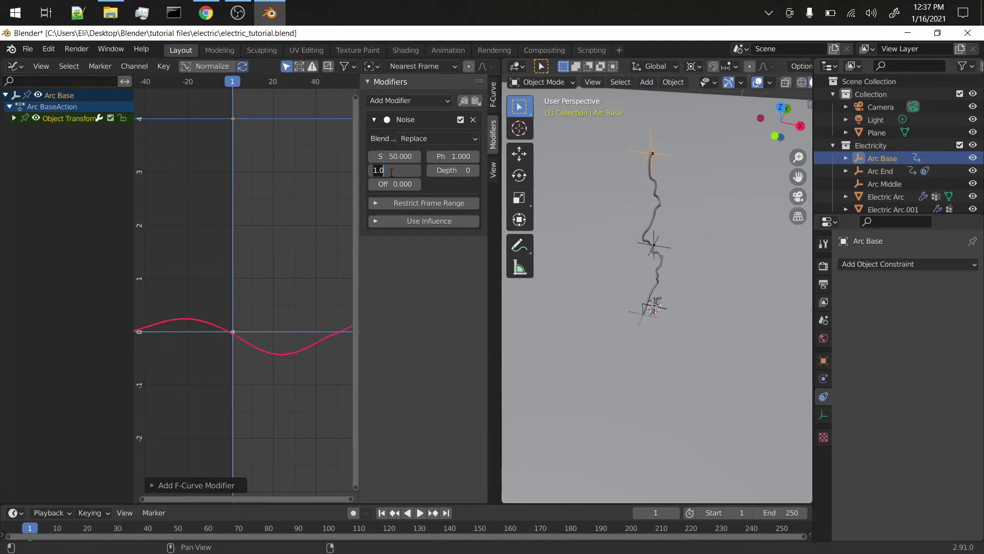
pyautogui.write('7')
pyautogui.press('Return')
pyautogui.scroll(-5, 227, 302)
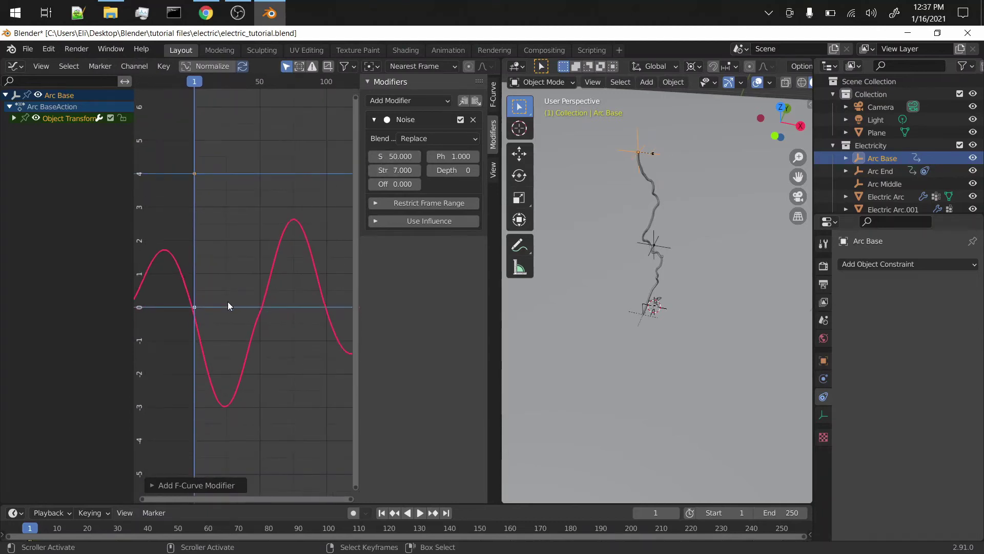
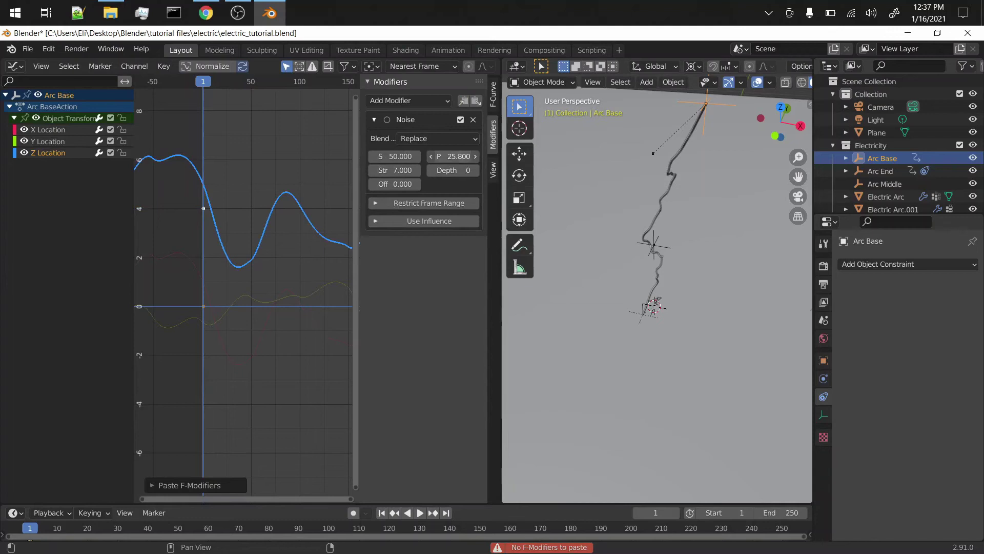
# Set the phase of Arc Base's Z Location noise to -114.5, save the file and play the animation.
pyautogui.moveTo(441, 156); pyautogui.dragTo(370, 156)
pyautogui.hotkey('ctrl', 's')
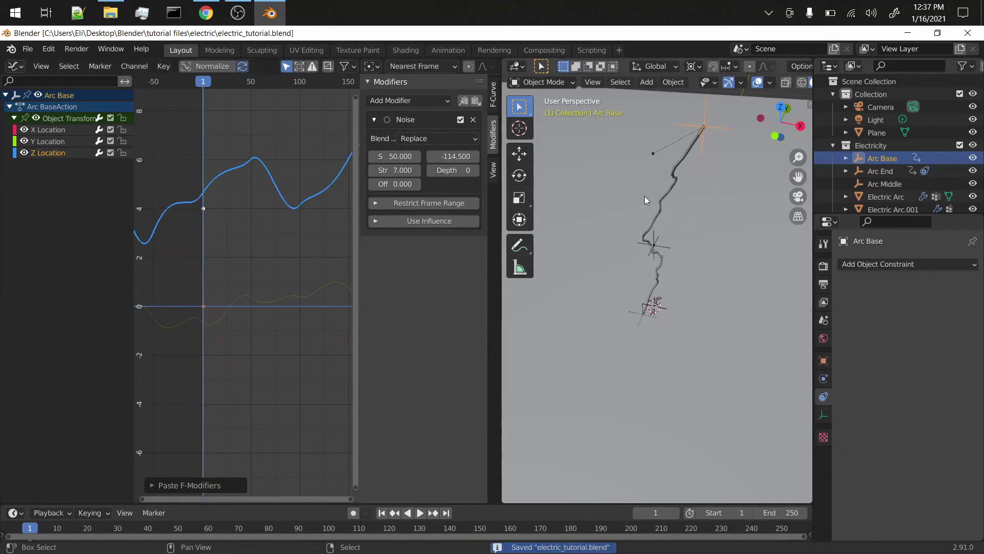
pyautogui.press('space')
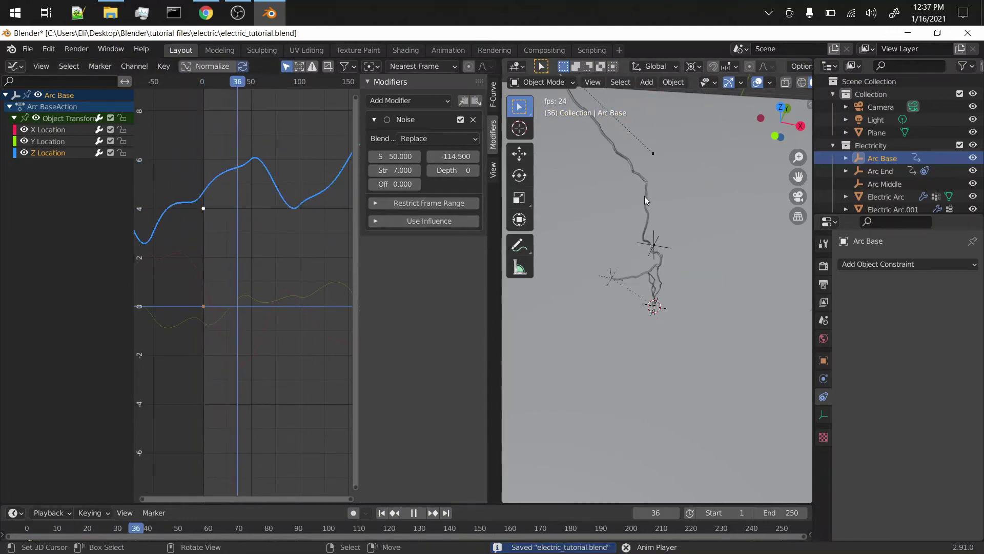
# Remove the Noise modifier from Arc Base's Z Location curve and play the animation briefly.
pyautogui.press('Escape')
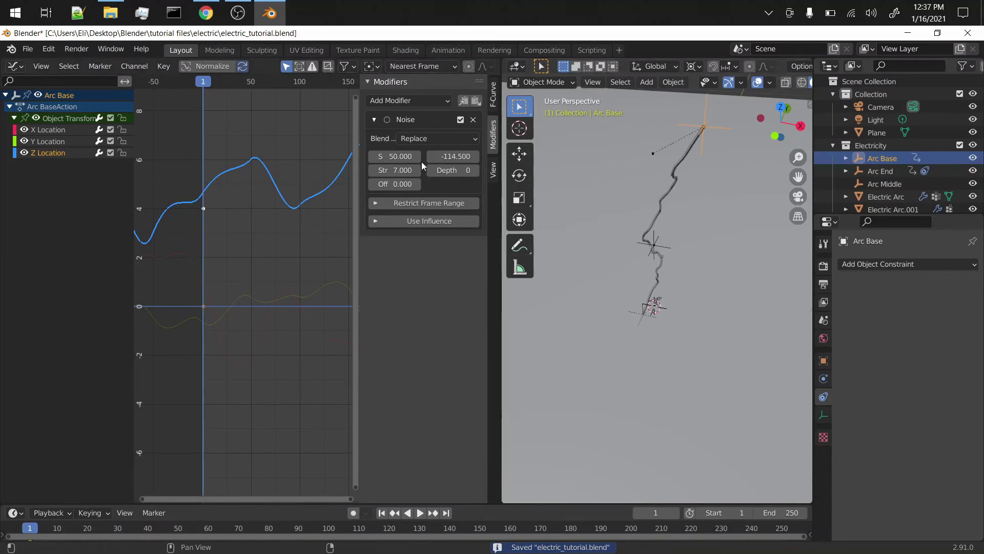
pyautogui.moveTo(395, 170); pyautogui.dragTo(382, 170)
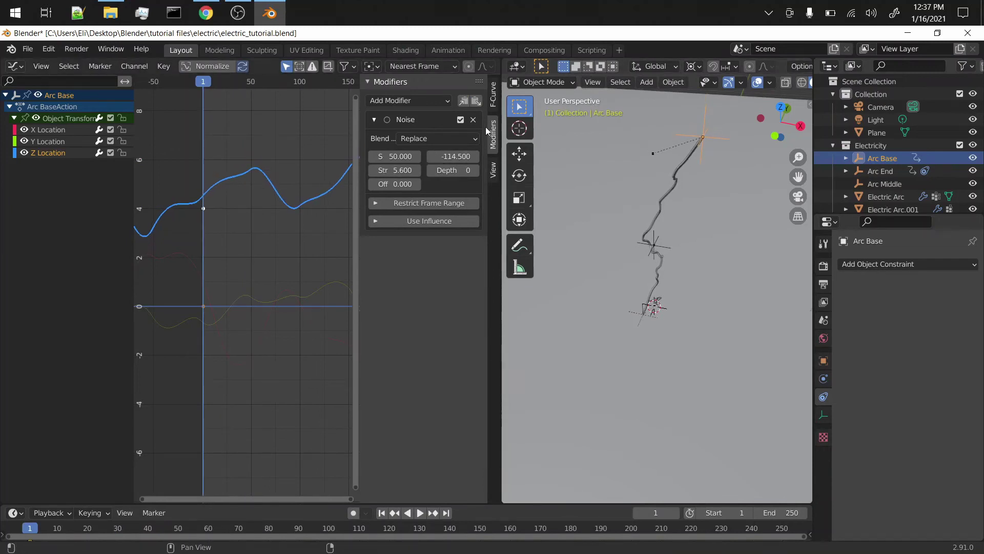
pyautogui.click(474, 120)
pyautogui.press('space')
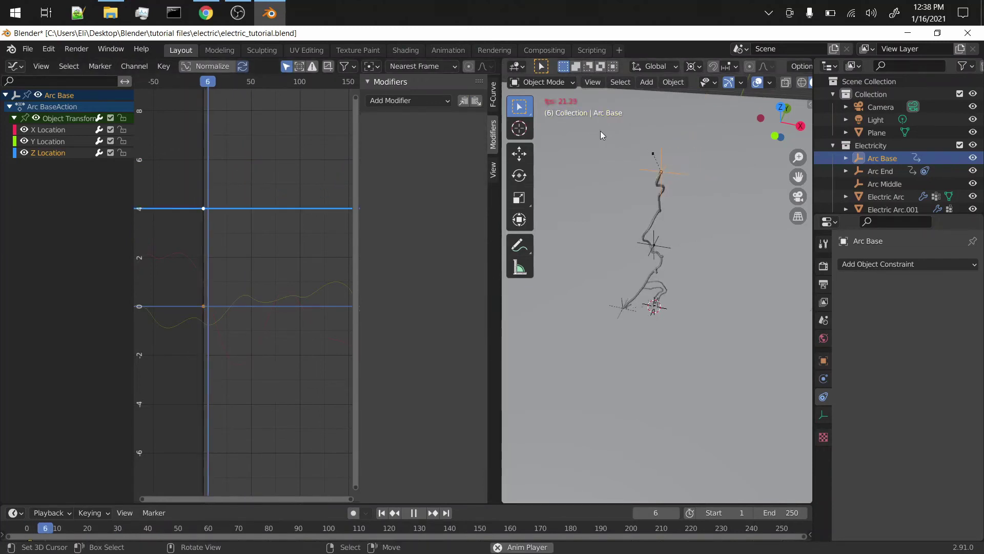
pyautogui.press('Escape')
# Select the Arc Middle empty at the centre of the arc and insert a Location keyframe at frame 1.
pyautogui.click(655, 246)
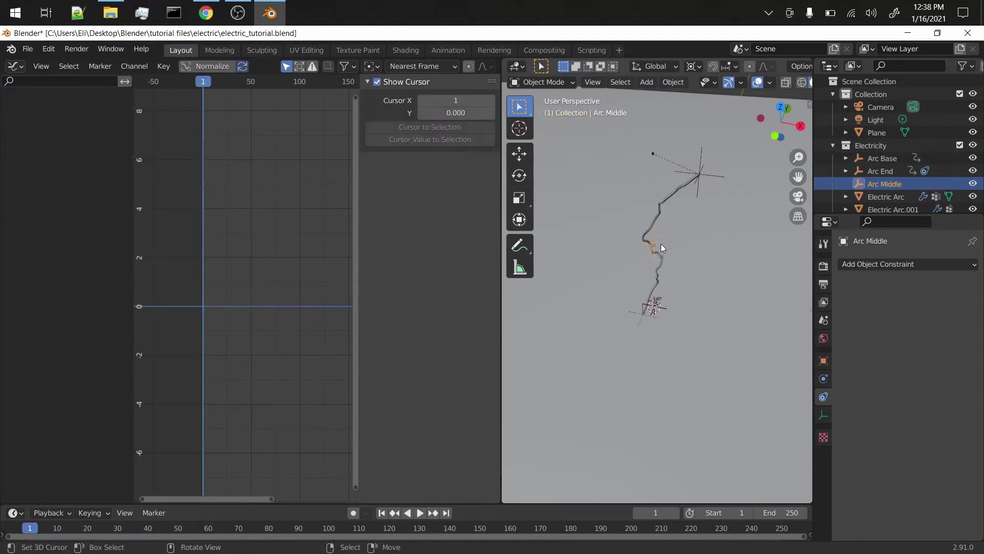
pyautogui.press('g')
pyautogui.press('Escape')
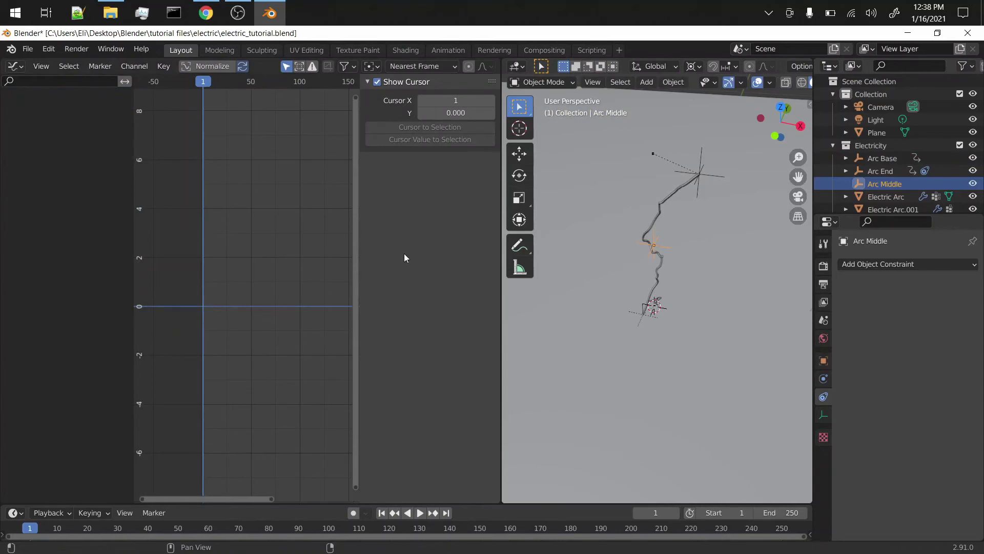
pyautogui.press('i')
pyautogui.click(608, 251)
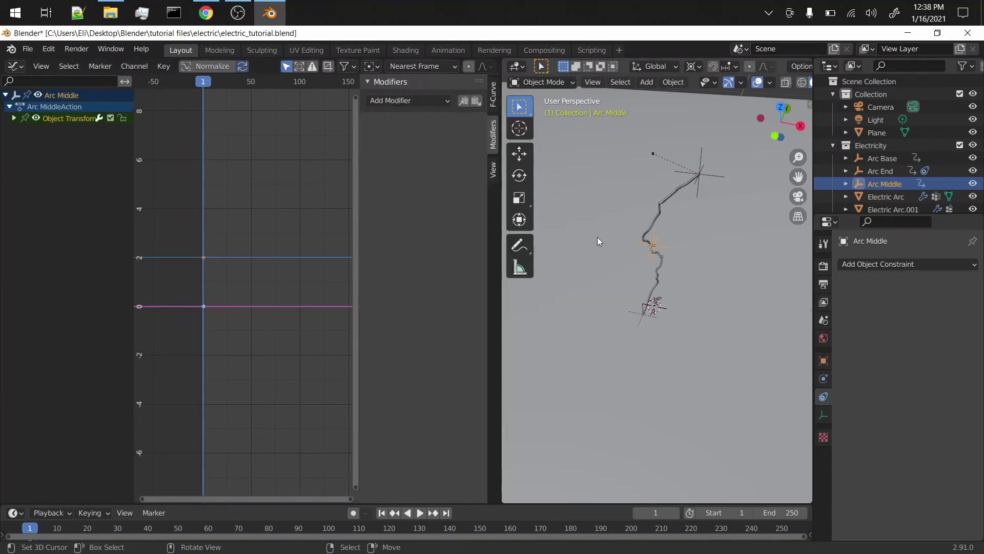
# Add a Noise modifier to Arc Middle's X Location curve and preview the animation.
pyautogui.click(419, 100)
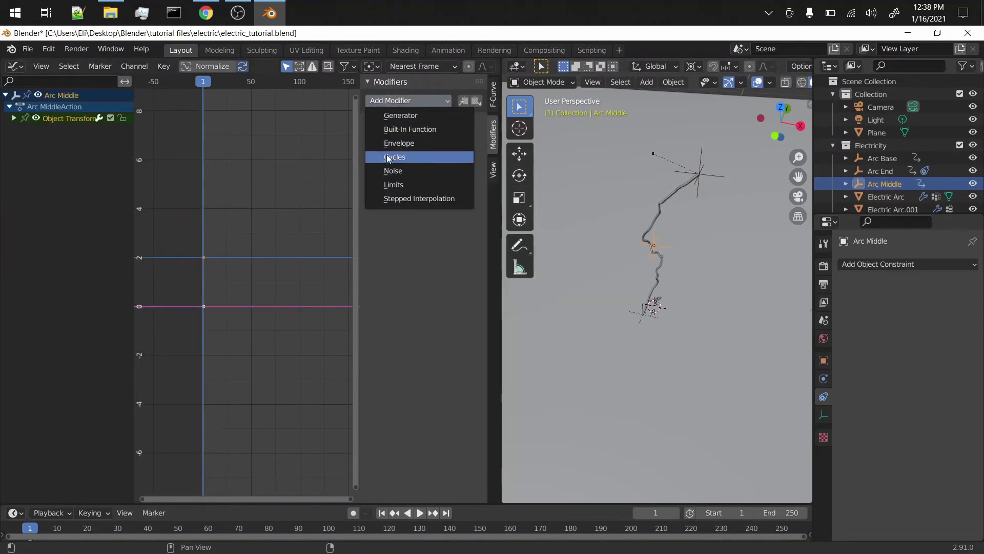
pyautogui.click(401, 166)
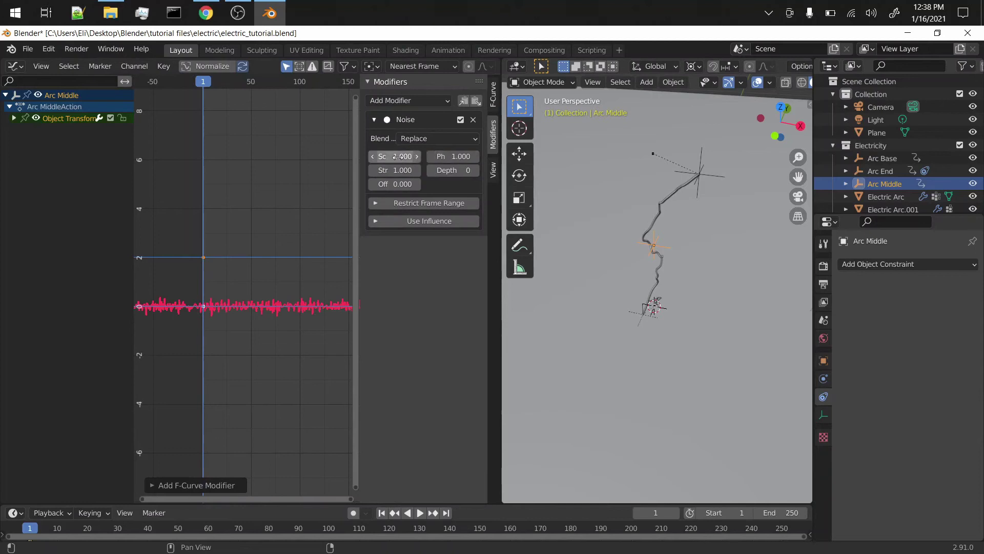
pyautogui.press('space')
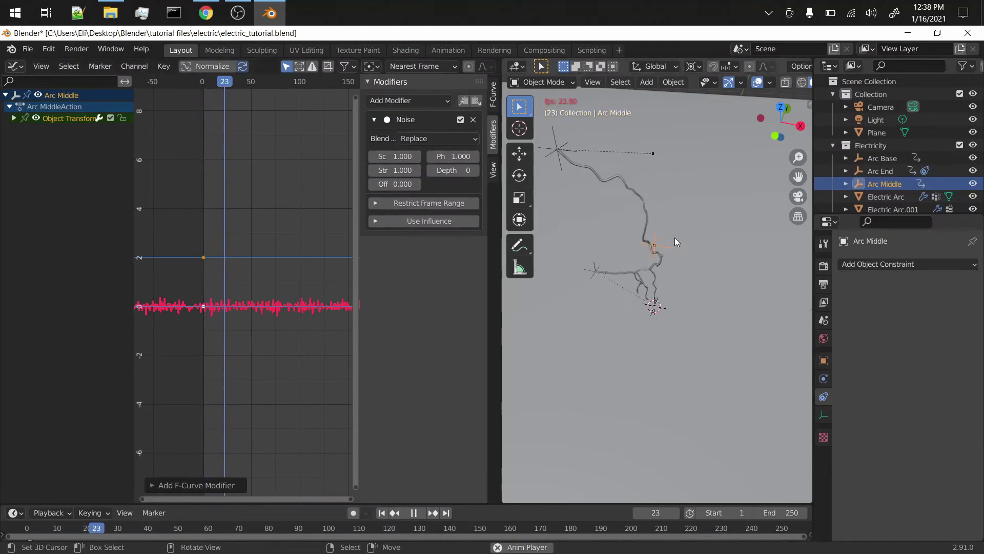
pyautogui.press('space')
# Set Arc Middle's X Location noise strength to 7.9, preview the motion, and set the phase to -27.6.
pyautogui.moveTo(391, 170); pyautogui.dragTo(436, 170)
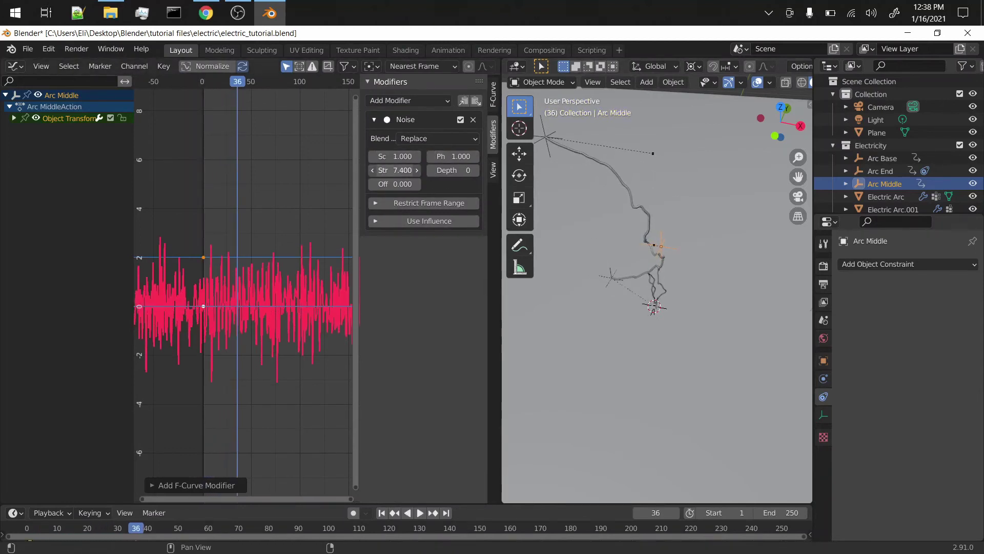
pyautogui.press('space')
pyautogui.press('space')
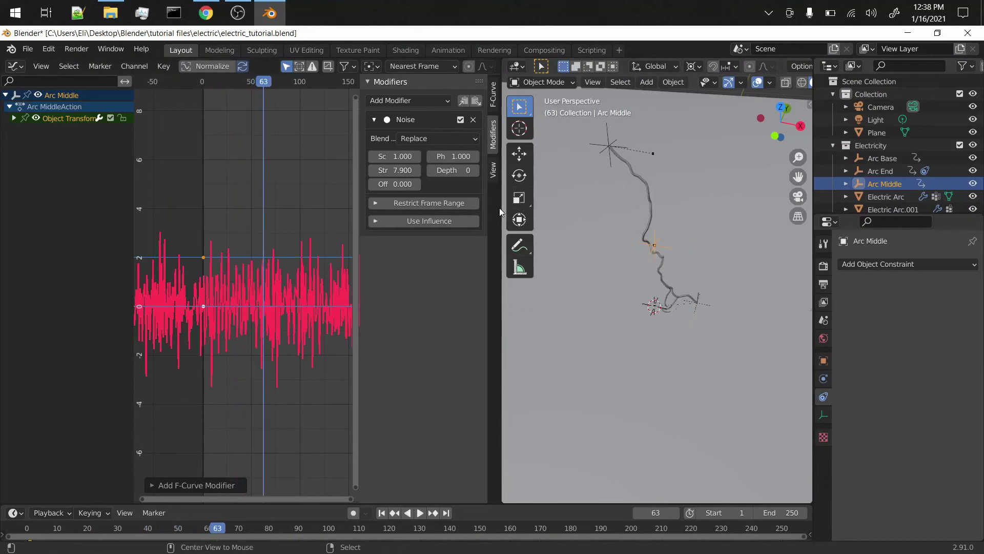
pyautogui.moveTo(454, 156); pyautogui.dragTo(430, 156)
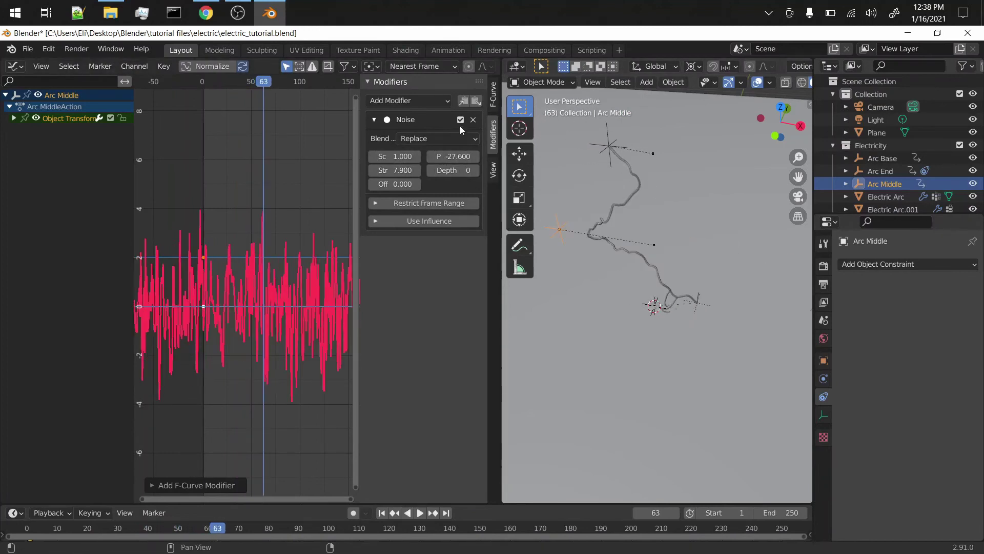
# Copy the X Location Noise modifier onto Arc Middle's Y Location curve and set its phase to -23.9.
pyautogui.click(14, 118)
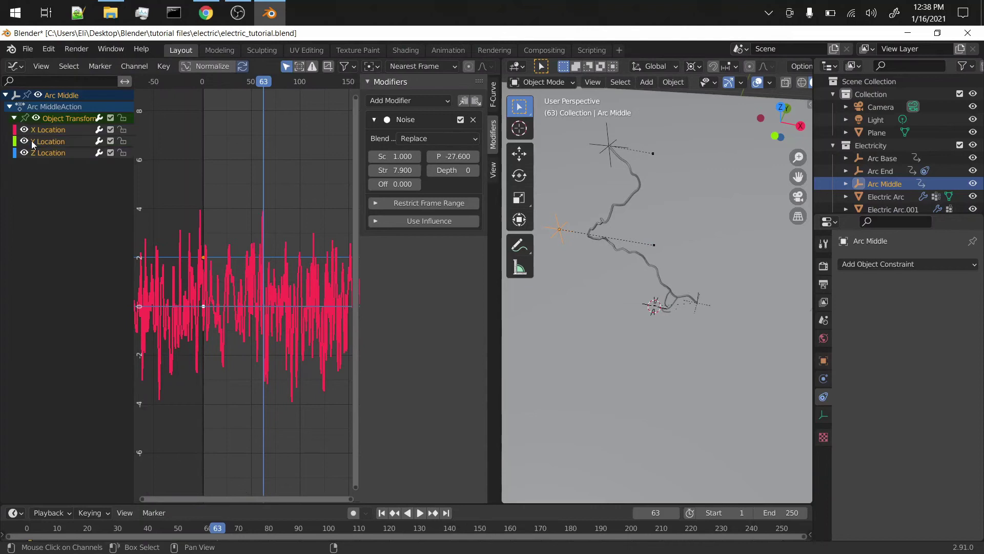
pyautogui.click(256, 128)
pyautogui.click(476, 100)
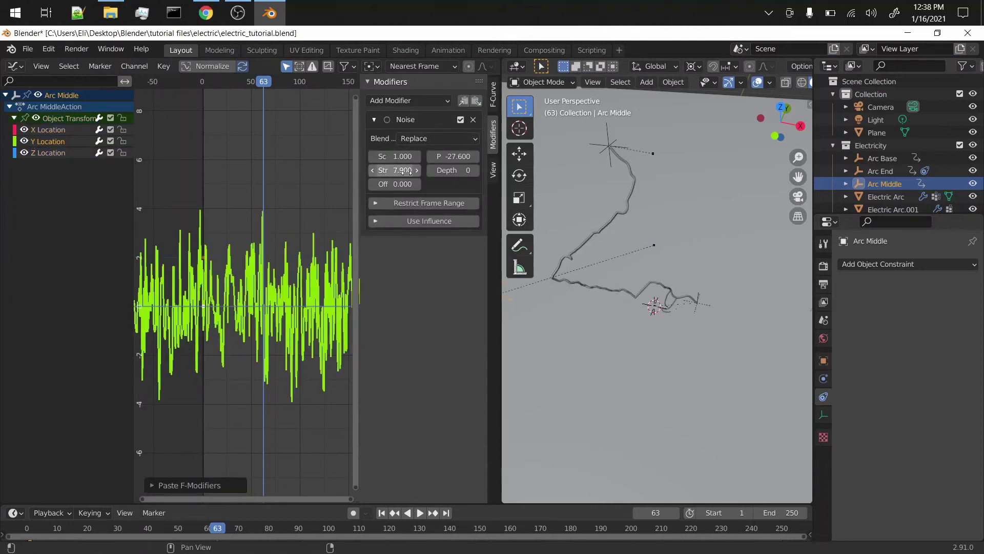
pyautogui.press('Return')
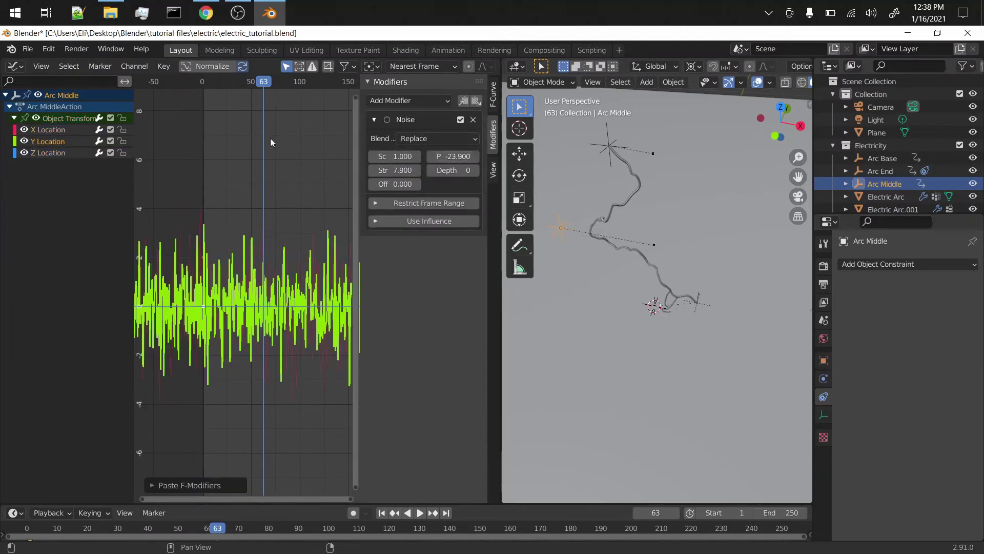
# Paste the Noise modifier onto Arc Middle's Z Location curve with phase -20.4 and strength 3.
pyautogui.click(49, 153)
pyautogui.click(475, 101)
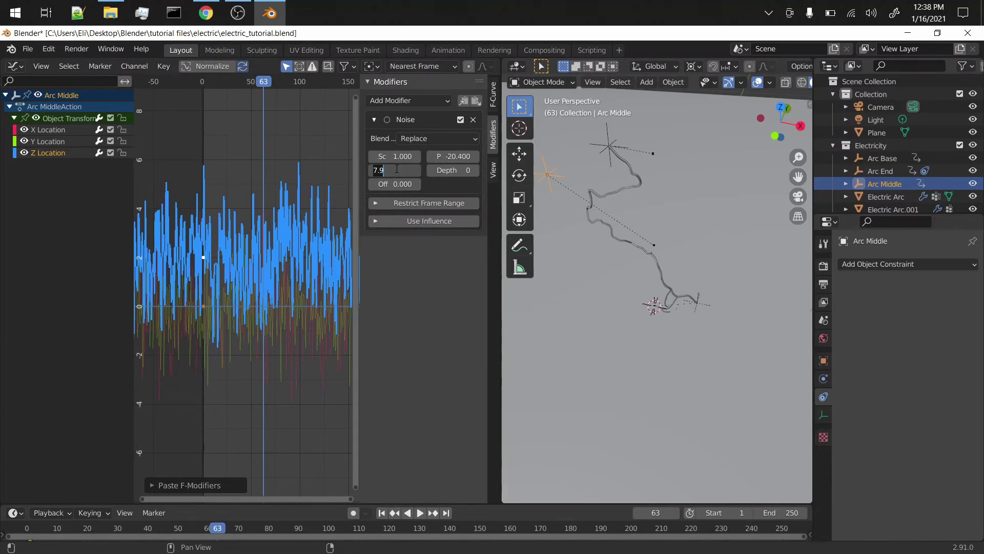
pyautogui.write('5')
pyautogui.press('Return')
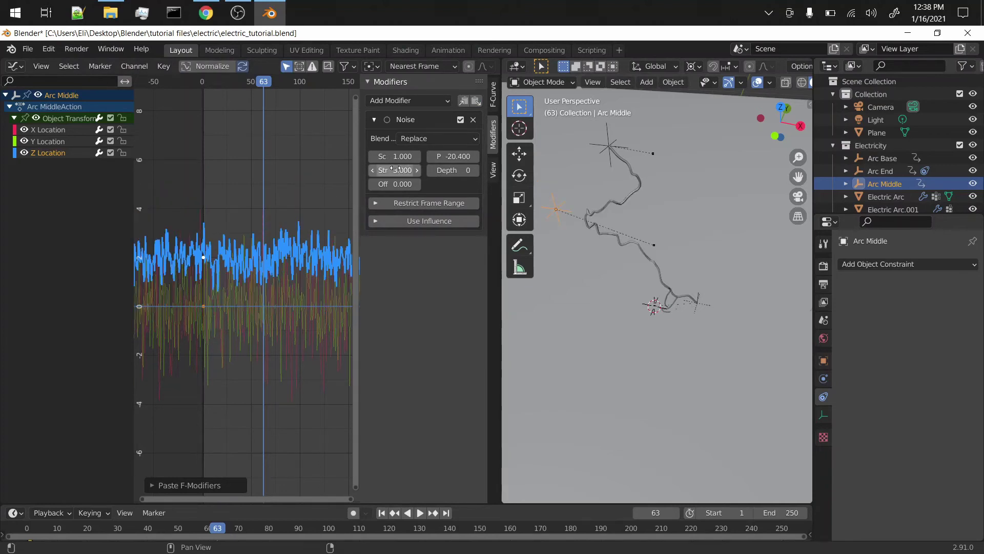
# Set the noise strength of Arc Middle's Y Location and X Location curves to 3.
pyautogui.click(56, 142)
pyautogui.press('BackSpace')
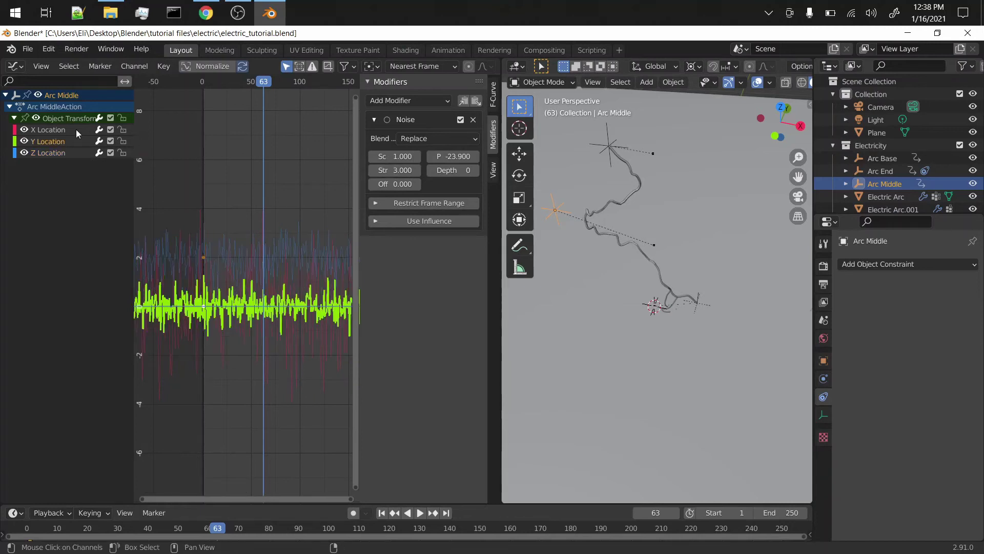
pyautogui.click(52, 130)
pyautogui.click(395, 170)
pyautogui.write('3')
pyautogui.press('Return')
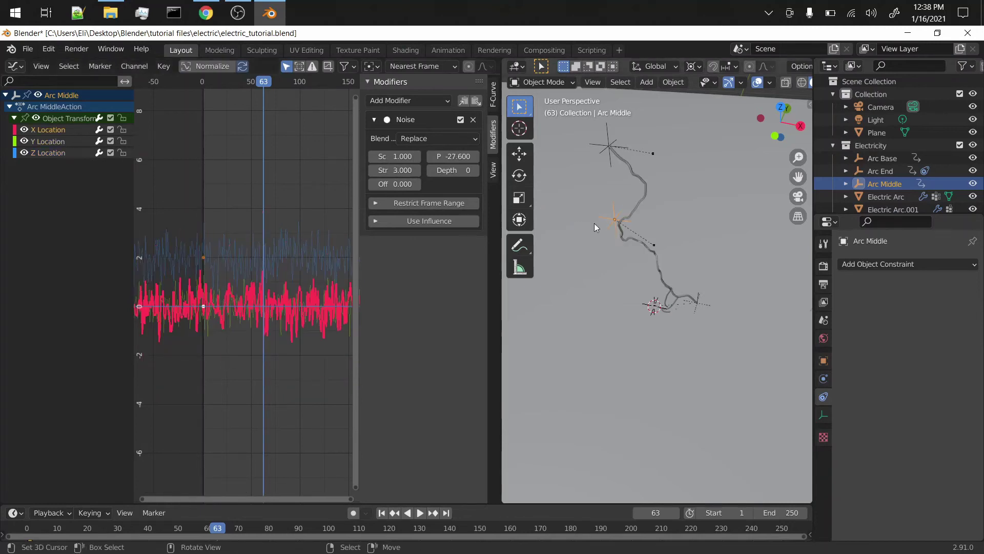
# Save the file and play the animation from frame 1, examining the moving arc from several angles.
pyautogui.hotkey('ctrl', 's')
pyautogui.hotkey('shift', 'Left')
pyautogui.press('space')
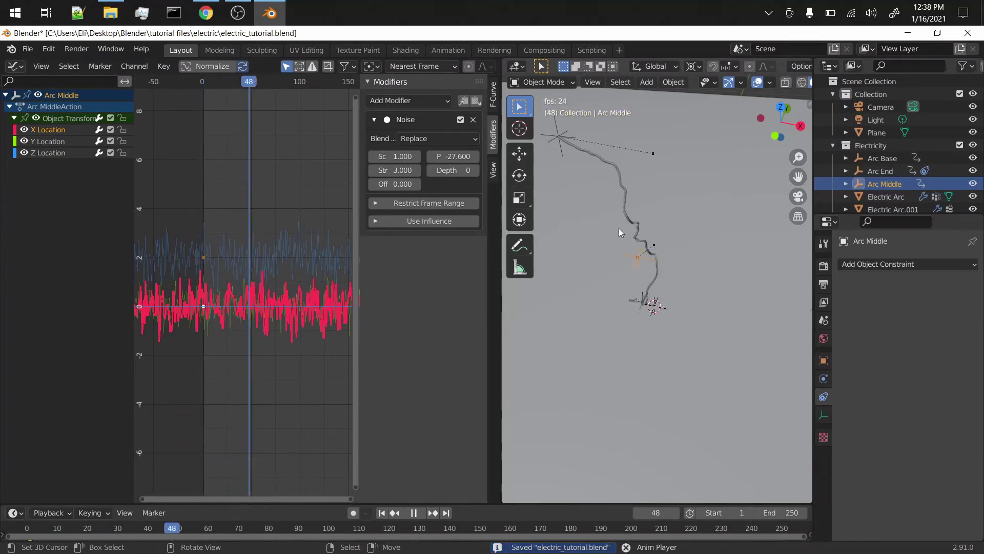
pyautogui.moveTo(620, 228); pyautogui.dragTo(678, 284, button='middle')
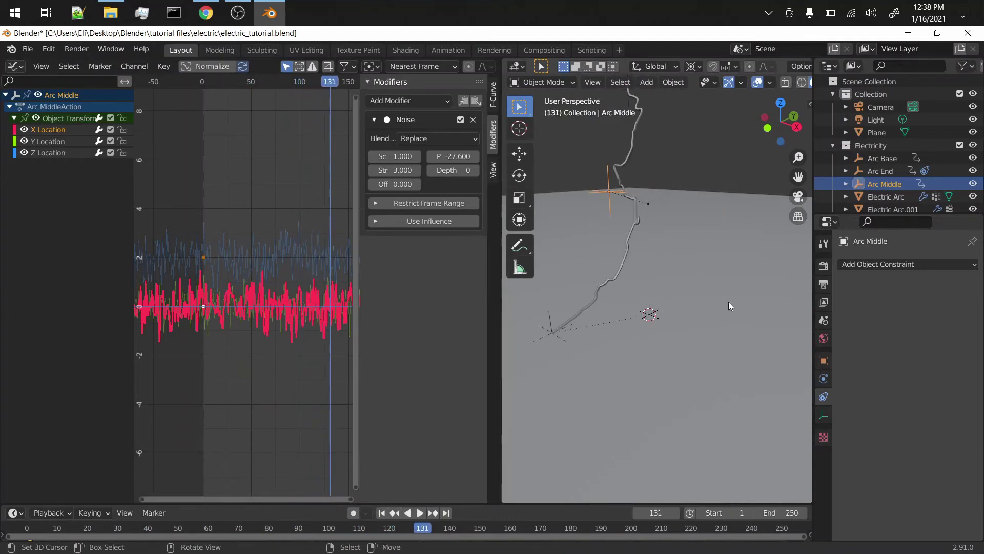
pyautogui.hotkey('shift', 'Left')
pyautogui.press('space')
pyautogui.moveTo(728, 301); pyautogui.dragTo(668, 281, button='middle')
pyautogui.press('space')
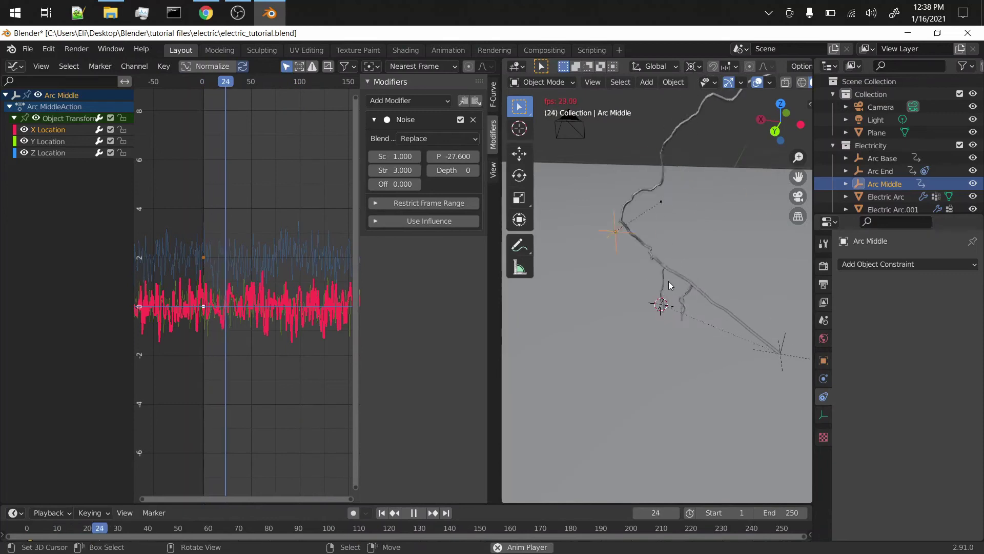
pyautogui.hotkey('shift', 'Left')
pyautogui.hotkey('ctrl', 's')
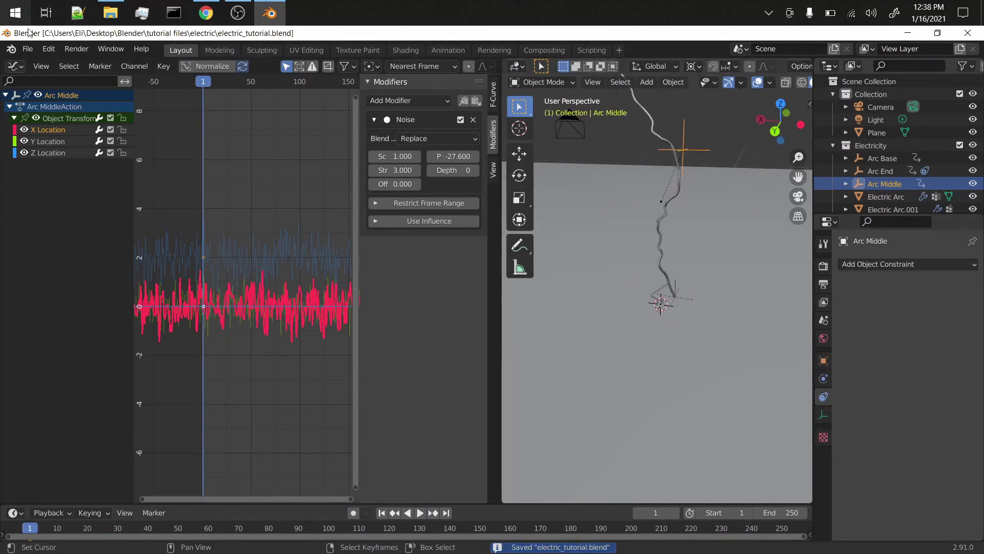
# In the Shading workspace, assign the existing material to the Electric Arc object and rename it Electric.
pyautogui.click(414, 51)
pyautogui.moveTo(479, 232); pyautogui.dragTo(483, 186, button='middle')
pyautogui.click(483, 186)
pyautogui.scroll(-3, 506, 167)
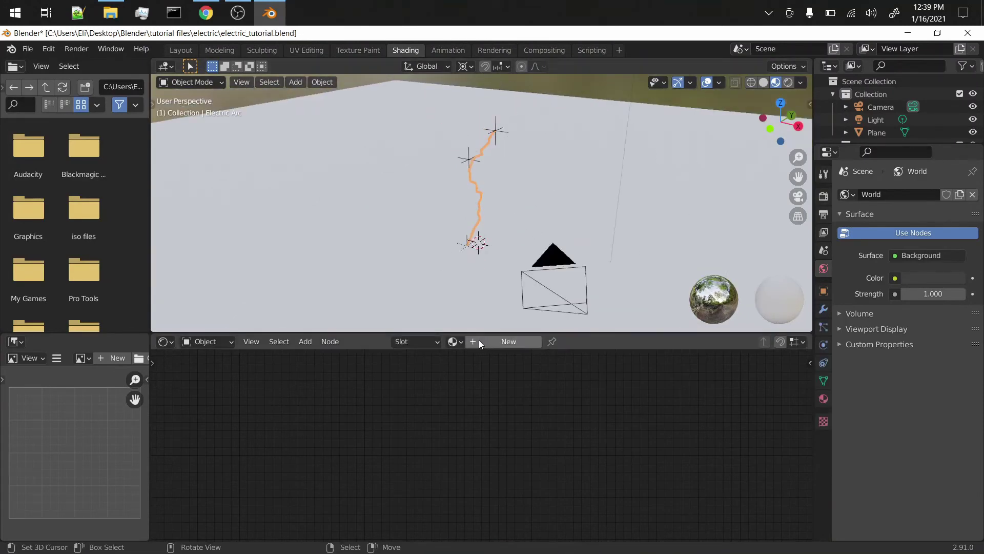
pyautogui.click(454, 342)
pyautogui.click(487, 362)
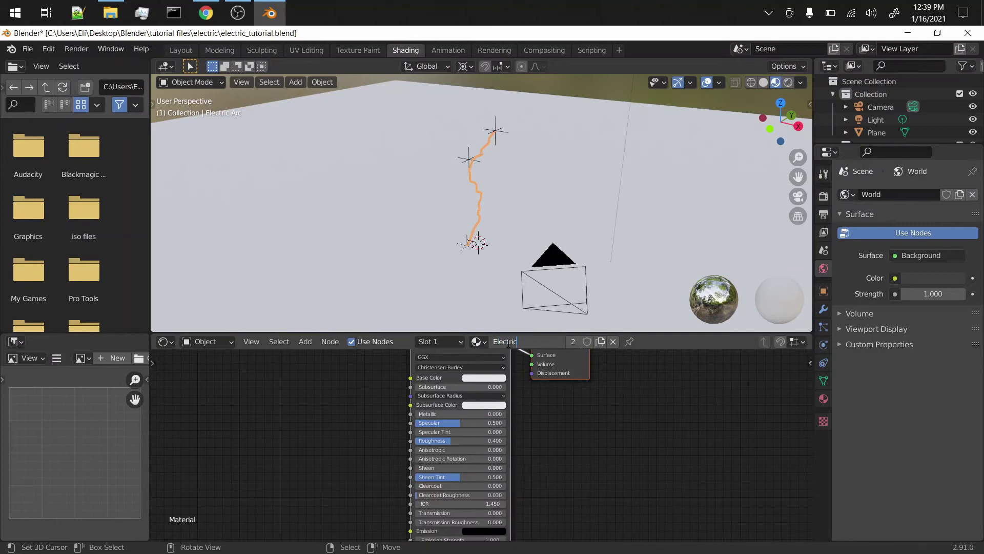
pyautogui.click(509, 342)
pyautogui.write('Electric')
pyautogui.press('Return')
# Replace the Electric material's Principled BSDF with an Emission shader connected to the Material Output's Surface.
pyautogui.moveTo(486, 344); pyautogui.dragTo(527, 413, button='middle')
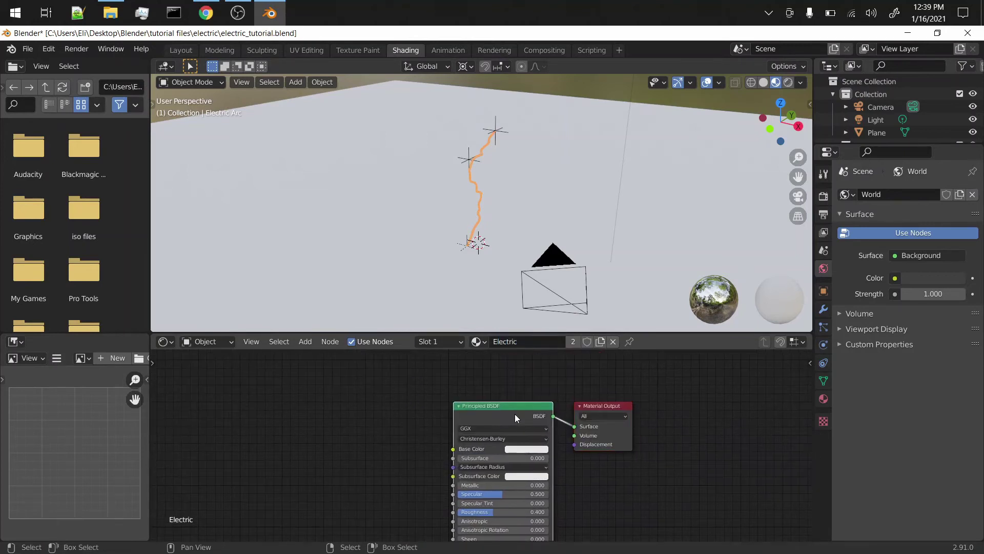
pyautogui.press('x')
pyautogui.hotkey('shift', 'a')
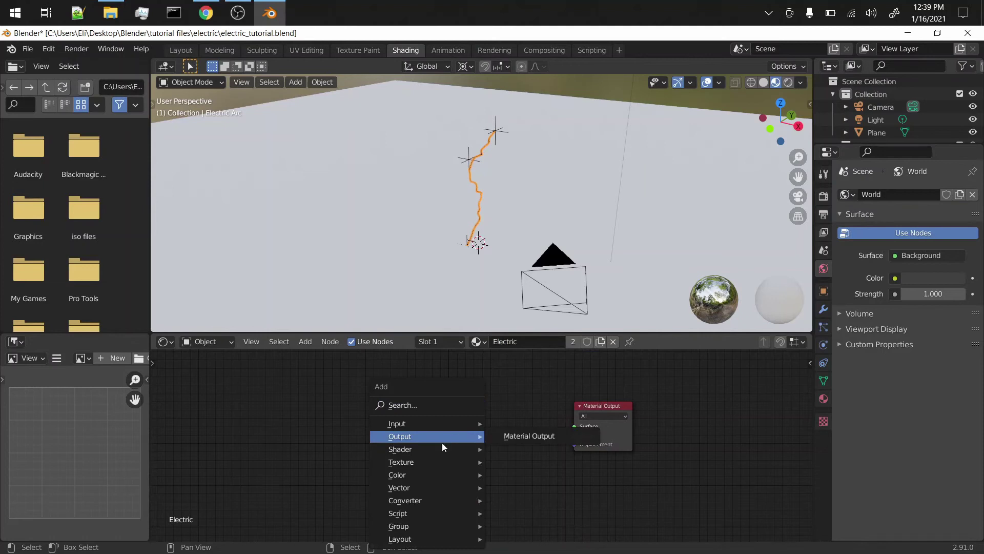
pyautogui.moveTo(446, 449)
pyautogui.click(519, 269)
pyautogui.click(464, 447)
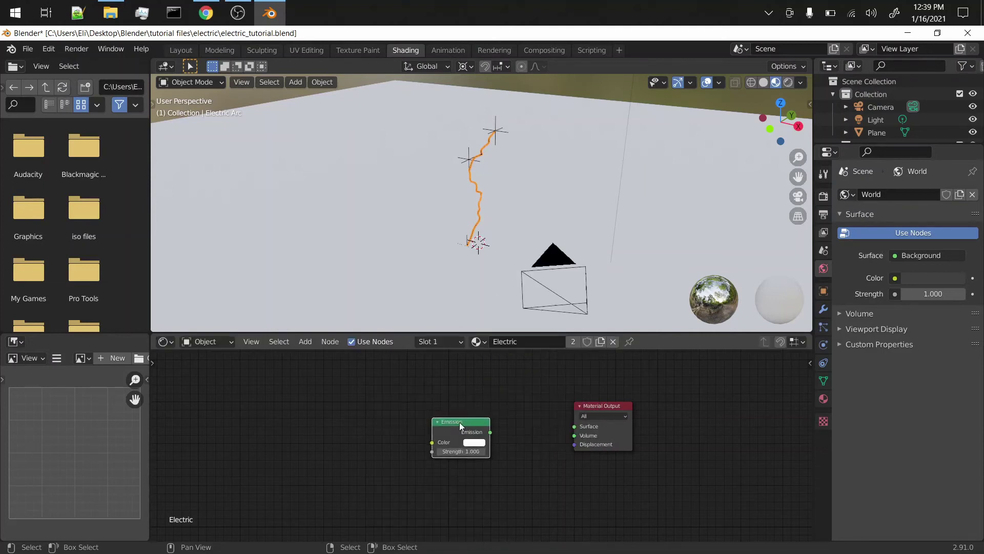
pyautogui.keyDown('ctrl'); pyautogui.keyDown('shift'); pyautogui.click(465, 452); pyautogui.keyUp('shift'); pyautogui.keyUp('ctrl')
# Set the Emission colour to a saturated blue-violet with hue about 0.723 and the strength to 200, and save the file.
pyautogui.scroll(5, 506, 488)
pyautogui.click(468, 440)
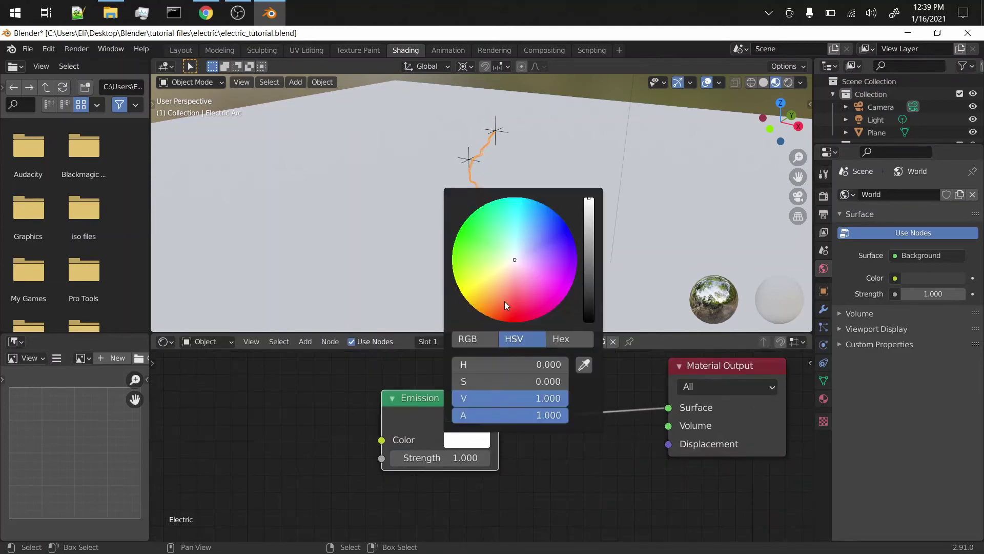
pyautogui.moveTo(572, 249); pyautogui.dragTo(575, 244)
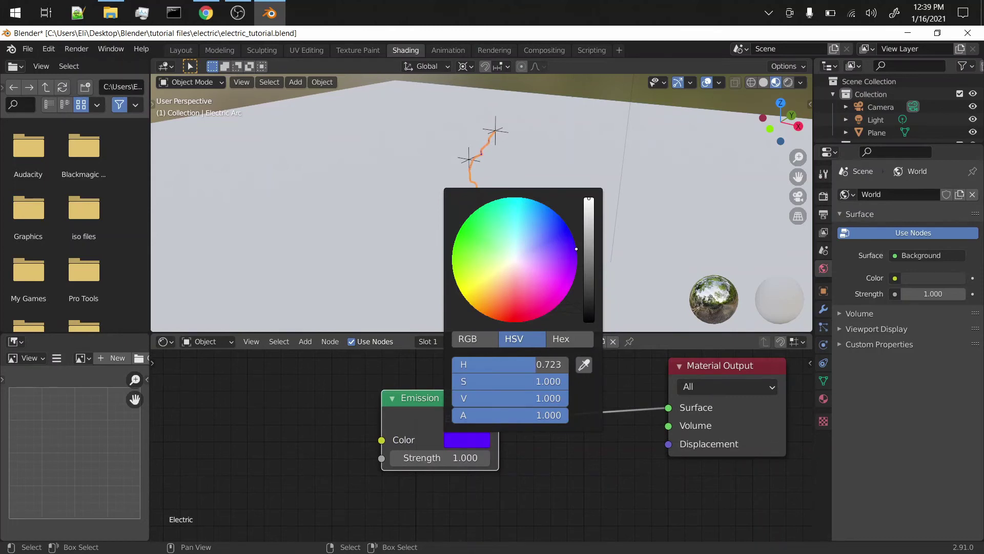
pyautogui.click(464, 441)
pyautogui.click(438, 457)
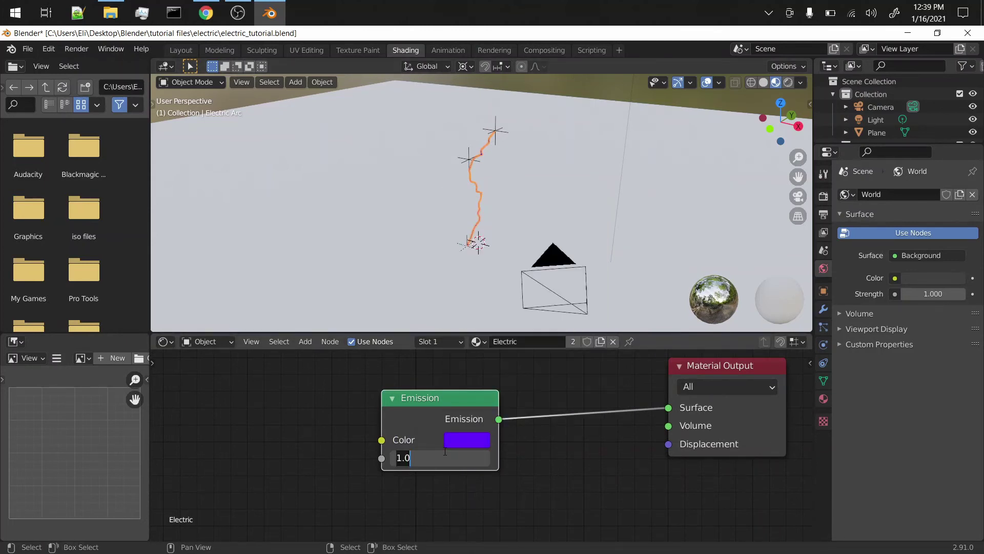
pyautogui.write('200')
pyautogui.press('Return')
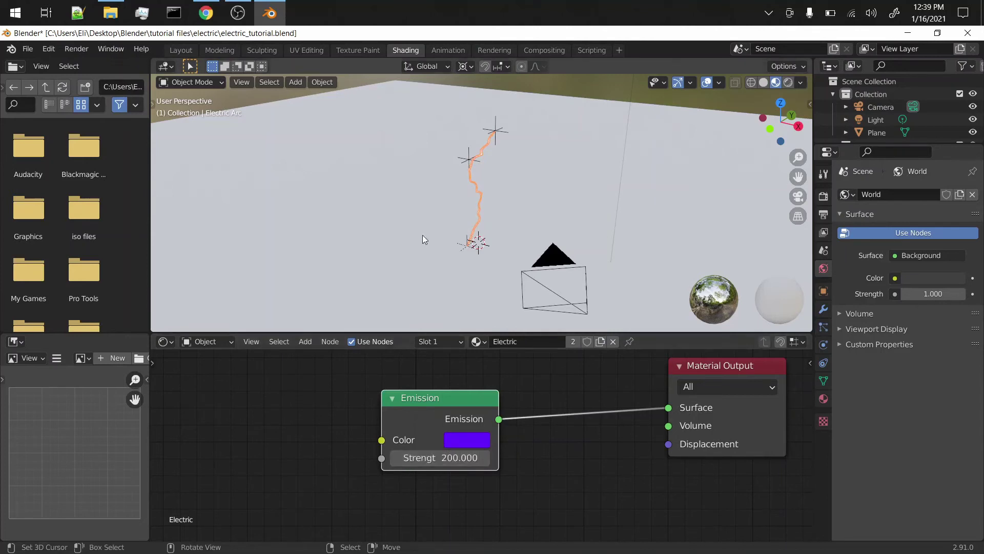
pyautogui.hotkey('ctrl', 's')
# Display the viewport in rendered shading and enable Bloom in the Eevee render settings.
pyautogui.scroll(5, 495, 205)
pyautogui.scroll(-5, 496, 210)
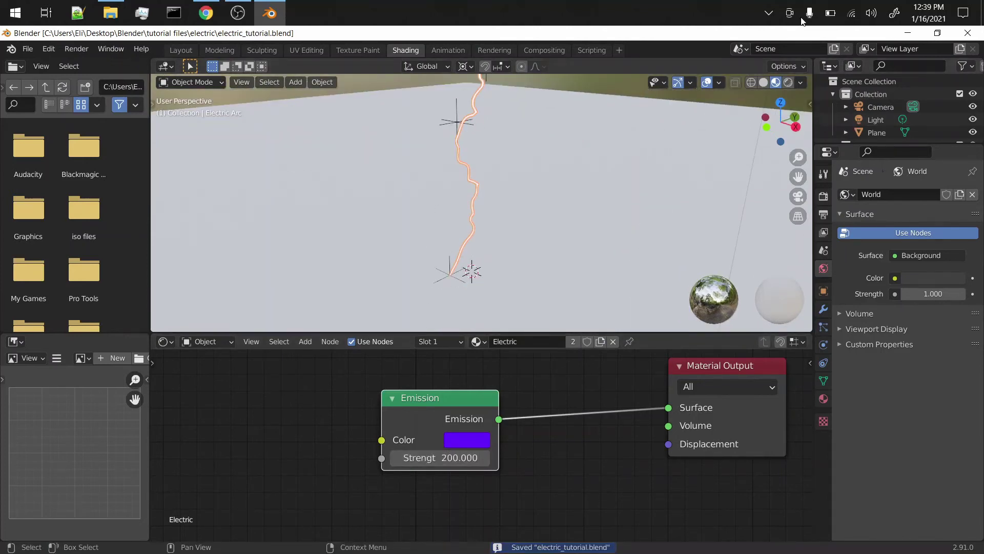
pyautogui.click(789, 82)
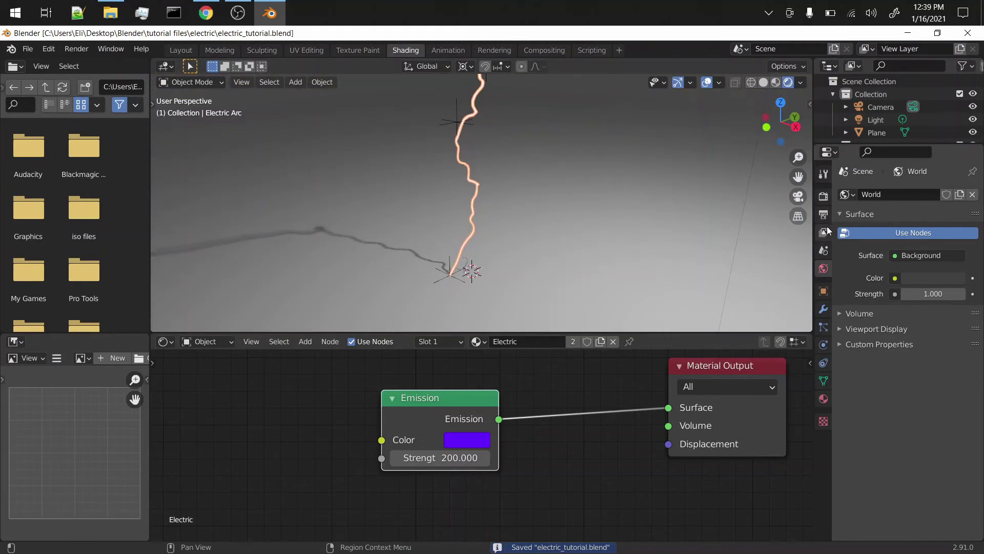
pyautogui.click(824, 197)
pyautogui.click(844, 297)
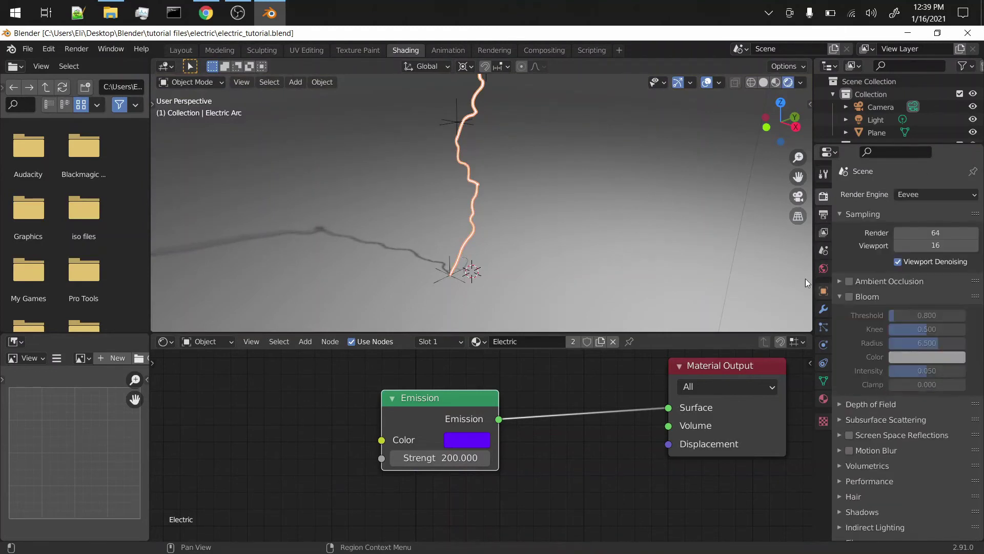
pyautogui.click(844, 296)
pyautogui.click(849, 296)
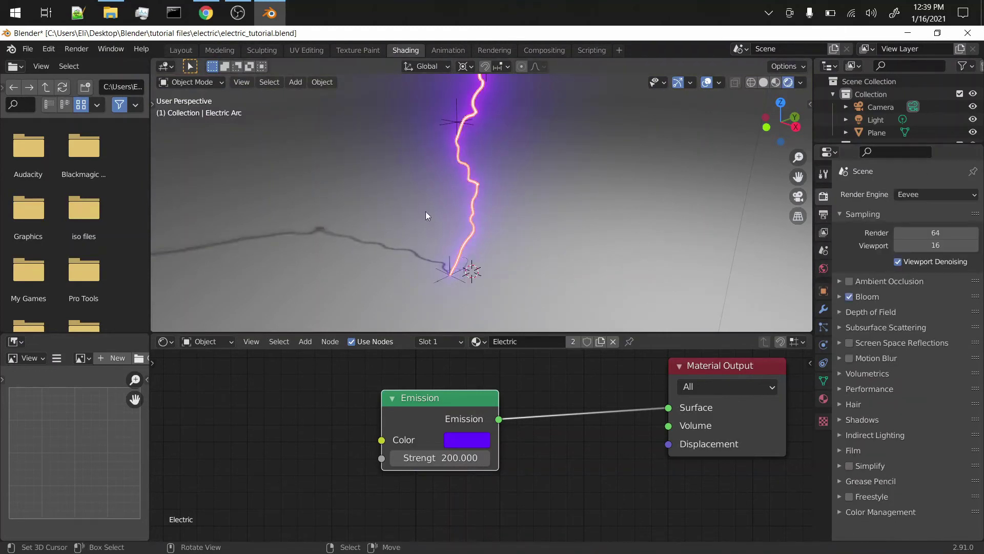
# Assign the existing Electric material to the small branch arc, Electric Arc.001, at the foot of the main arc.
pyautogui.moveTo(426, 211); pyautogui.dragTo(441, 240, button='middle')
pyautogui.press('space')
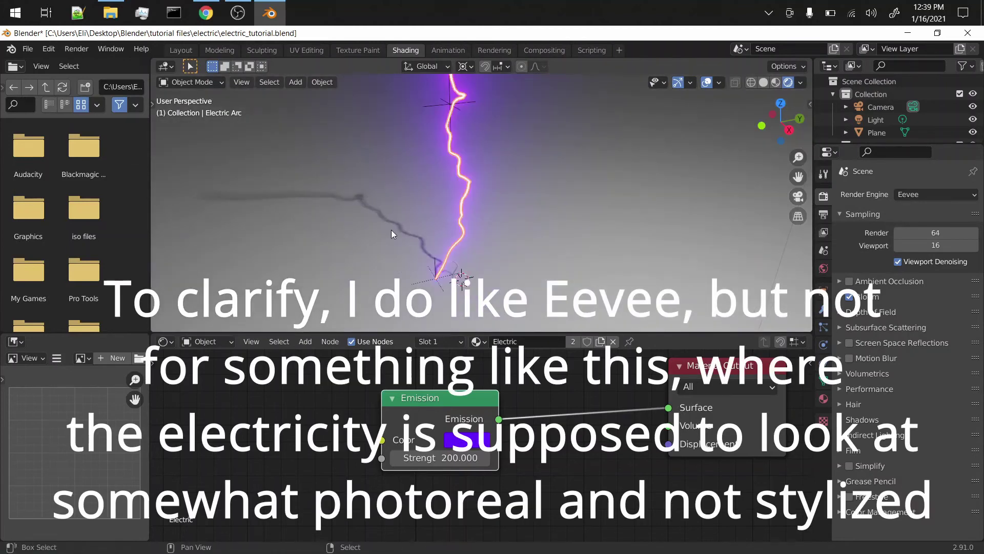
pyautogui.press('Escape')
pyautogui.click(460, 271)
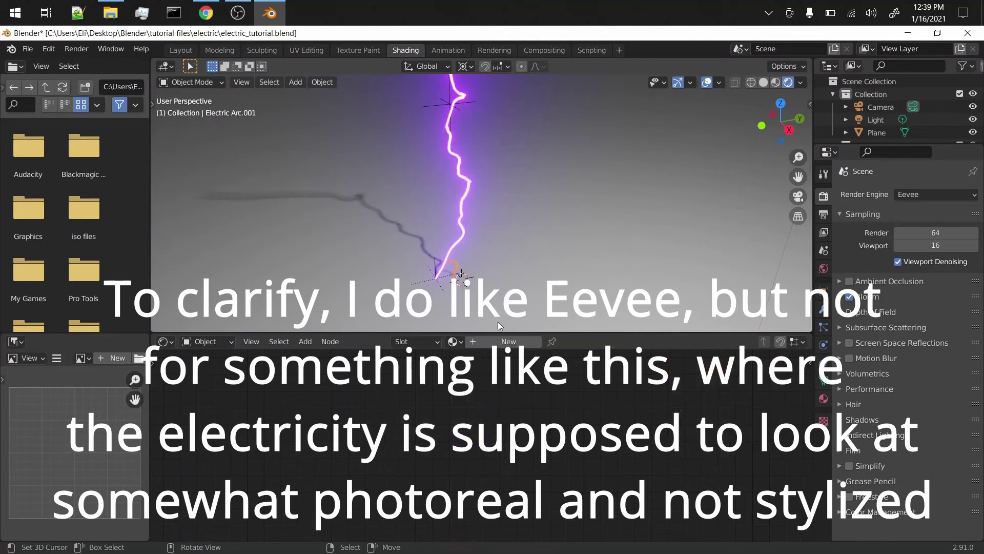
pyautogui.click(453, 342)
pyautogui.click(474, 358)
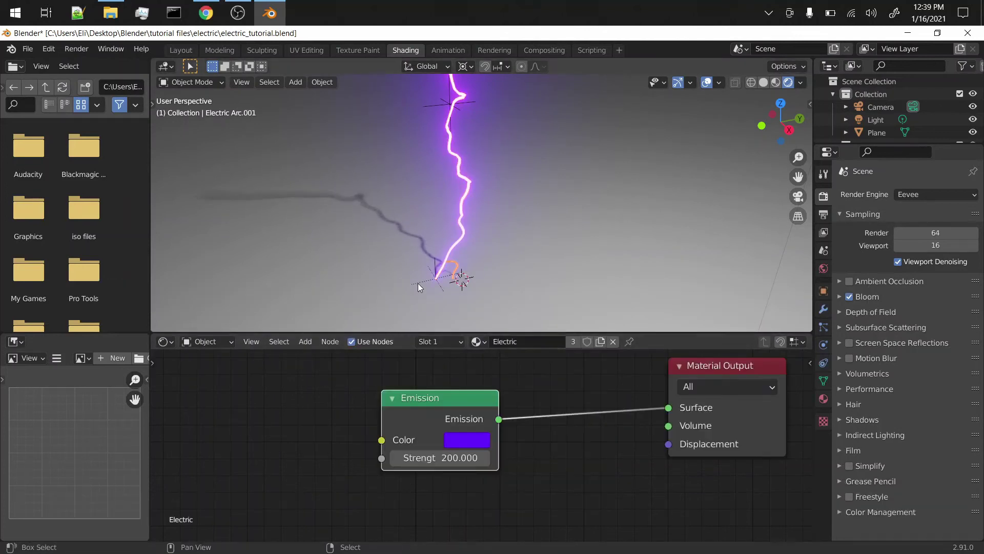
# Play the animation with viewport overlays hidden, examine the glowing arcs from other angles, and save the file.
pyautogui.press('space')
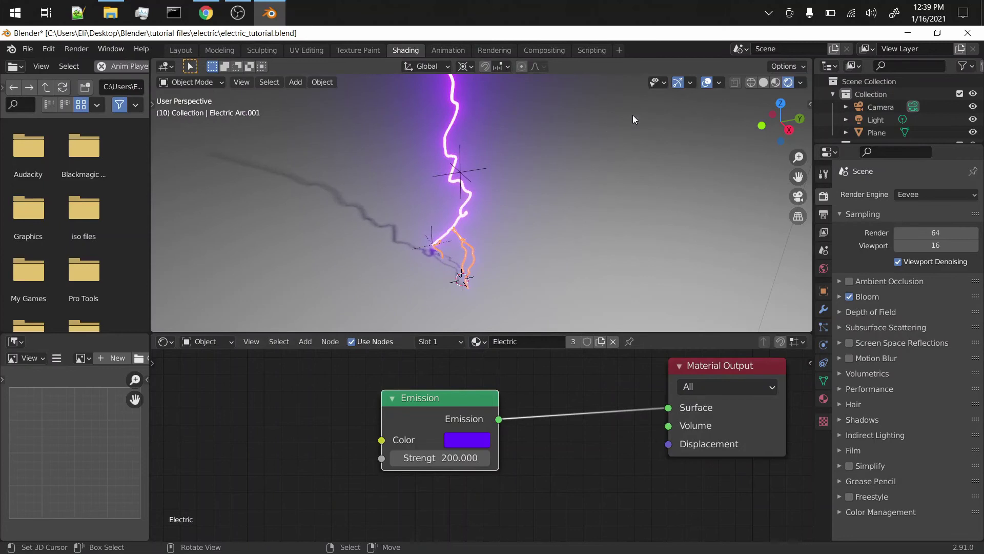
pyautogui.click(707, 83)
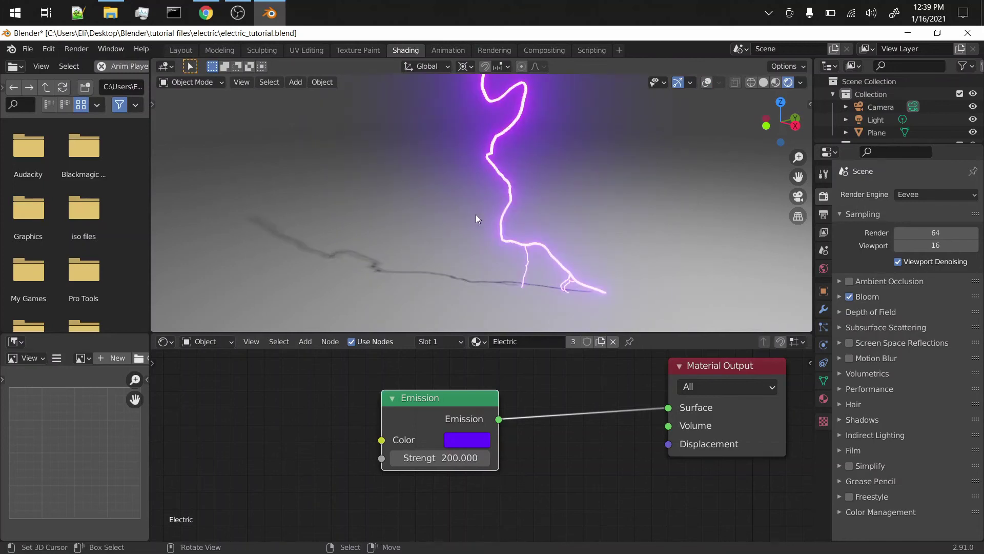
pyautogui.moveTo(477, 218); pyautogui.dragTo(572, 212, button='middle')
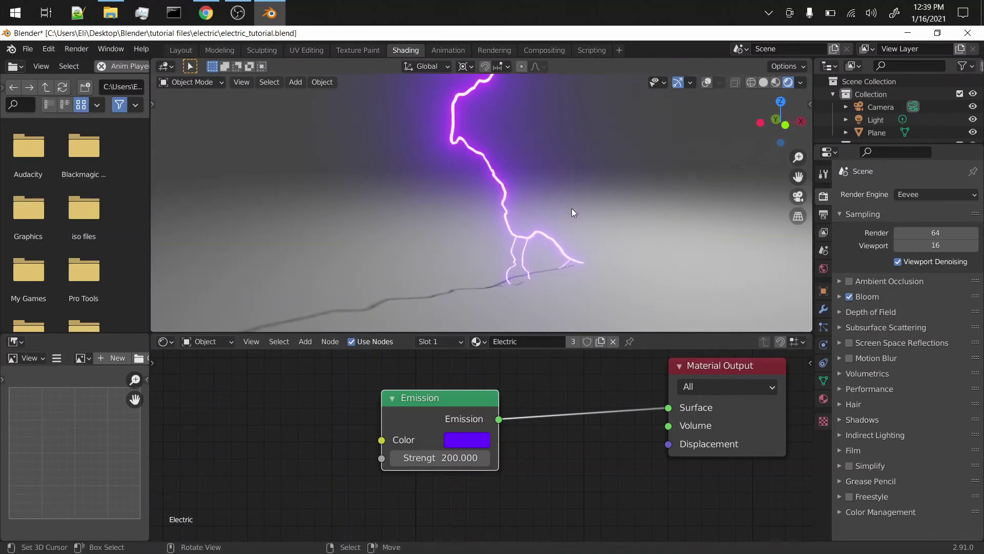
pyautogui.hotkey('ctrl', 's')
pyautogui.moveTo(635, 184); pyautogui.dragTo(536, 232, button='middle')
# Create a new material on the ground plane and name it Floor.
pyautogui.click(496, 304)
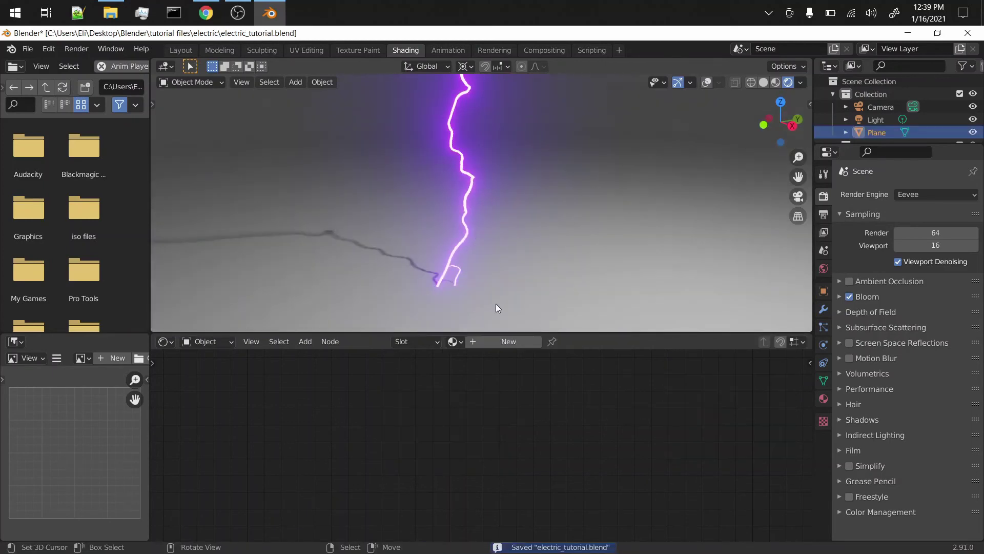
pyautogui.click(503, 342)
pyautogui.doubleClick(505, 342)
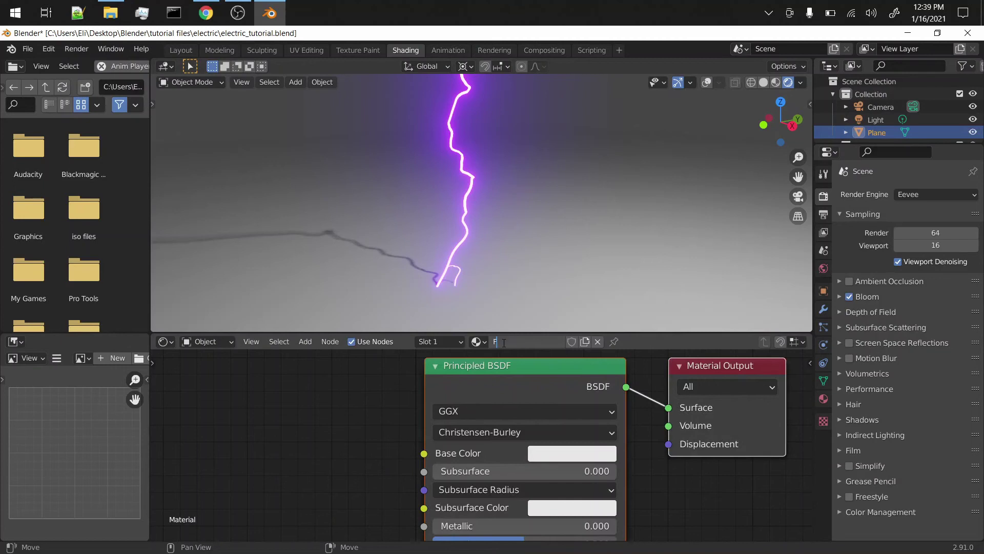
pyautogui.press('Return')
# Run Principled Texture Setup on the Floor material's Principled BSDF with all four floor_tiles_06 images from the textures folder.
pyautogui.click(518, 376)
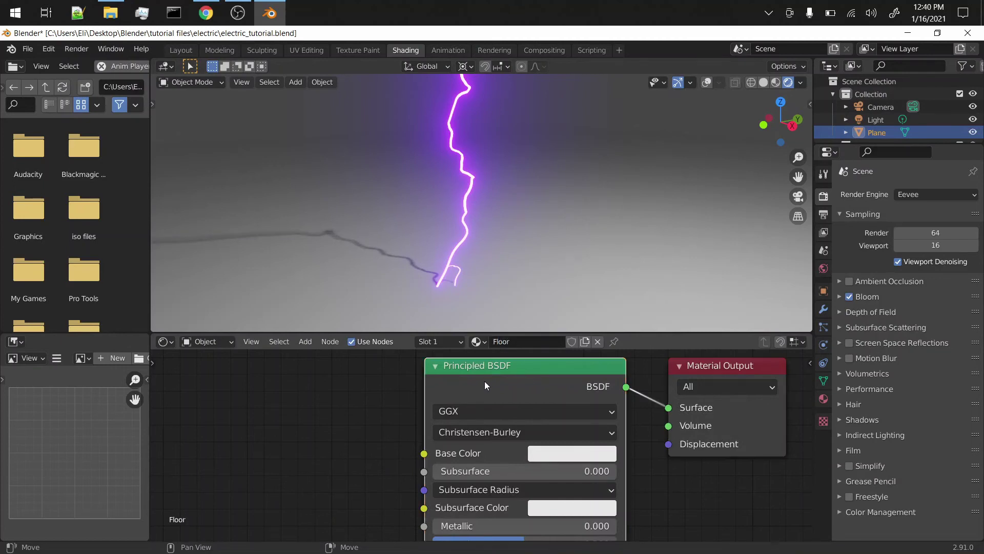
pyautogui.hotkey('ctrl', 'shift', 't')
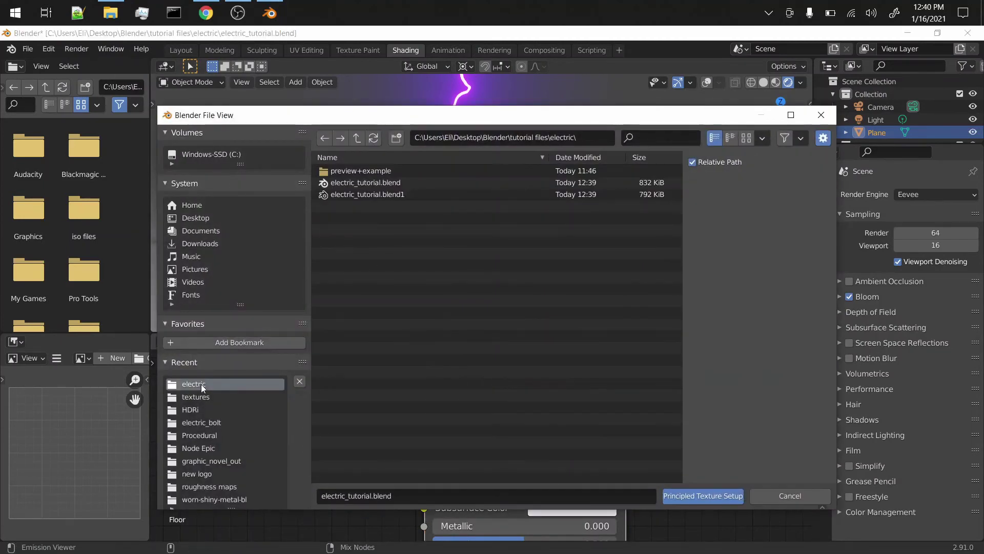
pyautogui.click(207, 401)
pyautogui.press('a')
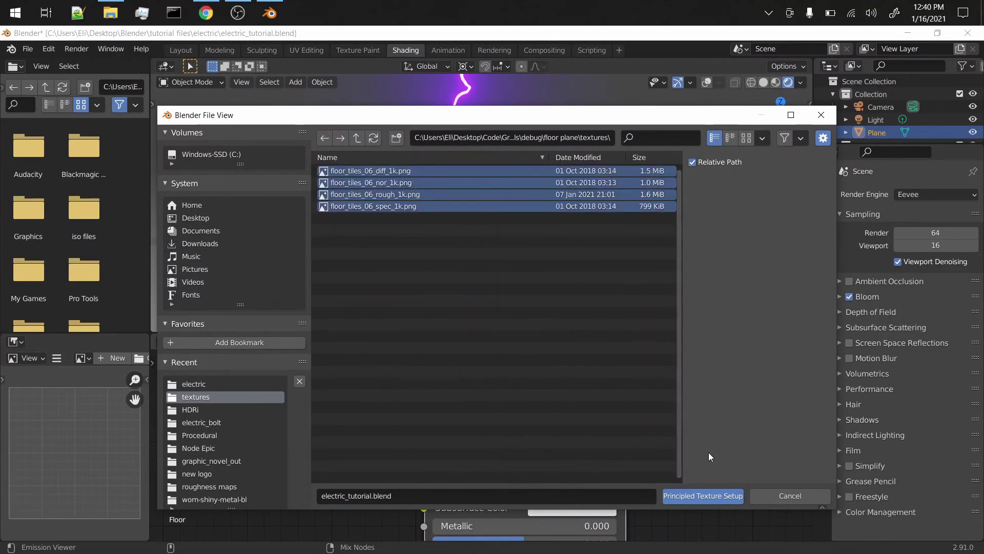
pyautogui.click(703, 496)
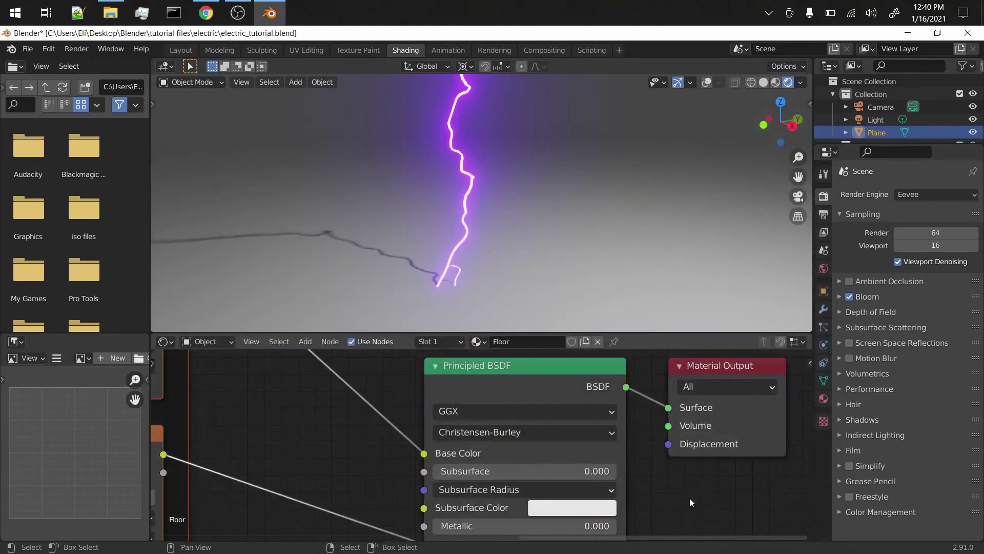
# Set the Floor material's Mapping node scale to 5 on X and Y.
pyautogui.scroll(-2, 487, 408)
pyautogui.moveTo(450, 392); pyautogui.dragTo(805, 369, button='middle')
pyautogui.moveTo(400, 491); pyautogui.dragTo(441, 491)
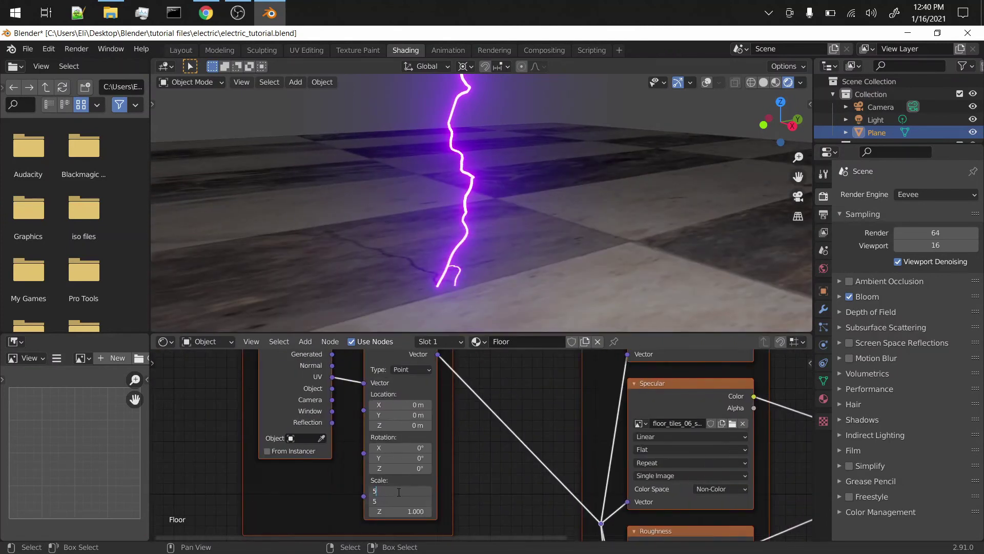
pyautogui.press('Return')
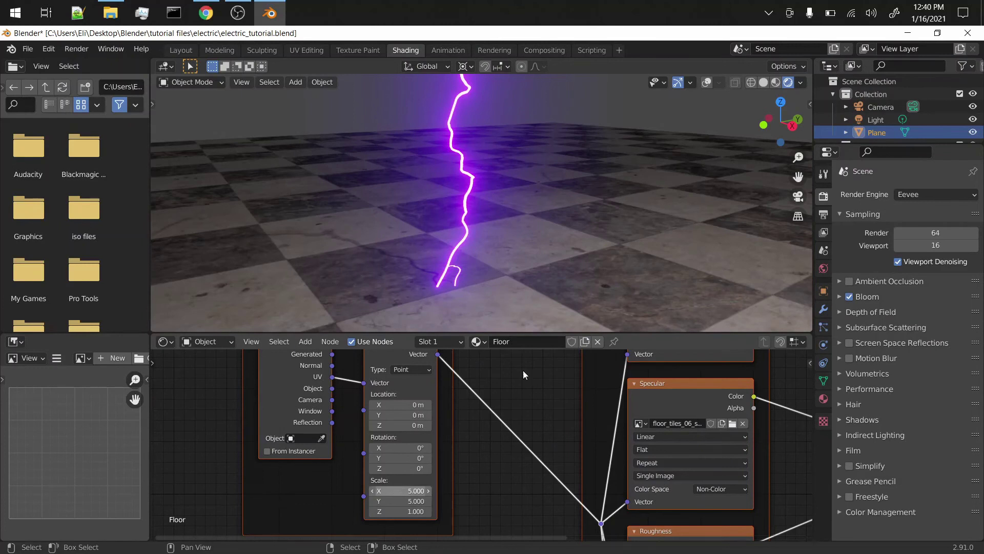
# View the scene through the camera and switch the render engine from Eevee to Cycles.
pyautogui.press('`')
pyautogui.click(444, 255)
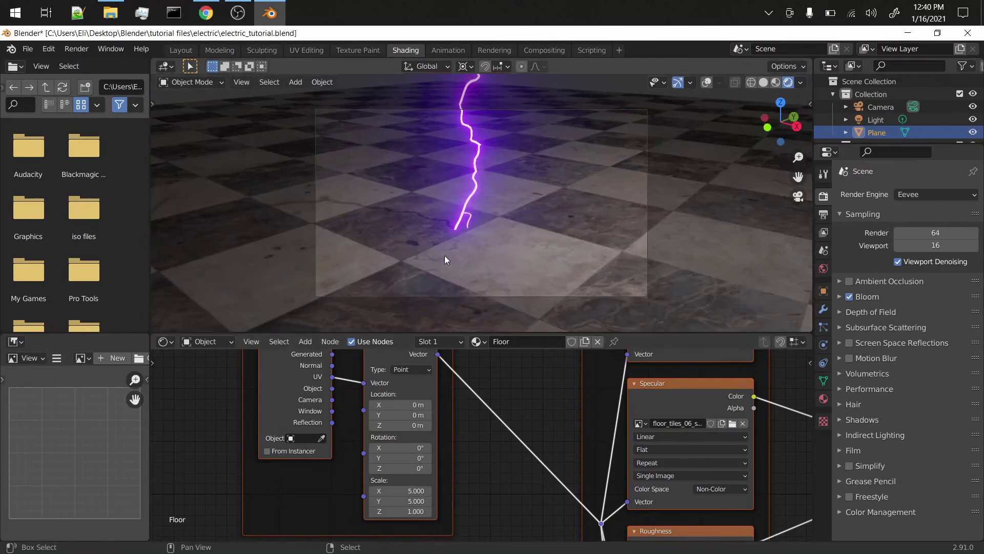
pyautogui.scroll(3, 510, 239)
pyautogui.press('space')
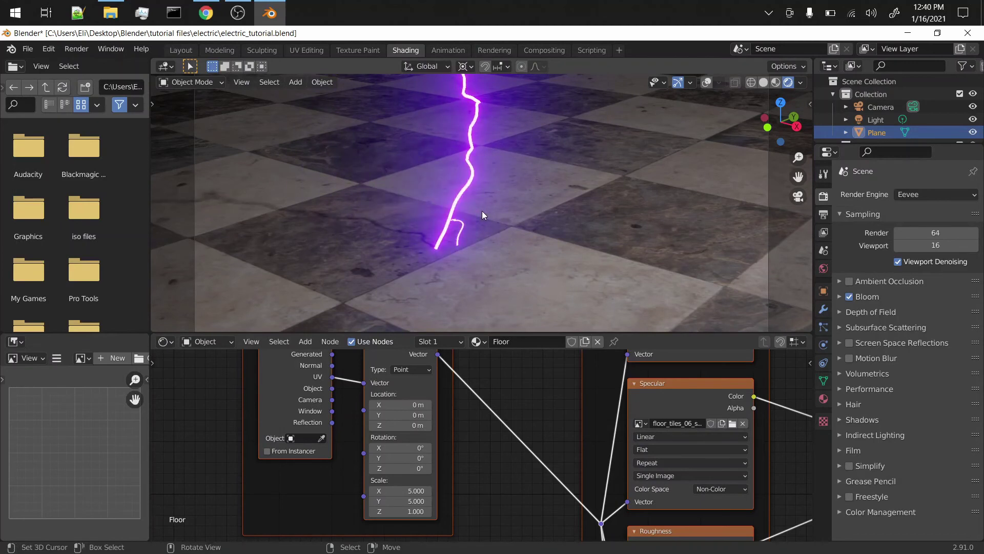
pyautogui.click(451, 183)
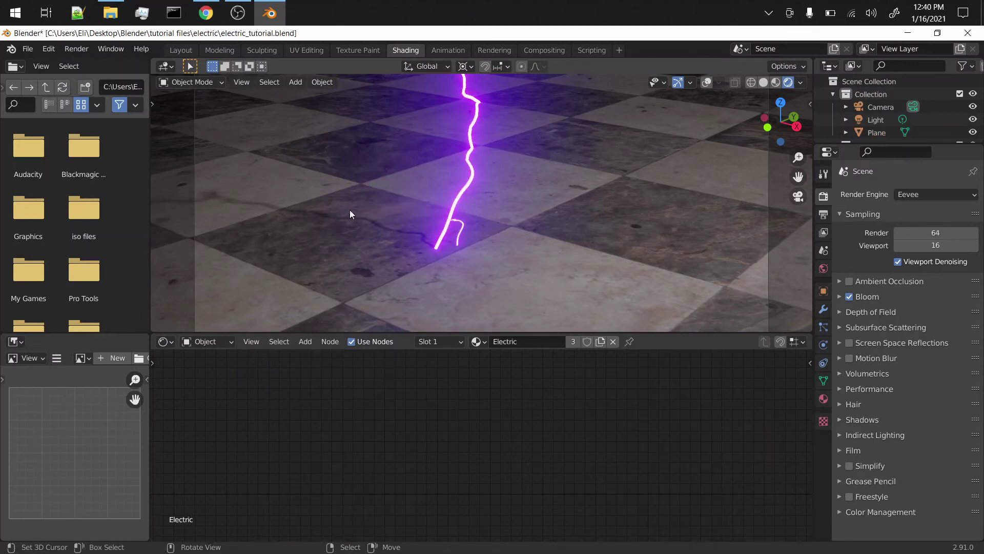
pyautogui.click(940, 194)
pyautogui.click(916, 242)
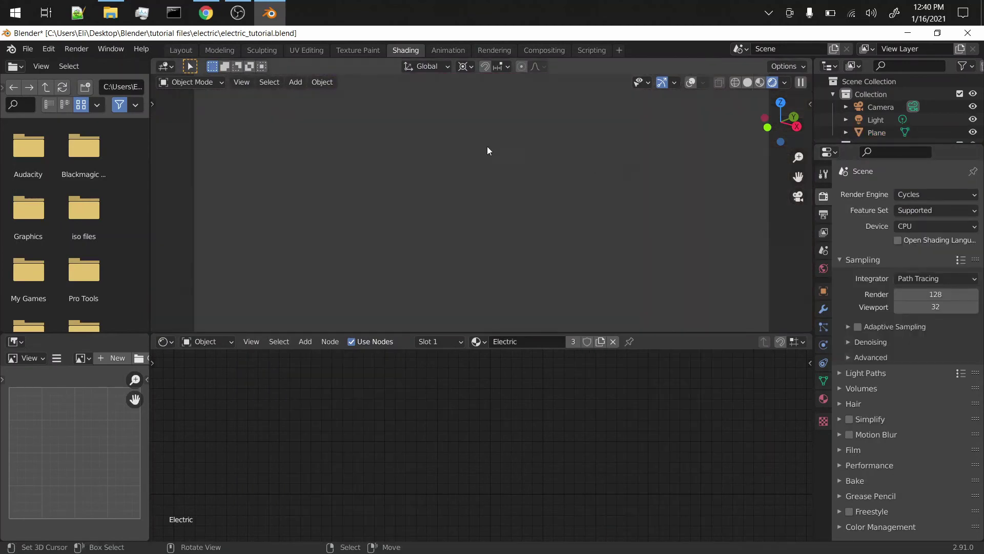
pyautogui.click(473, 165)
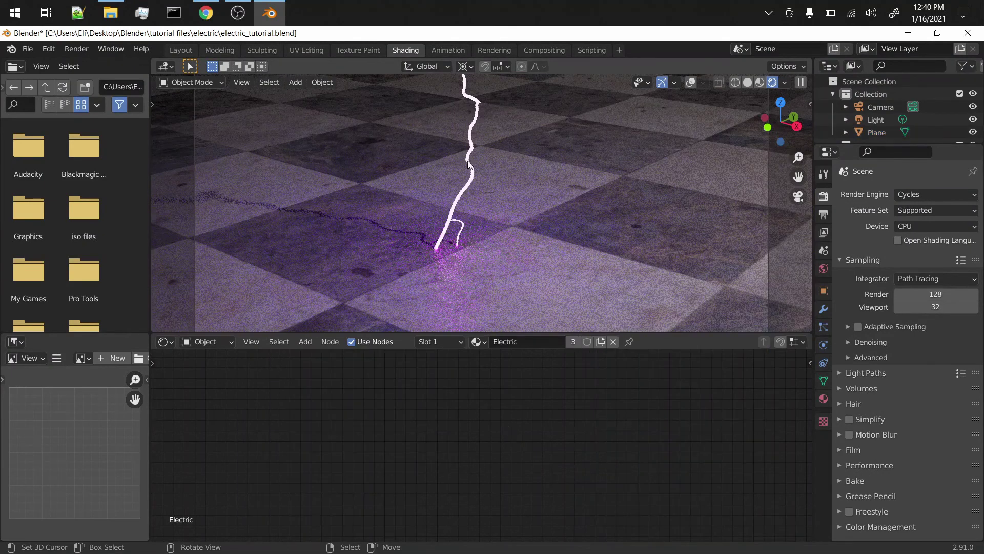
# Rename the Electric Arc.001 object as Child Arc.
pyautogui.scroll(-5, 878, 118)
pyautogui.scroll(2, 878, 116)
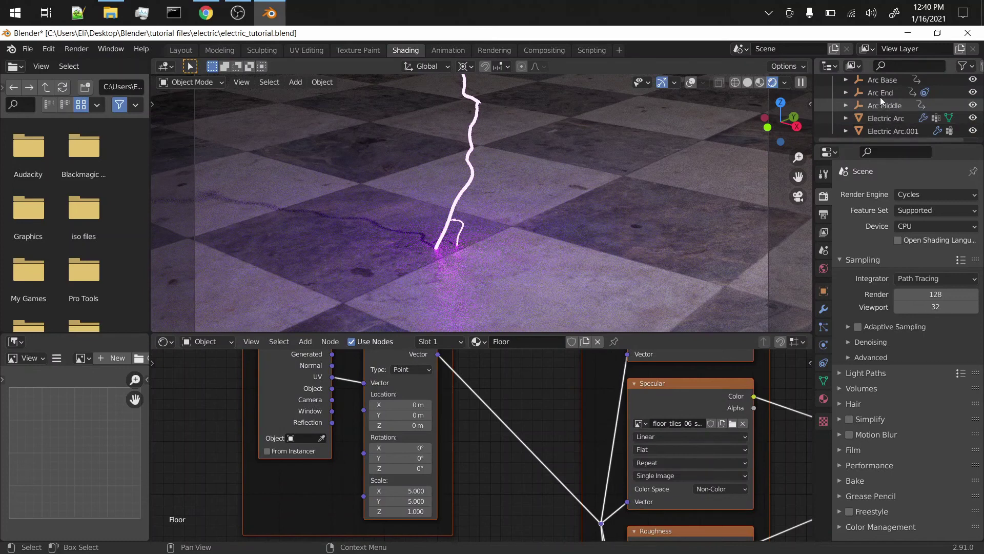
pyautogui.scroll(-2, 885, 88)
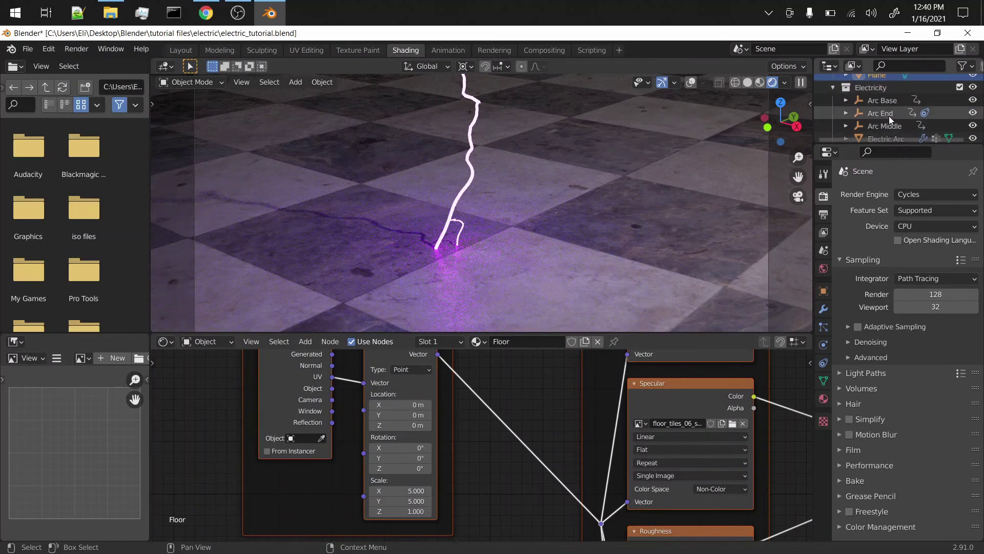
pyautogui.click(889, 117)
pyautogui.doubleClick(896, 131)
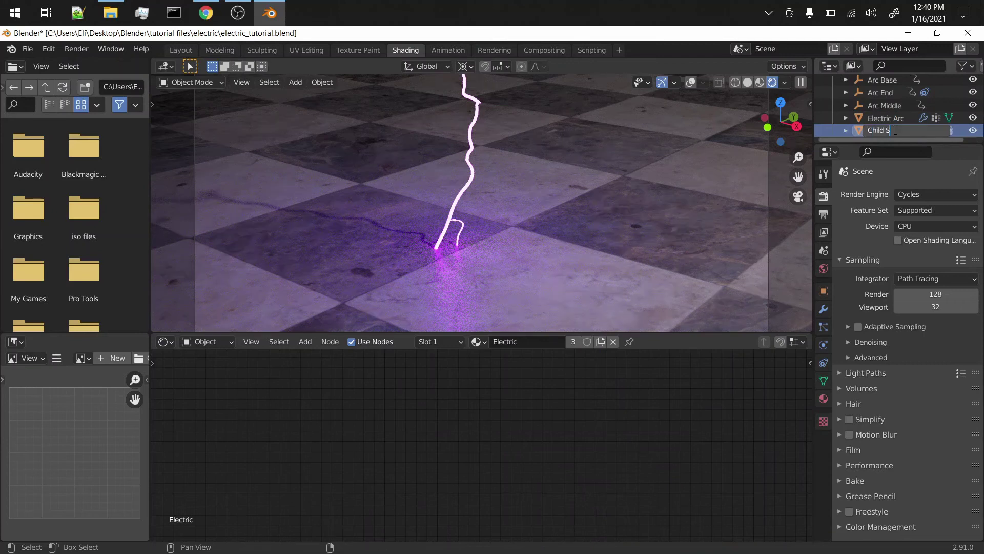
pyautogui.write('Child Arc')
pyautogui.press('Return')
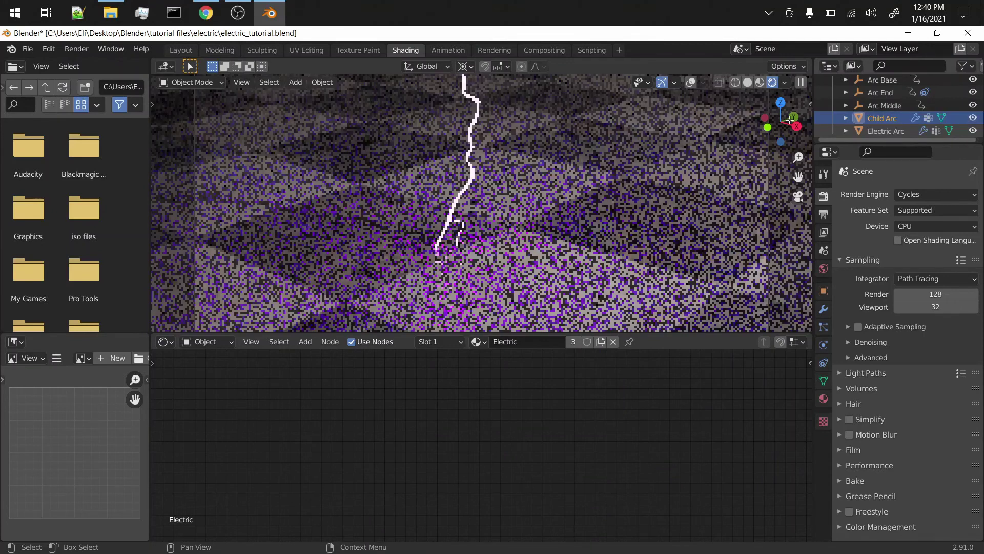
# Turn off Shadow ray visibility for both Electric Arc and Child Arc, and save the file.
pyautogui.click(890, 133)
pyautogui.click(824, 291)
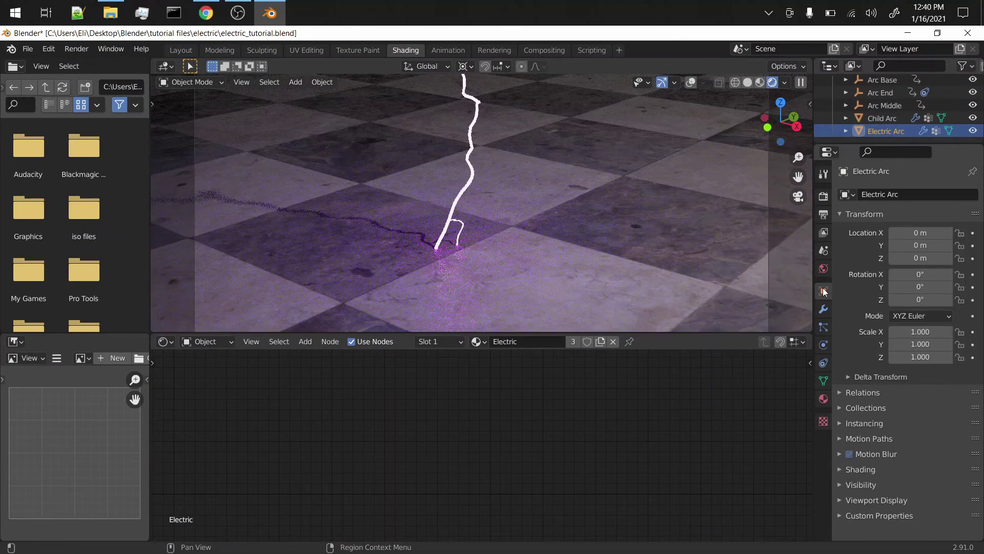
pyautogui.click(840, 485)
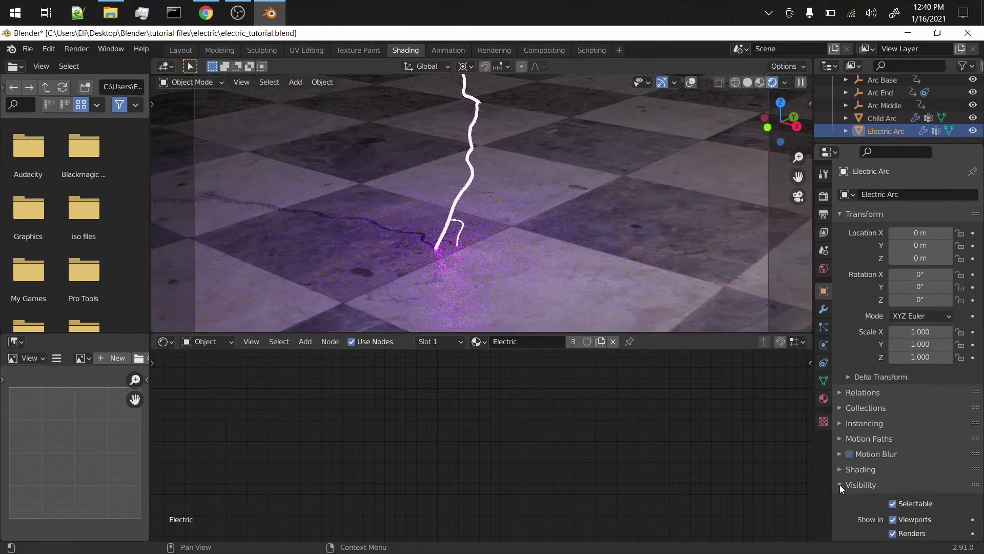
pyautogui.scroll(-9, 889, 459)
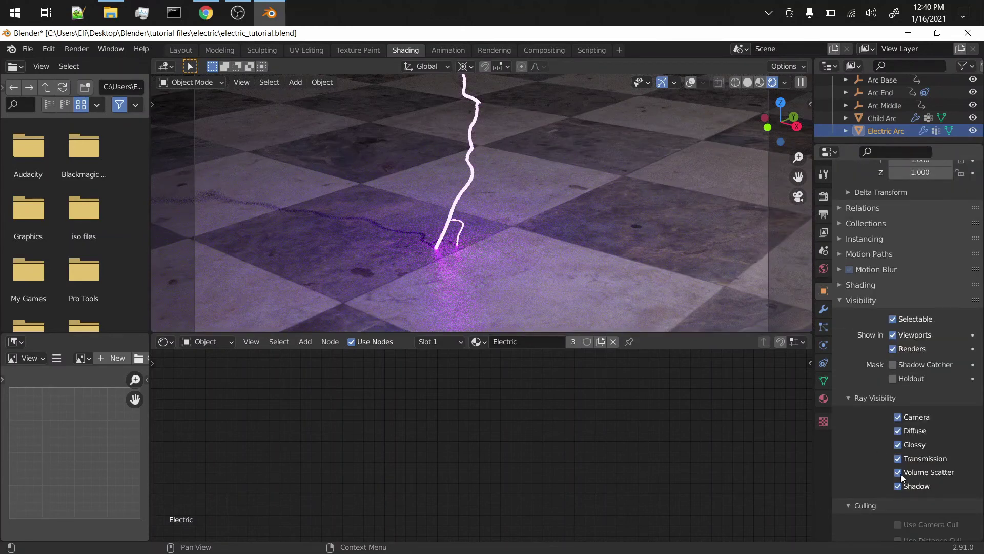
pyautogui.click(898, 486)
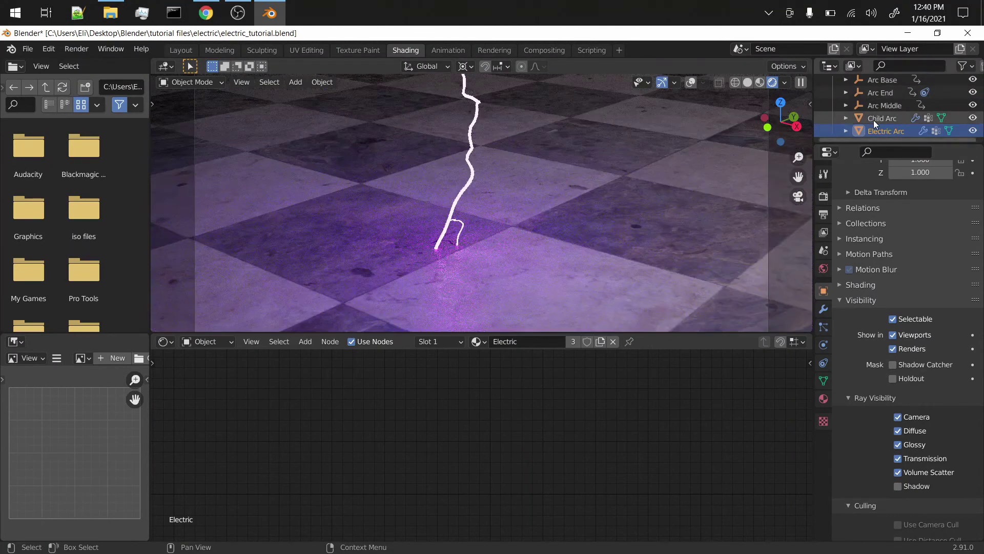
pyautogui.click(873, 120)
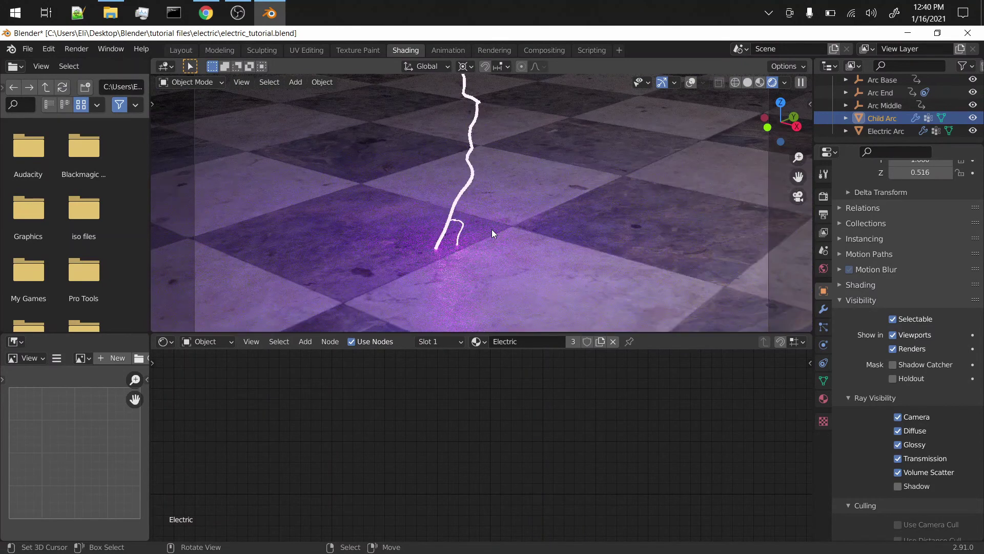
pyautogui.hotkey('ctrl', 's')
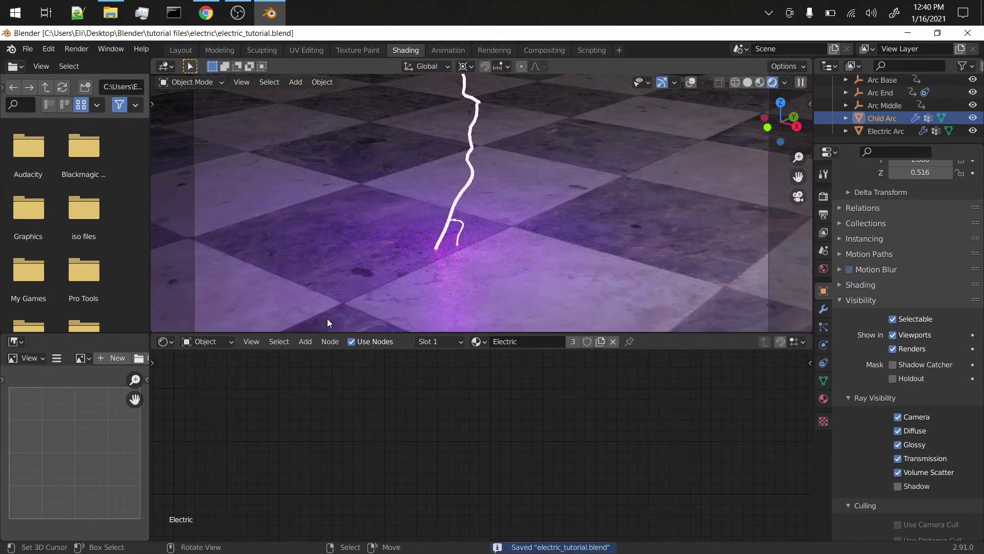
# Show the World shader nodes and set the Background strength to 0.1.
pyautogui.click(207, 342)
pyautogui.click(207, 370)
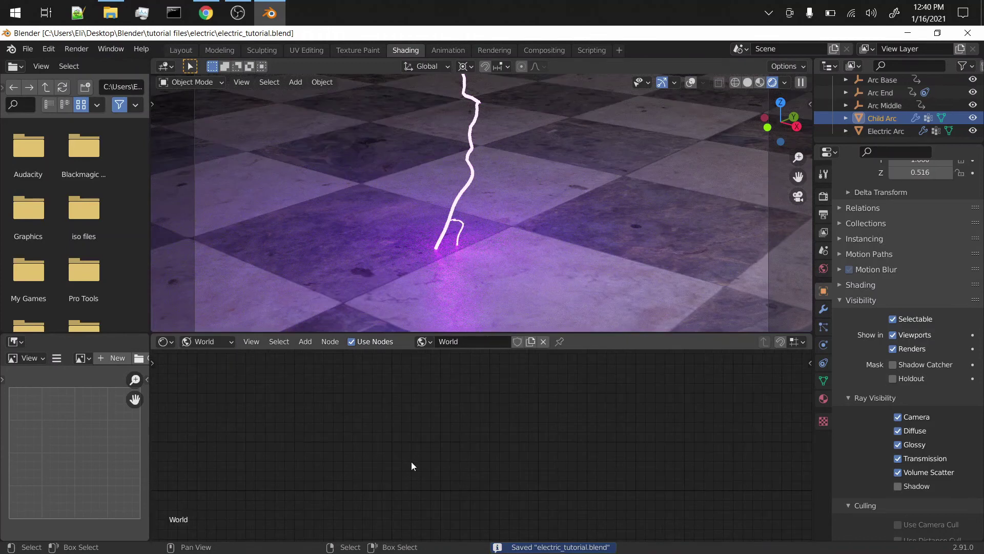
pyautogui.moveTo(673, 438); pyautogui.dragTo(475, 445, button='middle')
pyautogui.scroll(3, 469, 448)
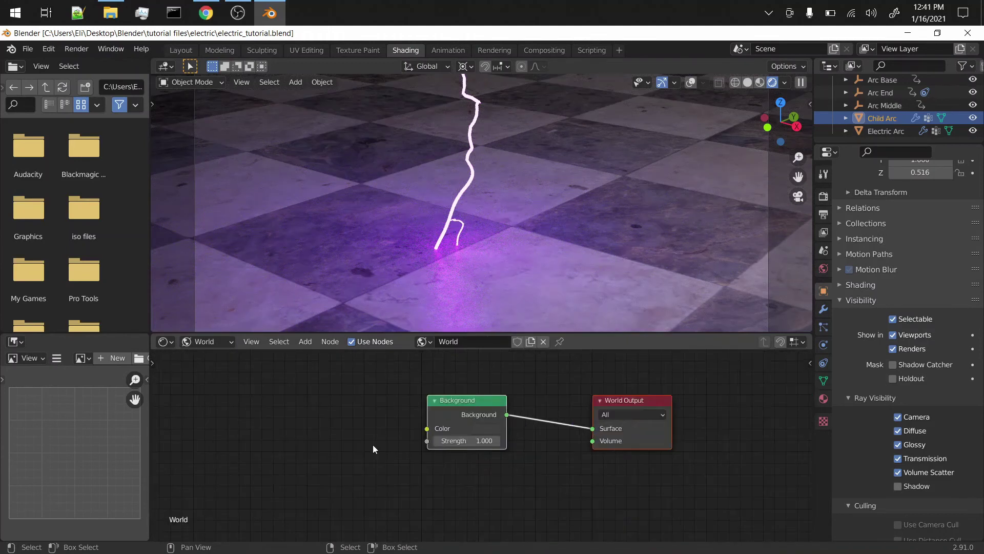
pyautogui.doubleClick(464, 443)
pyautogui.write('0.1')
pyautogui.press('Return')
# Add an Environment Texture node and connect its Color output to the Background node's Color input.
pyautogui.moveTo(307, 435); pyautogui.dragTo(481, 443, button='middle')
pyautogui.hotkey('shift', 'a')
pyautogui.moveTo(277, 464)
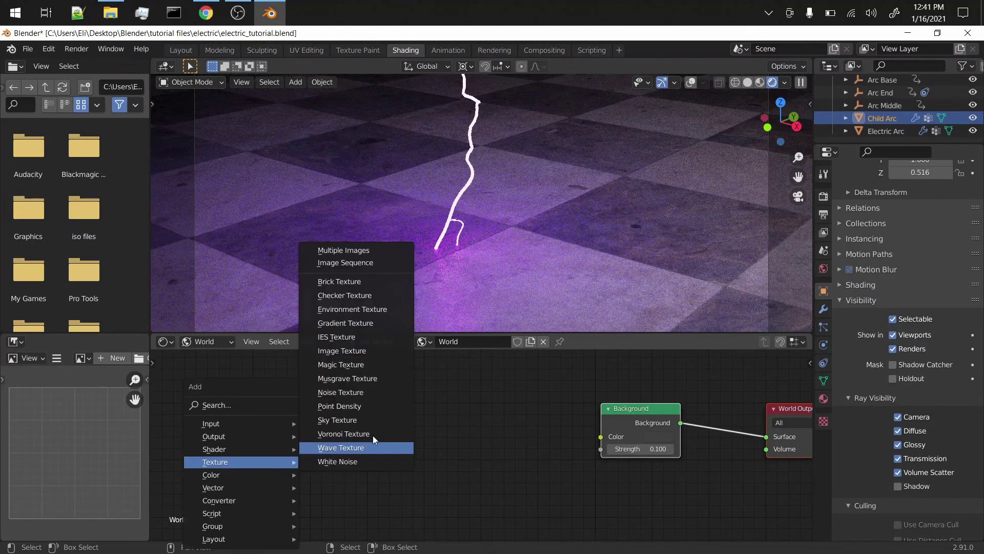
pyautogui.click(352, 309)
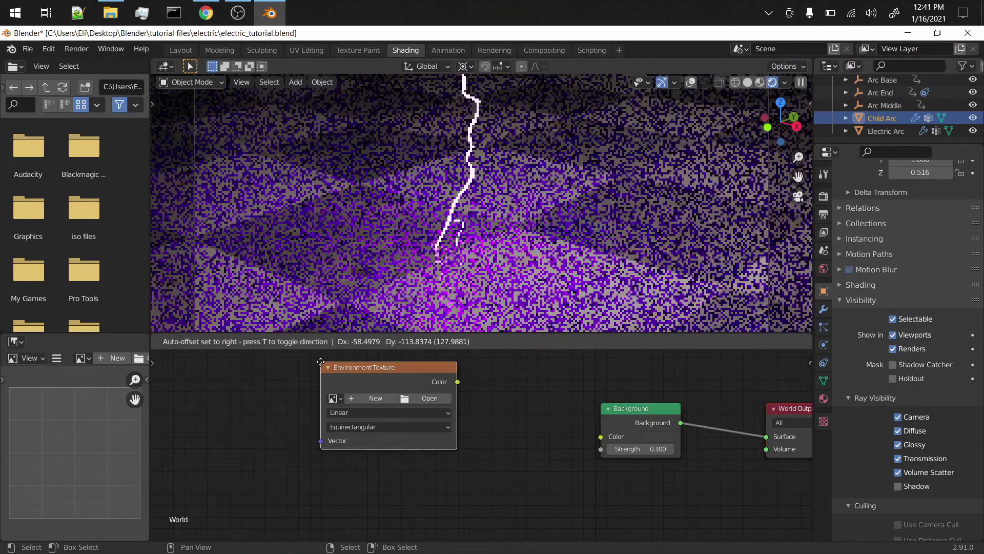
pyautogui.click(473, 380)
pyautogui.moveTo(587, 432); pyautogui.dragTo(586, 432)
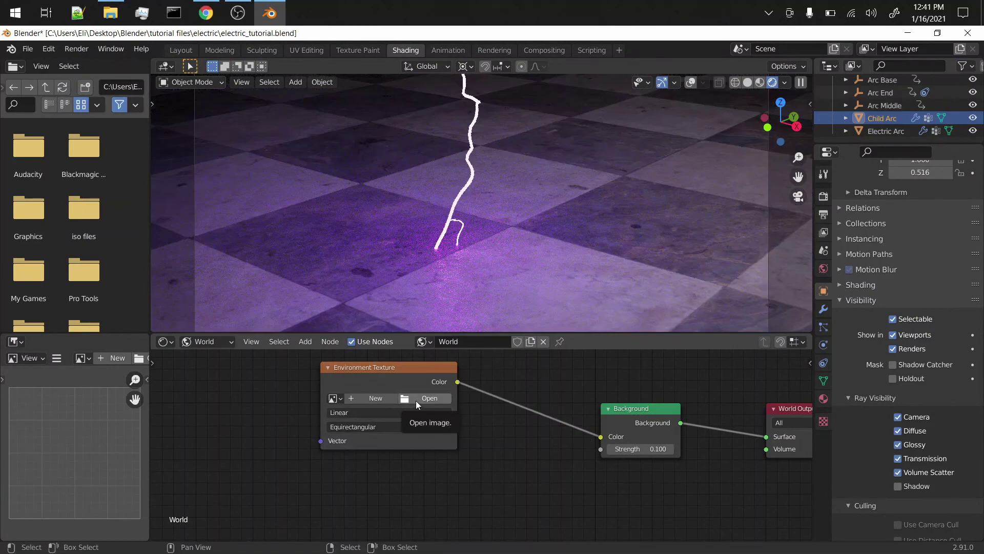
# Load photo_studio_01_4k.hdr from the HDRi folder into the Environment Texture node.
pyautogui.click(417, 401)
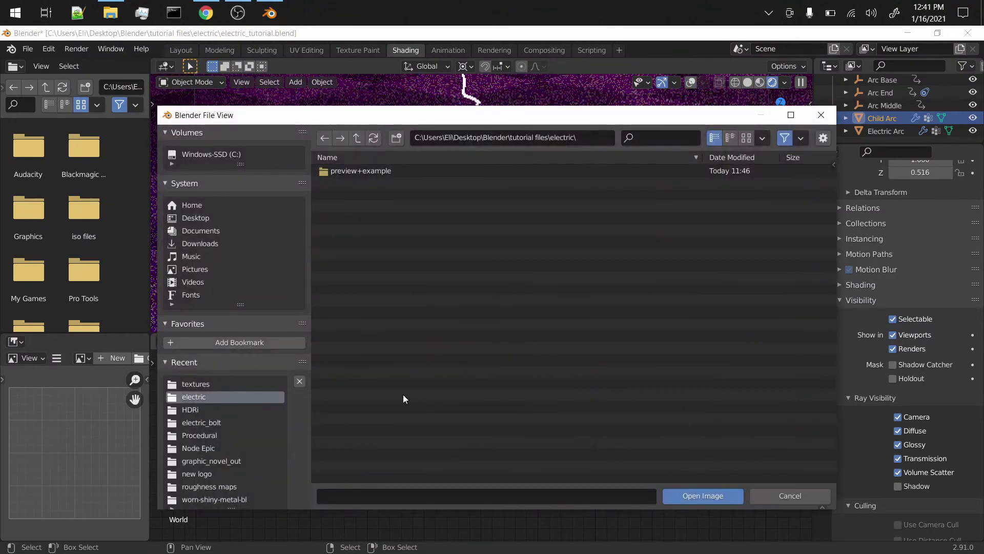
pyautogui.click(199, 409)
pyautogui.click(378, 172)
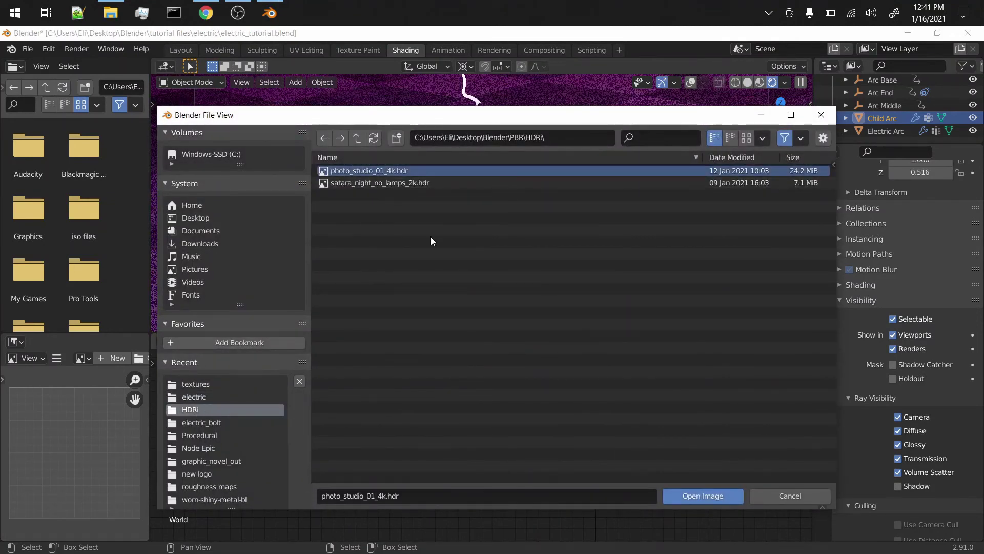
pyautogui.click(681, 496)
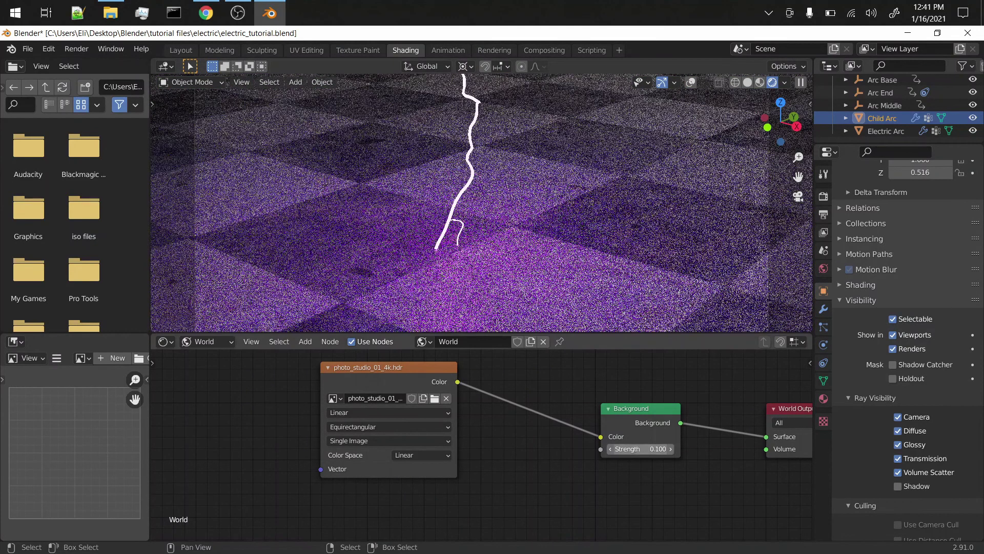
# Set the World Background strength to 0.05 and save the file.
pyautogui.write('.05')
pyautogui.press('Return')
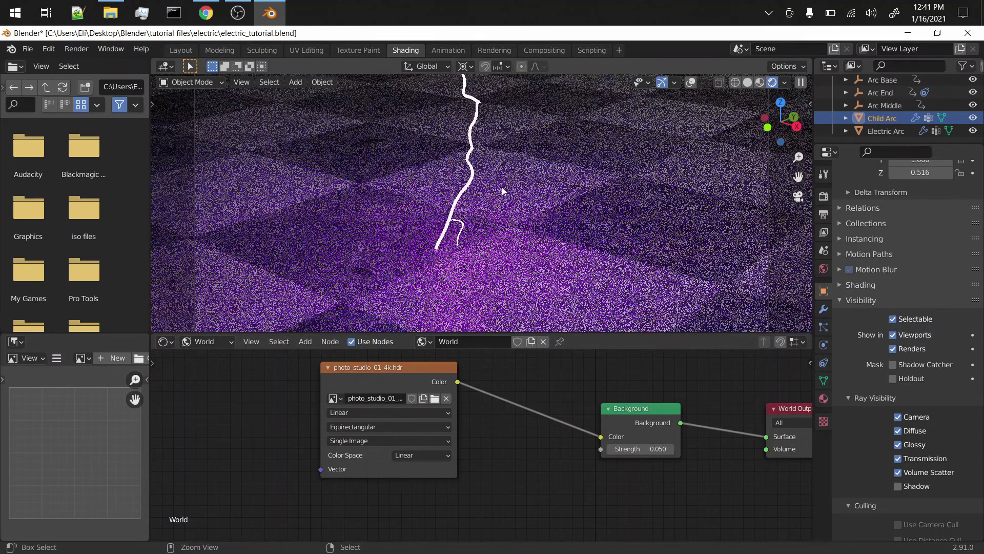
pyautogui.hotkey('ctrl', 's')
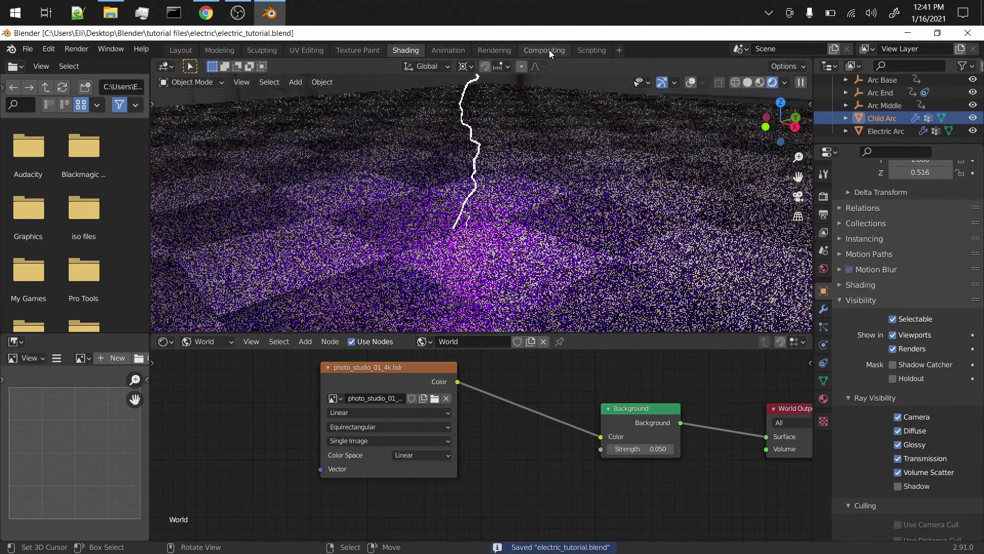
# Switch the viewport to Material Preview shading, view the scene through the camera, and save the file.
pyautogui.press('`')
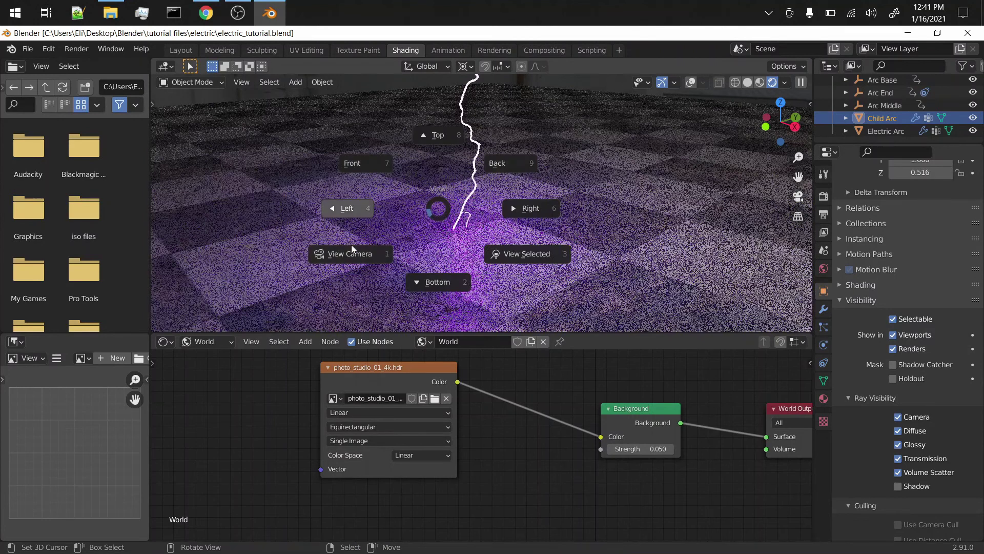
pyautogui.click(759, 83)
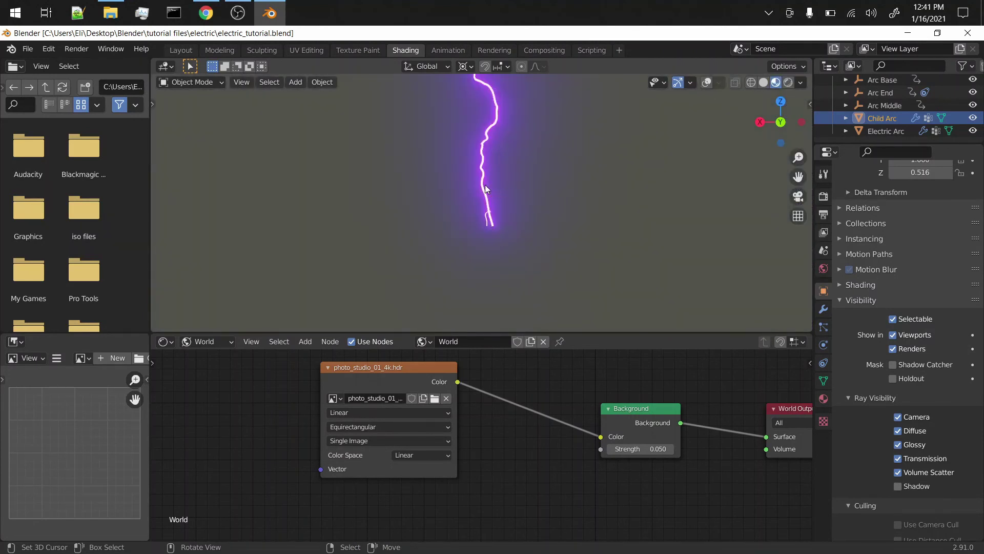
pyautogui.press('`')
pyautogui.click(428, 220)
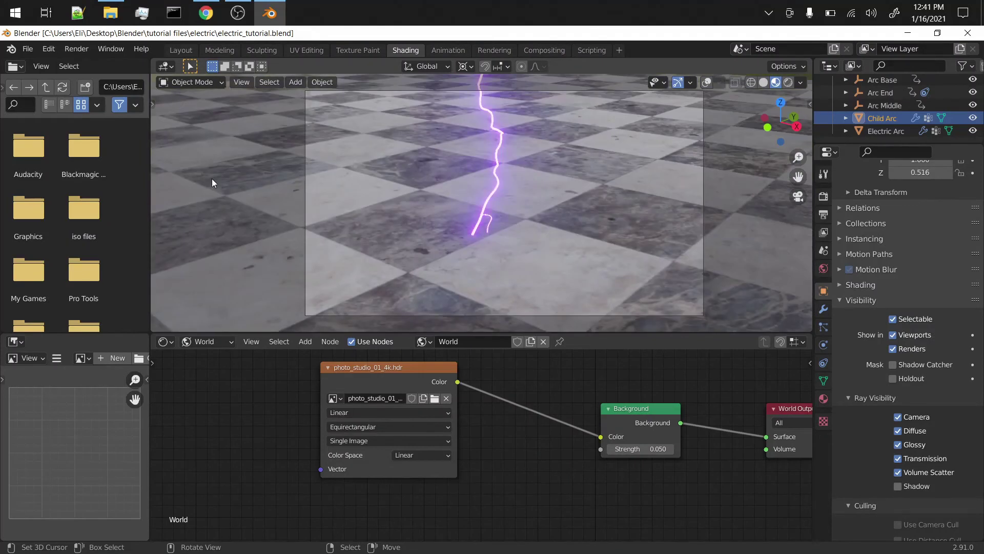
pyautogui.hotkey('ctrl', 's')
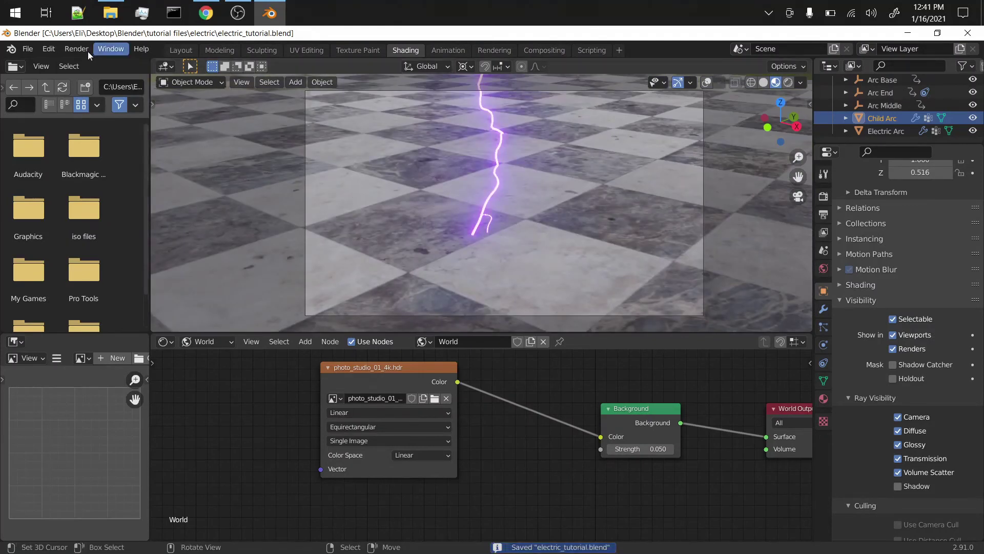
# Set the Cycles render samples to 2, then render the current frame and examine the test image.
pyautogui.click(823, 198)
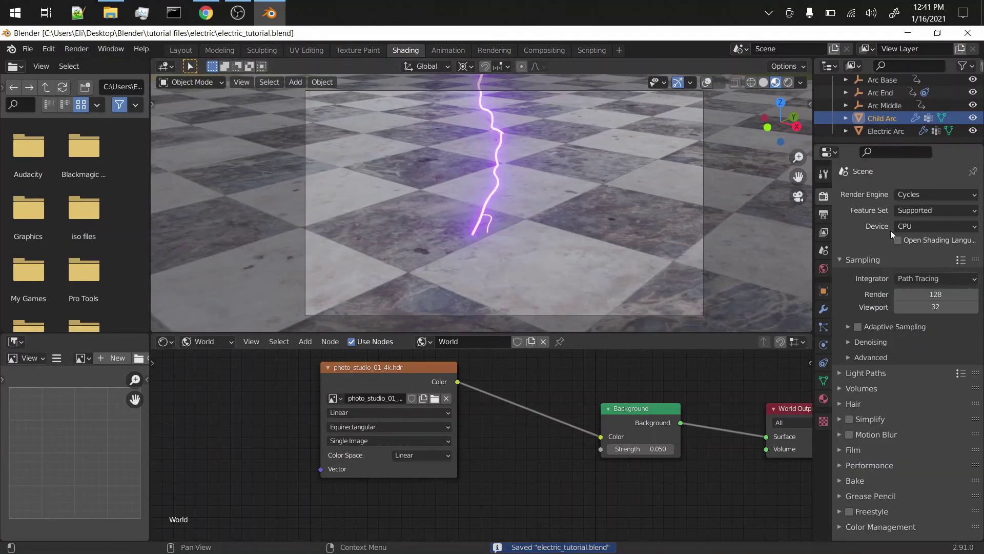
pyautogui.press('Return')
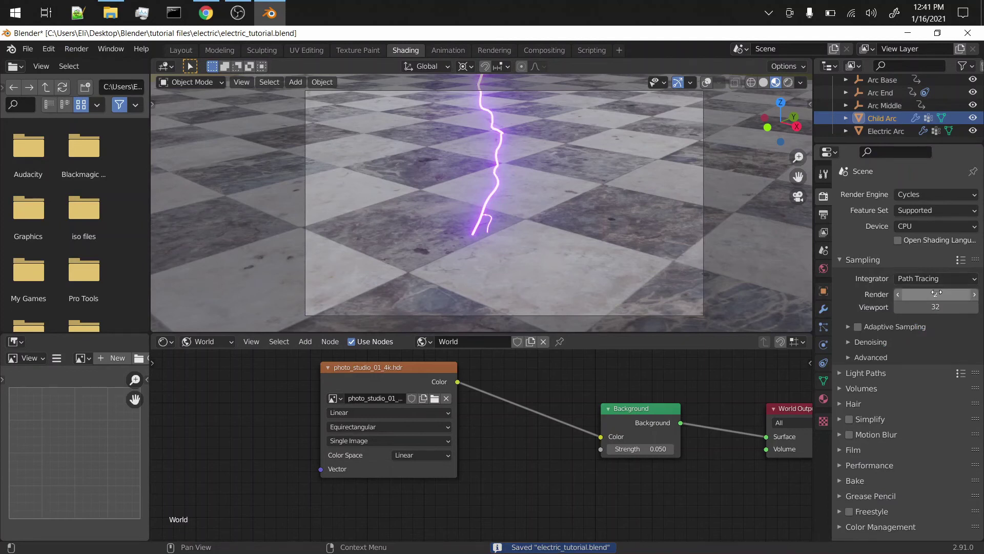
pyautogui.press('F12')
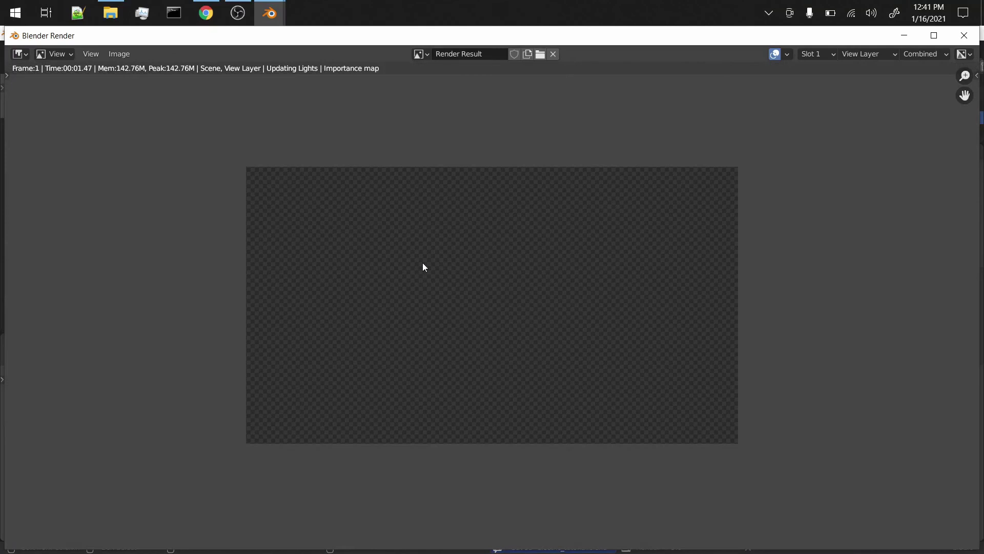
pyautogui.scroll(1, 440, 253)
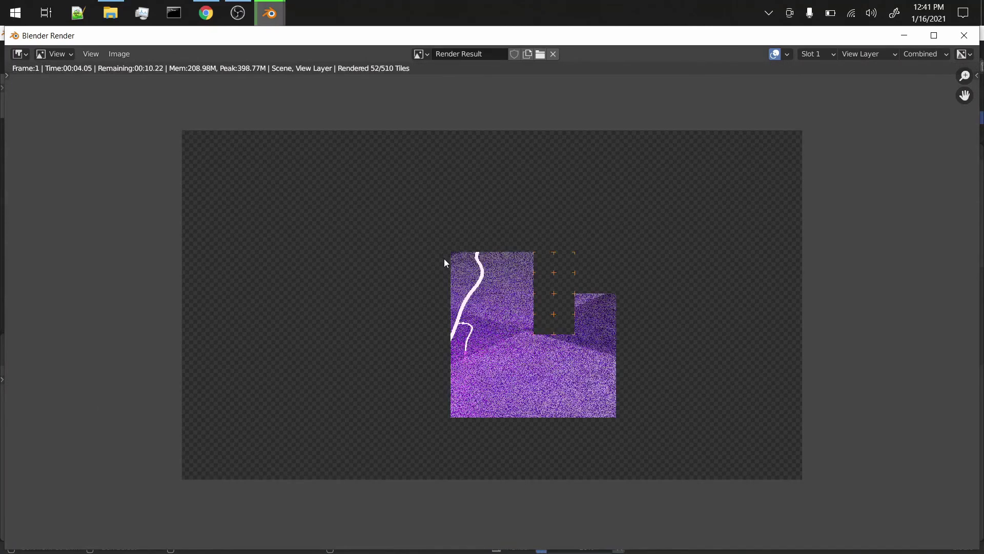
pyautogui.scroll(-2, 452, 260)
pyautogui.scroll(1, 459, 287)
pyautogui.scroll(1, 459, 291)
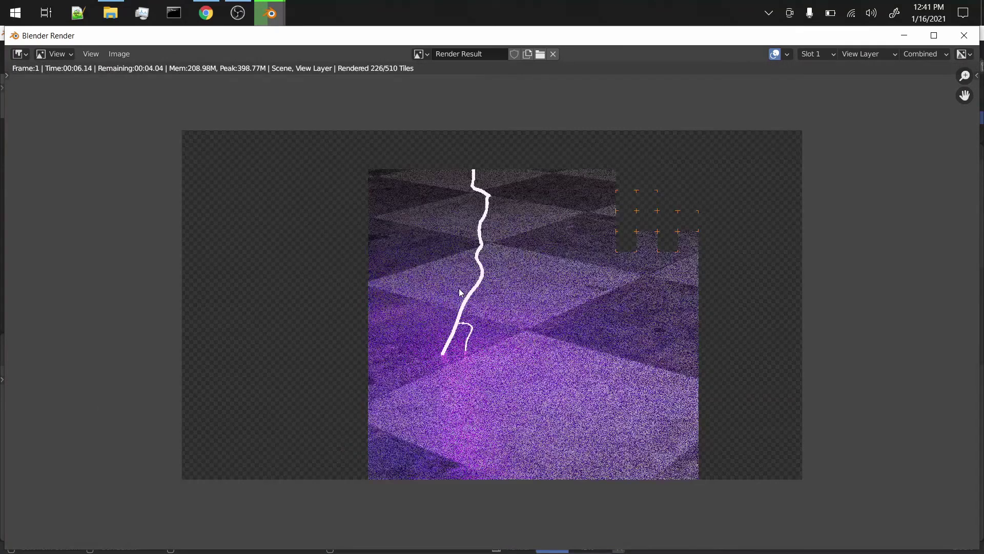
pyautogui.scroll(1, 461, 292)
pyautogui.scroll(-2, 468, 293)
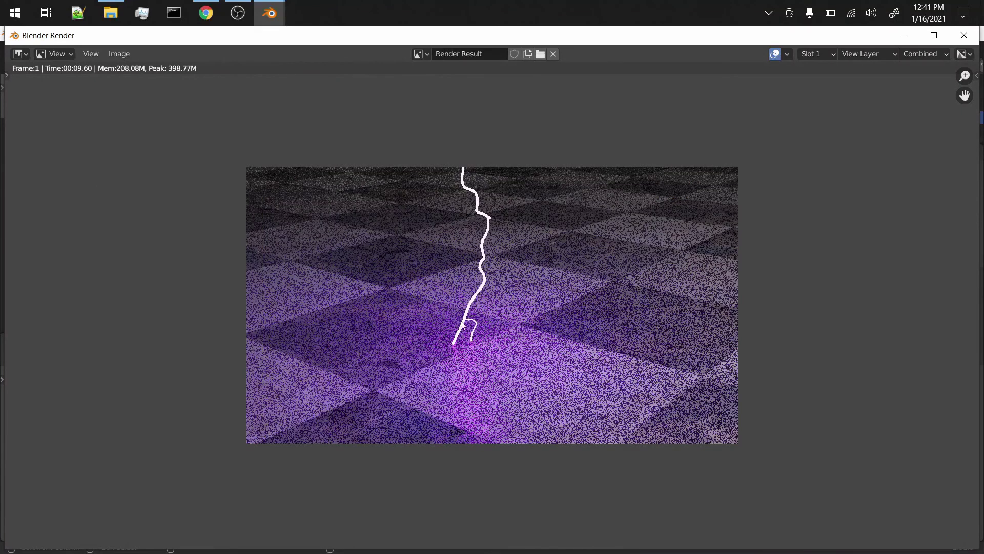
pyautogui.click(965, 36)
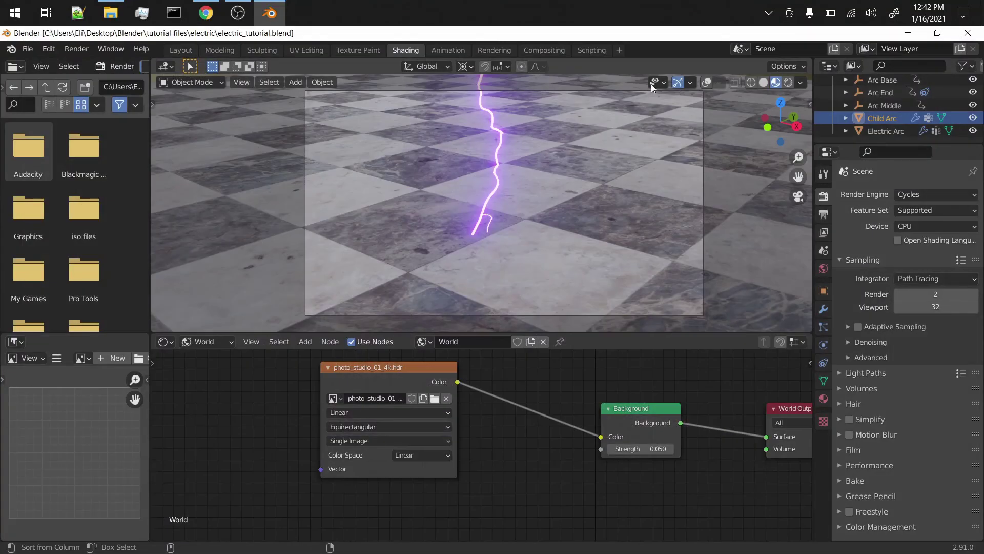
# Enable nodes in the Compositing workspace and move the Composite node well away from Render Layers.
pyautogui.click(543, 50)
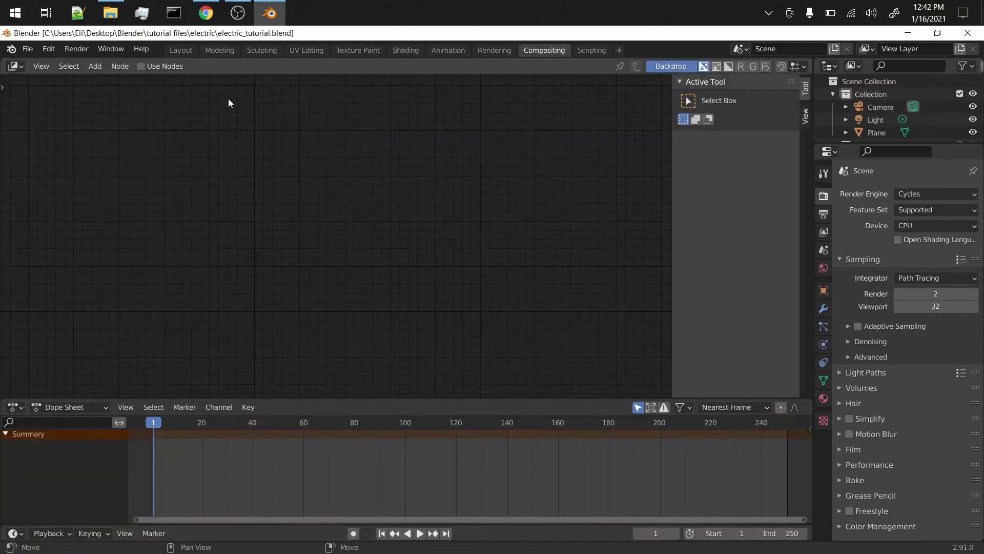
pyautogui.click(140, 67)
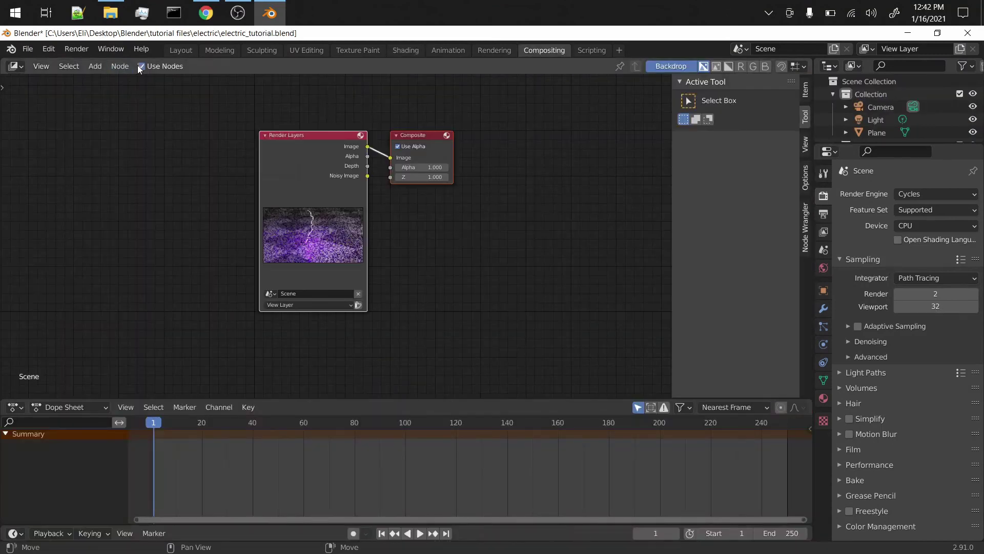
pyautogui.click(416, 139)
pyautogui.moveTo(513, 274); pyautogui.dragTo(409, 336, button='middle')
pyautogui.moveTo(322, 184); pyautogui.dragTo(646, 206)
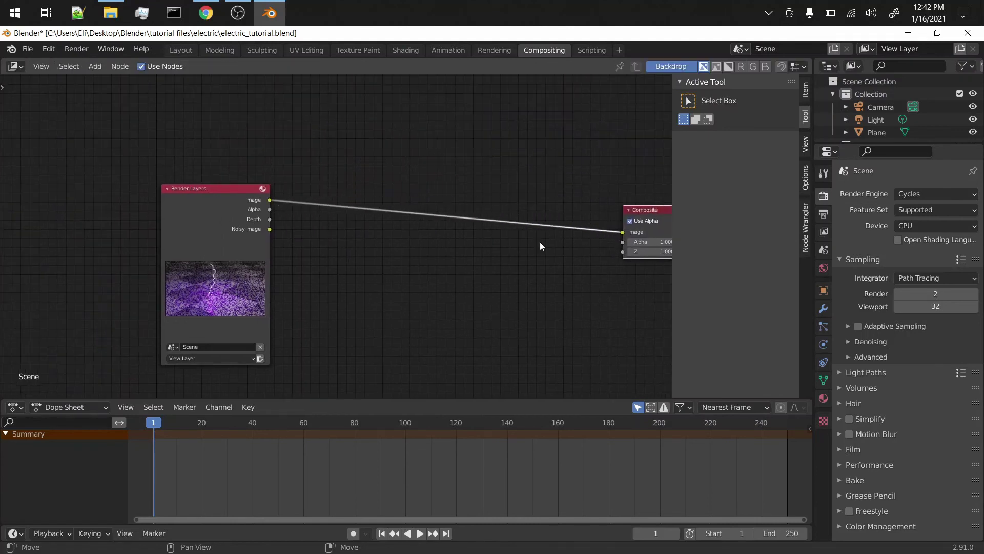
# Add a Viewer node fed by the Render Layers image and place it below the Composite node.
pyautogui.press('Home')
pyautogui.keyDown('ctrl'); pyautogui.keyDown('shift'); pyautogui.click(121, 189); pyautogui.keyUp('shift'); pyautogui.keyUp('ctrl')
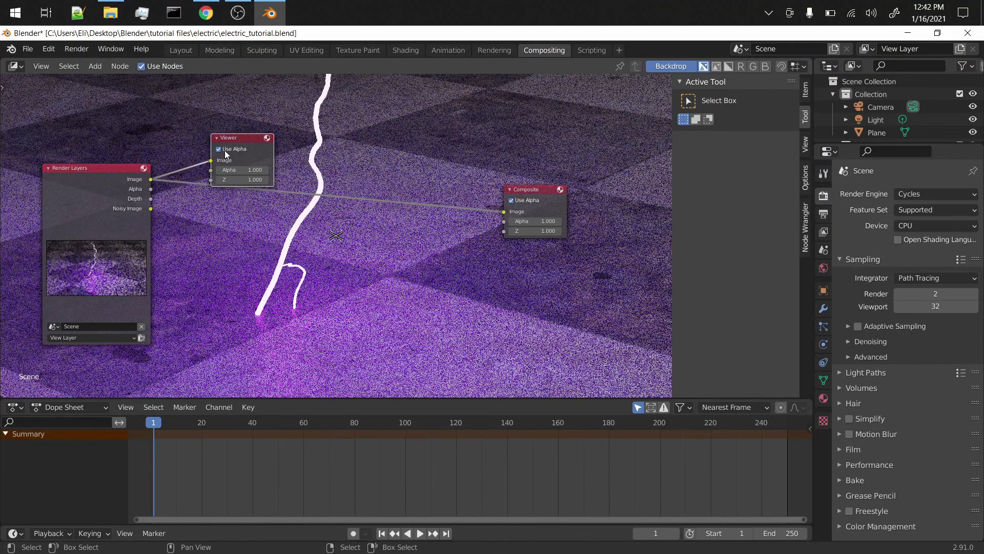
pyautogui.moveTo(226, 155); pyautogui.dragTo(531, 270)
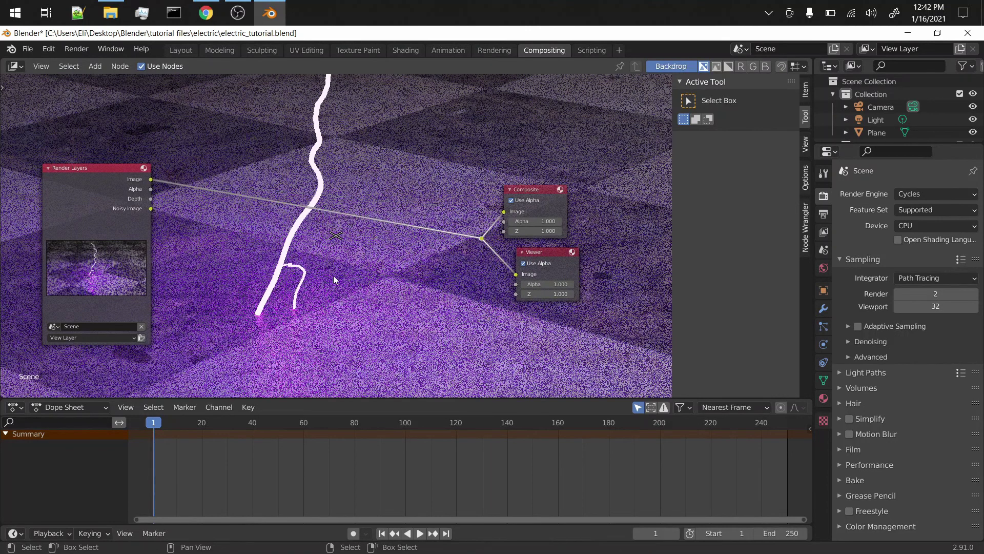
# Insert a Glare node on the link between Render Layers and the output nodes.
pyautogui.hotkey('shift', 'a')
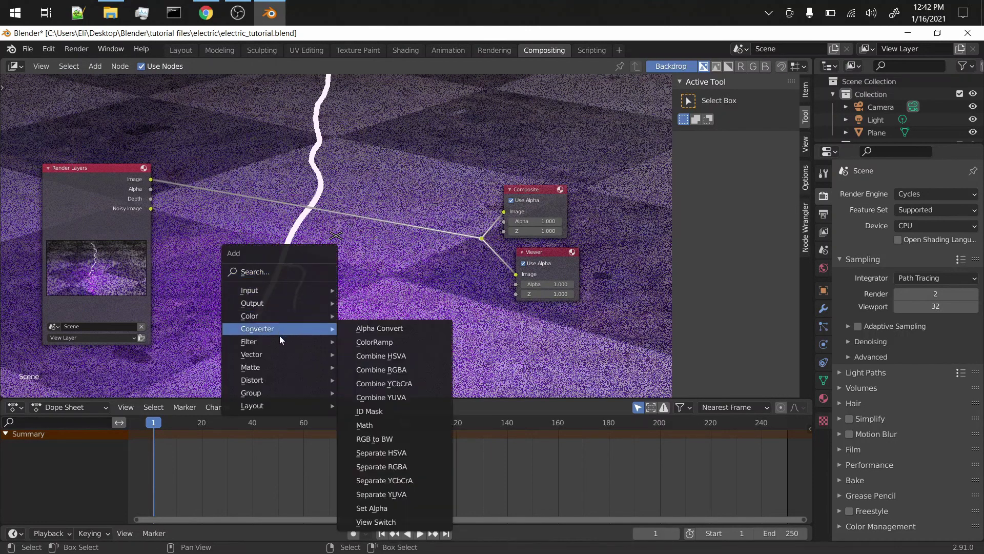
pyautogui.moveTo(333, 341)
pyautogui.click(385, 465)
pyautogui.click(261, 197)
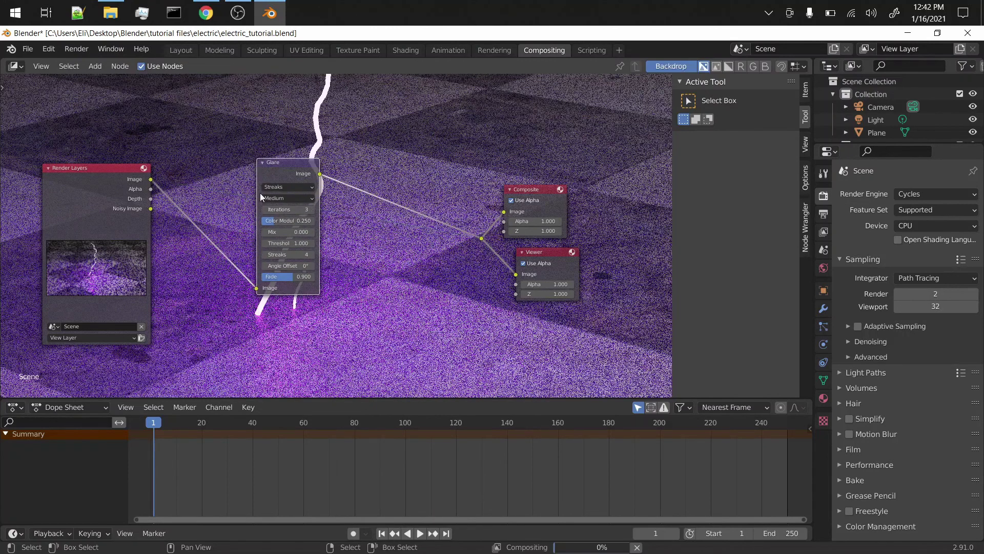
# Set the Glare node's type to Fog Glow.
pyautogui.scroll(3, 364, 277)
pyautogui.click(267, 244)
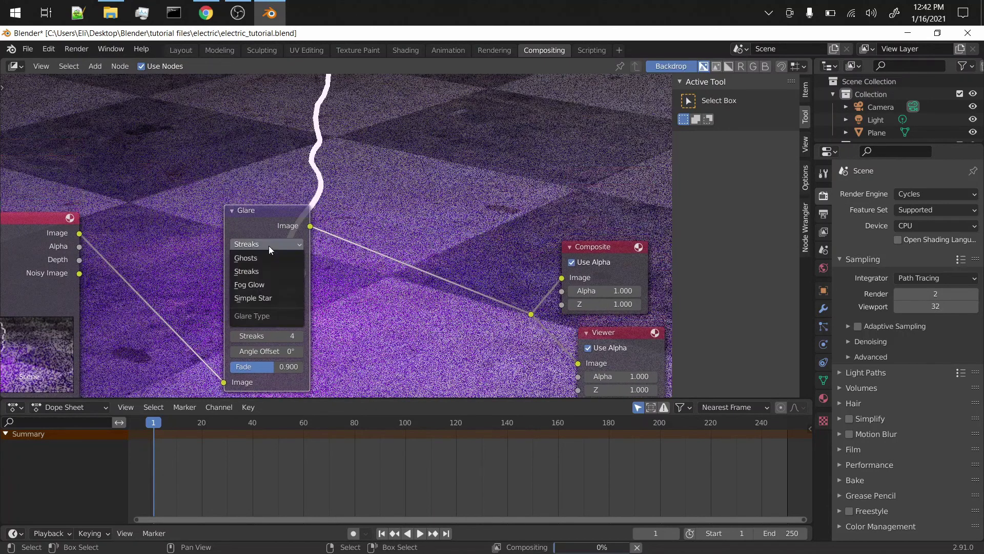
pyautogui.click(255, 285)
pyautogui.scroll(-1, 328, 272)
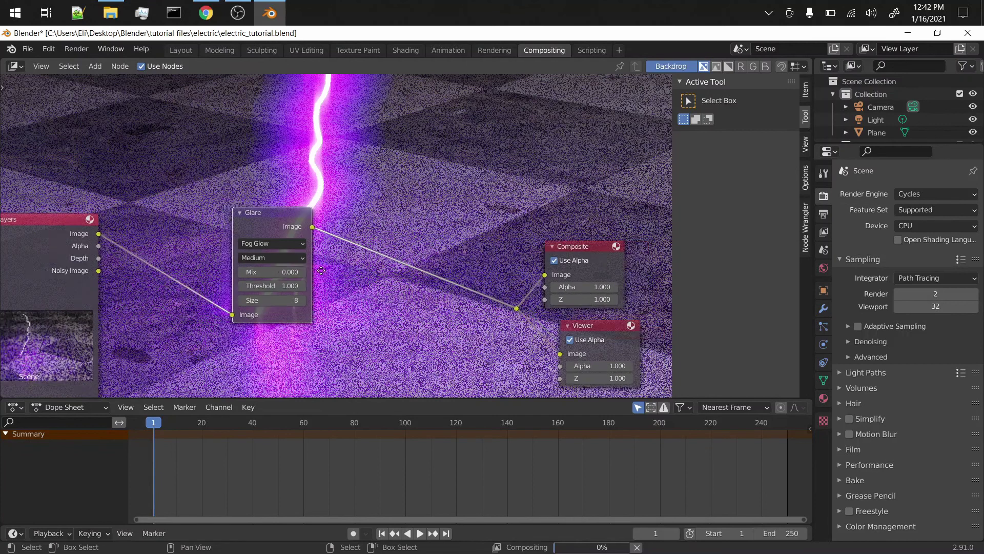
pyautogui.moveTo(334, 273); pyautogui.dragTo(259, 254, button='middle')
pyautogui.scroll(2, 253, 231)
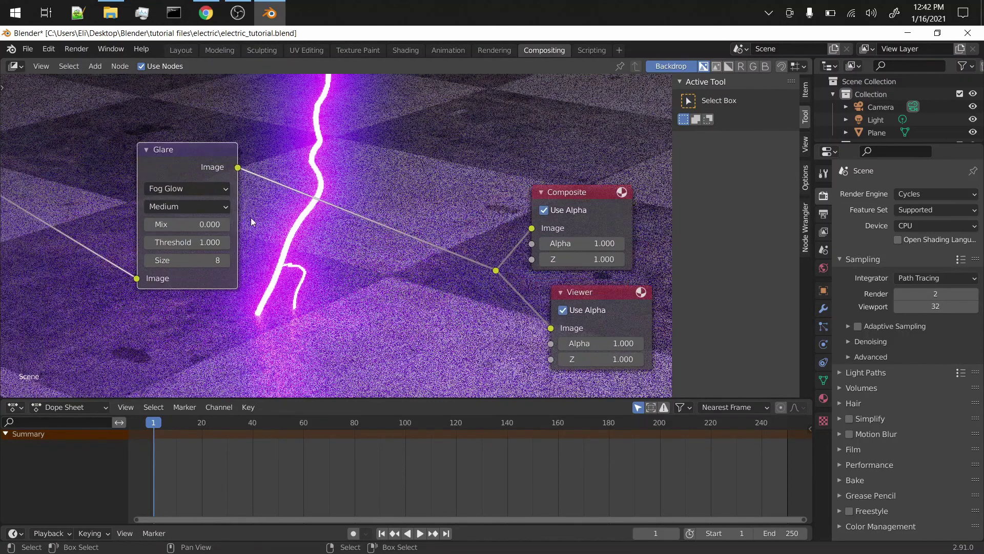
# Try the Streaks type on the Glare node and return it to Fog Glow.
pyautogui.click(182, 188)
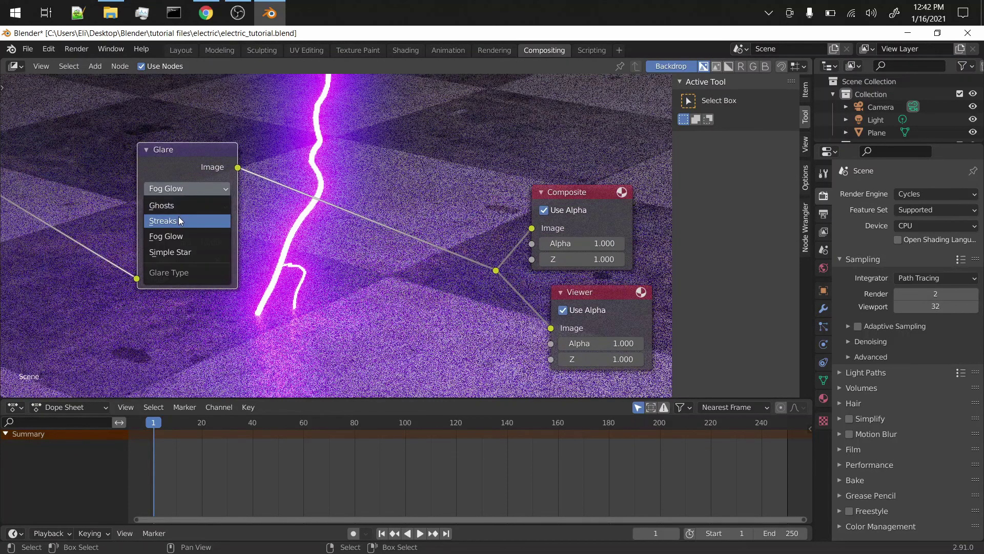
pyautogui.click(183, 217)
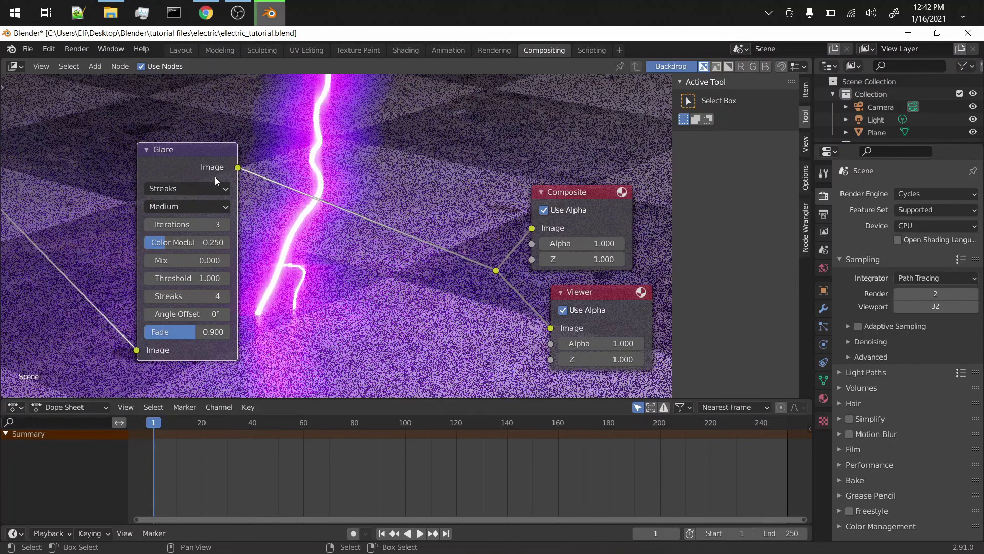
pyautogui.click(202, 192)
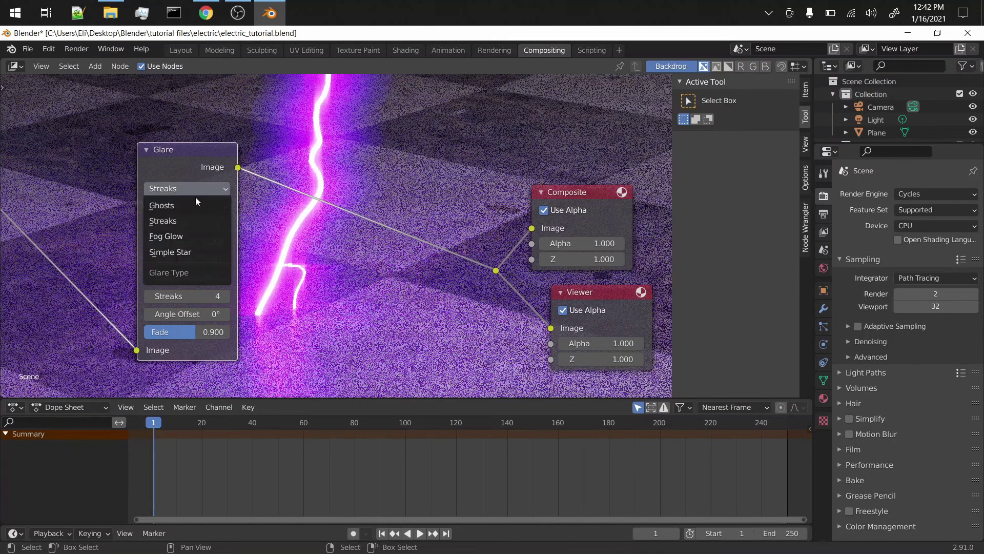
pyautogui.click(184, 234)
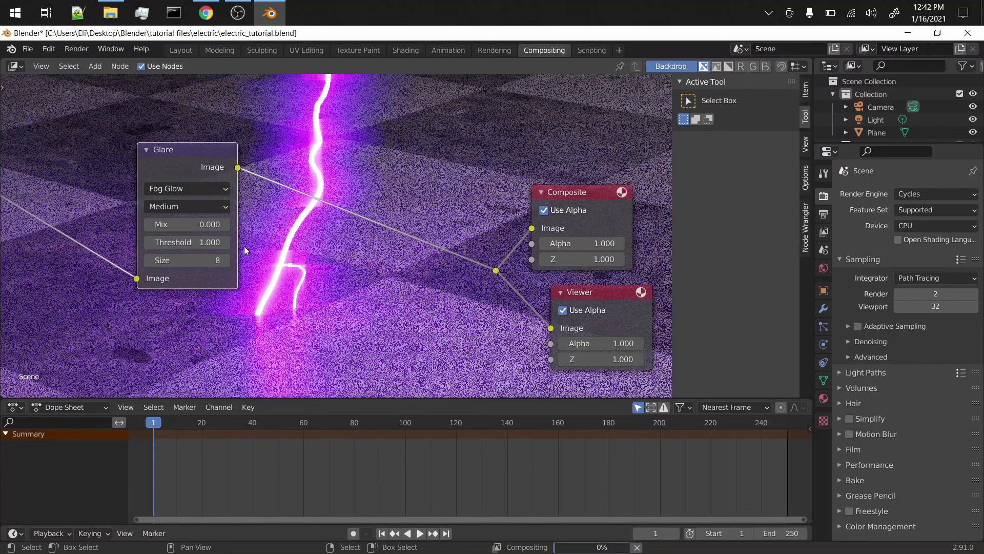
# Examine the child arc's Emission node in the object shader nodes of the Shading workspace and save the file.
pyautogui.moveTo(247, 260); pyautogui.dragTo(272, 260, button='middle')
pyautogui.scroll(2, 271, 260)
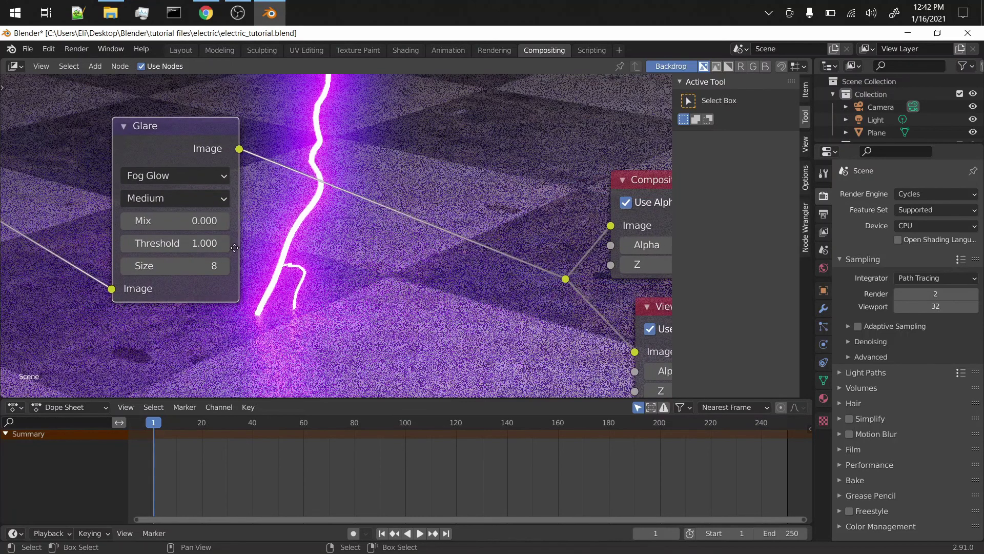
pyautogui.click(405, 50)
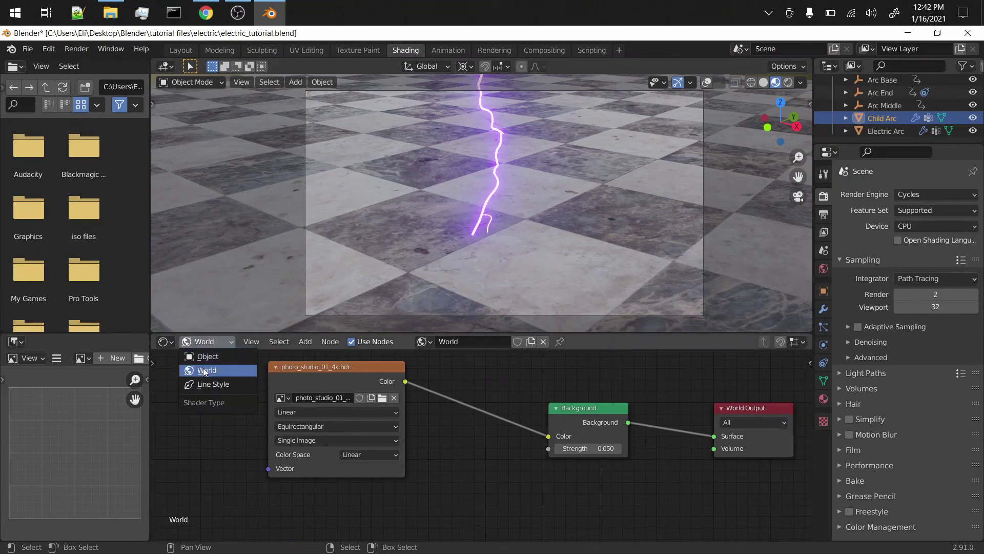
pyautogui.click(208, 357)
pyautogui.scroll(2, 439, 412)
pyautogui.click(581, 459)
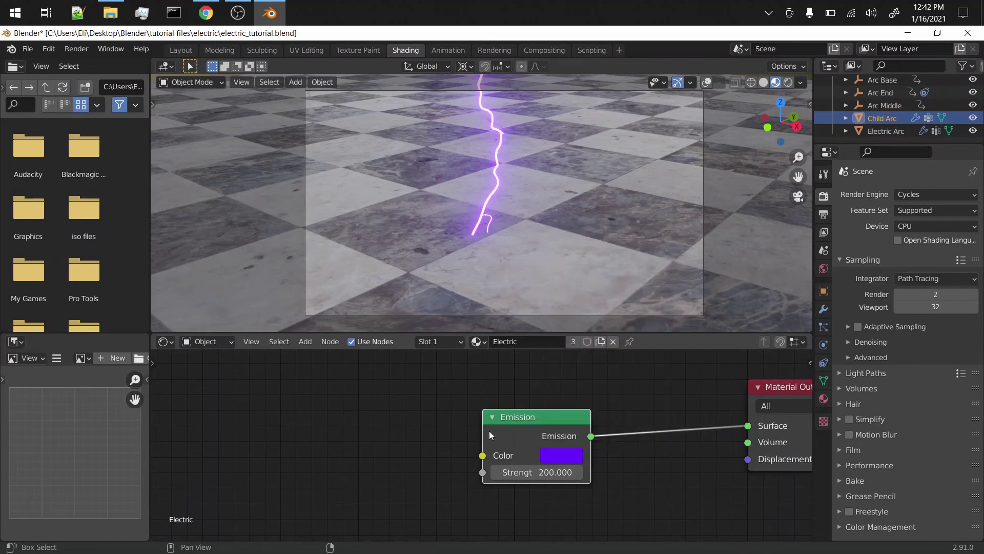
pyautogui.hotkey('ctrl', 's')
# Return to the compositing nodes, raise the Glare node's threshold to 4.3 and save the file.
pyautogui.click(548, 51)
pyautogui.keyDown('ctrl'); pyautogui.moveTo(370, 188); pyautogui.dragTo(343, 225, button='middle'); pyautogui.keyUp('ctrl')
pyautogui.moveTo(210, 261); pyautogui.dragTo(169, 279, button='middle')
pyautogui.moveTo(169, 279); pyautogui.dragTo(229, 279)
pyautogui.moveTo(312, 227); pyautogui.dragTo(365, 226, button='middle')
pyautogui.hotkey('ctrl', 's')
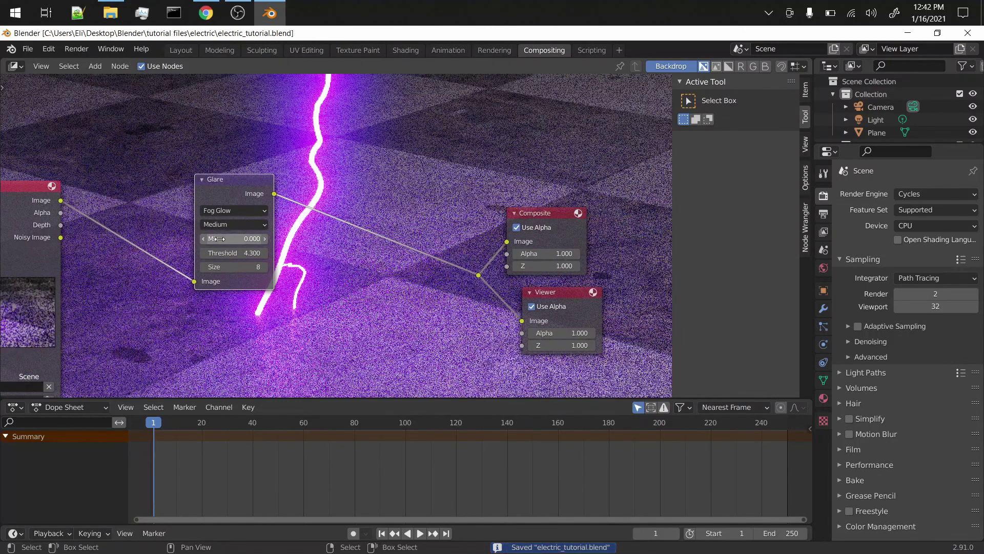
# Set the Glare node's mix to 1 and move the node below the direct line between Render Layers and the outputs.
pyautogui.scroll(-3, 265, 207)
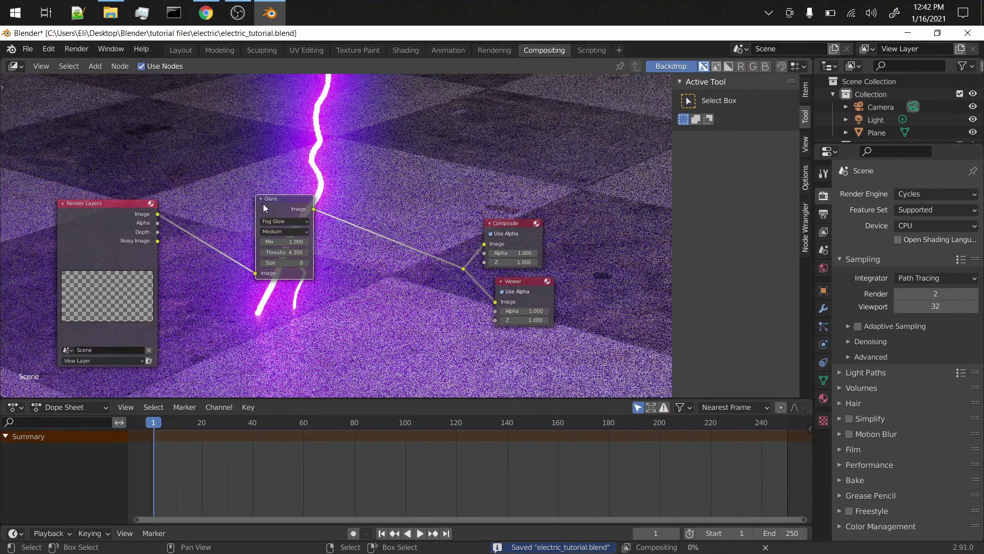
pyautogui.press('g')
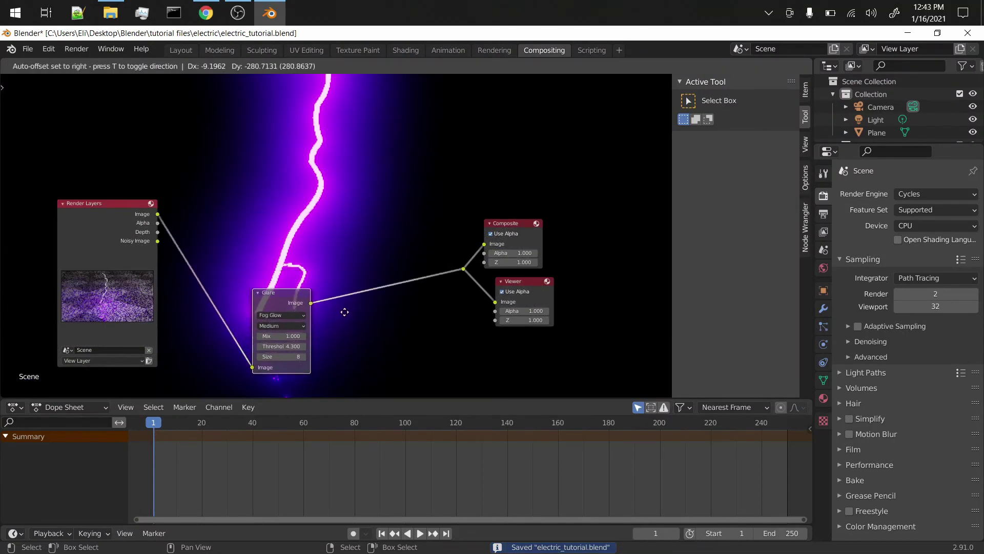
pyautogui.click(346, 315)
# Insert a Mix color node on the link between the Glare node and the outputs.
pyautogui.hotkey('shift', 'a')
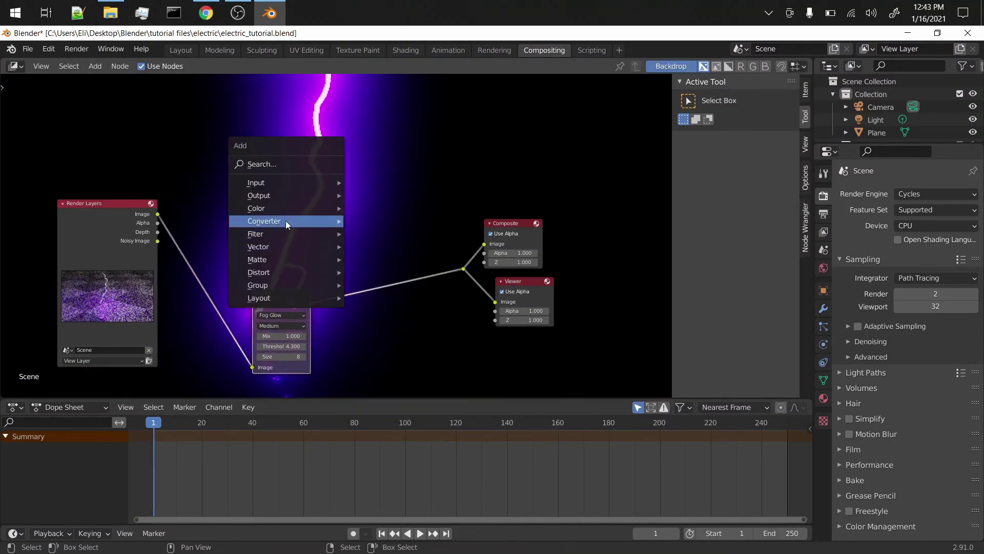
pyautogui.moveTo(318, 208)
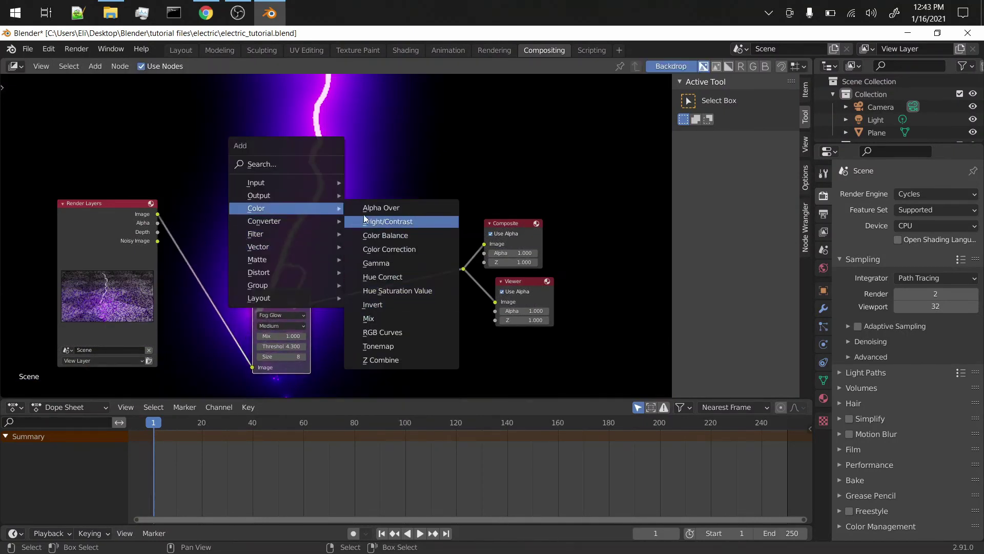
pyautogui.click(368, 319)
pyautogui.click(368, 138)
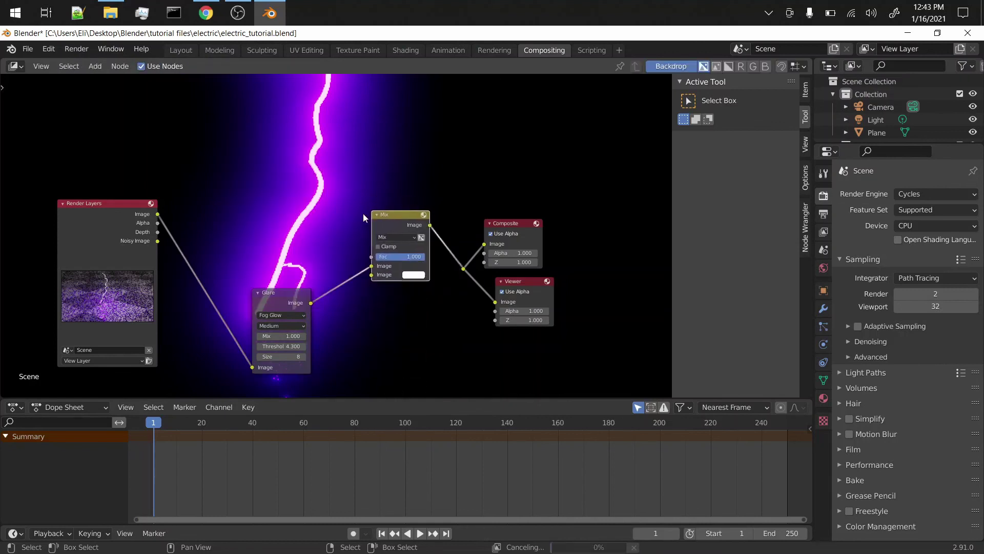
# Feed the Render Layers image into the Mix node's first image input, with Glare in the second, and set blending to Add.
pyautogui.moveTo(157, 215); pyautogui.dragTo(369, 266)
pyautogui.click(393, 237)
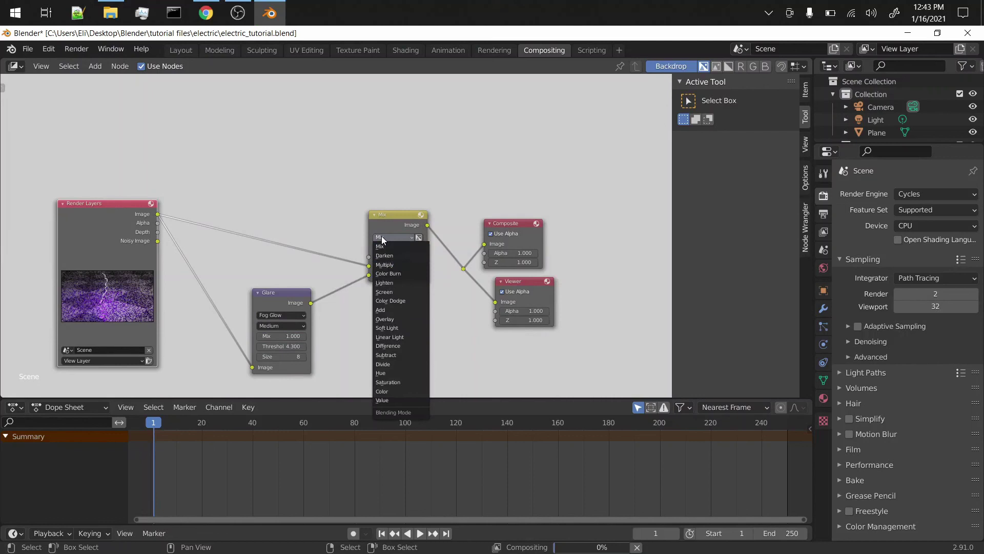
pyautogui.click(381, 310)
# Try a duplicate Glare node set to Streaks between the Fog Glow Glare and the Add node, and remove it.
pyautogui.moveTo(333, 262)
pyautogui.mouseDown(button='middle')
pyautogui.moveTo(298, 328)
pyautogui.moveTo(335, 271)
pyautogui.mouseUp(button='middle')
pyautogui.moveTo(265, 303); pyautogui.dragTo(193, 267)
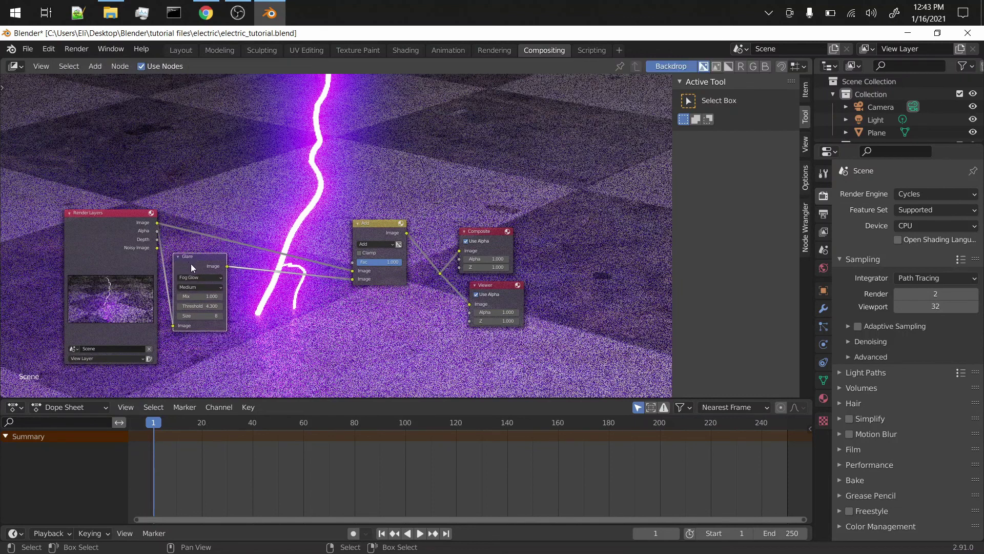
pyautogui.hotkey('shift', 'd')
pyautogui.click(276, 293)
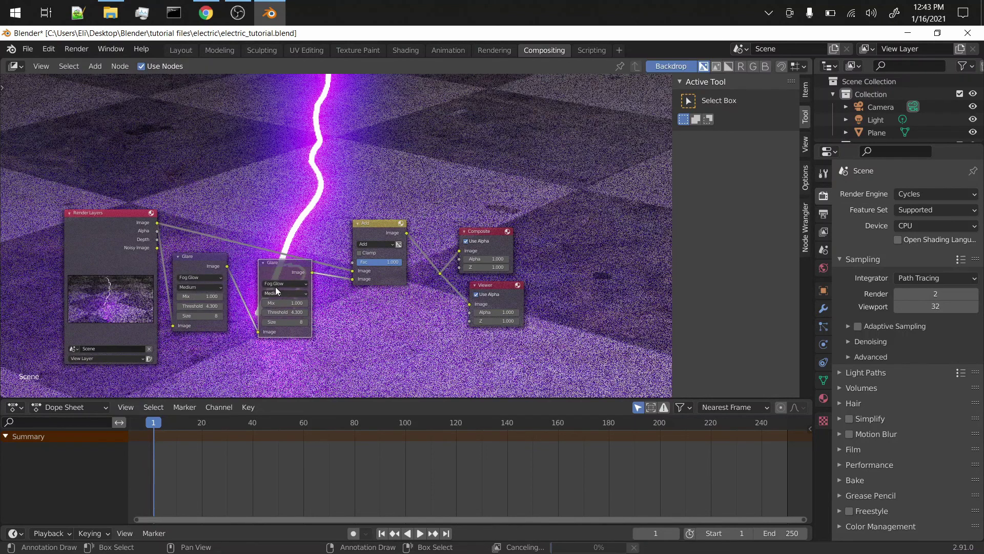
pyautogui.click(275, 283)
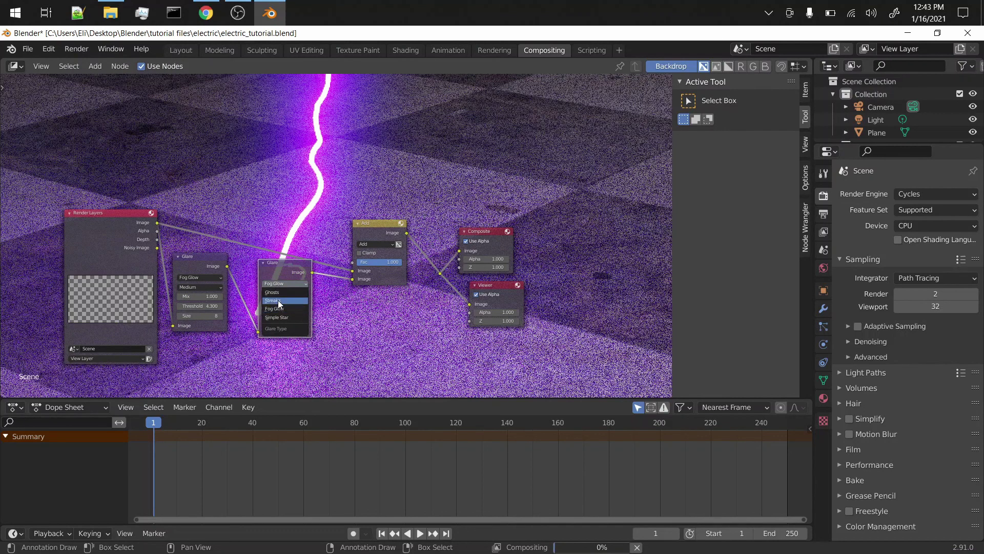
pyautogui.click(280, 302)
pyautogui.moveTo(287, 269); pyautogui.dragTo(276, 278)
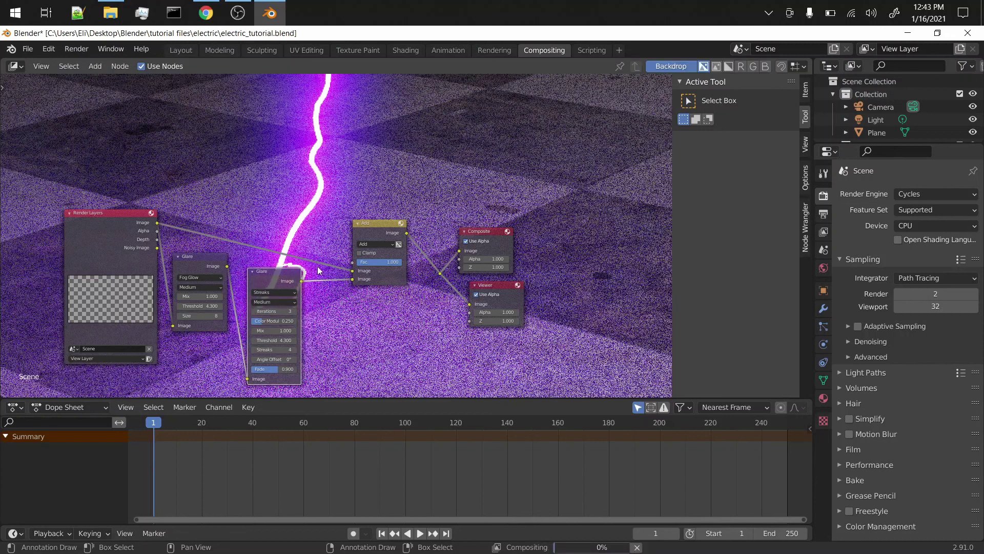
pyautogui.scroll(2, 300, 314)
pyautogui.scroll(2, 300, 314)
pyautogui.moveTo(300, 314); pyautogui.dragTo(259, 298, button='middle')
pyautogui.scroll(-2, 281, 270)
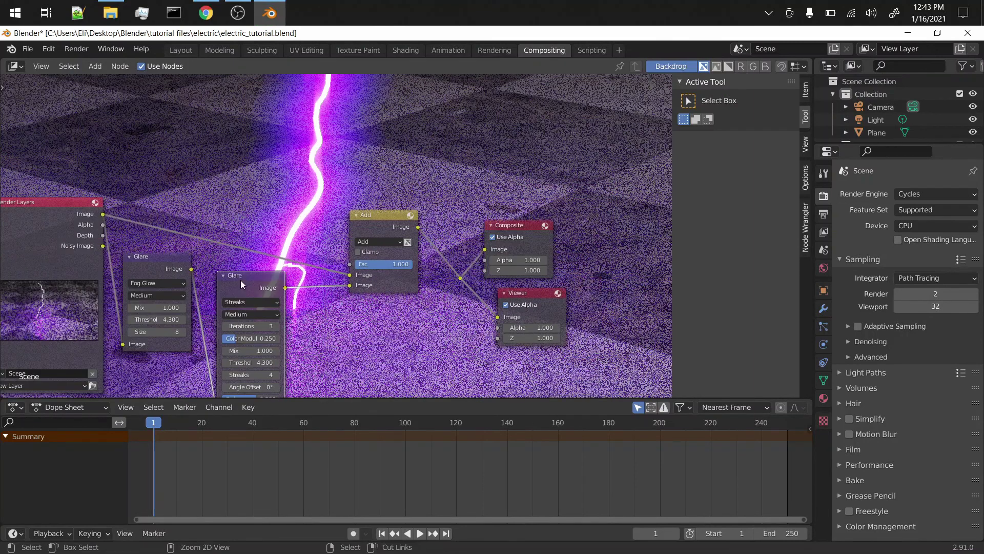
pyautogui.hotkey('ctrl', 'x')
# Reposition the Fog Glow Glare node between Render Layers and the Add node and save the file.
pyautogui.click(183, 273)
pyautogui.moveTo(183, 273); pyautogui.dragTo(208, 282)
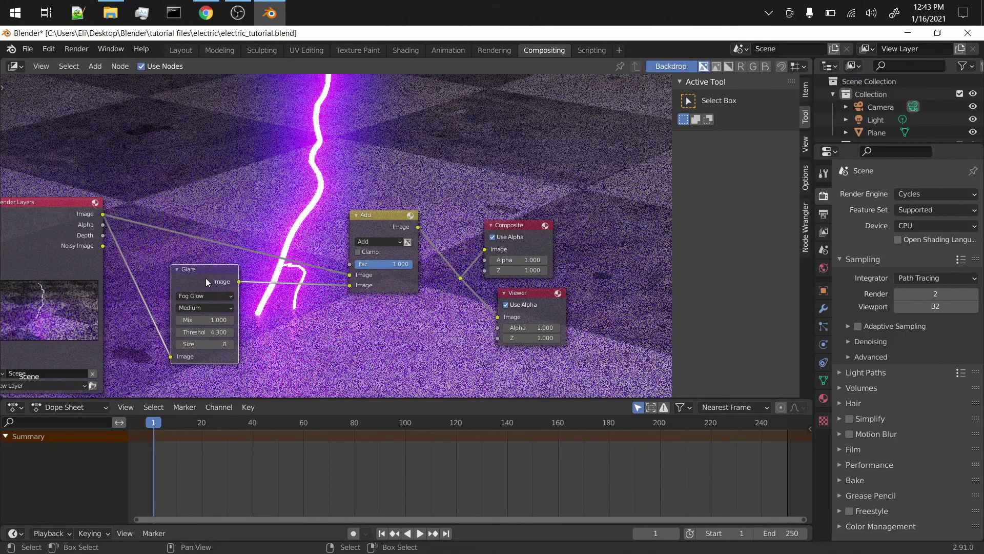
pyautogui.hotkey('ctrl', 's')
pyautogui.scroll(-2, 206, 280)
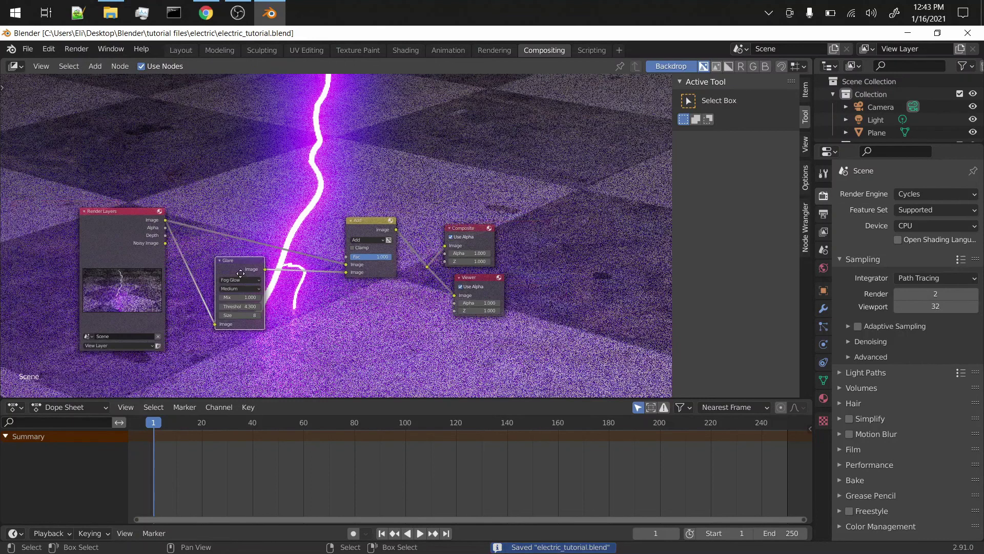
pyautogui.moveTo(253, 266); pyautogui.dragTo(260, 231, button='middle')
# In the Layout workspace, expand the 3D viewport over the graph editor and switch the render engine to Eevee.
pyautogui.click(186, 52)
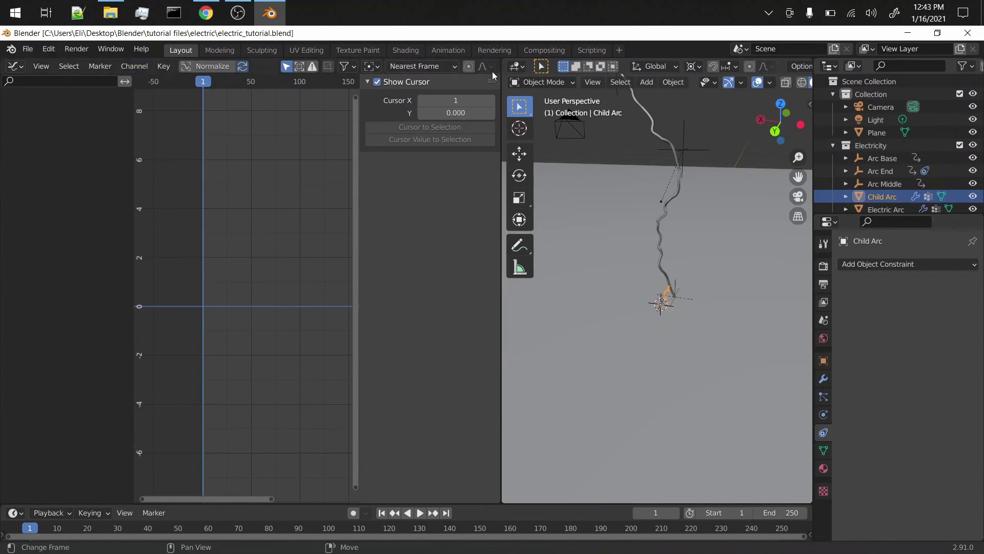
pyautogui.moveTo(504, 59); pyautogui.dragTo(419, 59)
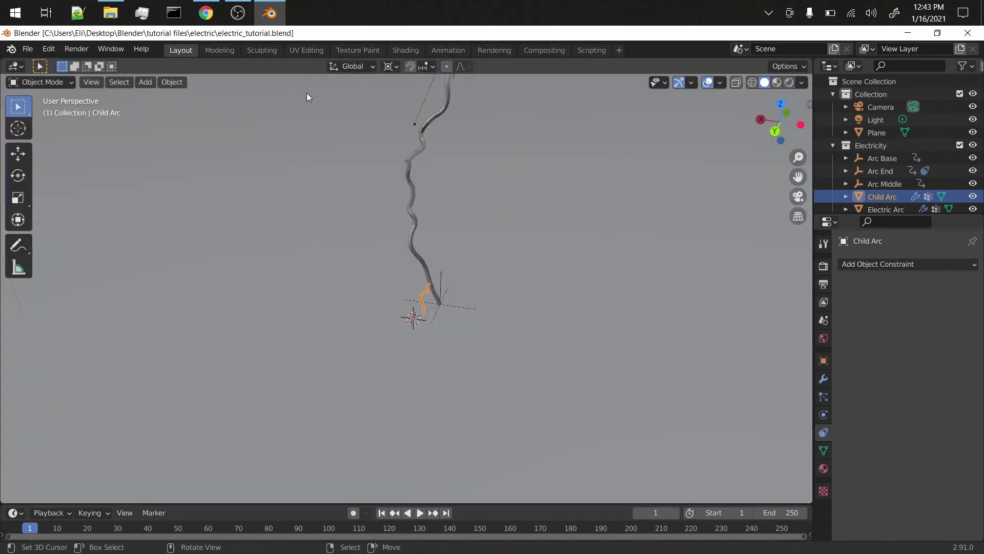
pyautogui.click(823, 266)
pyautogui.click(903, 267)
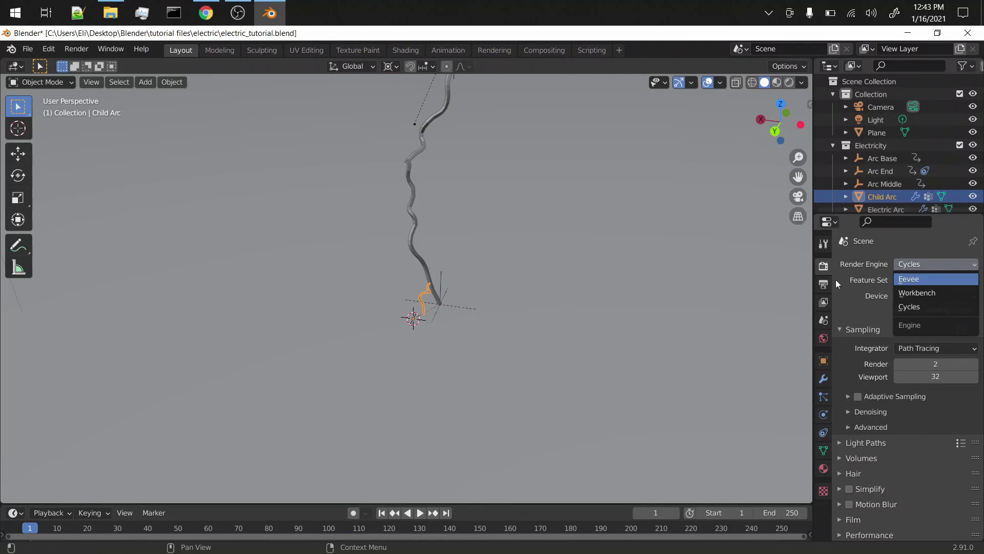
pyautogui.click(910, 279)
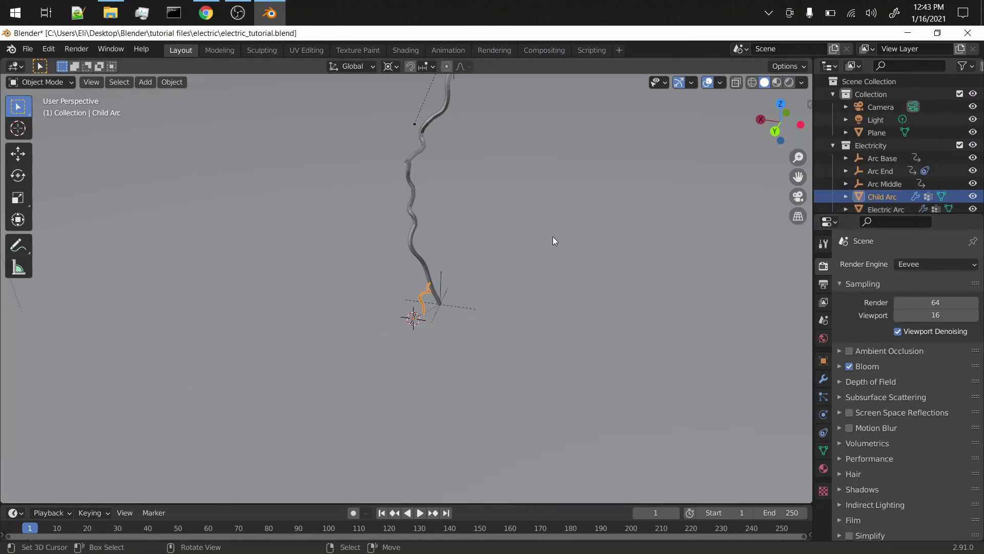
# View the scene through the camera and show it in Rendered viewport shading.
pyautogui.scroll(-5, 513, 246)
pyautogui.press('`')
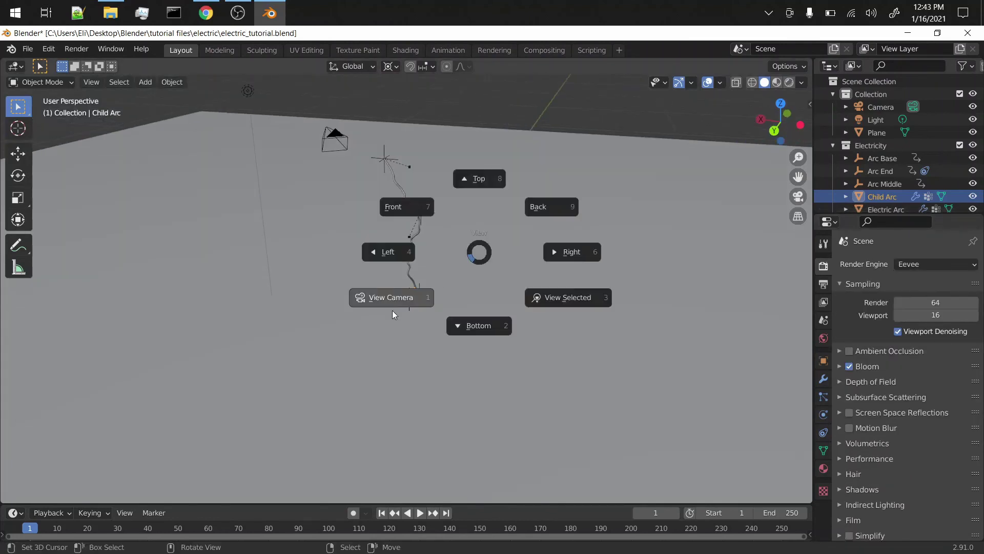
pyautogui.click(394, 314)
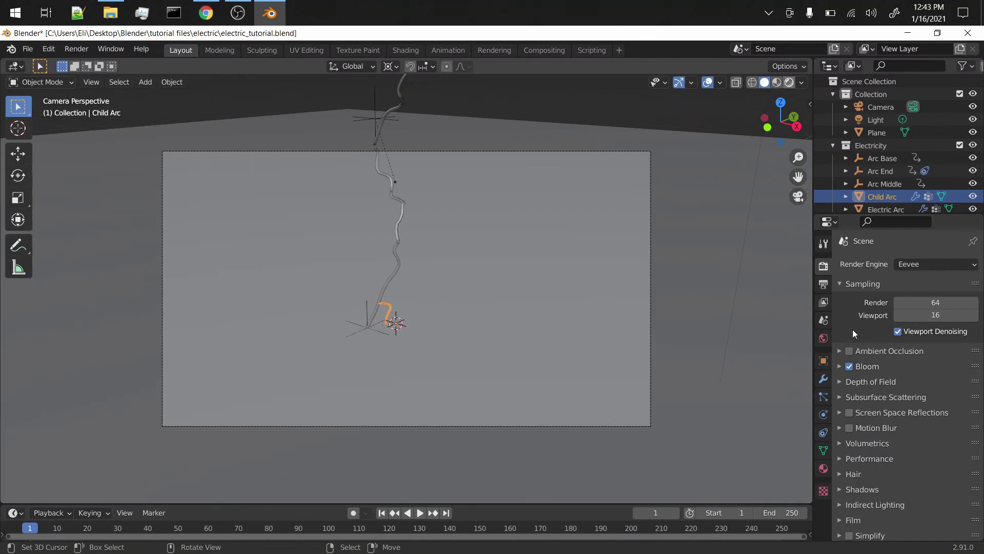
pyautogui.press('z')
pyautogui.click(489, 241)
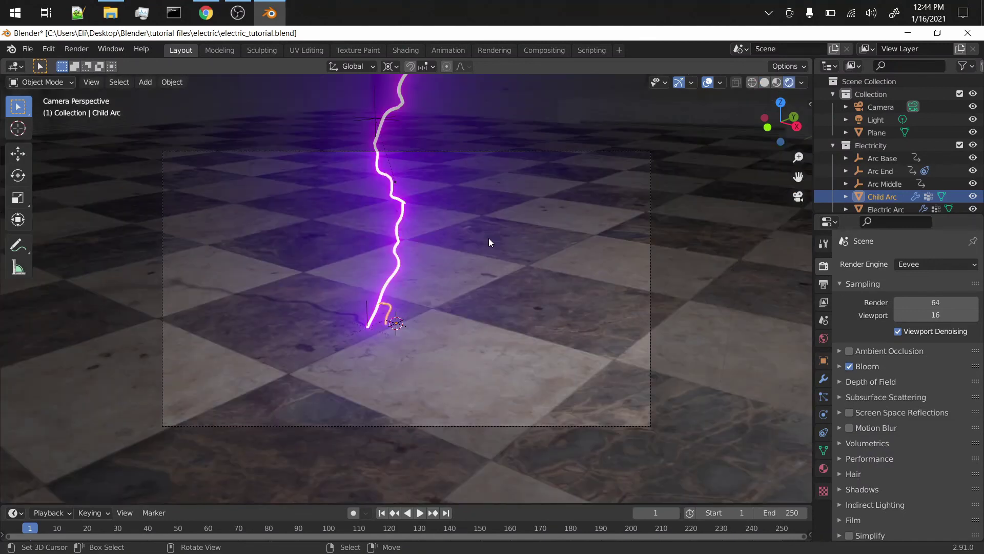